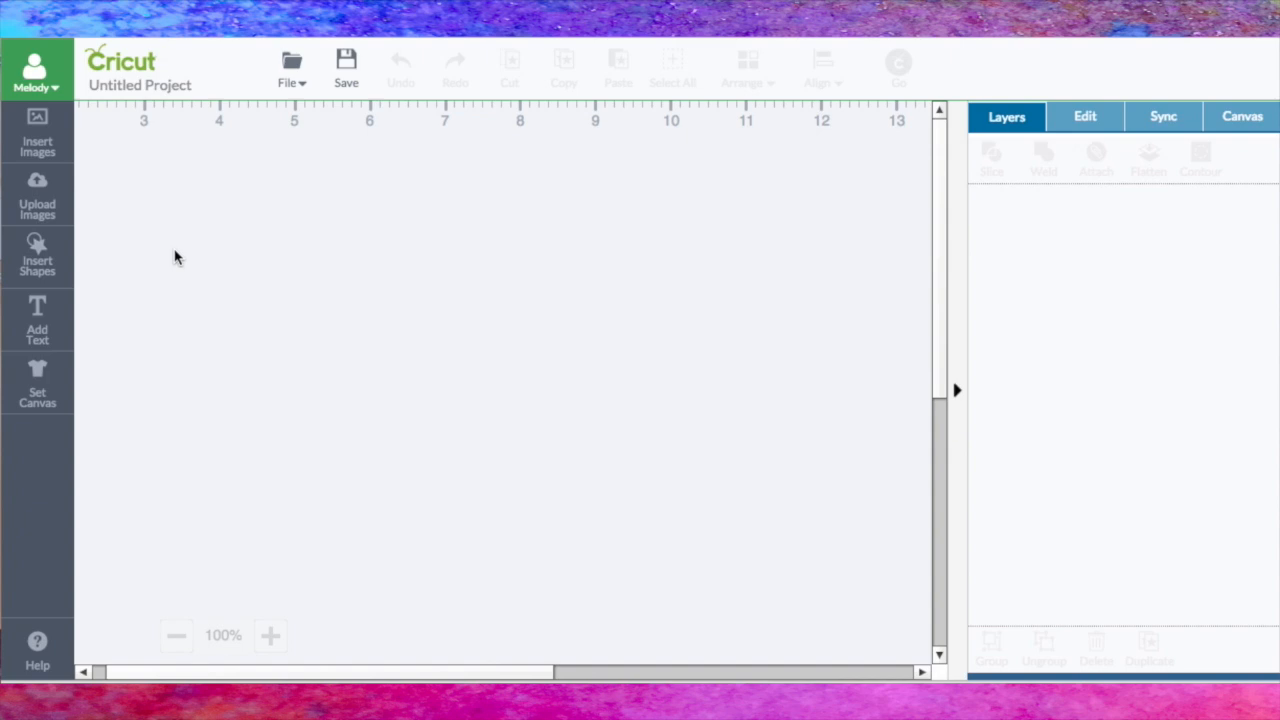
Step: Open the image library, browse the "cup cake" results, check the details of the pink two-tier Sweet Treats cake #M470DB and select it
{"action": "left_click", "coordinate": [44, 140]}
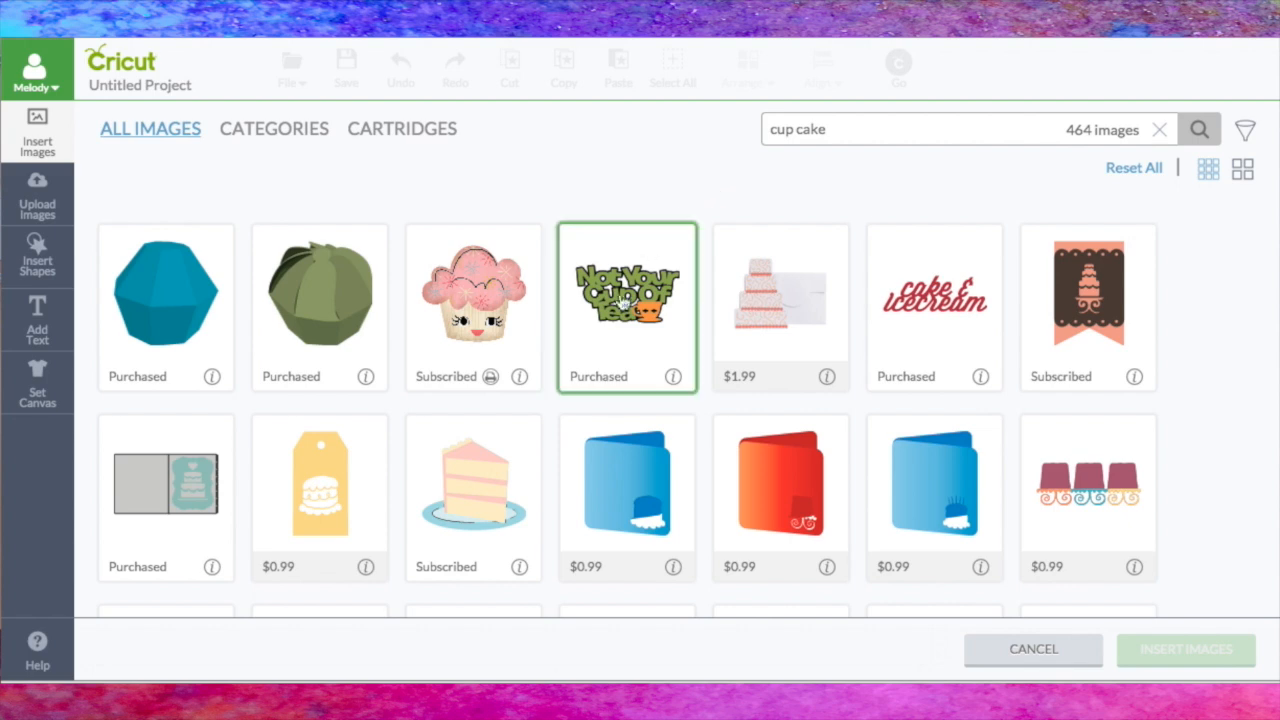
{"action": "scroll", "coordinate": [615, 318], "scroll_direction": "down", "scroll_amount": 5}
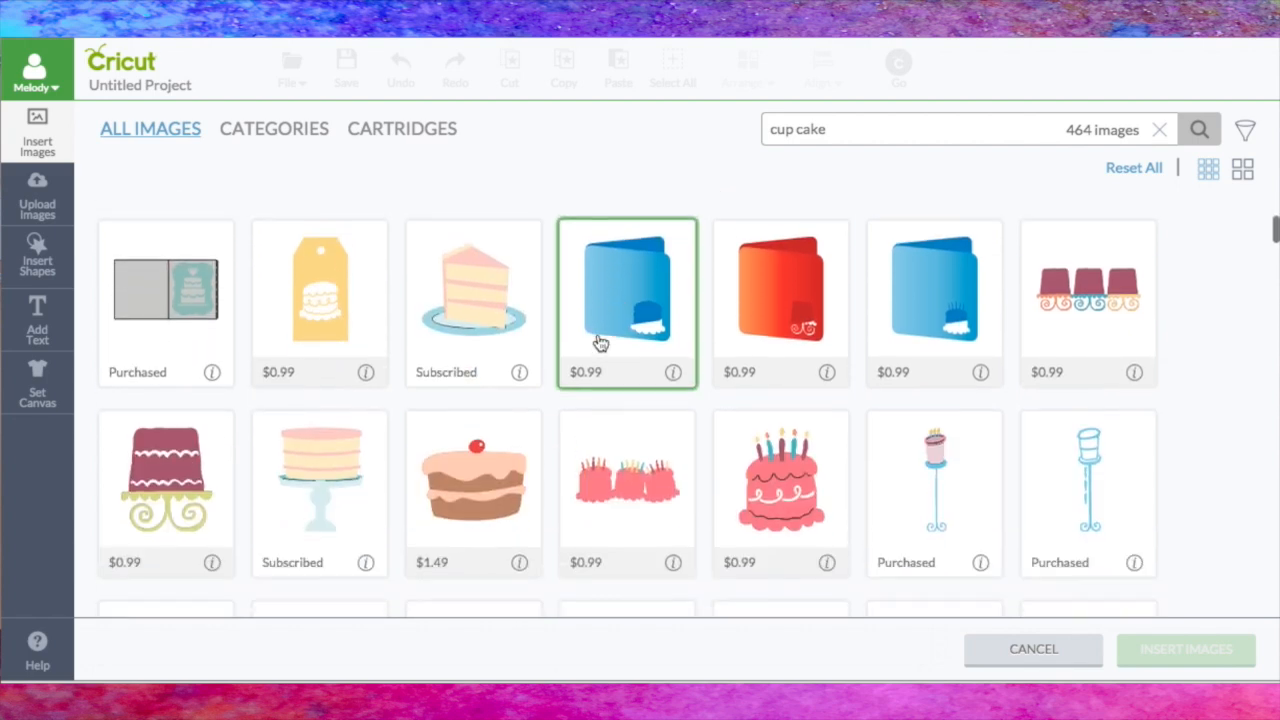
{"action": "scroll", "coordinate": [600, 344], "scroll_direction": "down", "scroll_amount": 4}
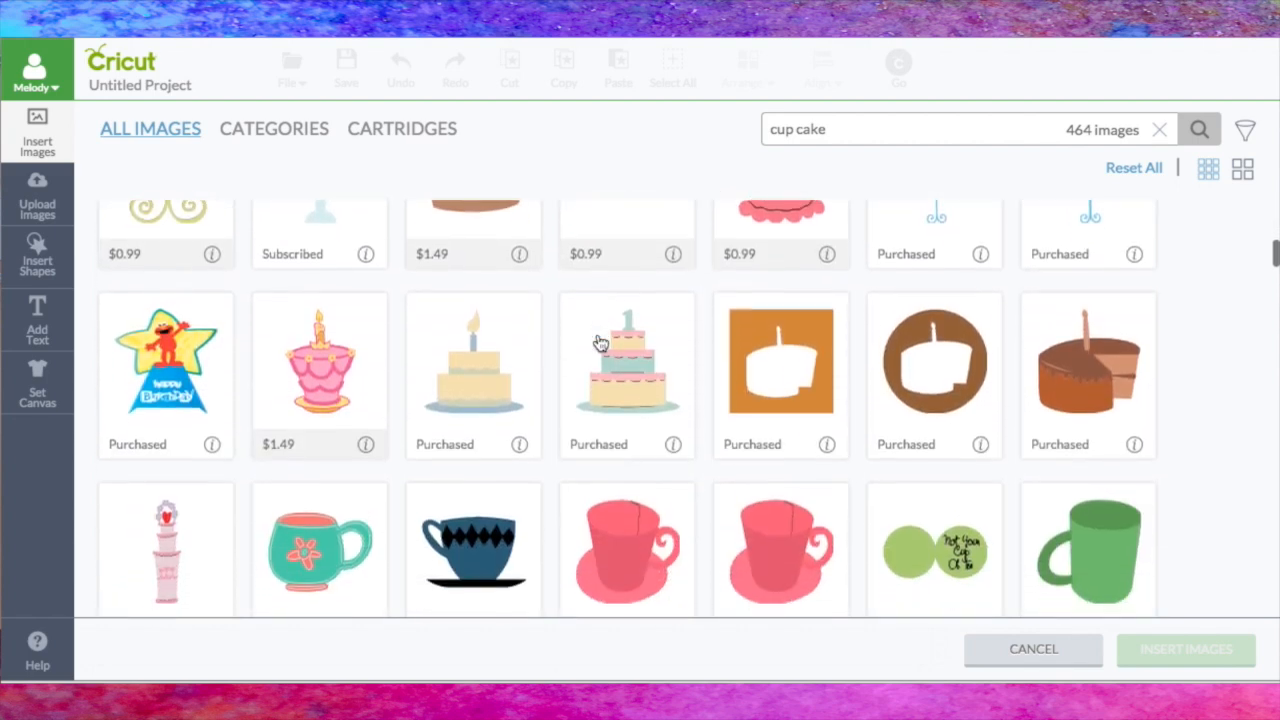
{"action": "scroll", "coordinate": [580, 350], "scroll_direction": "down", "scroll_amount": 1}
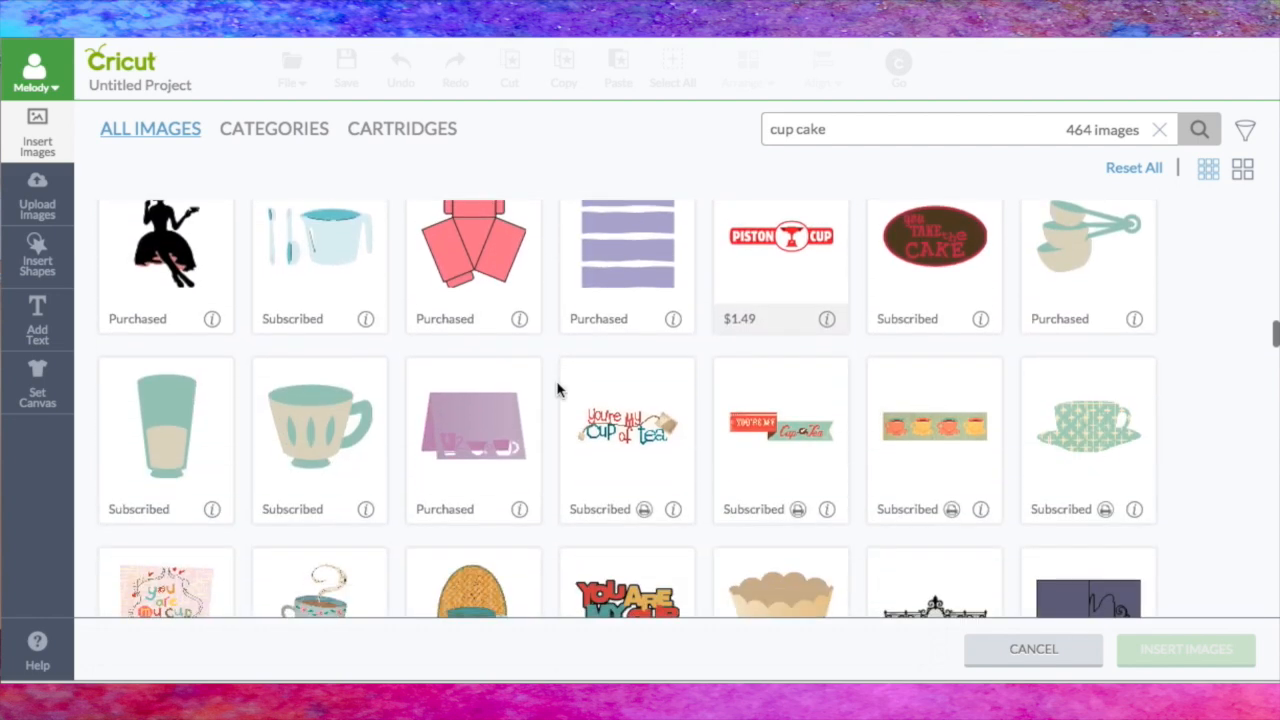
{"action": "scroll", "coordinate": [557, 390], "scroll_direction": "down", "scroll_amount": 5}
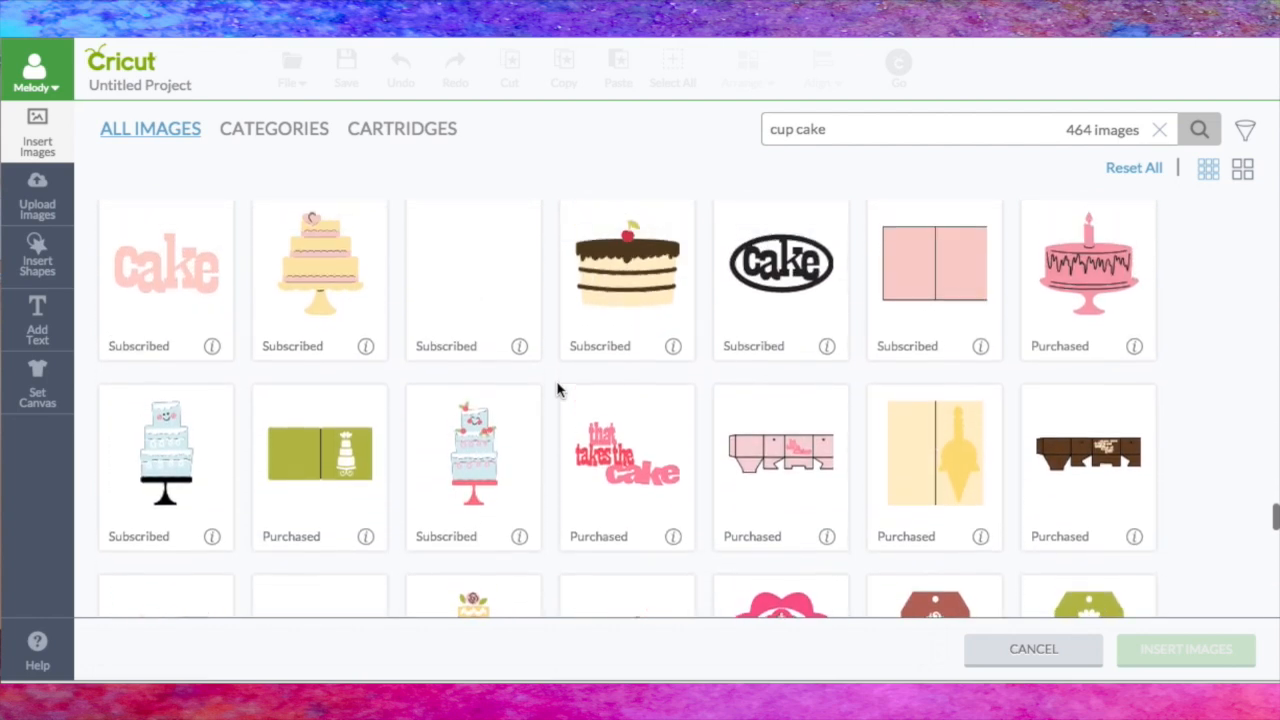
{"action": "scroll", "coordinate": [558, 390], "scroll_direction": "down", "scroll_amount": 10}
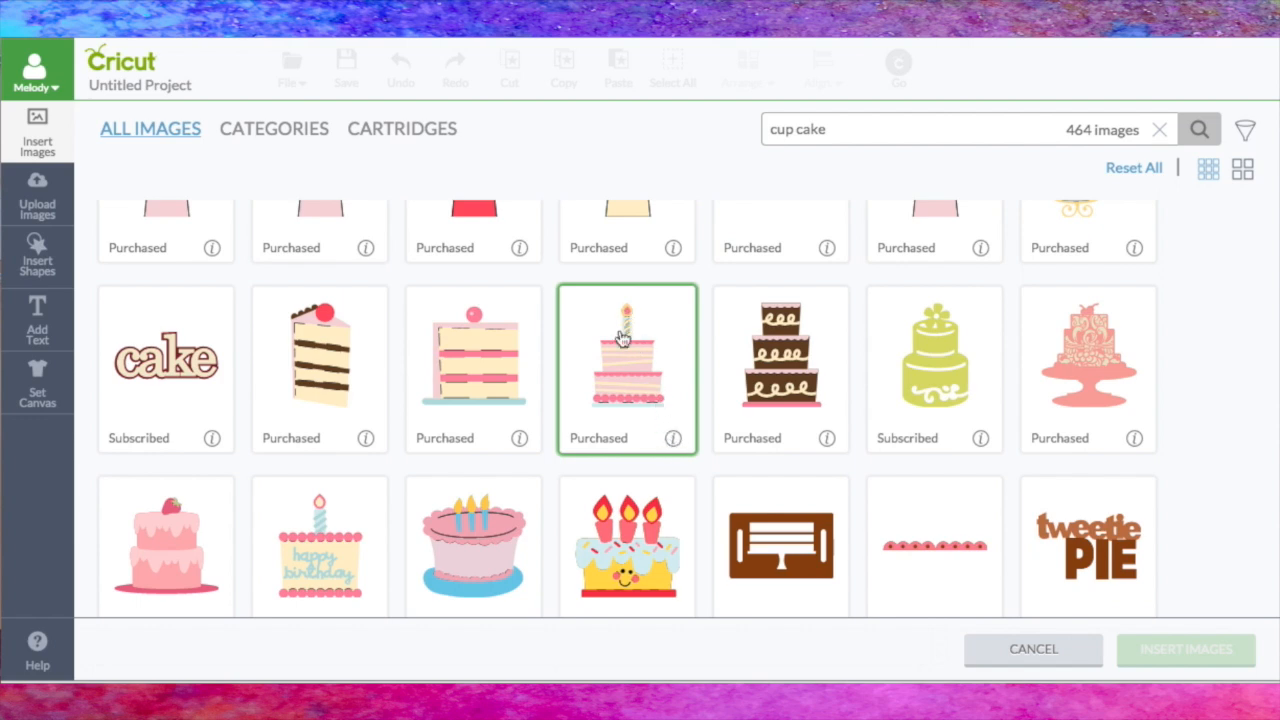
{"action": "left_click", "coordinate": [673, 440]}
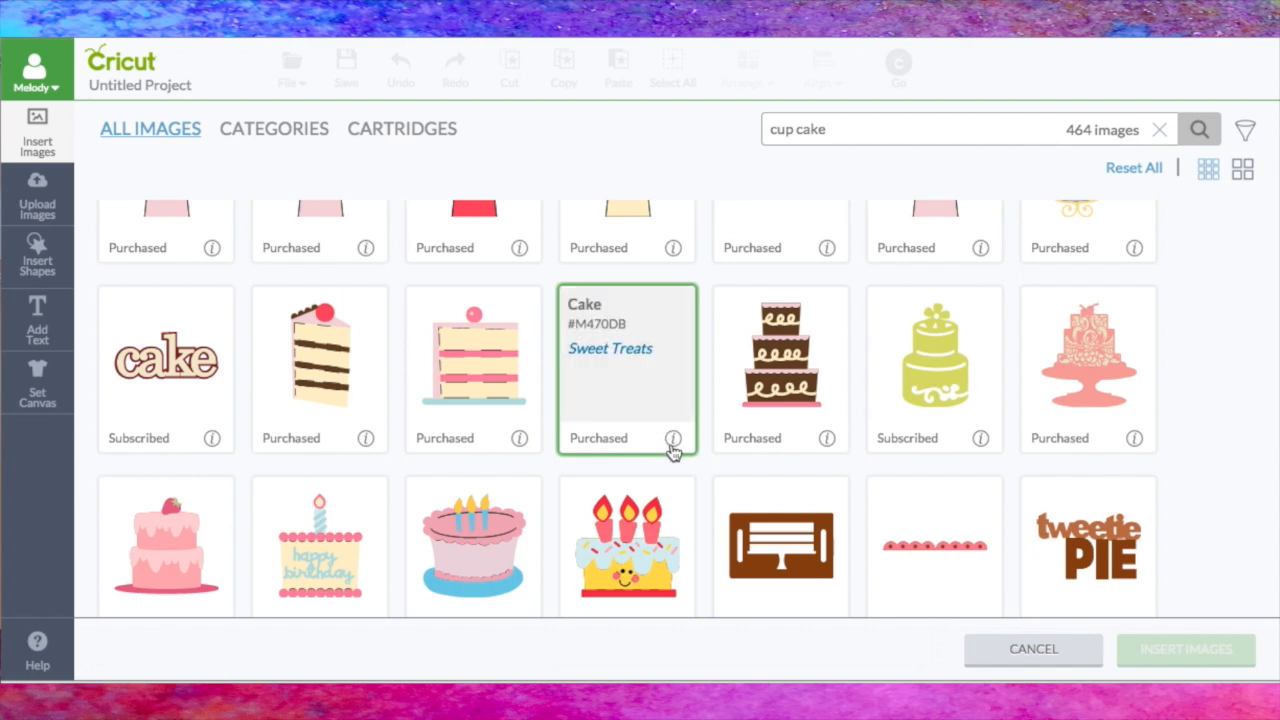
{"action": "left_click", "coordinate": [673, 440]}
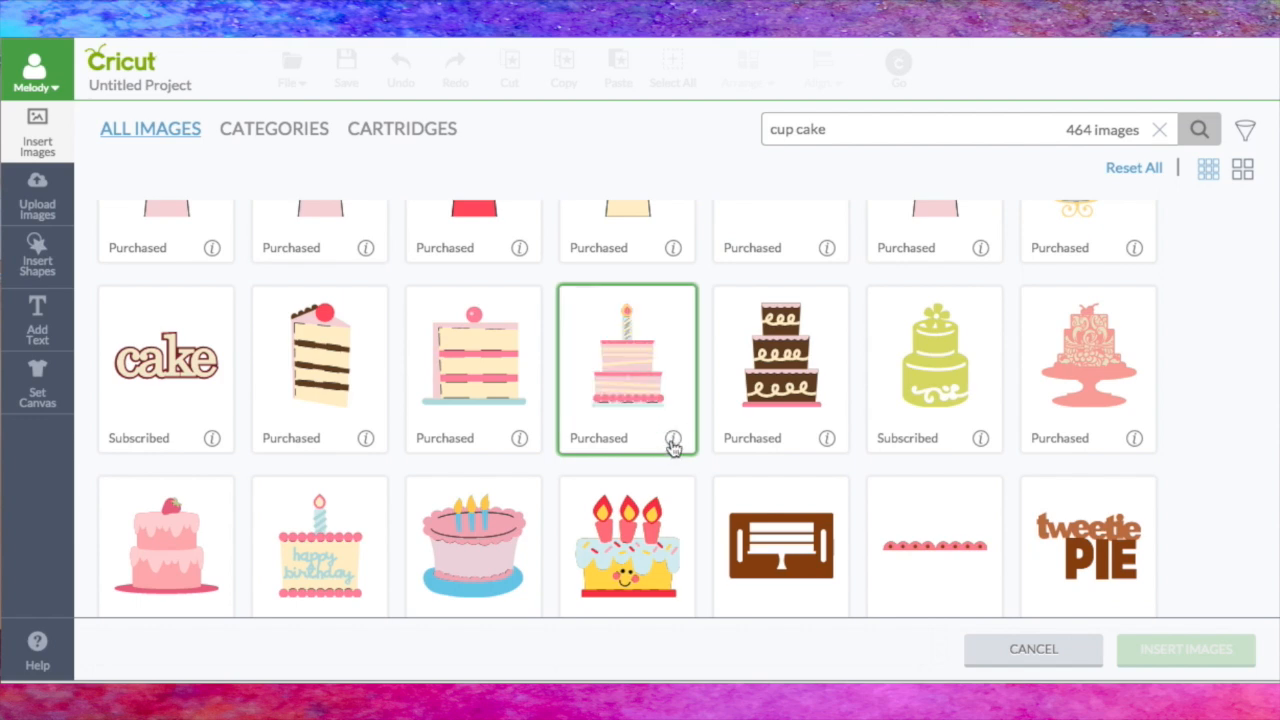
{"action": "left_click", "coordinate": [671, 318]}
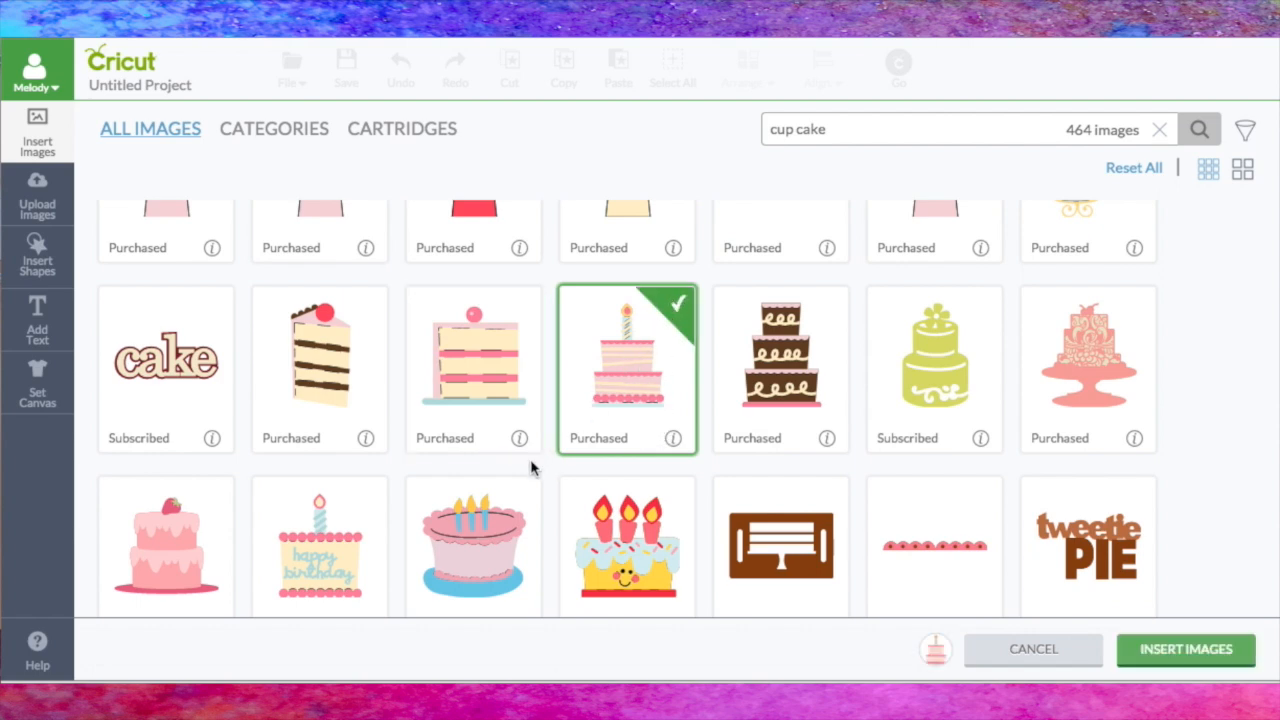
Step: Check the details of the "happy birthday" cake #M413DB from Sweet Treats and add it to the selection
{"action": "scroll", "coordinate": [531, 466], "scroll_direction": "down", "scroll_amount": 1}
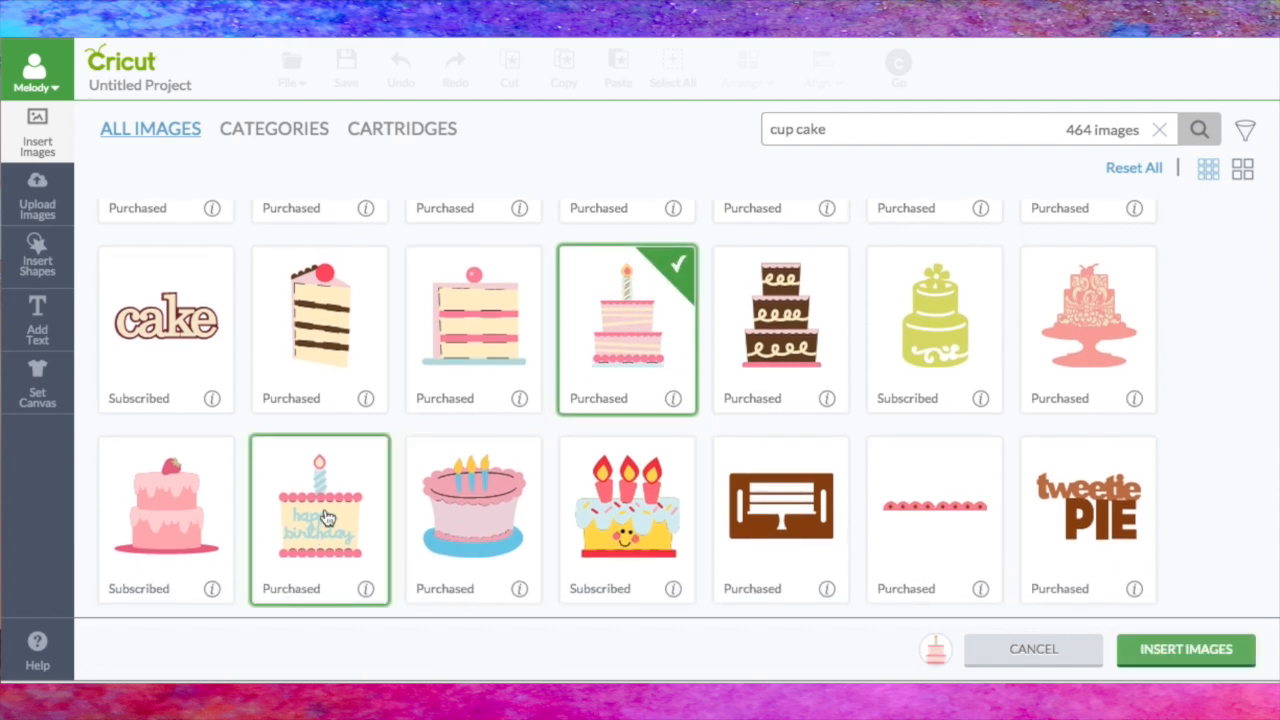
{"action": "left_click", "coordinate": [366, 590]}
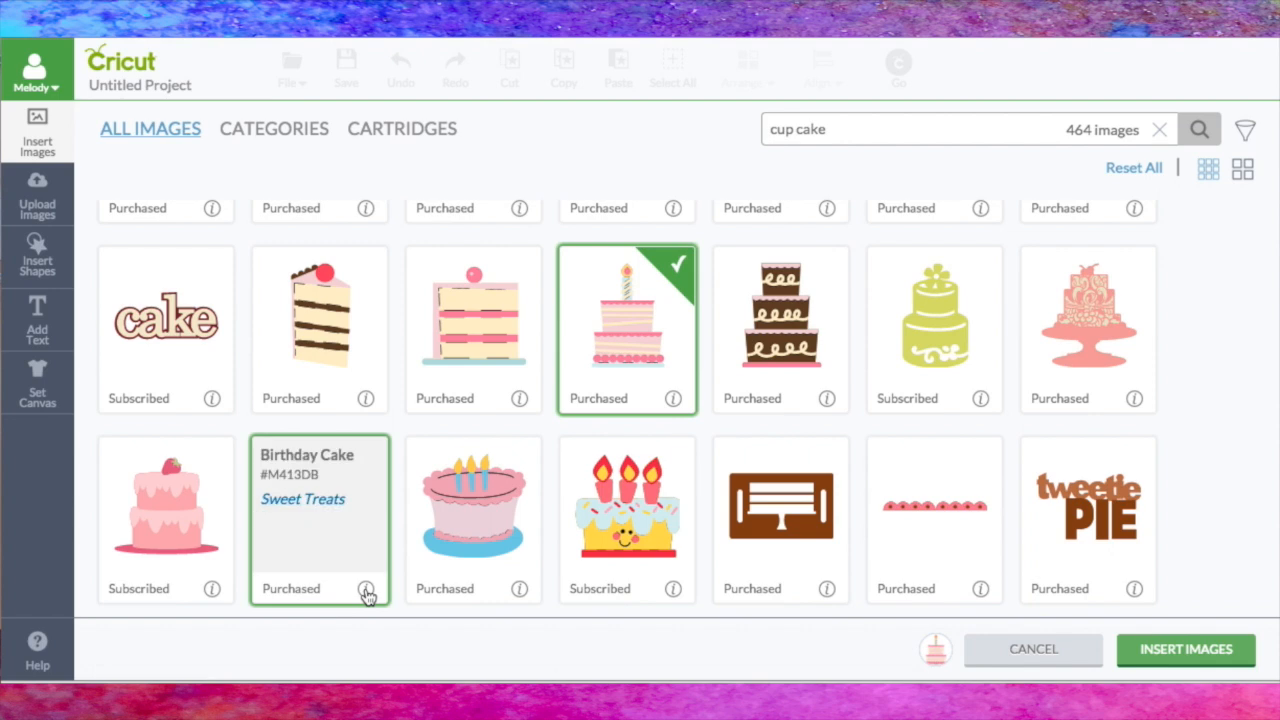
{"action": "left_click", "coordinate": [366, 590]}
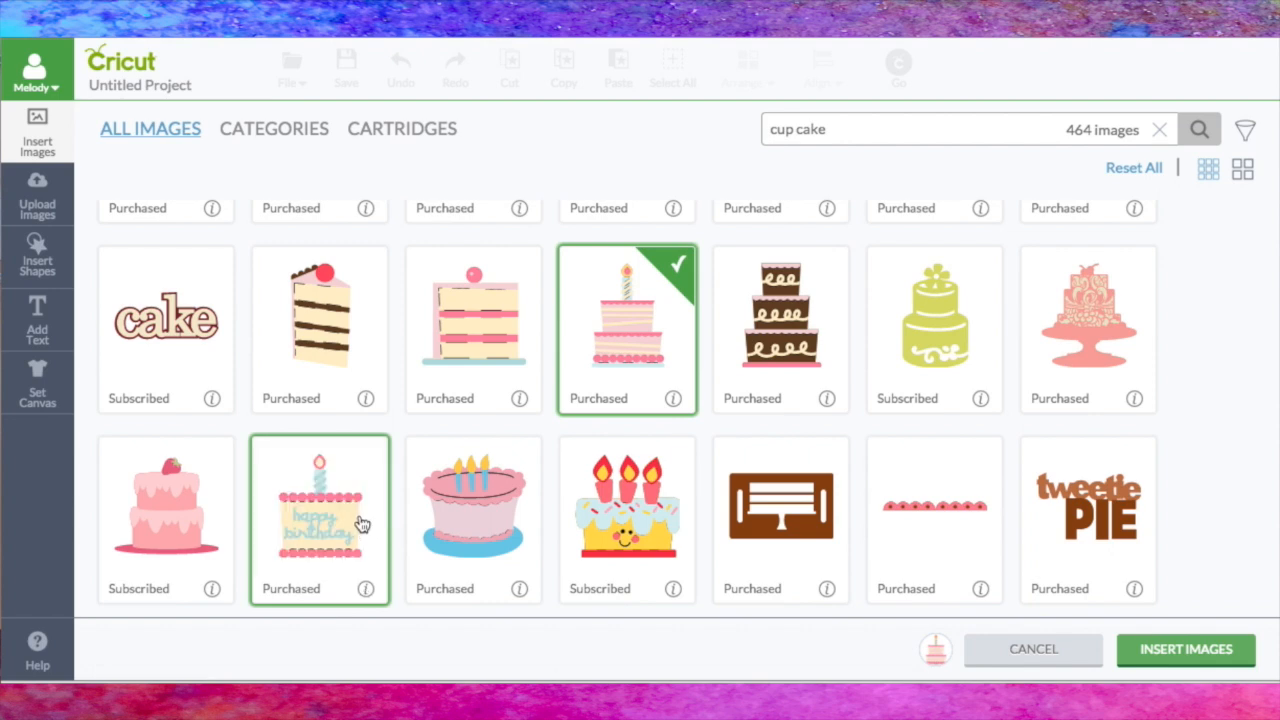
{"action": "left_click", "coordinate": [369, 457]}
Step: Find the pink-frosted sprinkle cake #M3B5D6 from Birthday Bash, check its details and add it to the selection
{"action": "scroll", "coordinate": [540, 460], "scroll_direction": "down", "scroll_amount": 4}
{"action": "scroll", "coordinate": [540, 460], "scroll_direction": "down", "scroll_amount": 9}
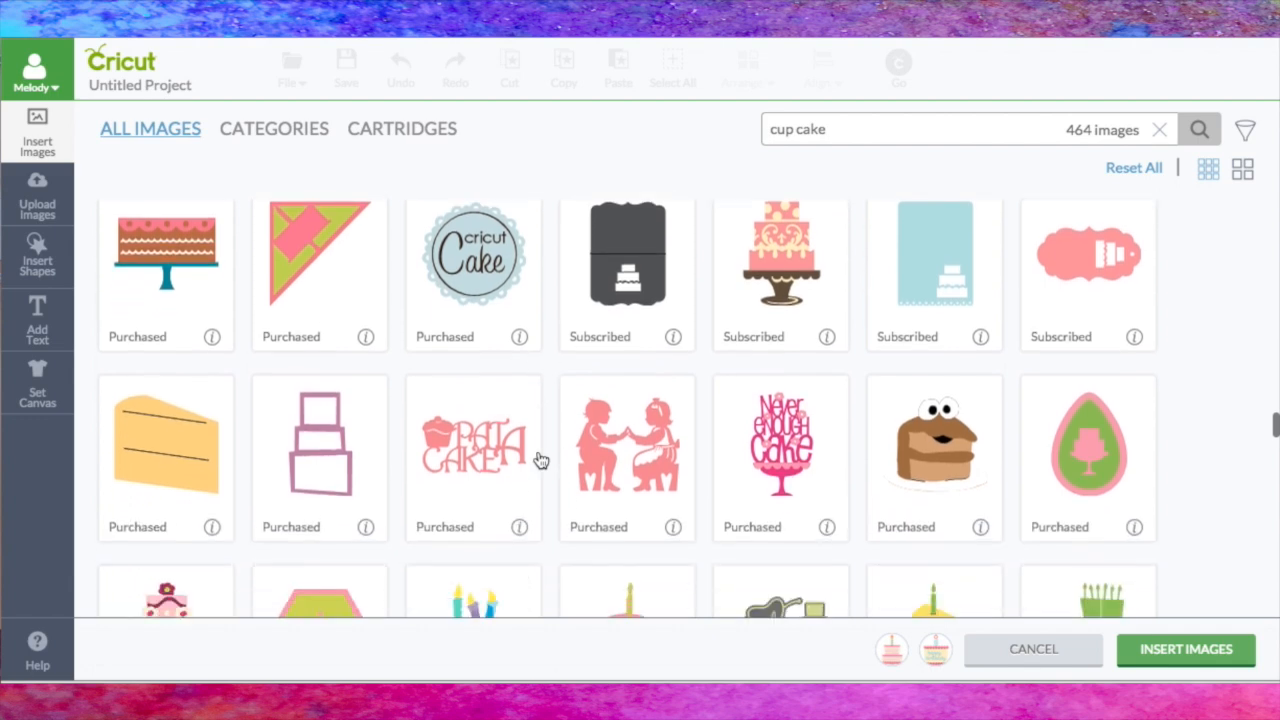
{"action": "scroll", "coordinate": [540, 460], "scroll_direction": "down", "scroll_amount": 6}
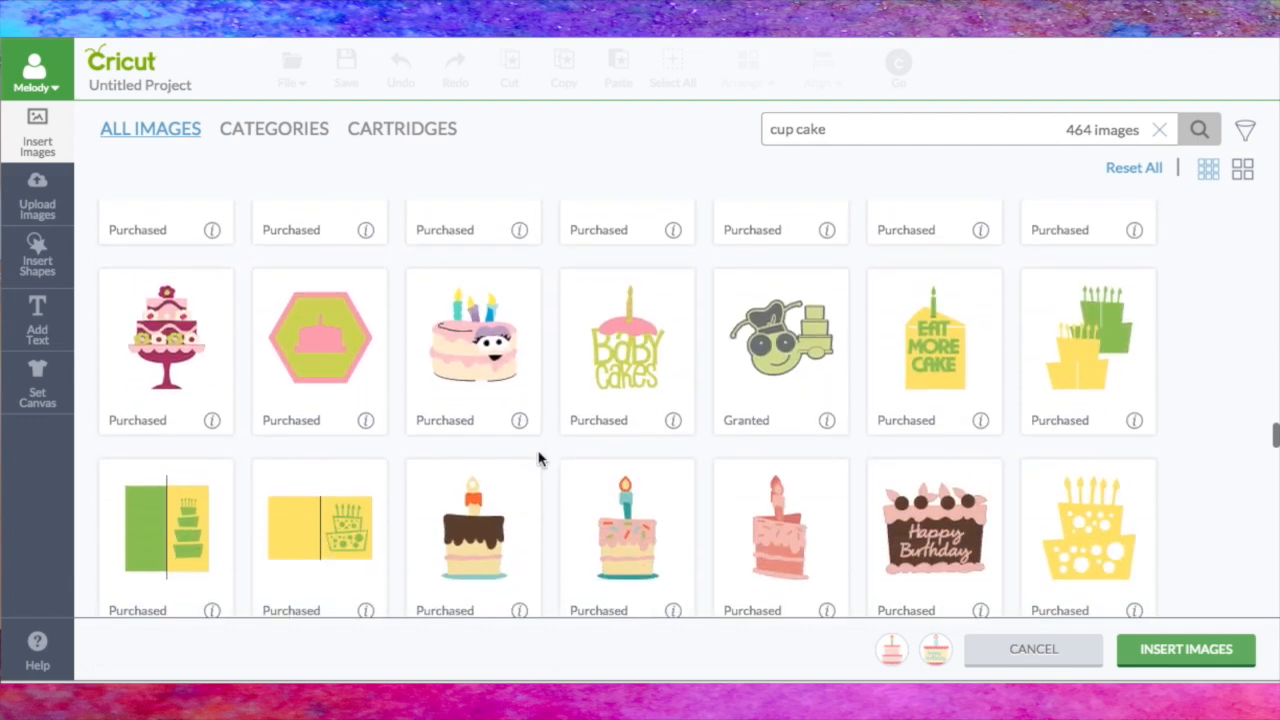
{"action": "scroll", "coordinate": [538, 459], "scroll_direction": "down", "scroll_amount": 2}
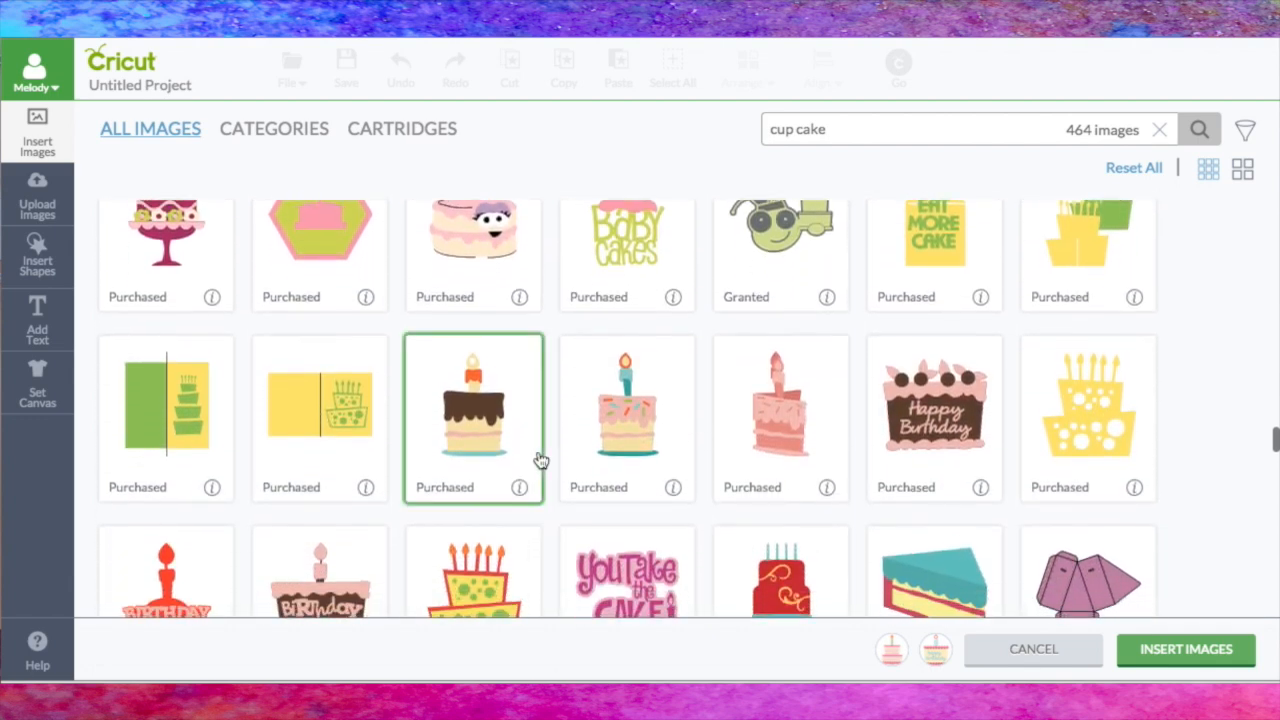
{"action": "left_click", "coordinate": [676, 490]}
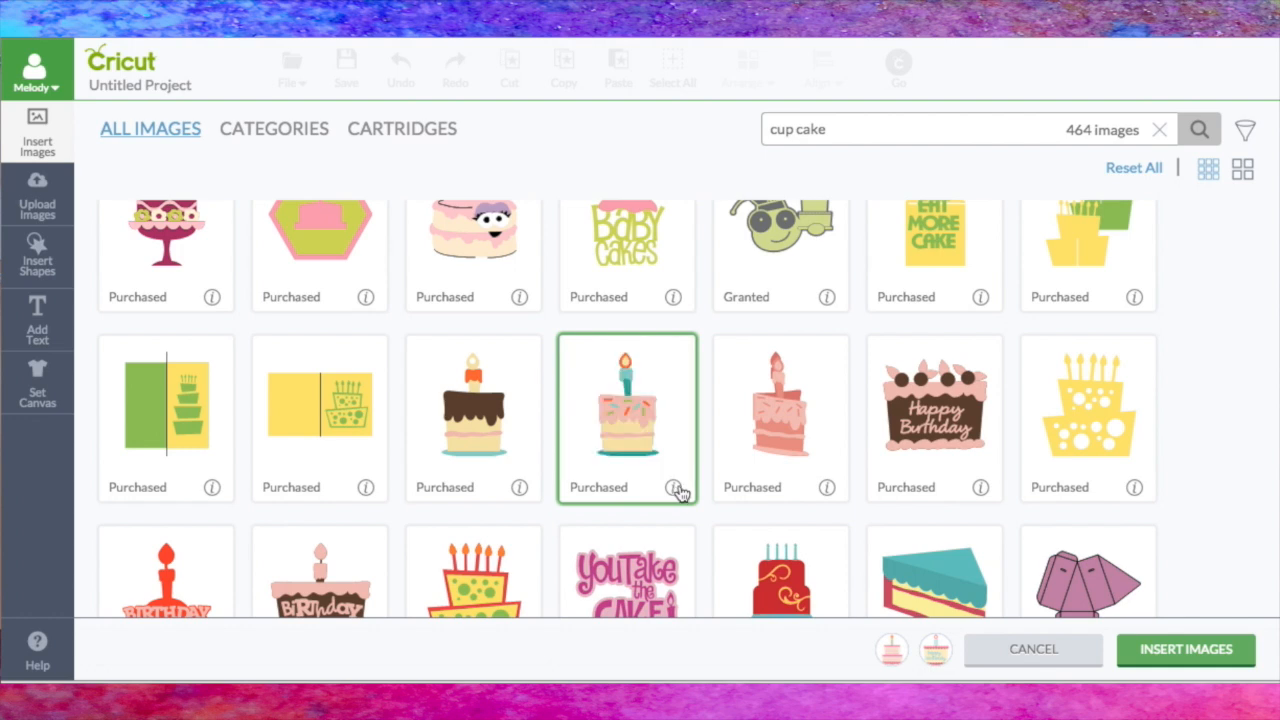
{"action": "left_click", "coordinate": [688, 433]}
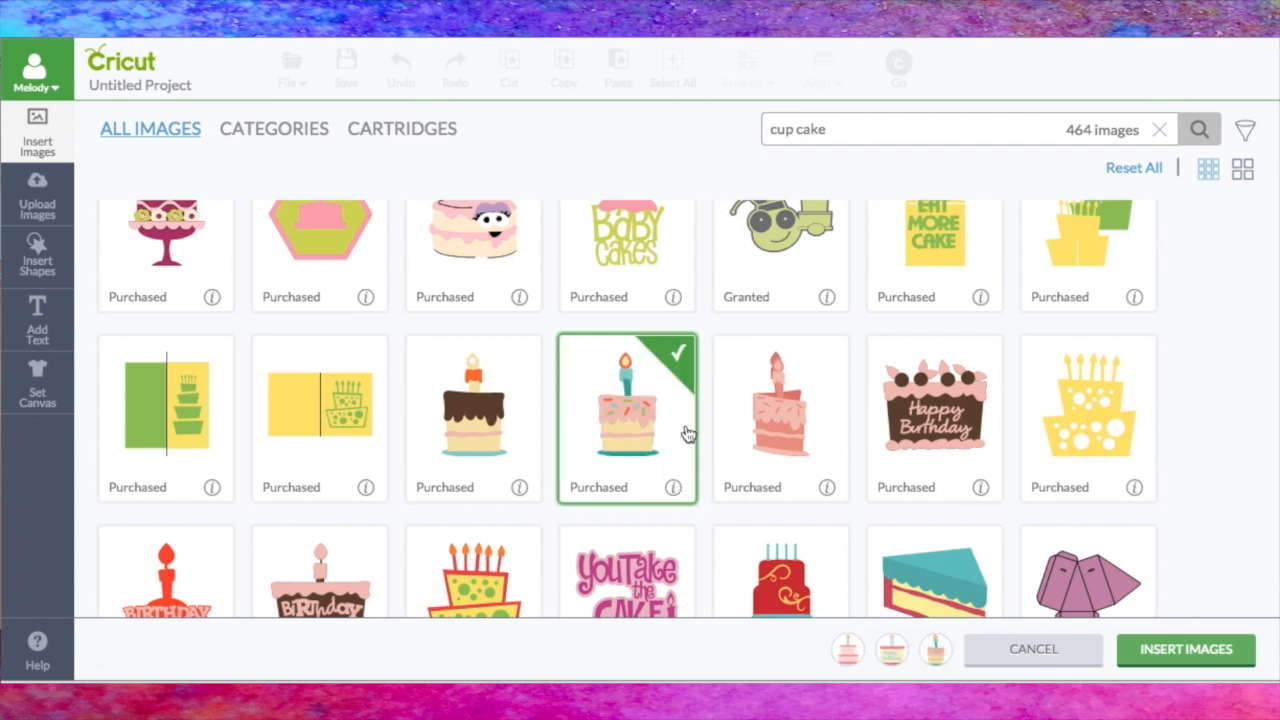
Step: Find the brown tiered cake with a candle on an orange plate, check its details and add it to the selection
{"action": "scroll", "coordinate": [535, 507], "scroll_direction": "down", "scroll_amount": 5}
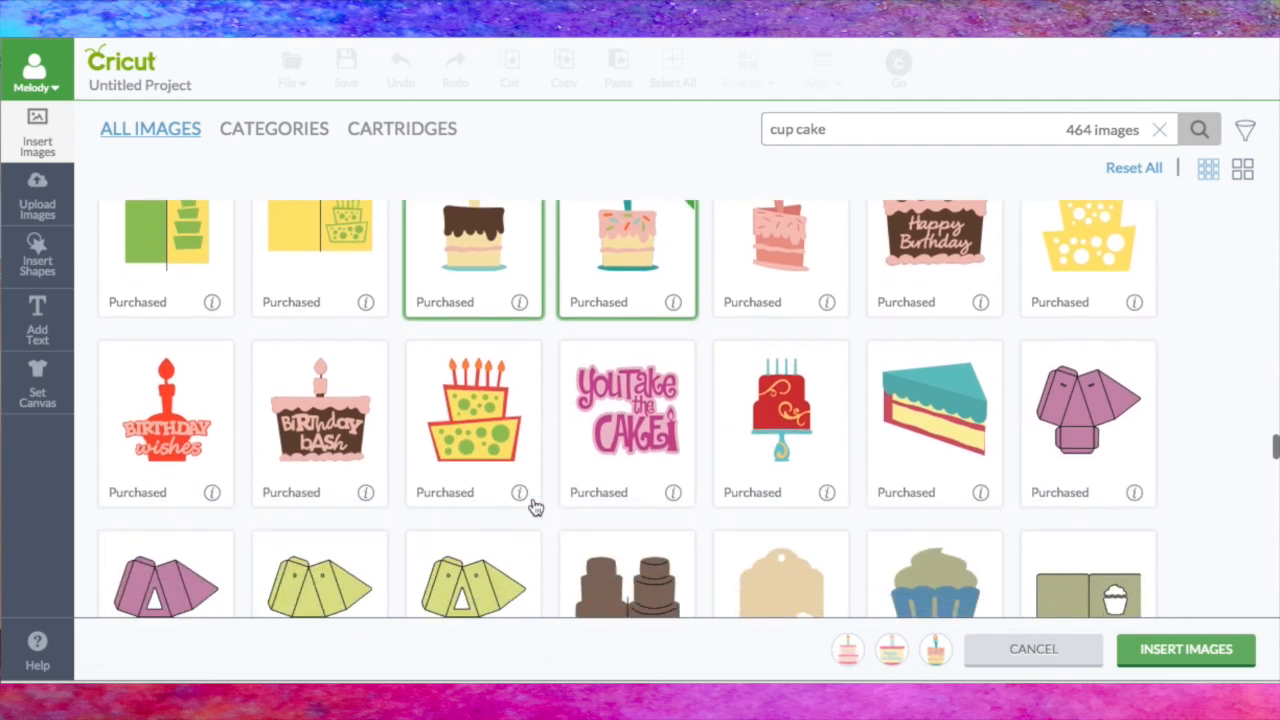
{"action": "scroll", "coordinate": [535, 507], "scroll_direction": "down", "scroll_amount": 5}
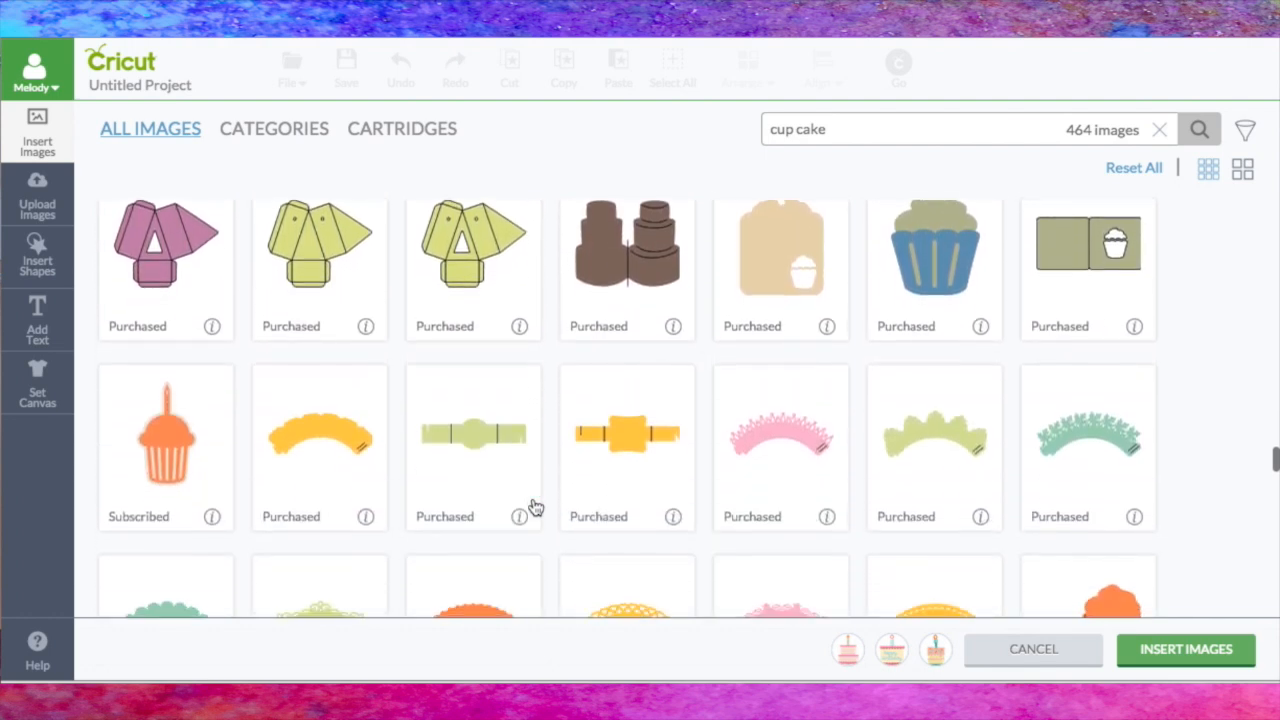
{"action": "scroll", "coordinate": [535, 507], "scroll_direction": "down", "scroll_amount": 4}
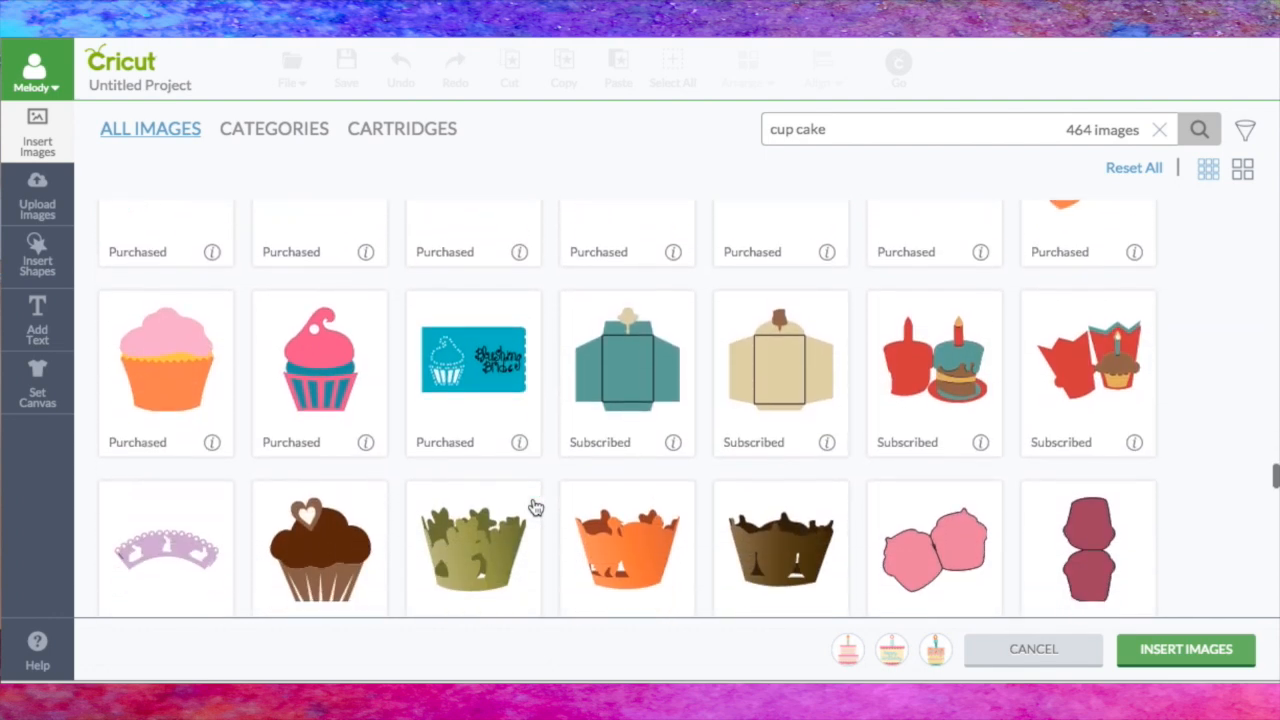
{"action": "scroll", "coordinate": [535, 507], "scroll_direction": "down", "scroll_amount": 3}
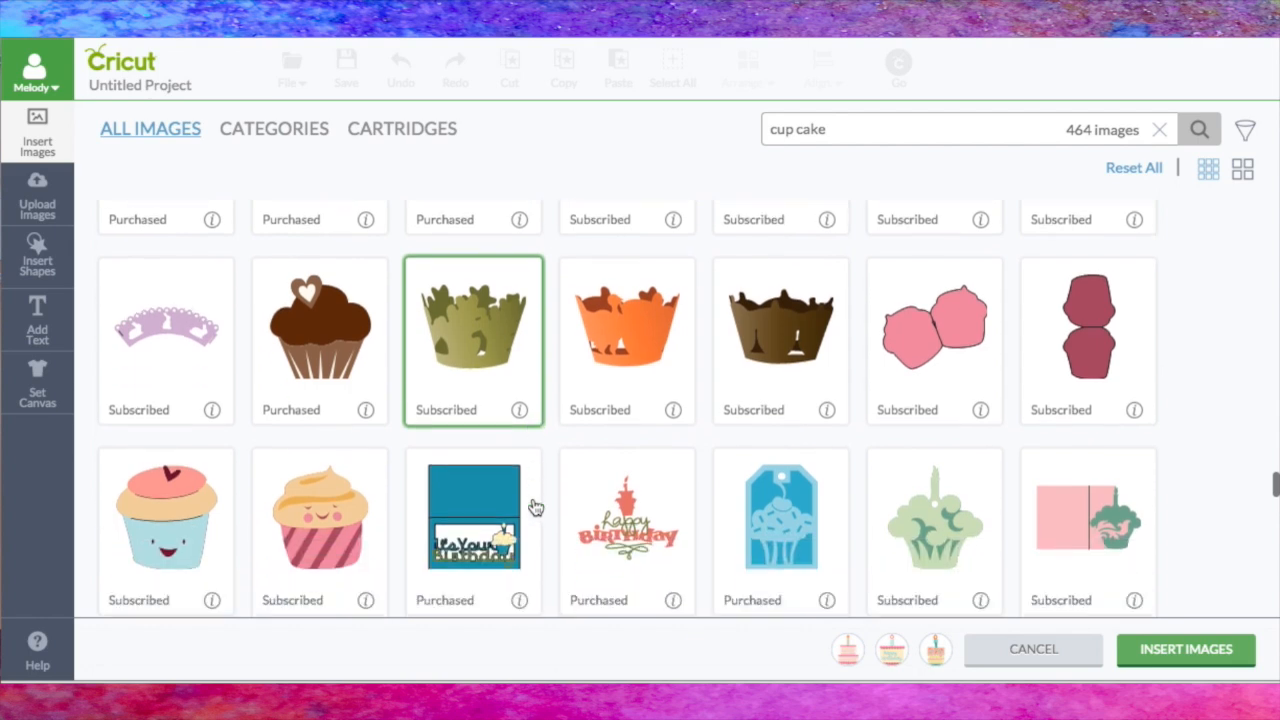
{"action": "scroll", "coordinate": [535, 507], "scroll_direction": "up", "scroll_amount": 4}
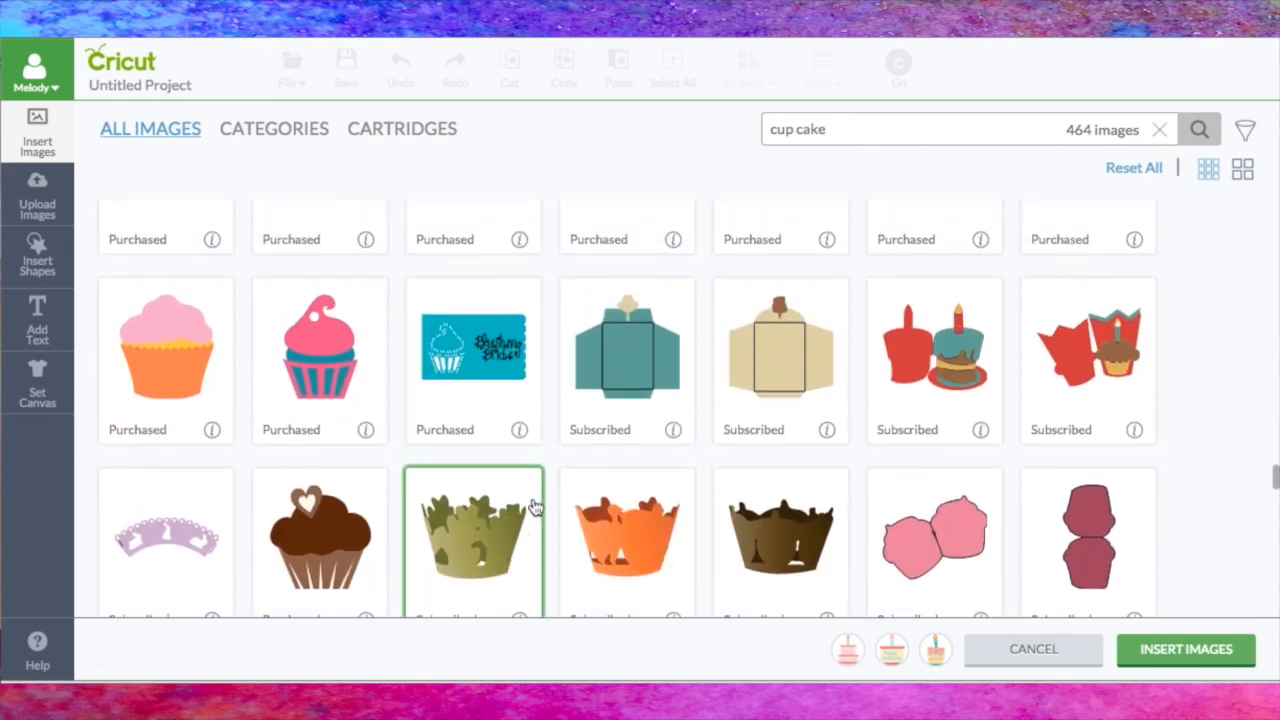
{"action": "scroll", "coordinate": [535, 507], "scroll_direction": "down", "scroll_amount": 6}
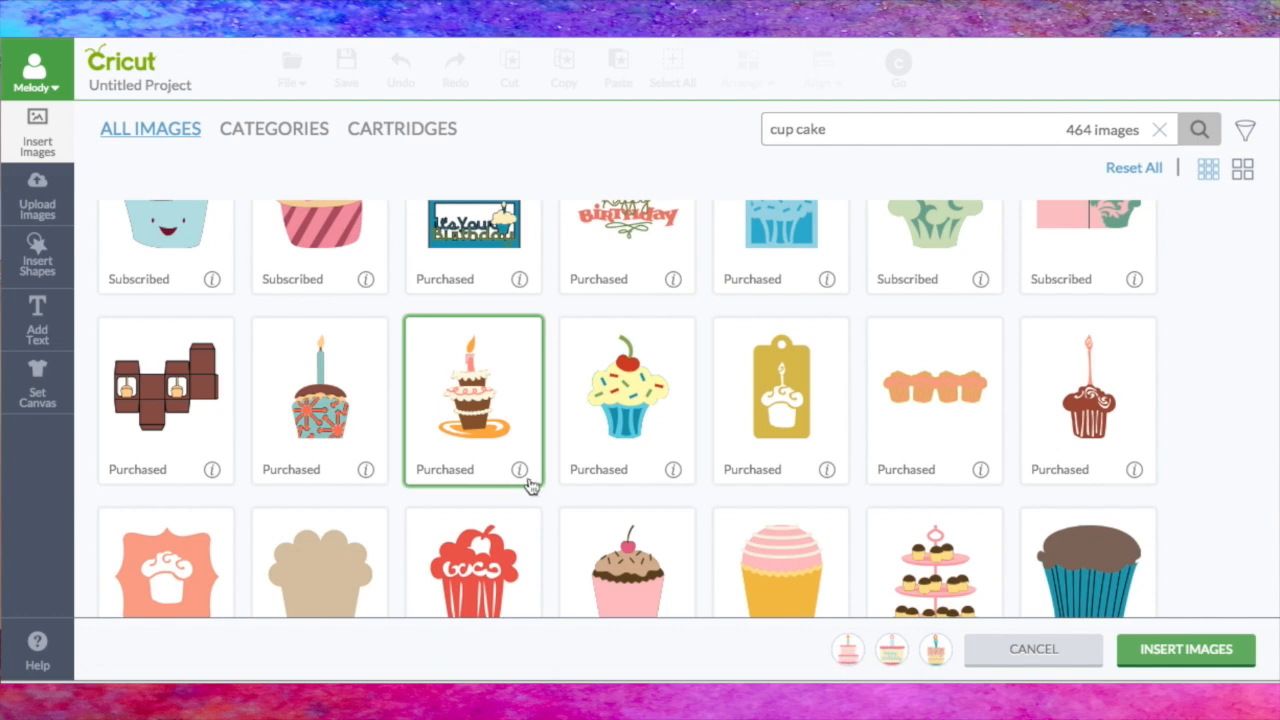
{"action": "left_click", "coordinate": [523, 473]}
{"action": "left_click", "coordinate": [523, 473]}
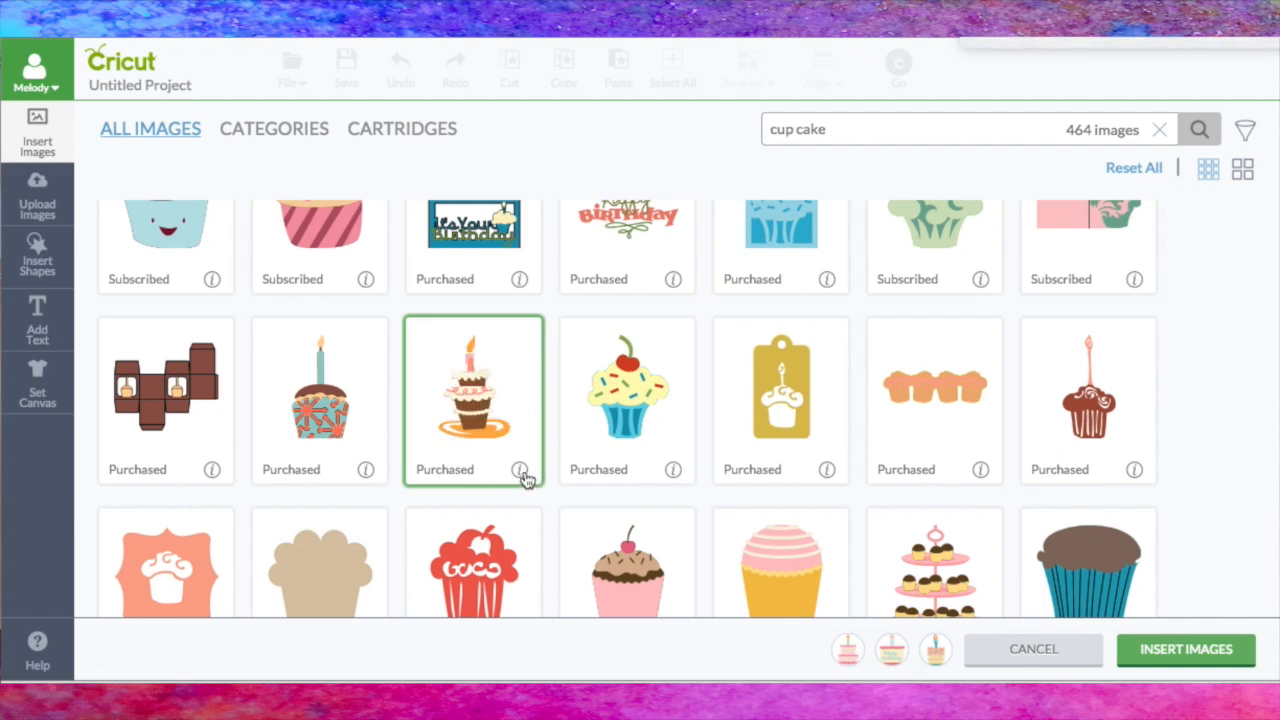
{"action": "left_click", "coordinate": [525, 349]}
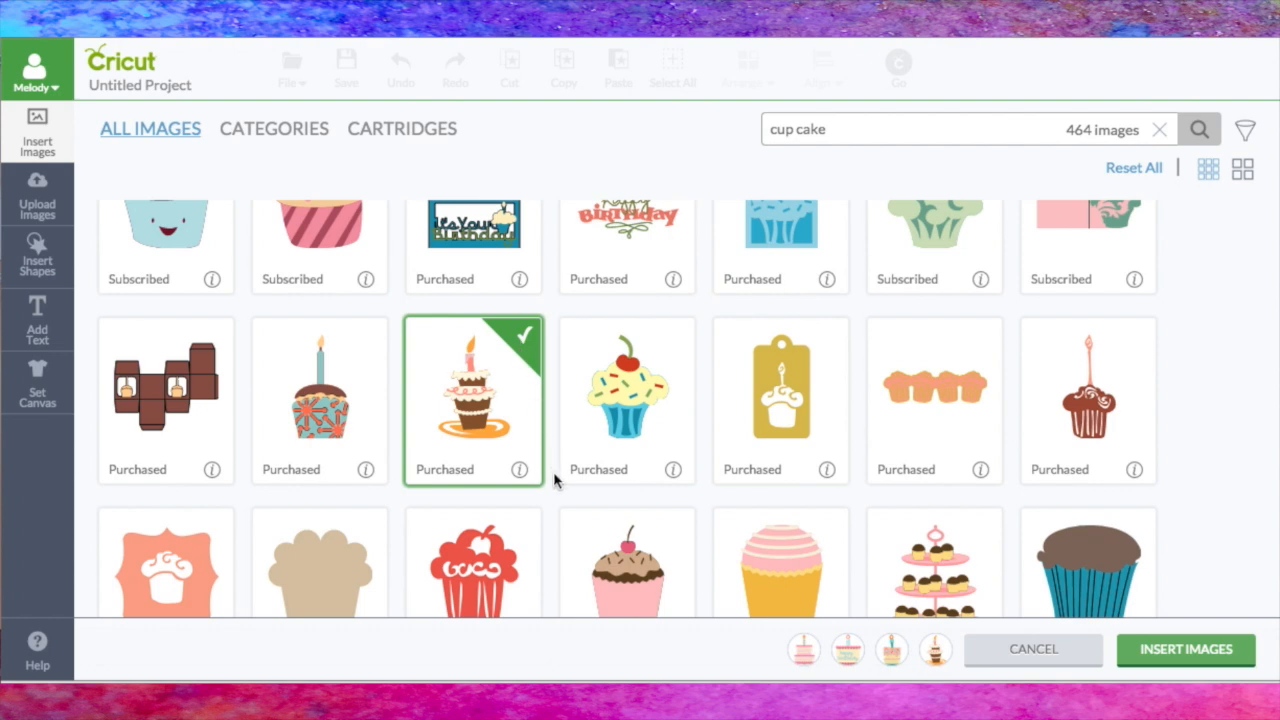
Step: Add the cupcake with pink frosting, green striped wrapper and candle to the selection, and insert the five chosen images onto the canvas
{"action": "scroll", "coordinate": [555, 481], "scroll_direction": "down", "scroll_amount": 5}
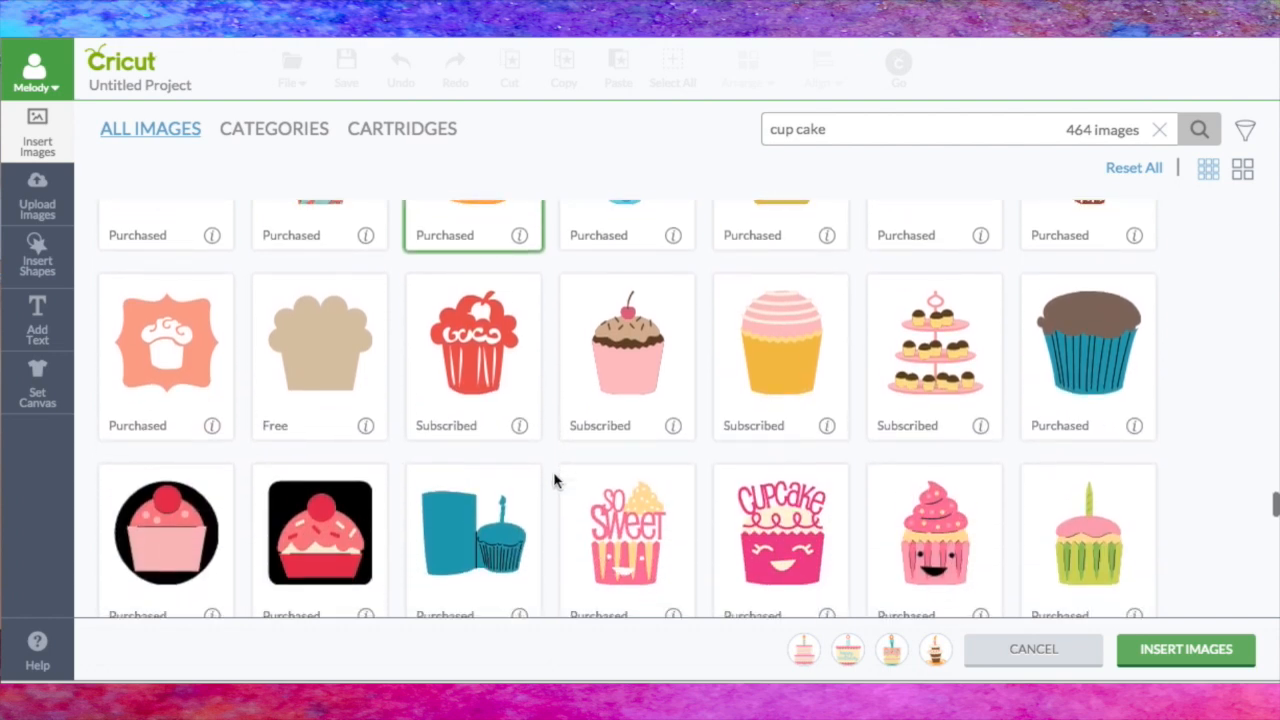
{"action": "left_click", "coordinate": [1138, 500]}
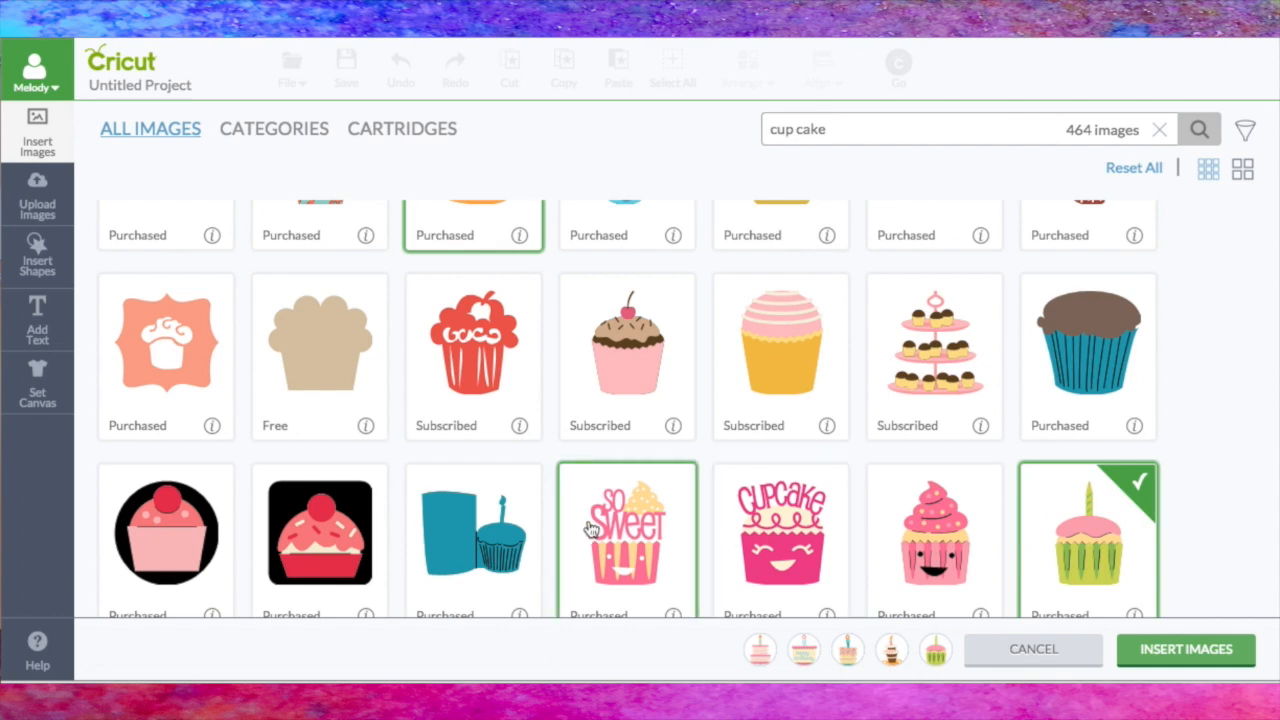
{"action": "scroll", "coordinate": [590, 530], "scroll_direction": "down", "scroll_amount": 3}
{"action": "scroll", "coordinate": [590, 530], "scroll_direction": "down", "scroll_amount": 3}
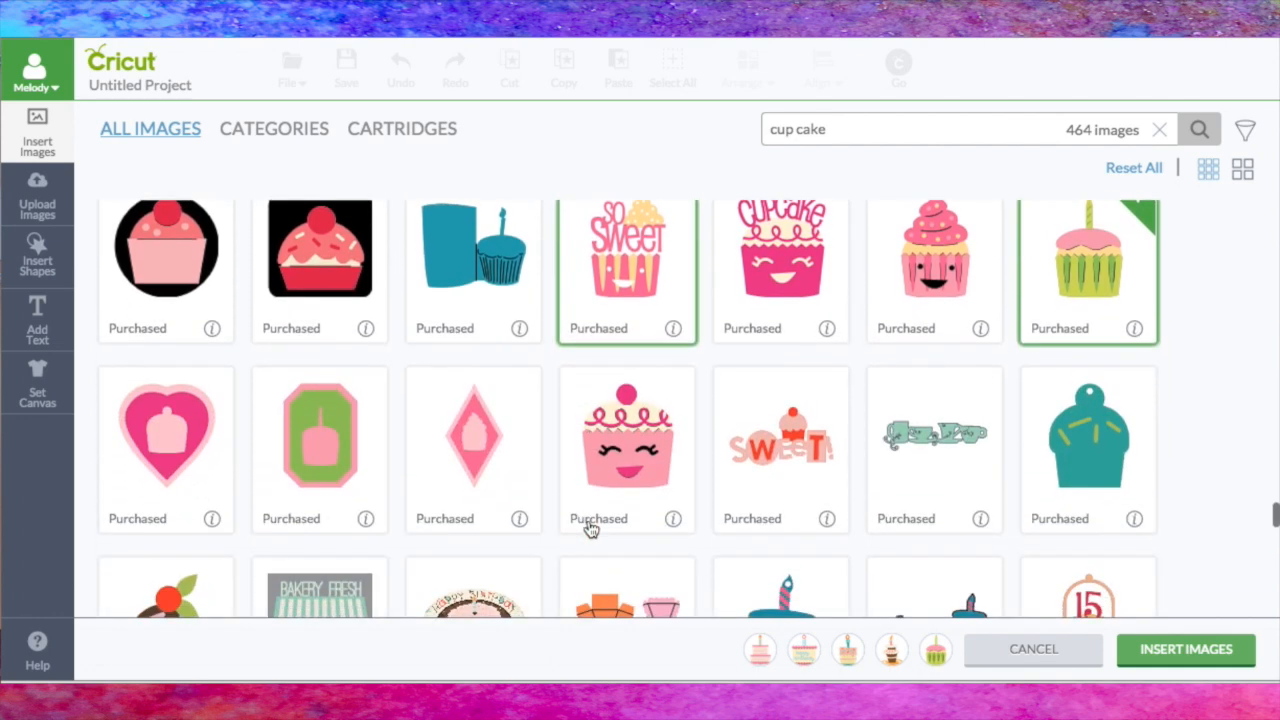
{"action": "scroll", "coordinate": [590, 530], "scroll_direction": "down", "scroll_amount": 2}
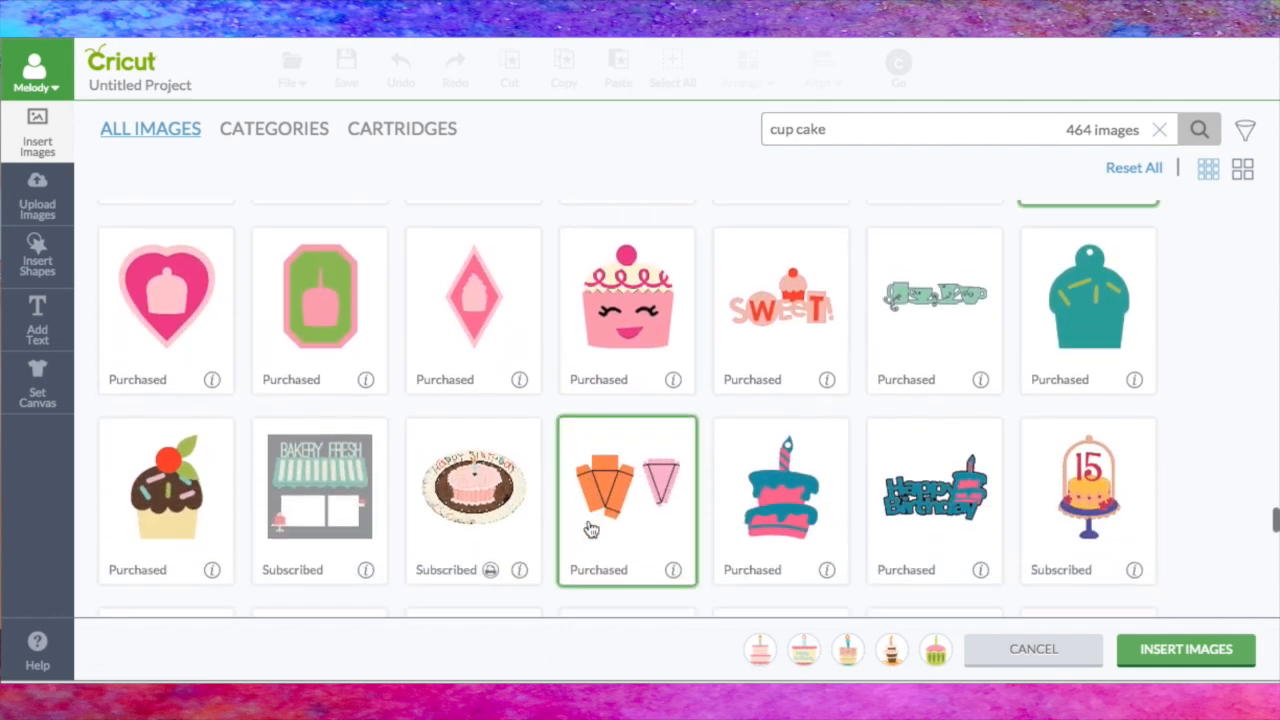
{"action": "scroll", "coordinate": [590, 530], "scroll_direction": "down", "scroll_amount": 4}
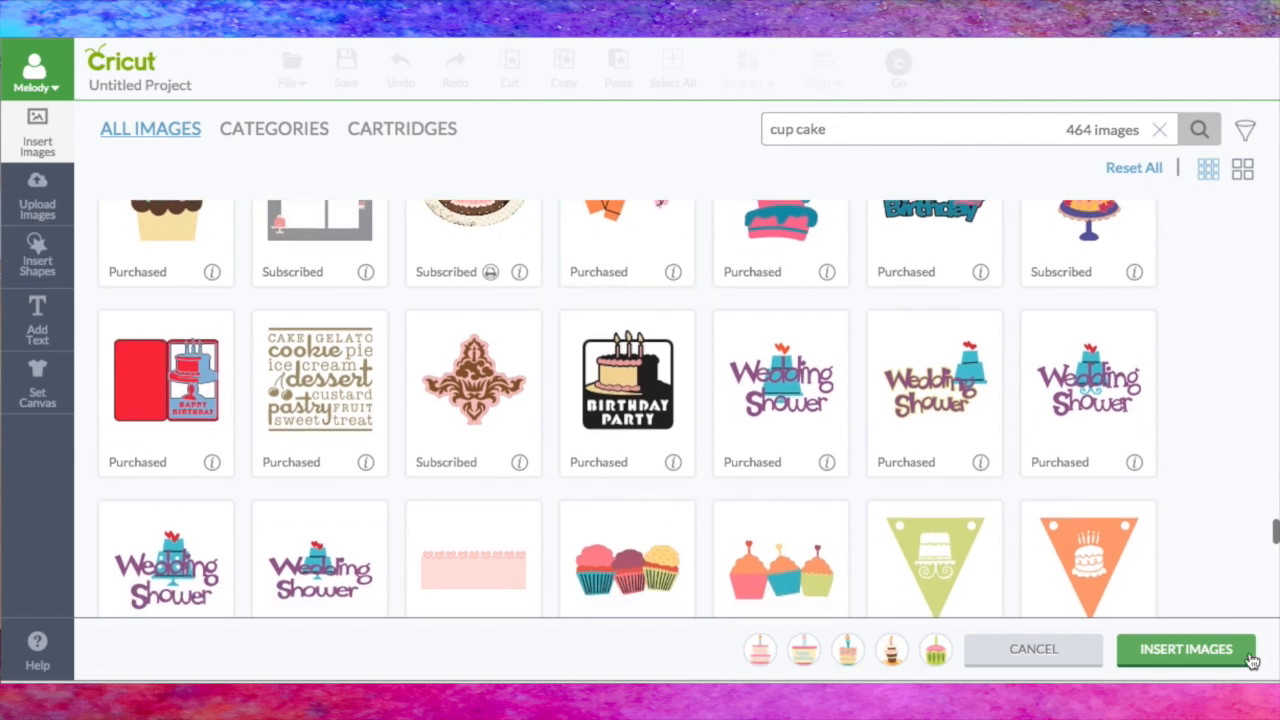
{"action": "left_click", "coordinate": [1187, 649]}
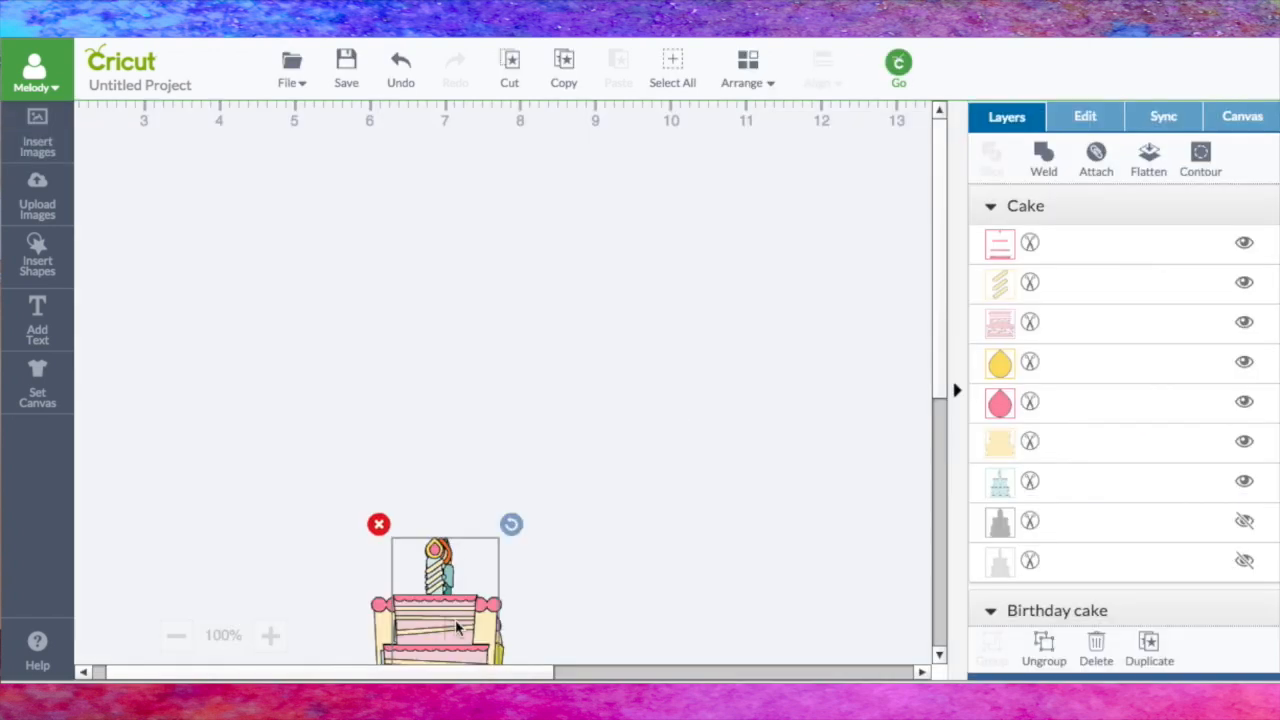
Step: Spread the inserted cakes and cupcake apart on the canvas, placing the brown tiered cake just above the green cupcake
{"action": "left_click_drag", "start_coordinate": [689, 416], "coordinate": [762, 453]}
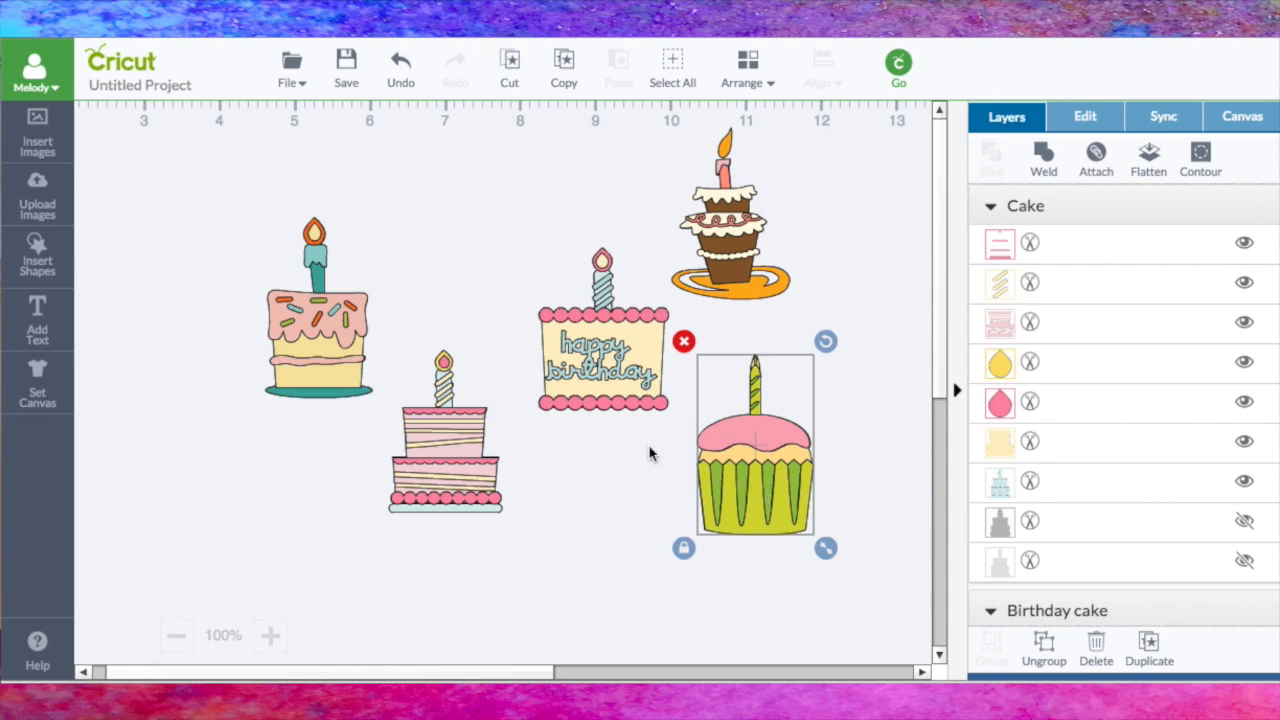
{"action": "left_click", "coordinate": [733, 252]}
{"action": "left_click_drag", "start_coordinate": [733, 252], "coordinate": [720, 312]}
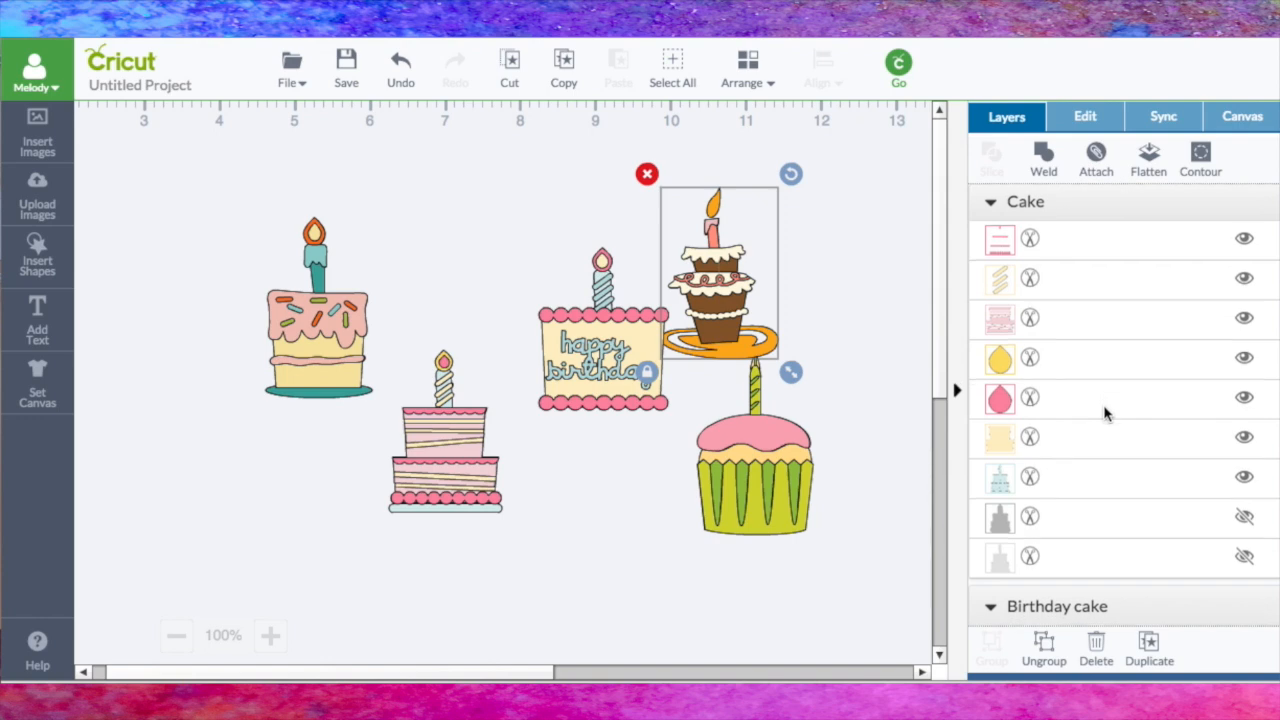
Step: Hide the teal candle-and-plate base layer of the pink-frosted sprinkle cake
{"action": "scroll", "coordinate": [1105, 410], "scroll_direction": "down", "scroll_amount": 5}
{"action": "scroll", "coordinate": [1105, 412], "scroll_direction": "down", "scroll_amount": 10}
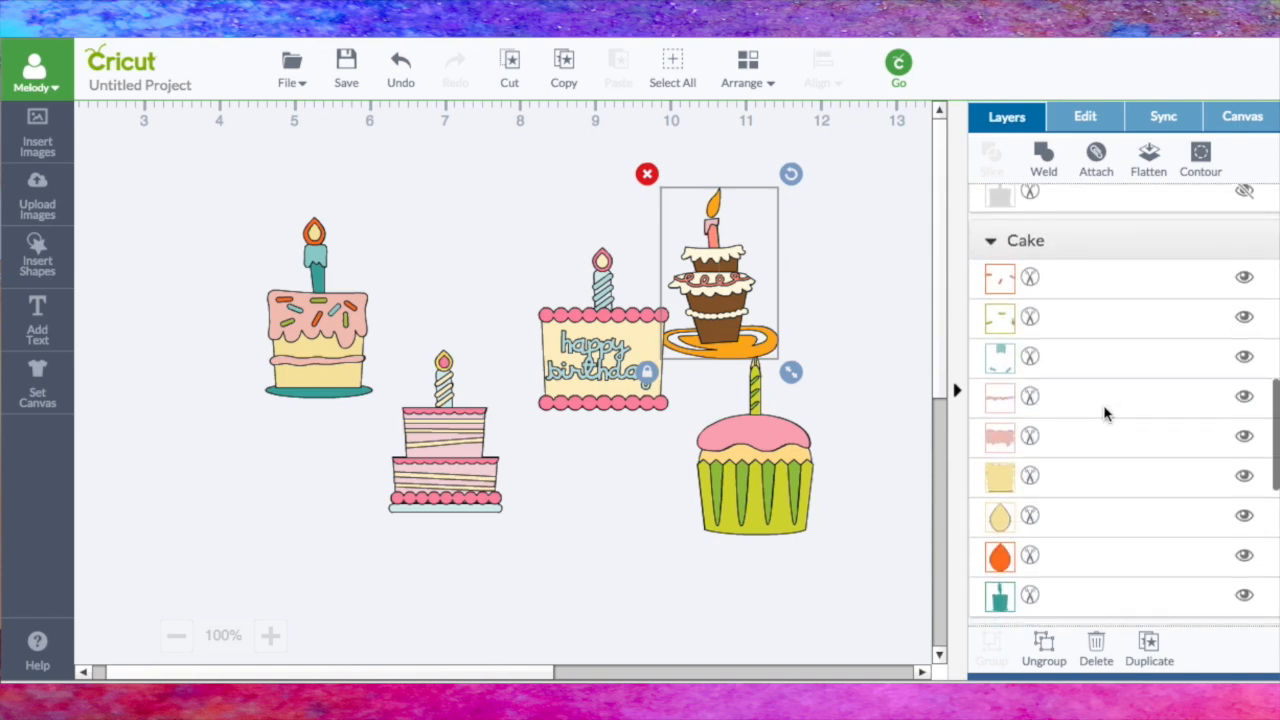
{"action": "left_click", "coordinate": [1244, 520]}
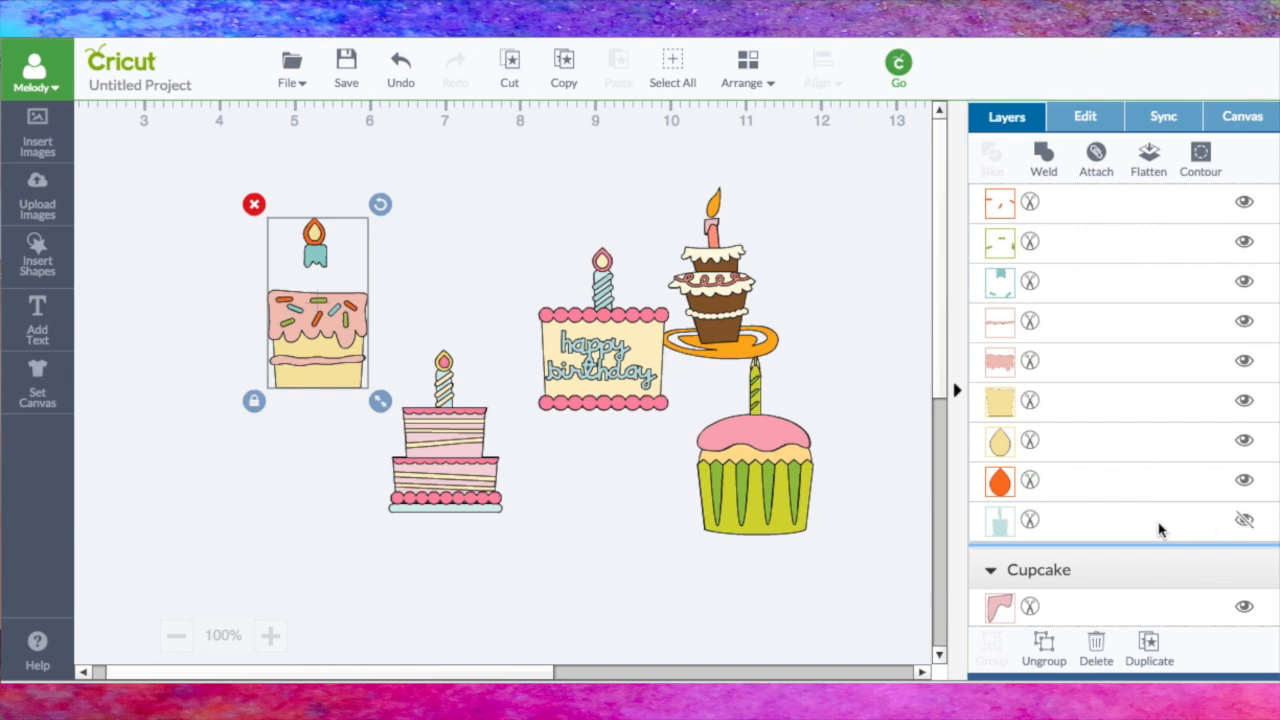
Step: Hide every visible layer of the brown tiered cake except its orange silhouette, and shift the silhouette slightly up above the green cupcake
{"action": "scroll", "coordinate": [1157, 526], "scroll_direction": "down", "scroll_amount": 10}
{"action": "left_click", "coordinate": [688, 310]}
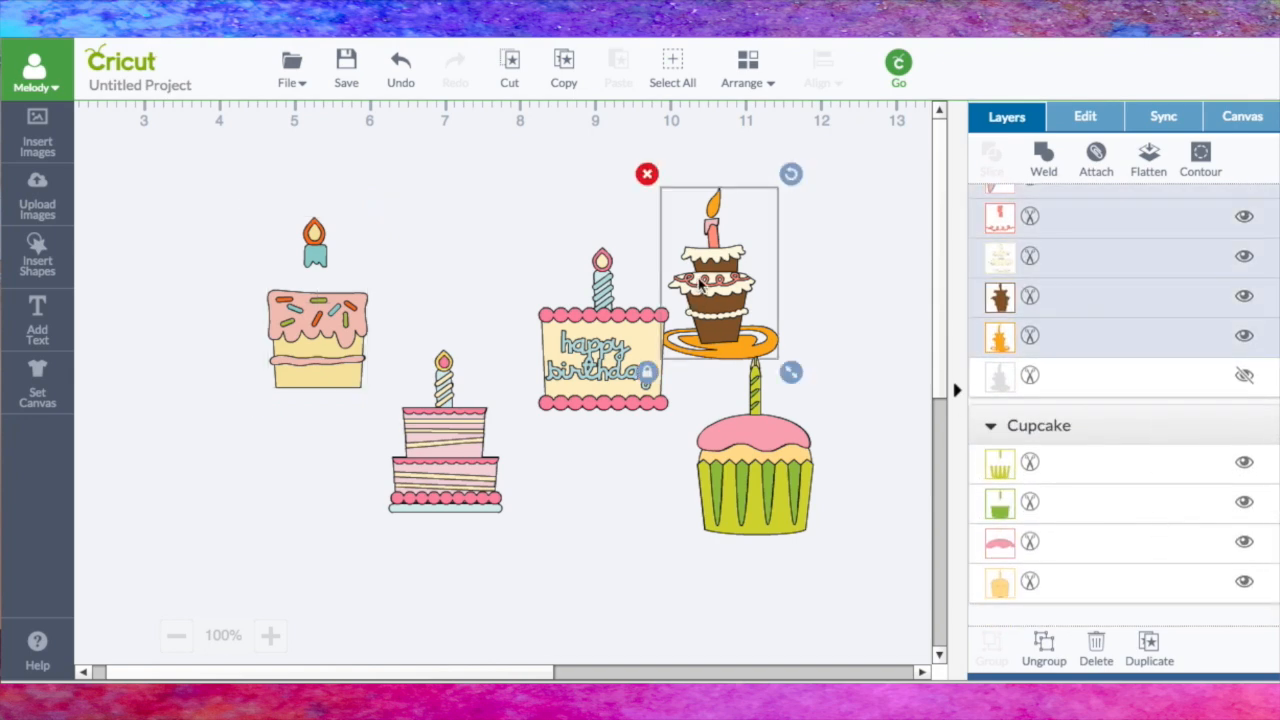
{"action": "scroll", "coordinate": [1108, 477], "scroll_direction": "up", "scroll_amount": 3}
{"action": "left_click", "coordinate": [1246, 455]}
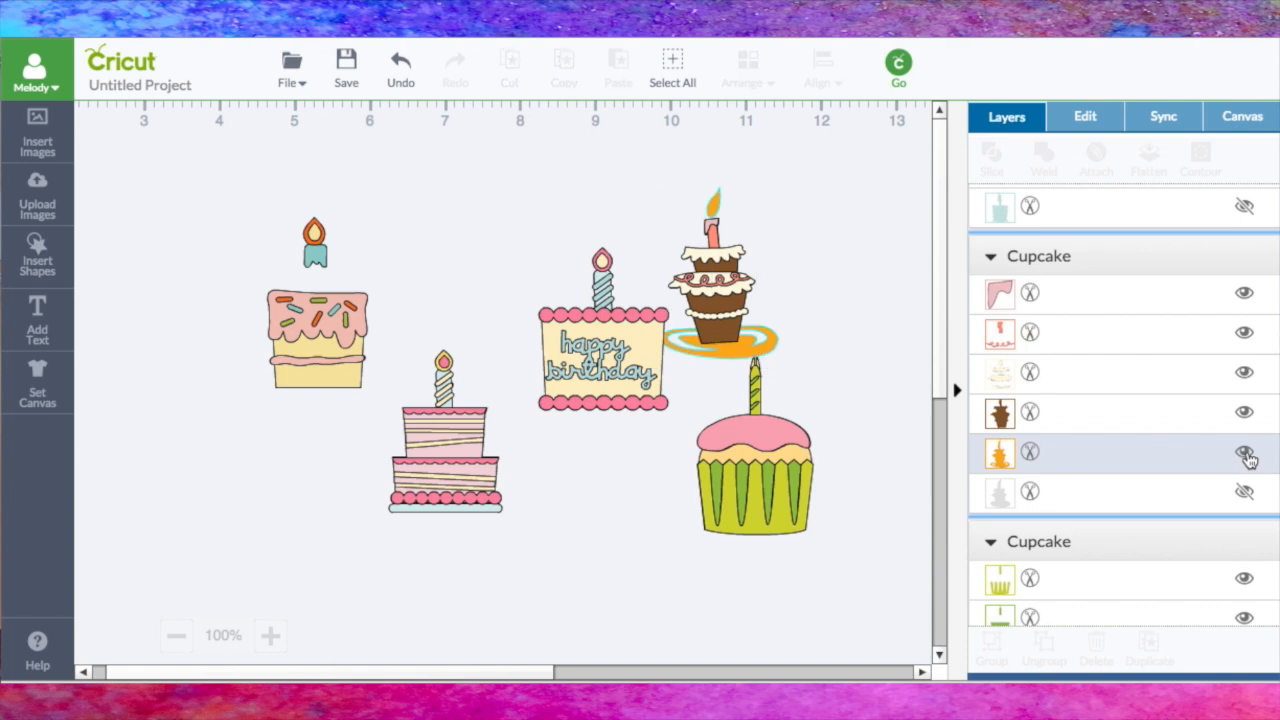
{"action": "left_click", "coordinate": [1244, 411]}
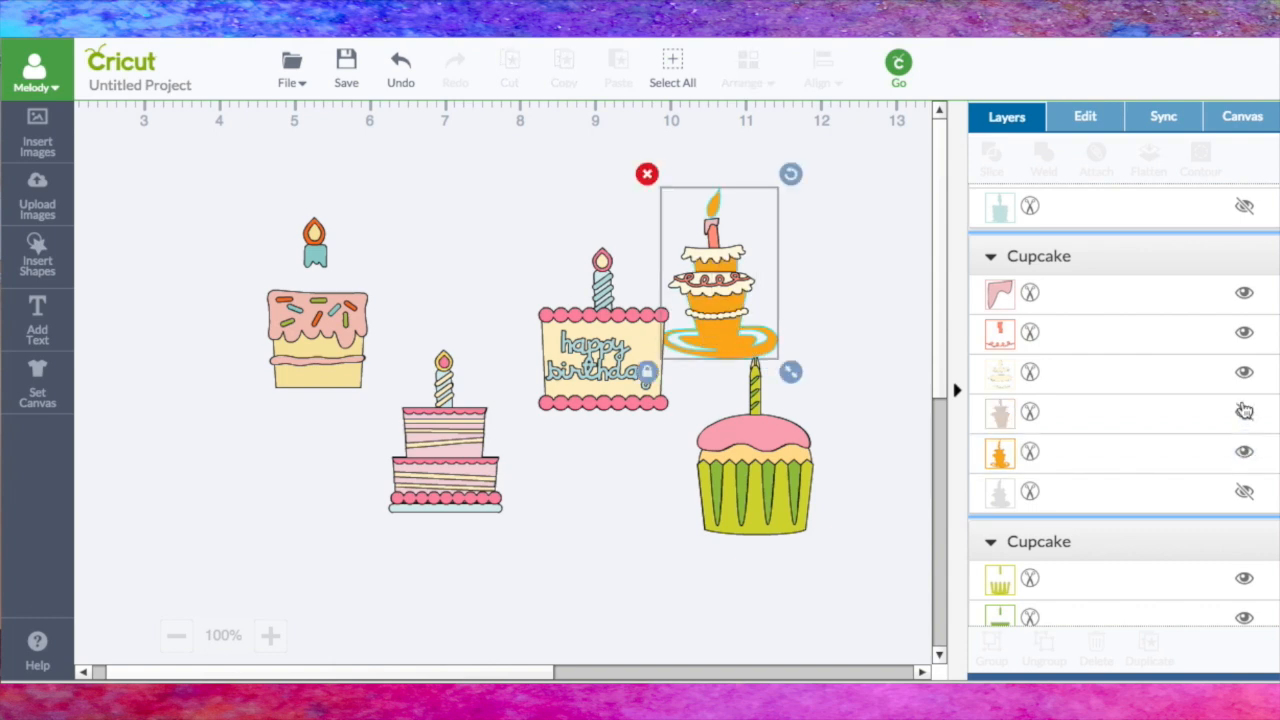
{"action": "left_click", "coordinate": [1245, 375]}
{"action": "left_click", "coordinate": [1244, 333]}
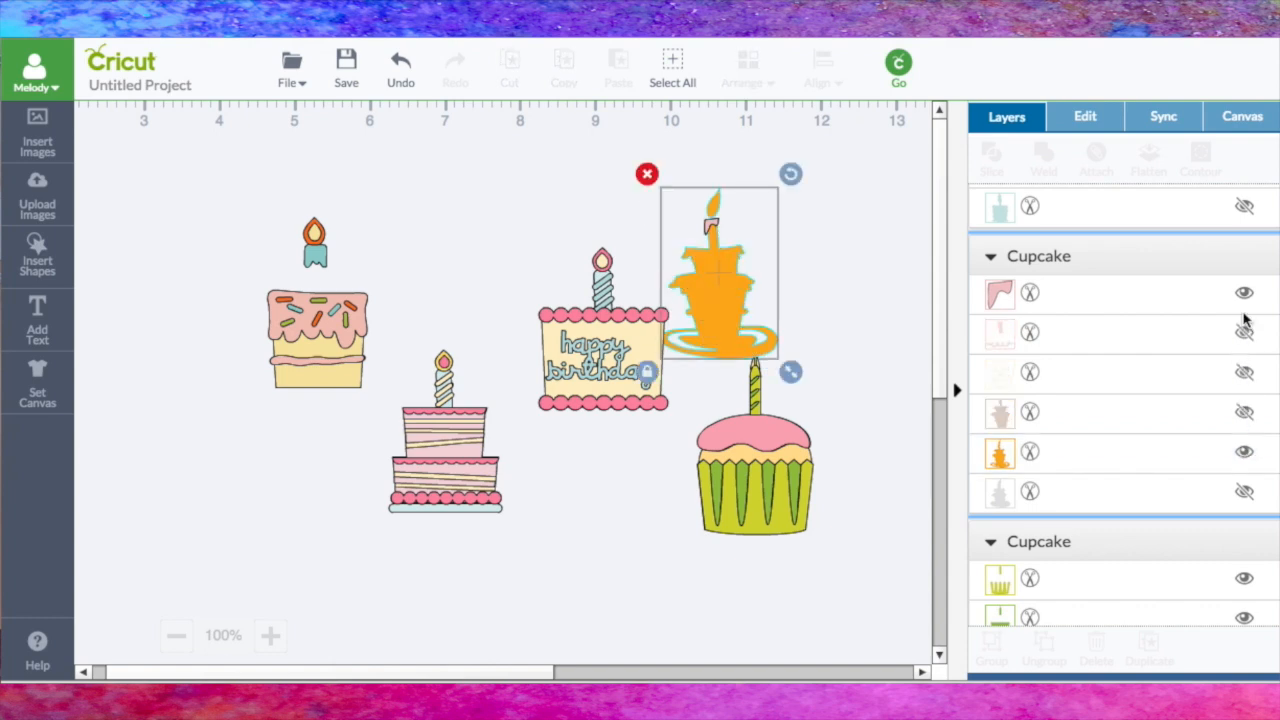
{"action": "left_click", "coordinate": [1244, 294]}
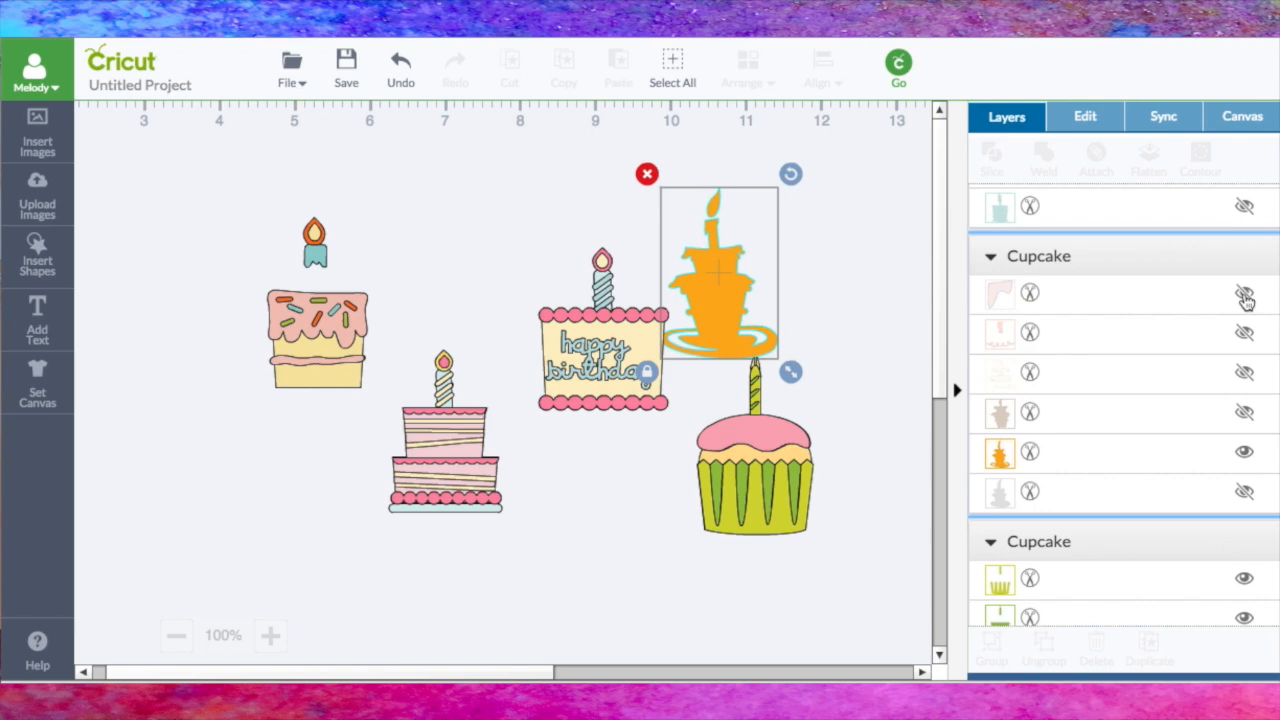
{"action": "left_click", "coordinate": [820, 282]}
{"action": "left_click_drag", "start_coordinate": [748, 314], "coordinate": [745, 284]}
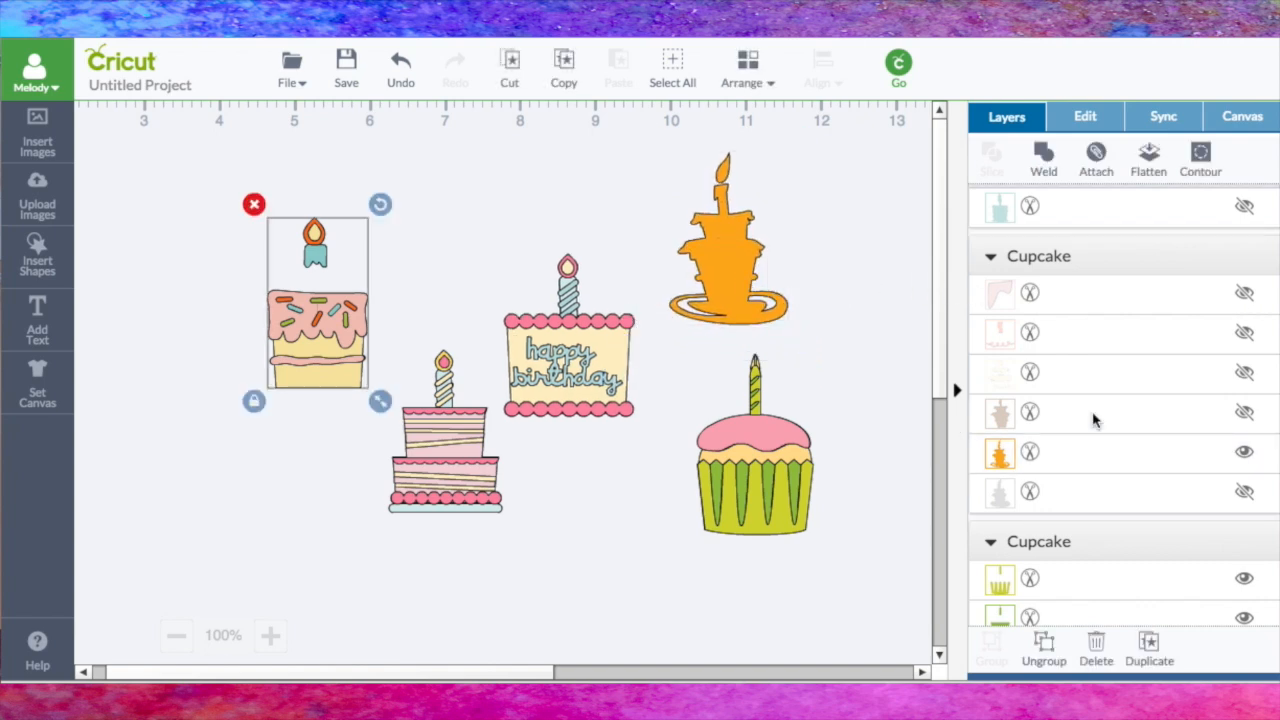
Step: Hide all remaining layers of the pink-frosted sprinkle cake except its orange teardrop flame
{"action": "scroll", "coordinate": [1094, 420], "scroll_direction": "down", "scroll_amount": 1}
{"action": "scroll", "coordinate": [1094, 420], "scroll_direction": "up", "scroll_amount": 5}
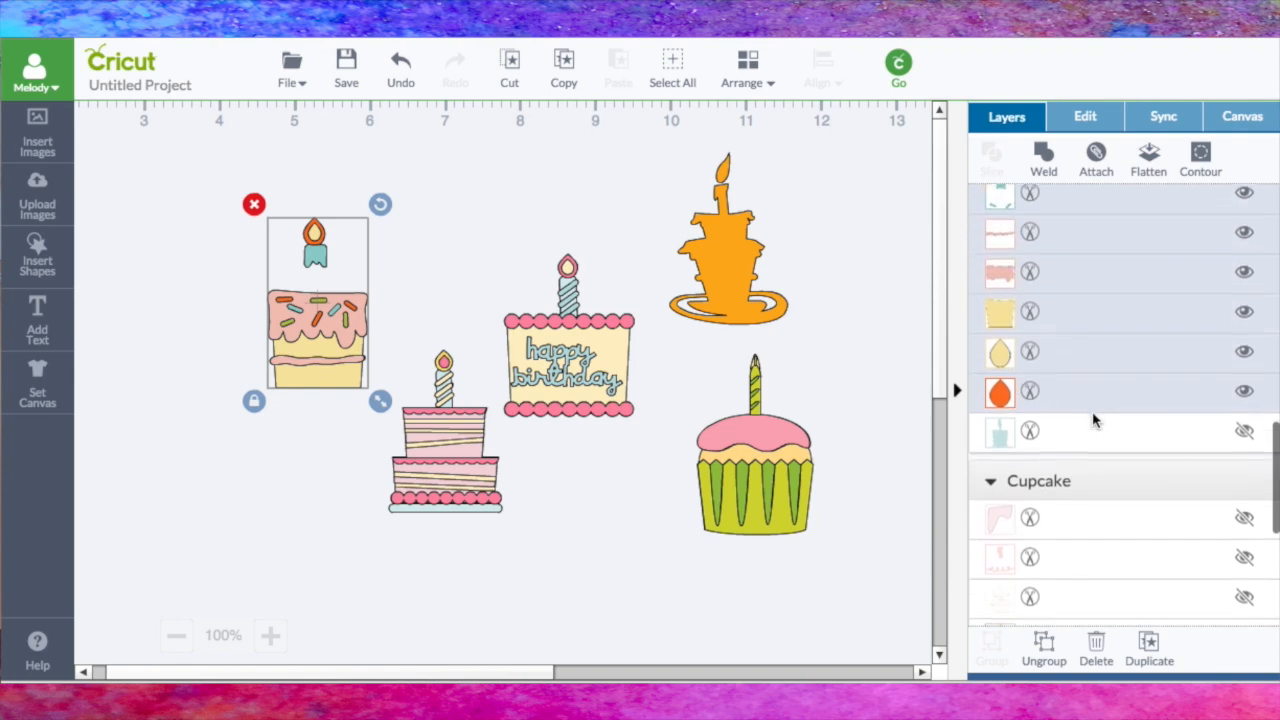
{"action": "left_click", "coordinate": [1244, 368]}
{"action": "left_click", "coordinate": [1244, 328]}
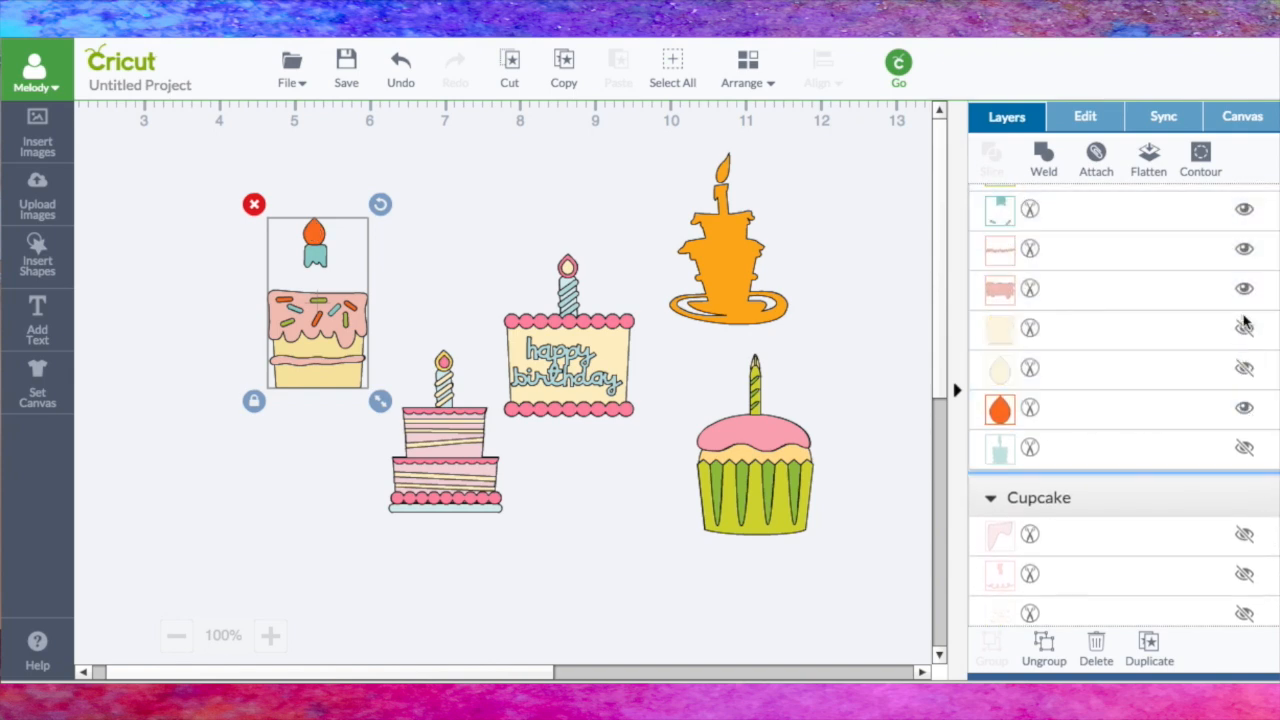
{"action": "left_click", "coordinate": [1244, 289]}
{"action": "left_click", "coordinate": [1244, 249]}
{"action": "left_click", "coordinate": [1244, 209]}
{"action": "scroll", "coordinate": [1219, 259], "scroll_direction": "up", "scroll_amount": 2}
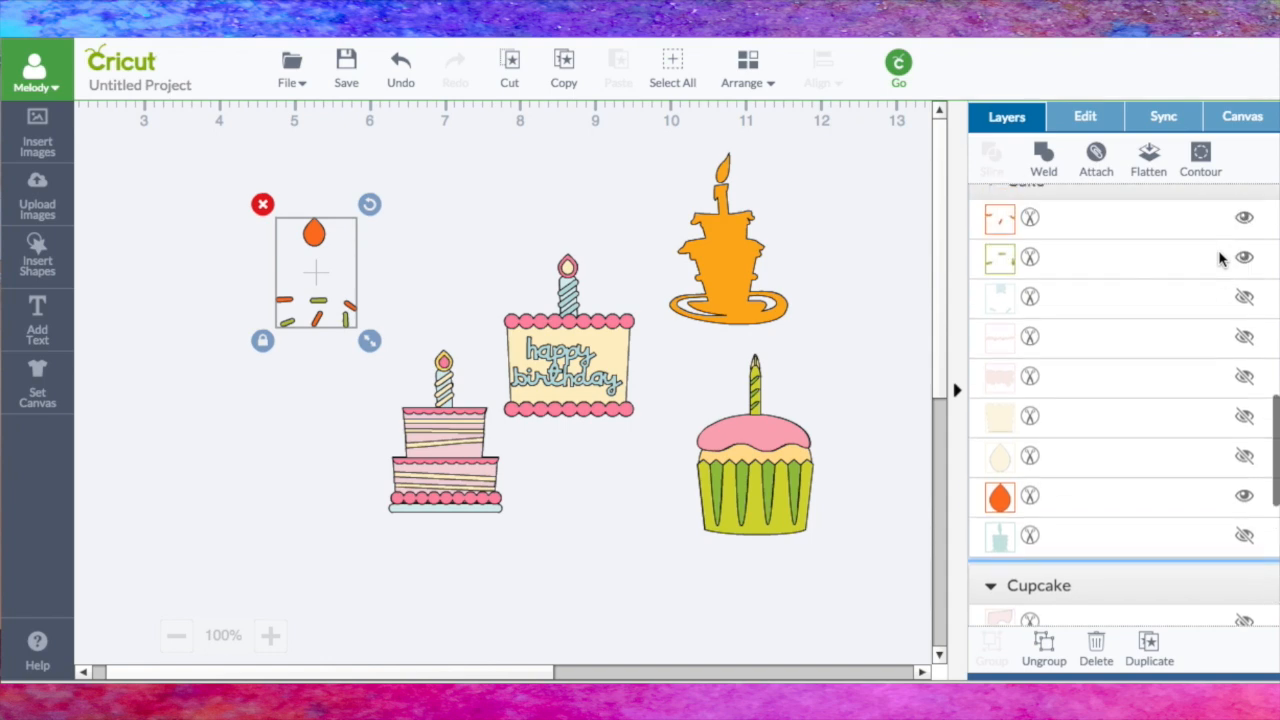
{"action": "left_click", "coordinate": [1244, 249]}
{"action": "left_click", "coordinate": [1244, 289]}
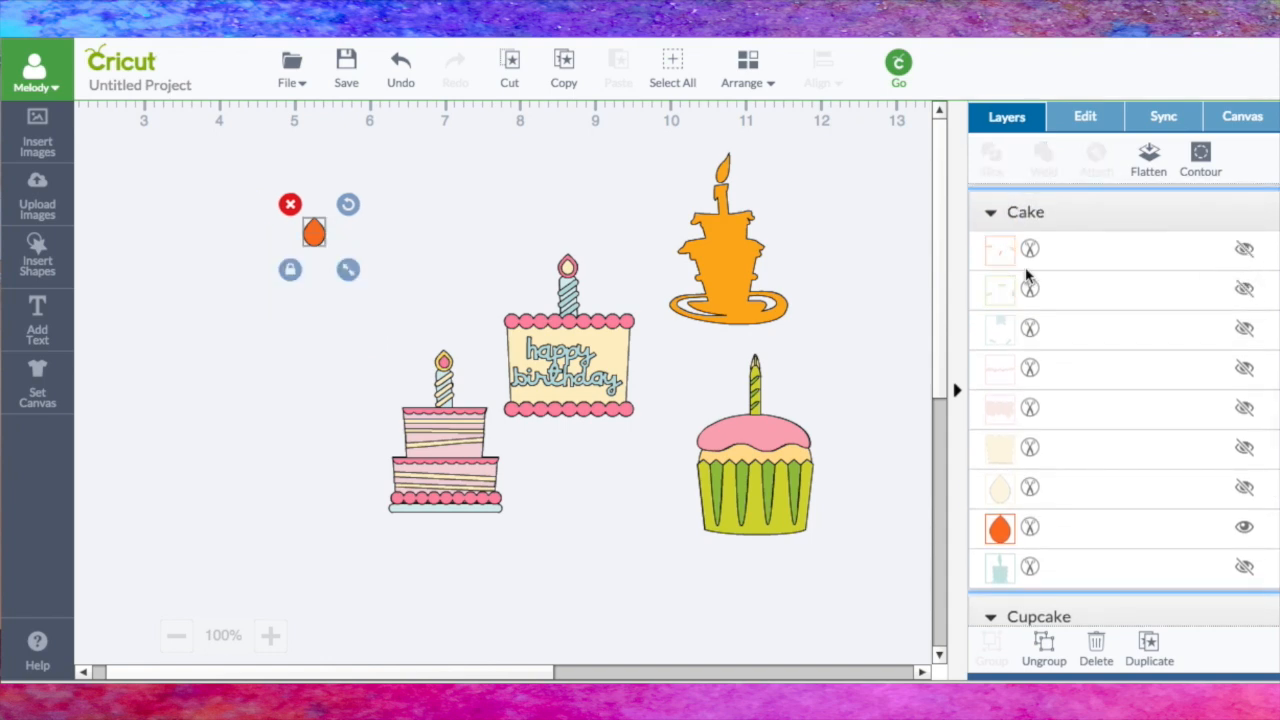
Step: Try the orange teardrop flame and the orange silhouette's flame on the green cupcake's candle, and move the teardrop flame clear of the cupcake
{"action": "left_click_drag", "start_coordinate": [316, 234], "coordinate": [768, 360]}
{"action": "left_click", "coordinate": [837, 360]}
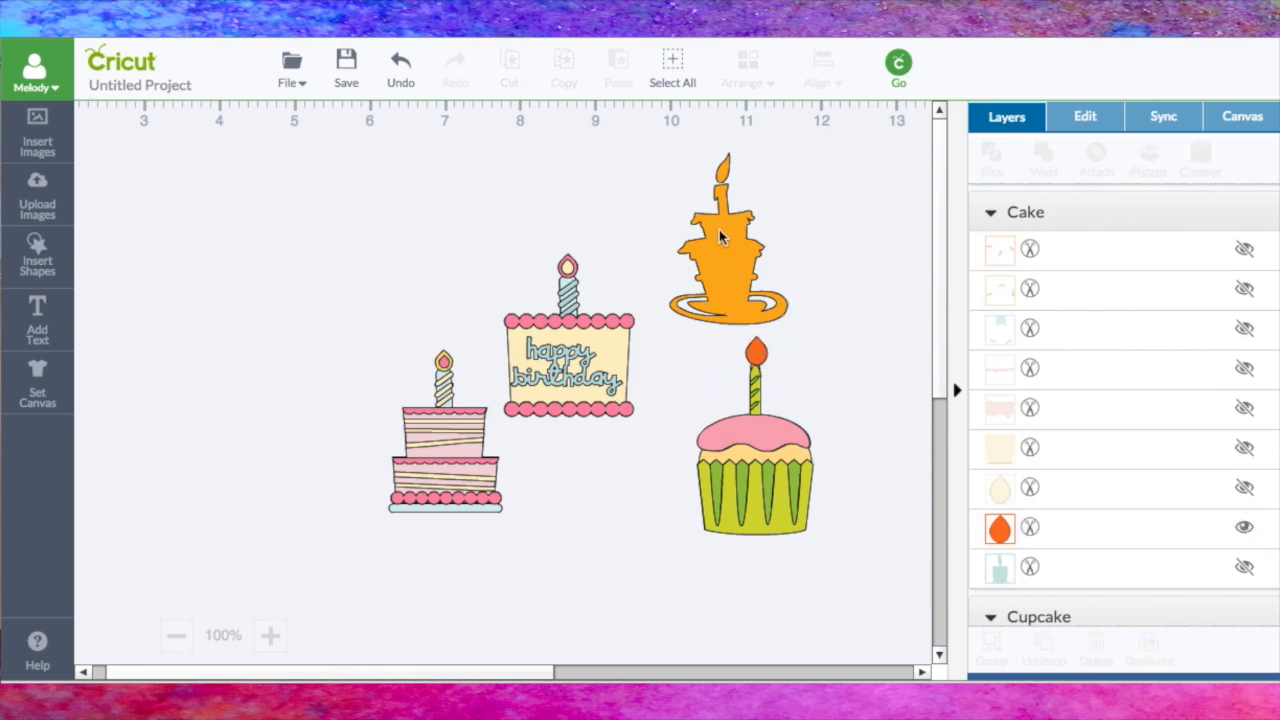
{"action": "left_click_drag", "start_coordinate": [709, 212], "coordinate": [766, 400]}
{"action": "left_click_drag", "start_coordinate": [754, 350], "coordinate": [754, 306]}
Step: Move the orange cake silhouette to empty canvas, cover everything below its flame with a new square, and slice the two shapes
{"action": "left_click_drag", "start_coordinate": [768, 410], "coordinate": [322, 258]}
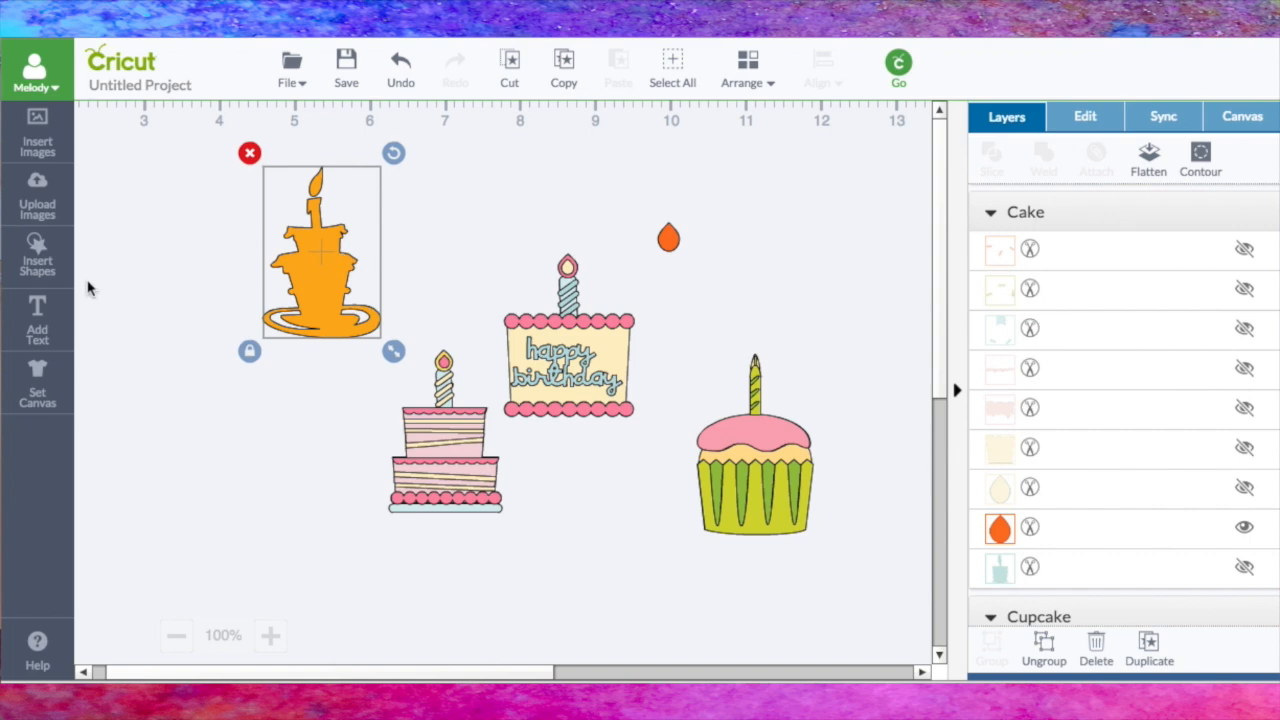
{"action": "left_click", "coordinate": [58, 266]}
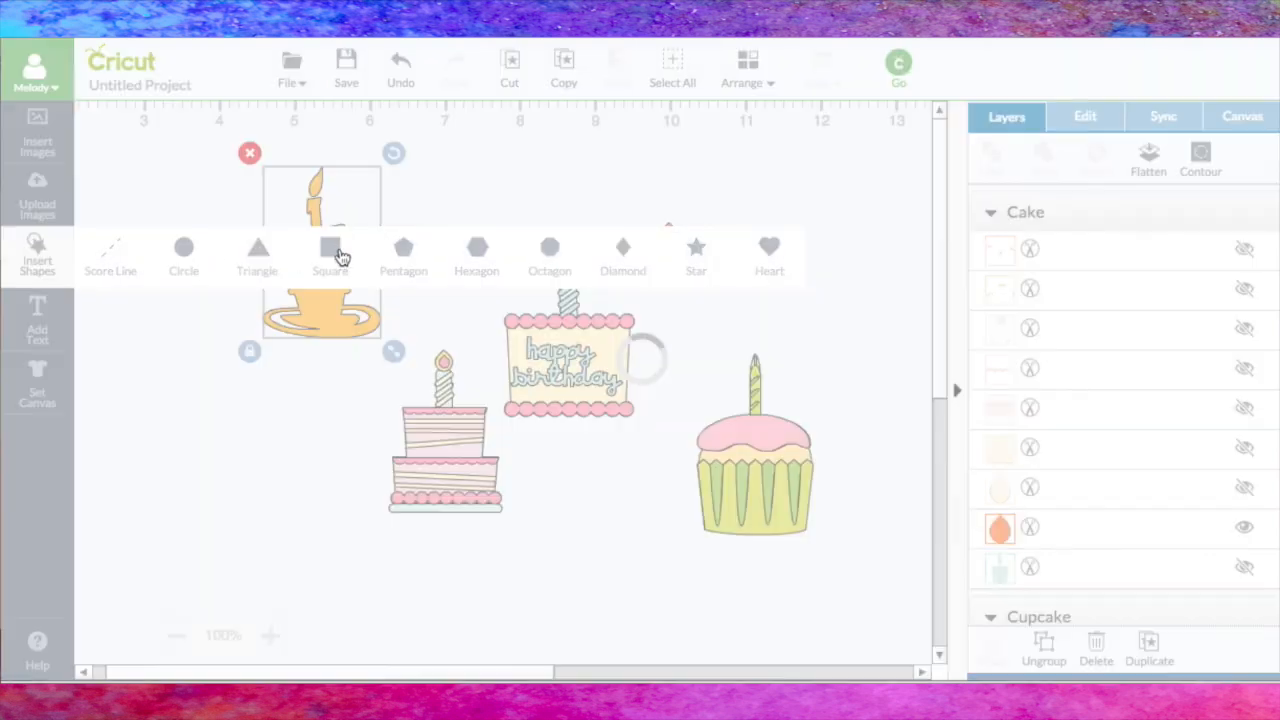
{"action": "left_click", "coordinate": [330, 250]}
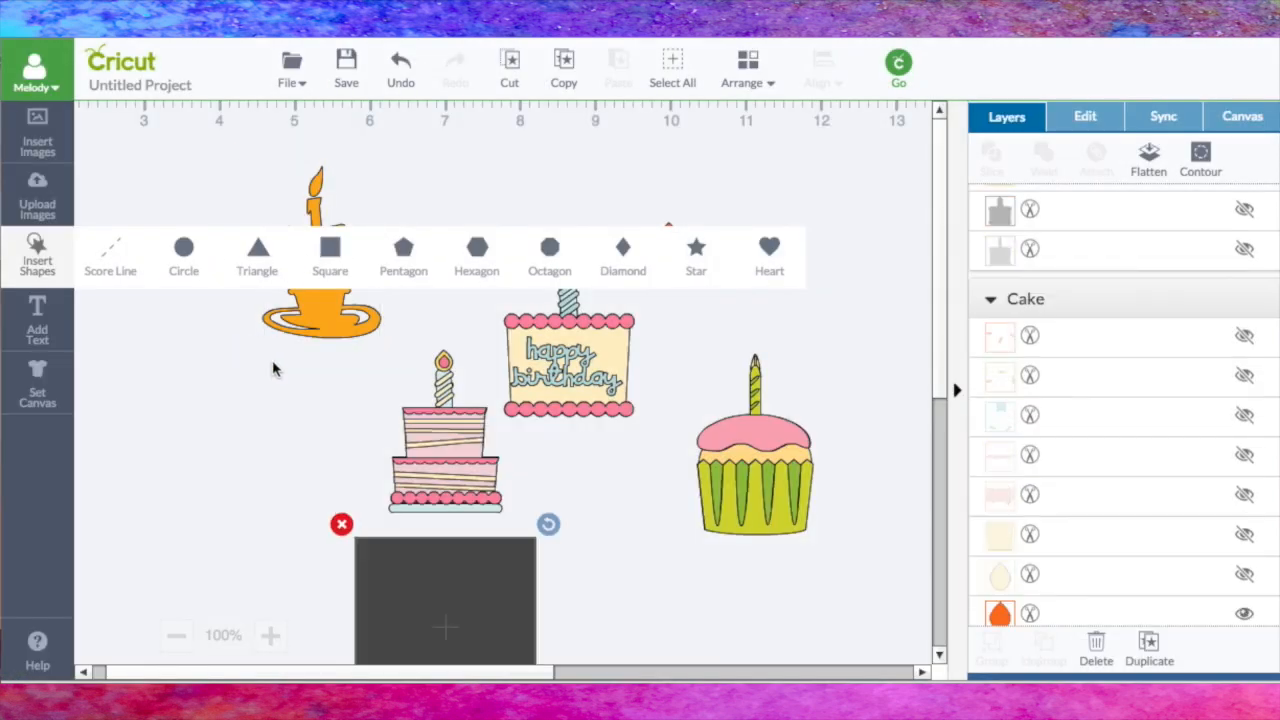
{"action": "left_click_drag", "start_coordinate": [403, 553], "coordinate": [309, 250]}
{"action": "left_click_drag", "start_coordinate": [131, 133], "coordinate": [450, 438]}
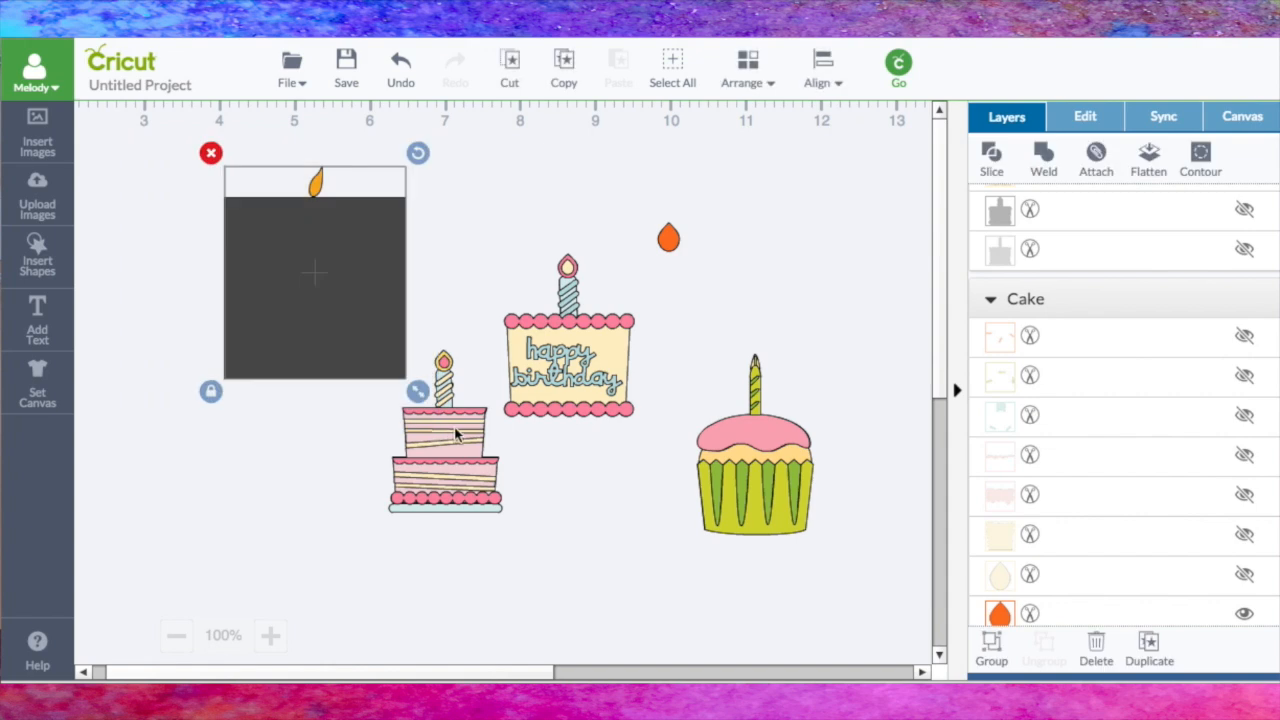
{"action": "left_click", "coordinate": [991, 160]}
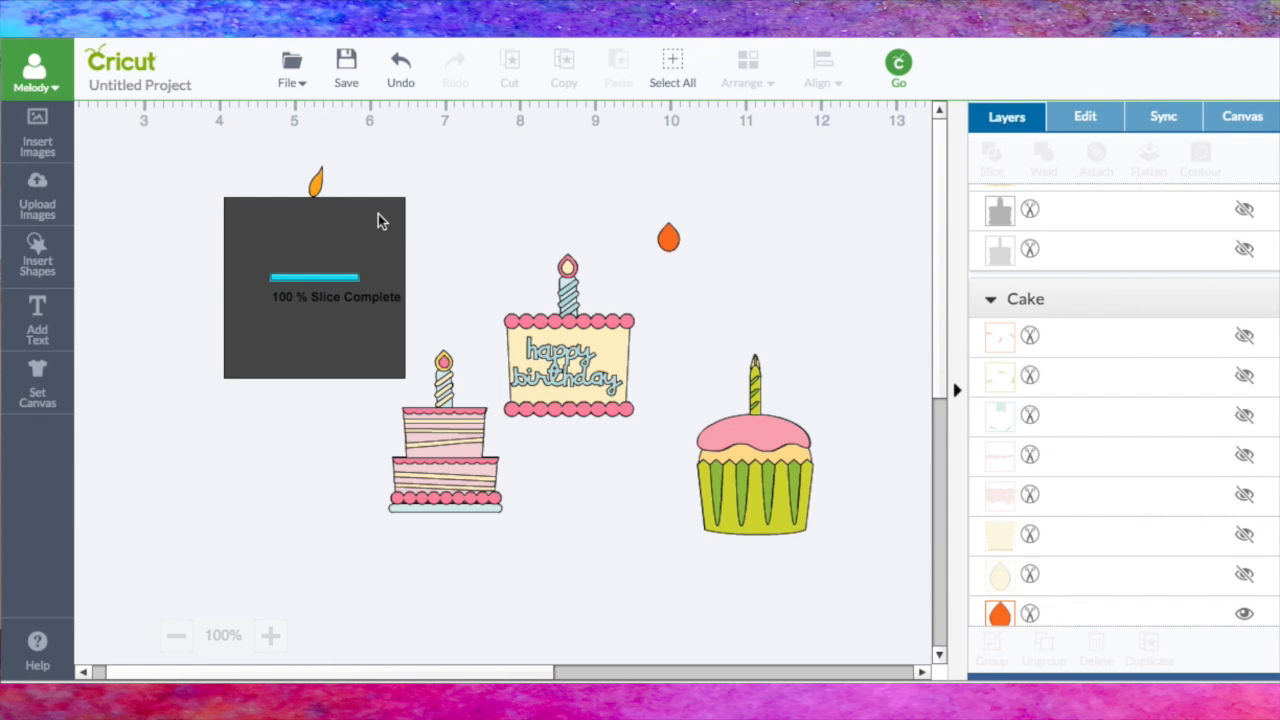
Step: Move the separated orange flame onto the cupcake's candle and rotate it so that it stands upright
{"action": "left_click_drag", "start_coordinate": [318, 190], "coordinate": [770, 306]}
{"action": "left_click", "coordinate": [820, 343]}
{"action": "left_click", "coordinate": [757, 352]}
{"action": "left_click_drag", "start_coordinate": [757, 352], "coordinate": [756, 357]}
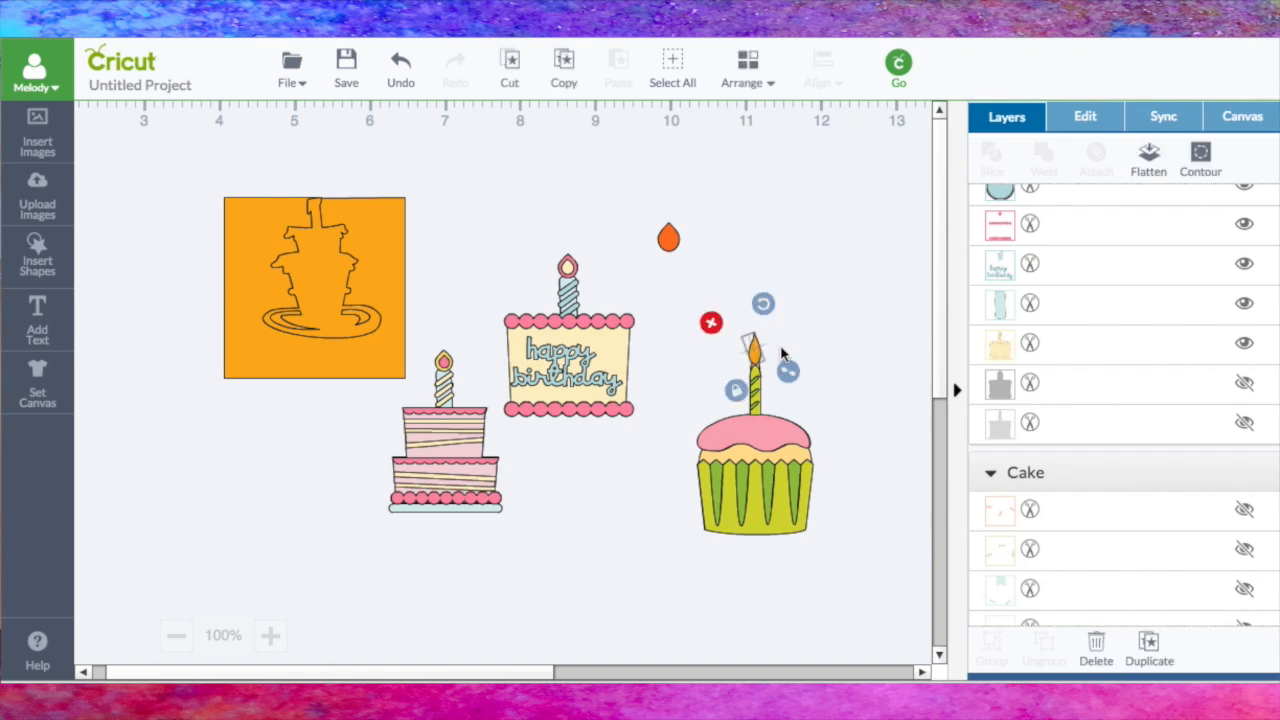
{"action": "left_click", "coordinate": [842, 314]}
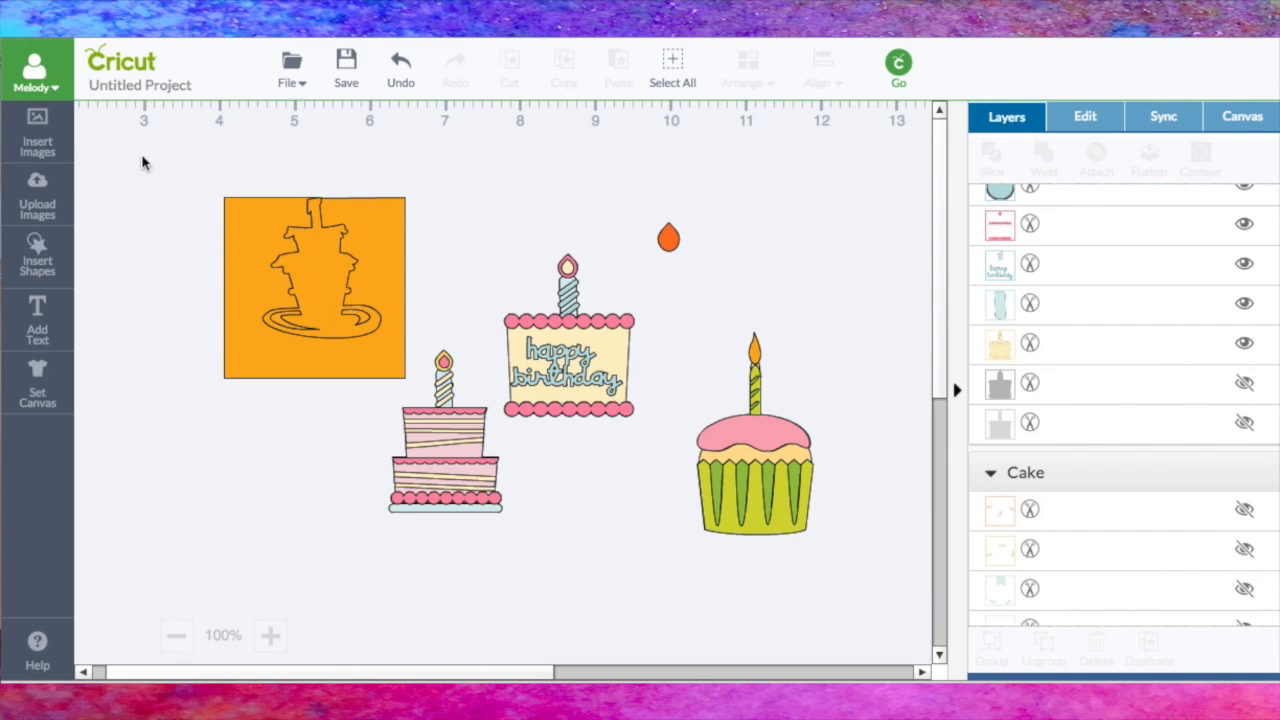
Step: Delete the sliced square, the pink tiered cake, the happy birthday cake and the orange teardrop flame
{"action": "left_click_drag", "start_coordinate": [169, 161], "coordinate": [686, 578]}
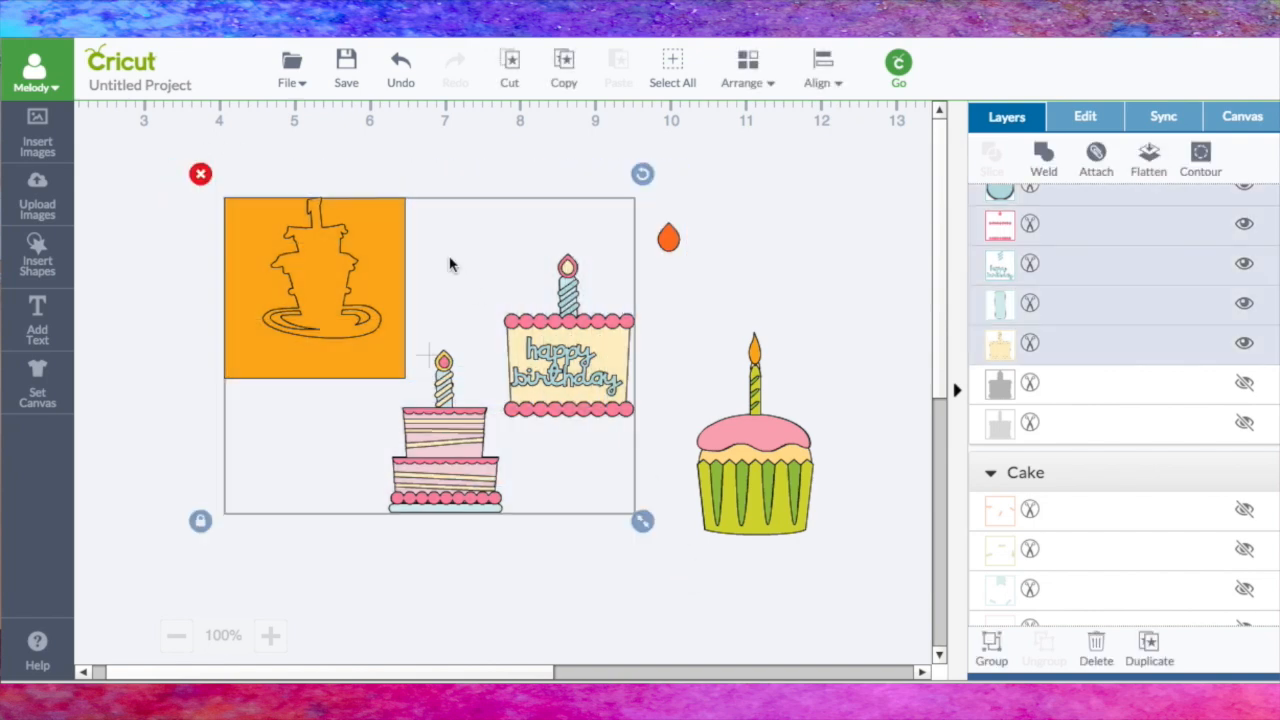
{"action": "left_click", "coordinate": [200, 174]}
{"action": "left_click", "coordinate": [670, 240]}
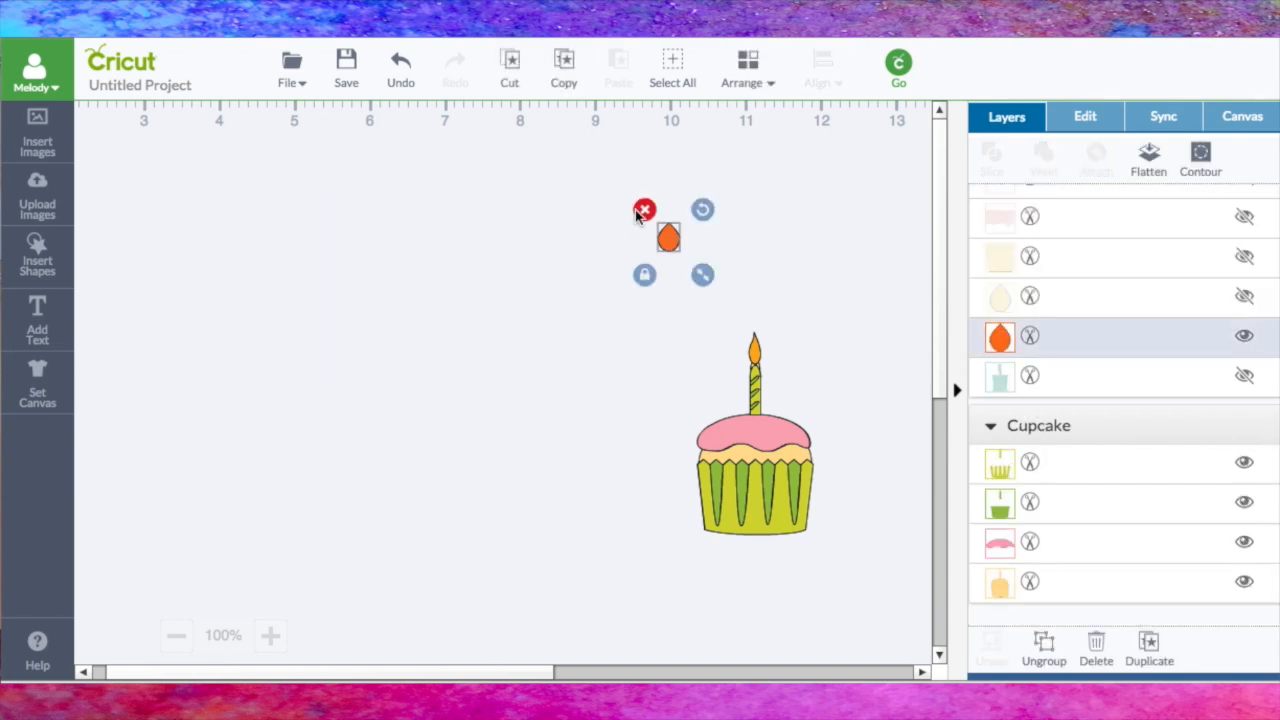
{"action": "left_click", "coordinate": [643, 209]}
Step: Place the sliced orange flame just to the right of the cupcake
{"action": "left_click", "coordinate": [758, 388]}
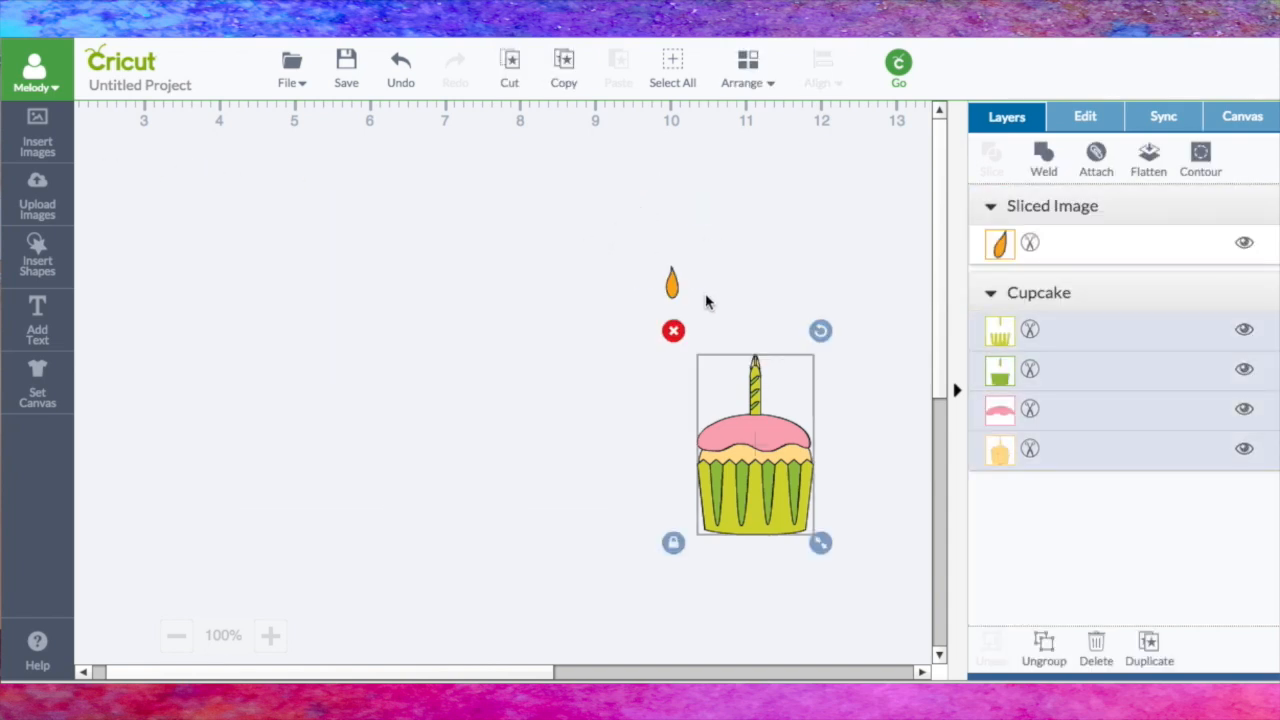
{"action": "left_click_drag", "start_coordinate": [673, 288], "coordinate": [826, 402]}
{"action": "left_click", "coordinate": [741, 298]}
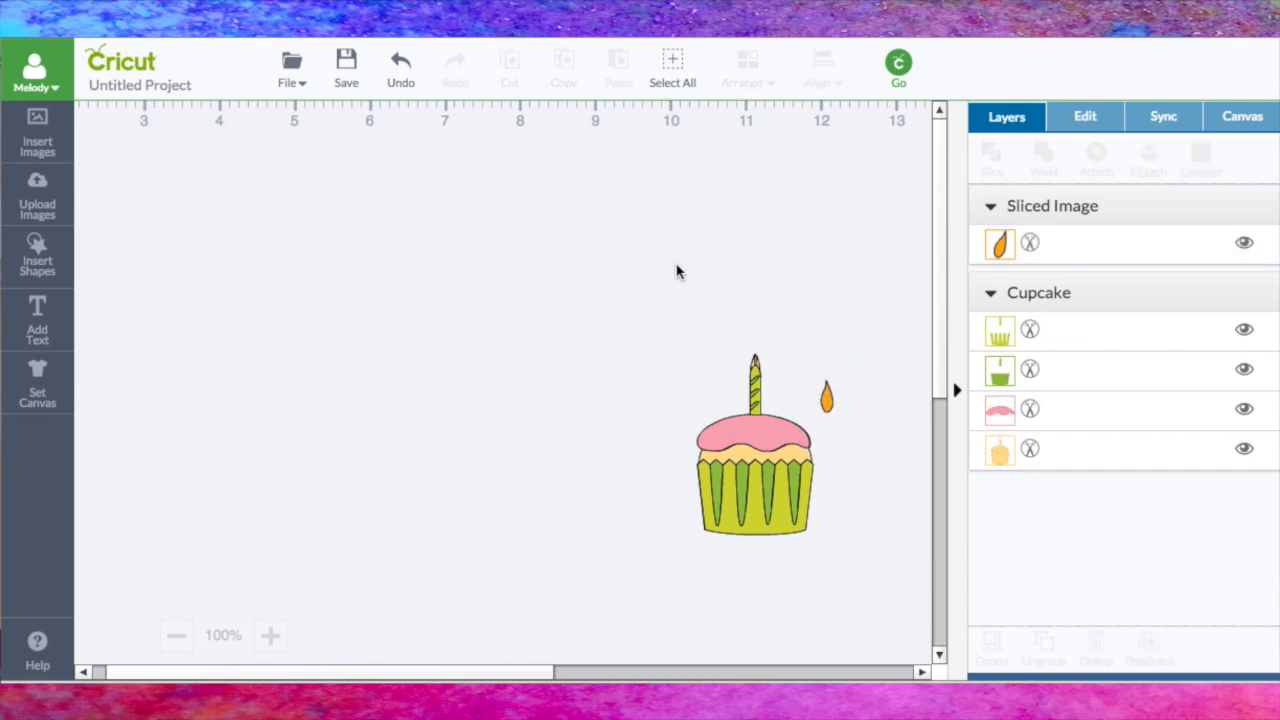
Step: Insert a square shape and move it onto the empty canvas area to the upper left of the cupcake
{"action": "left_click", "coordinate": [62, 272]}
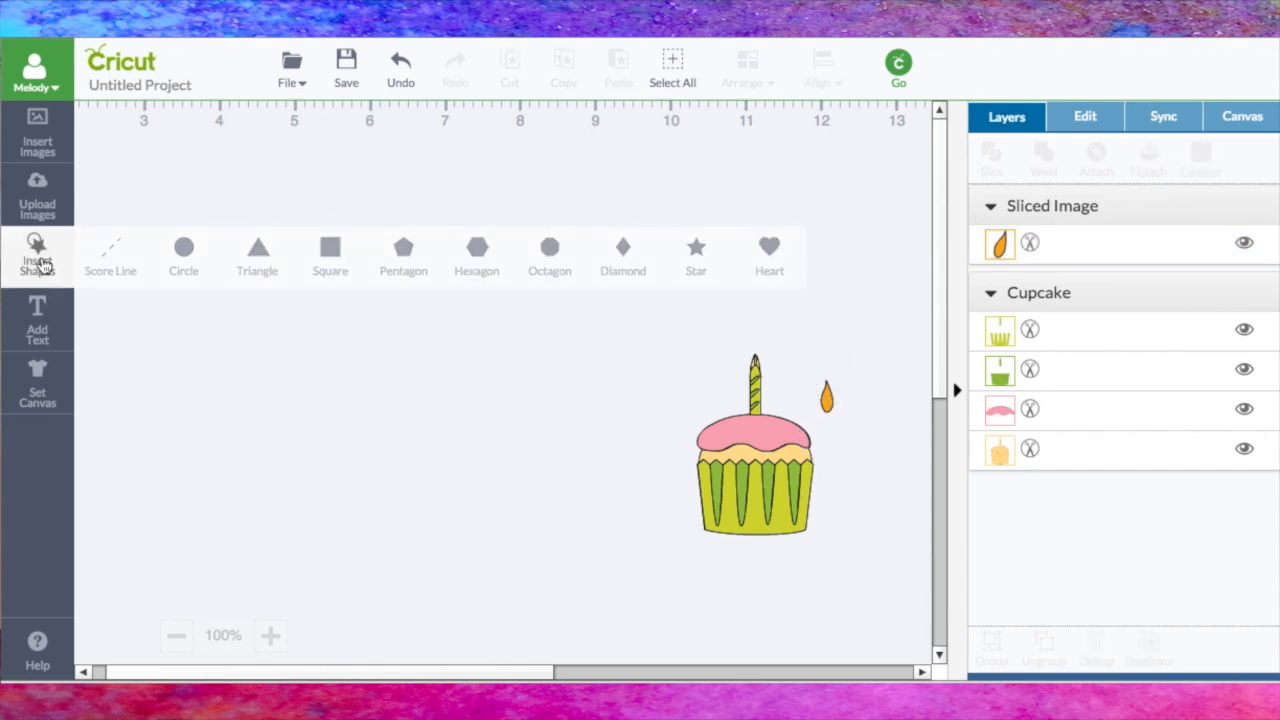
{"action": "left_click", "coordinate": [331, 251]}
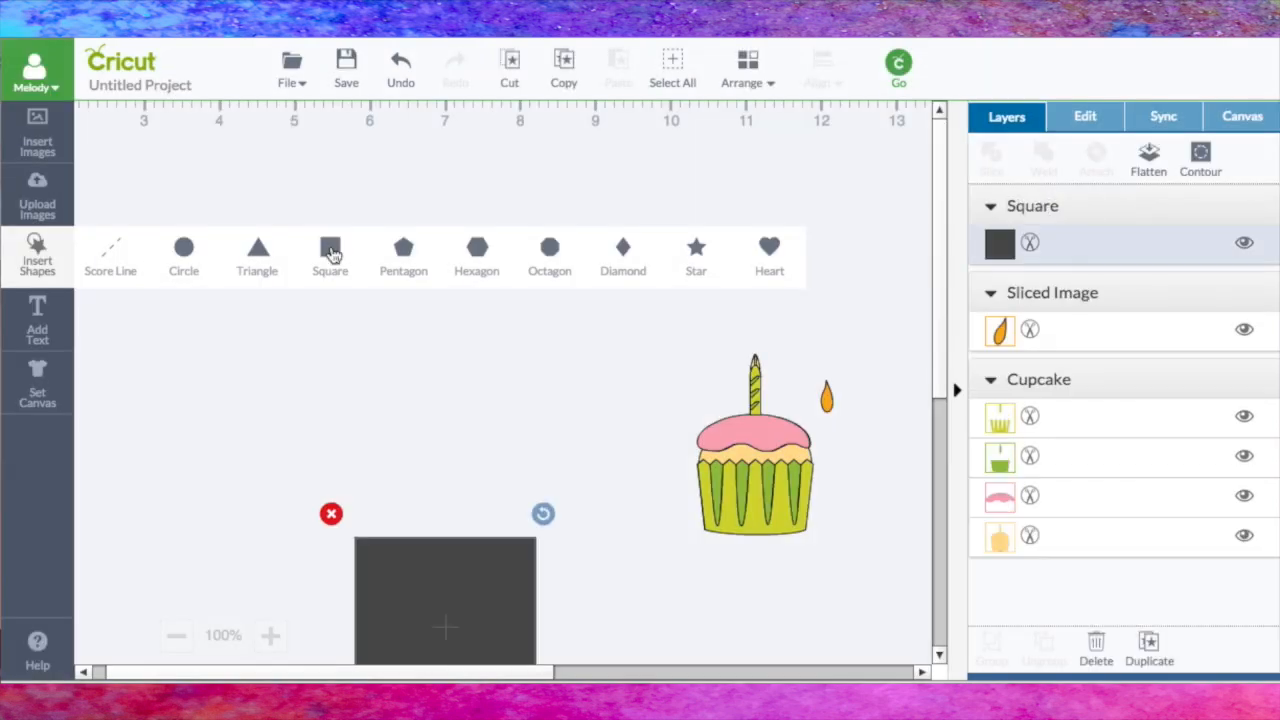
{"action": "left_click_drag", "start_coordinate": [437, 560], "coordinate": [291, 218]}
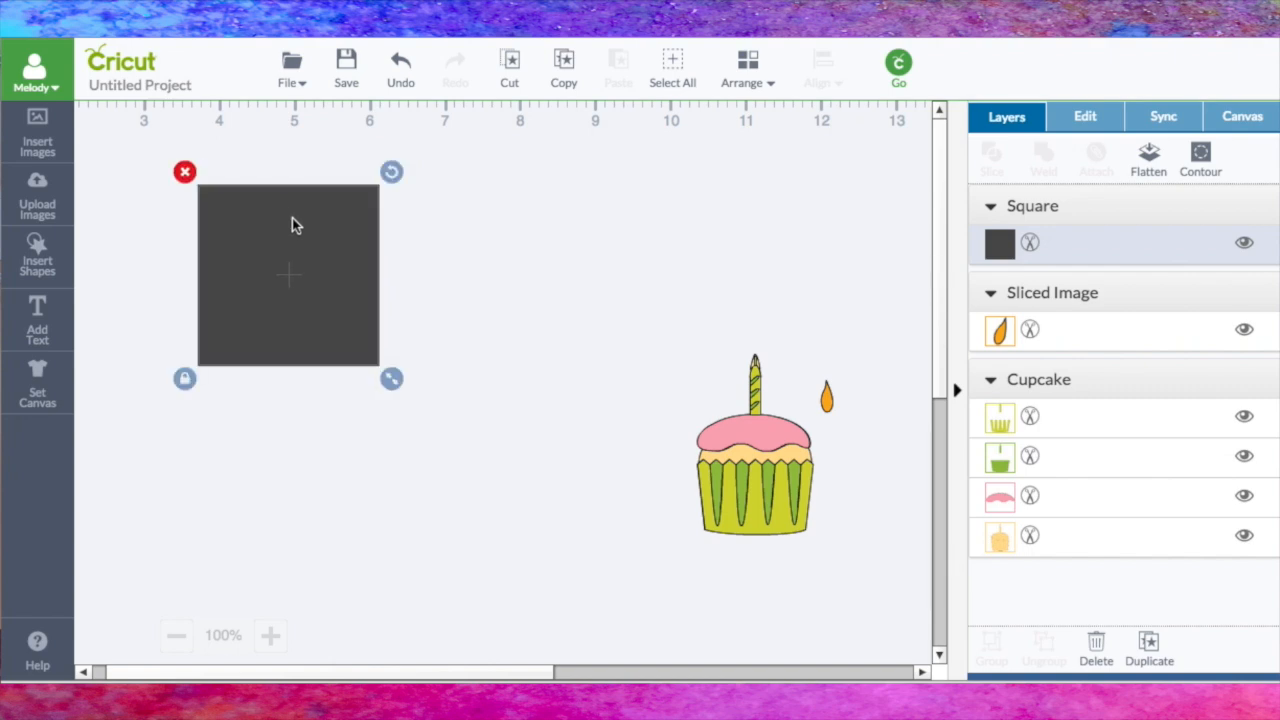
Step: Unlock the square's proportions, set it to 10 in wide and 7 in high, and move it to about X 2.51 in, Y 0.3 in
{"action": "left_click", "coordinate": [1092, 125]}
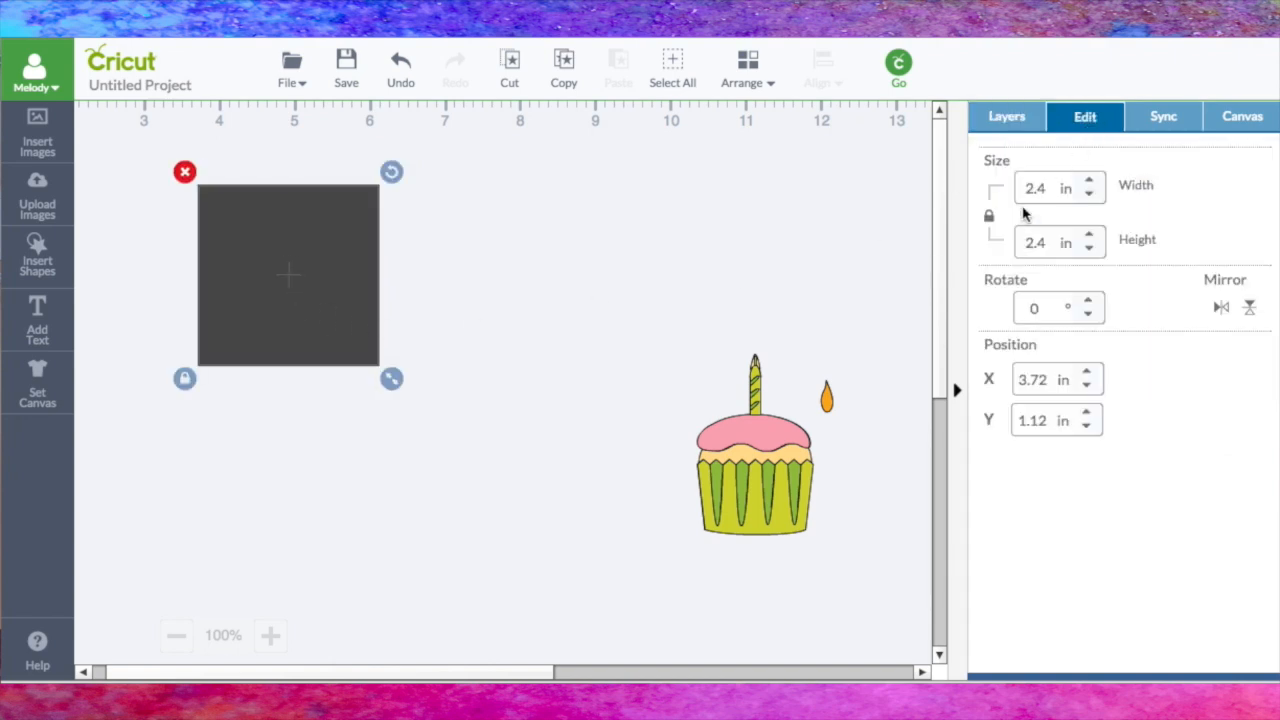
{"action": "left_click", "coordinate": [991, 220]}
{"action": "left_click_drag", "start_coordinate": [1054, 187], "coordinate": [1012, 190]}
{"action": "type", "text": "10"}
{"action": "key", "text": "Tab"}
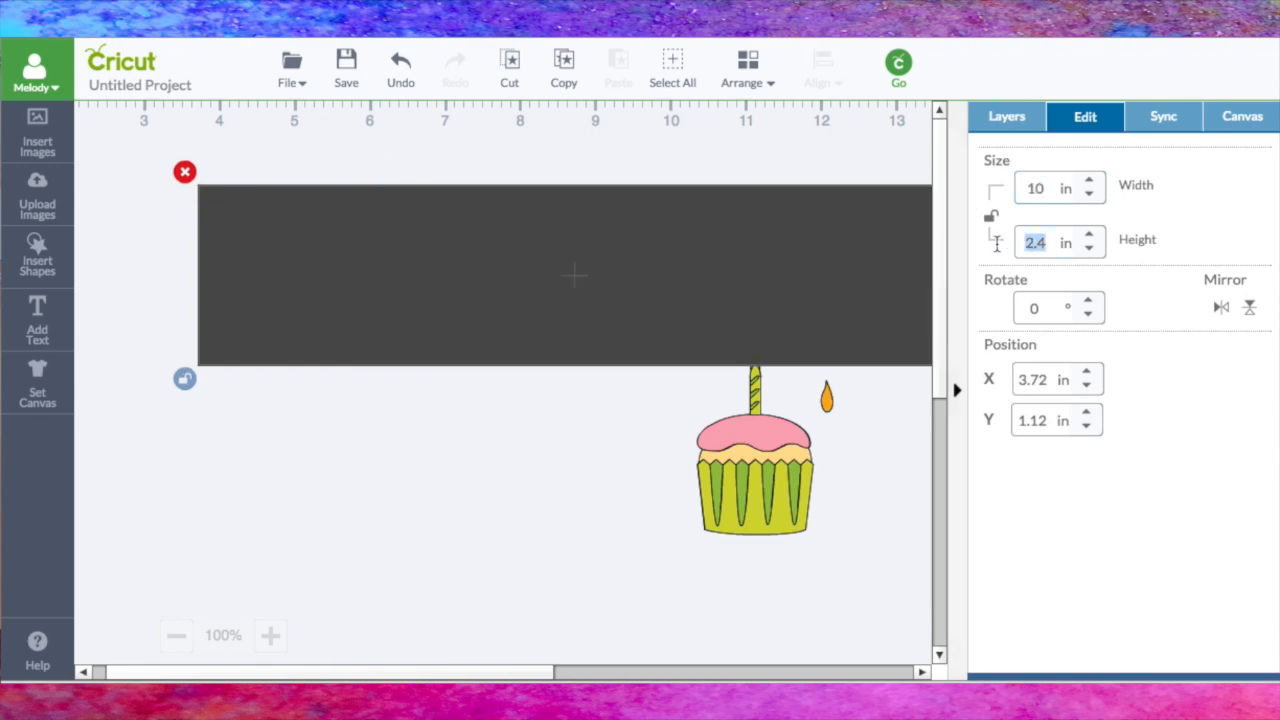
{"action": "type", "text": "7"}
{"action": "left_click", "coordinate": [549, 284]}
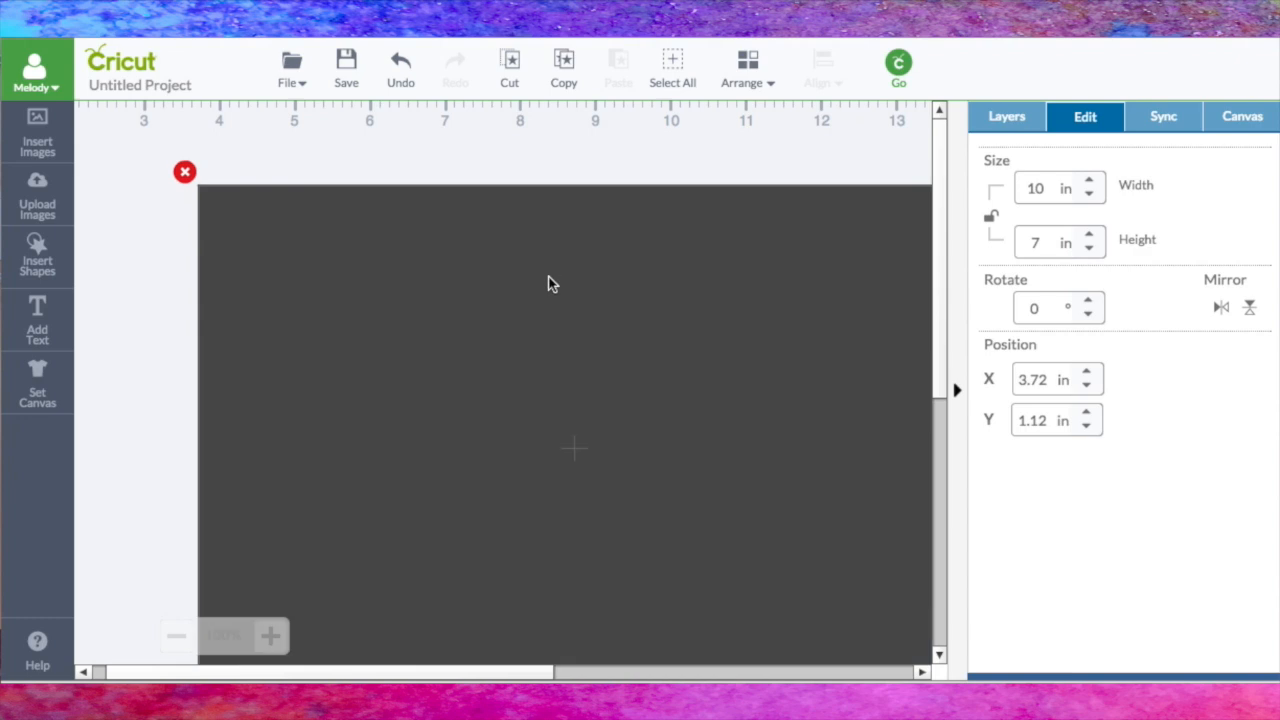
{"action": "left_click_drag", "start_coordinate": [607, 271], "coordinate": [531, 212]}
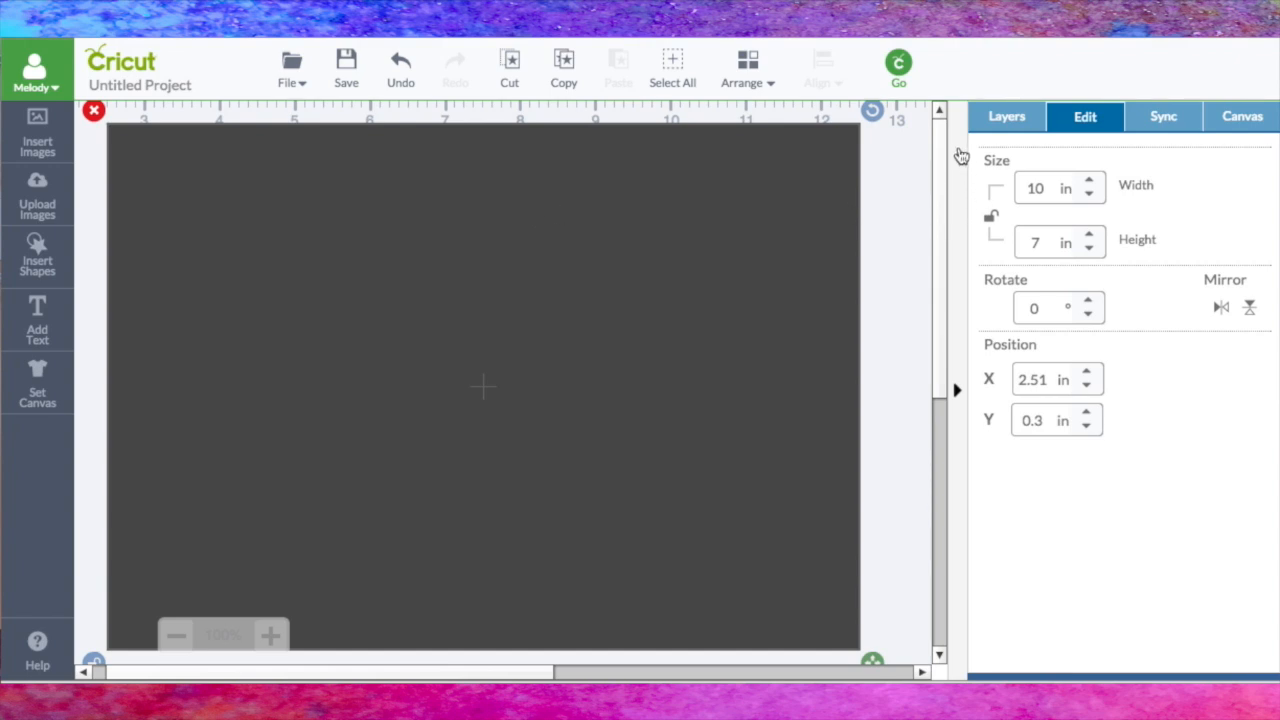
Step: Color the 10 by 7 inch rectangle white and send it behind the cupcake and flame
{"action": "left_click", "coordinate": [1007, 116]}
{"action": "left_click", "coordinate": [1000, 243]}
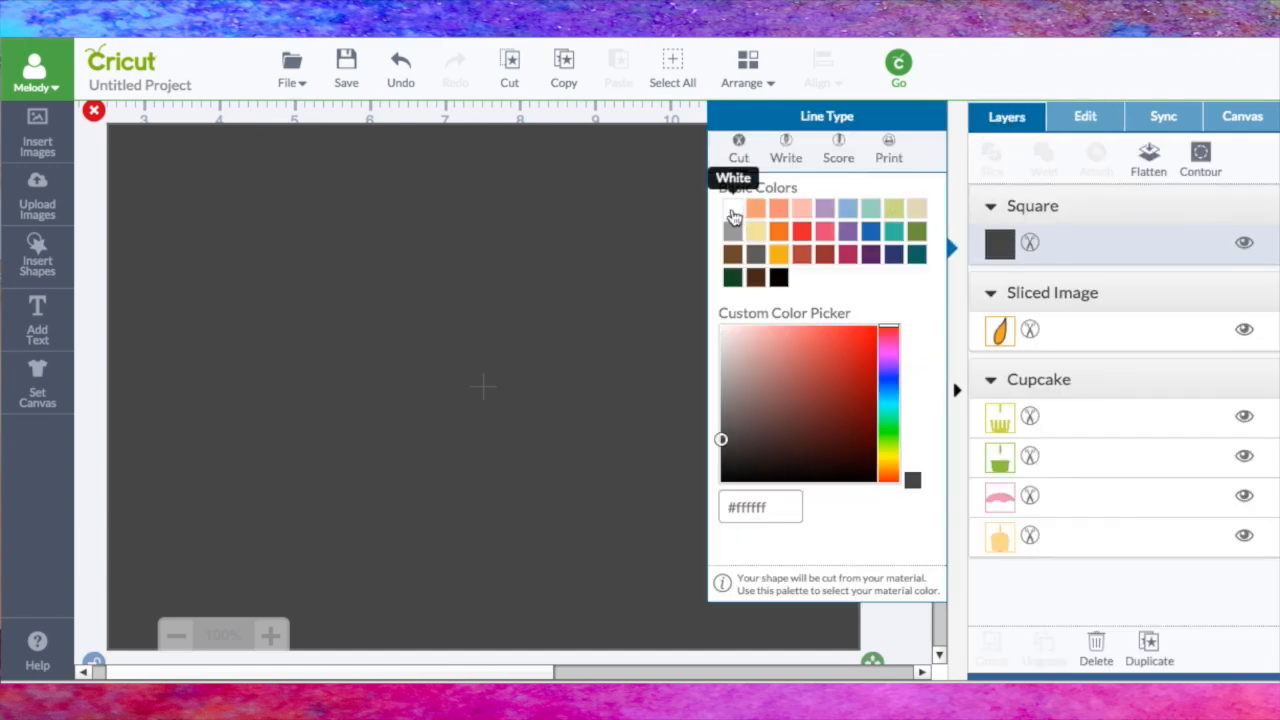
{"action": "left_click", "coordinate": [733, 215]}
{"action": "left_click", "coordinate": [643, 206]}
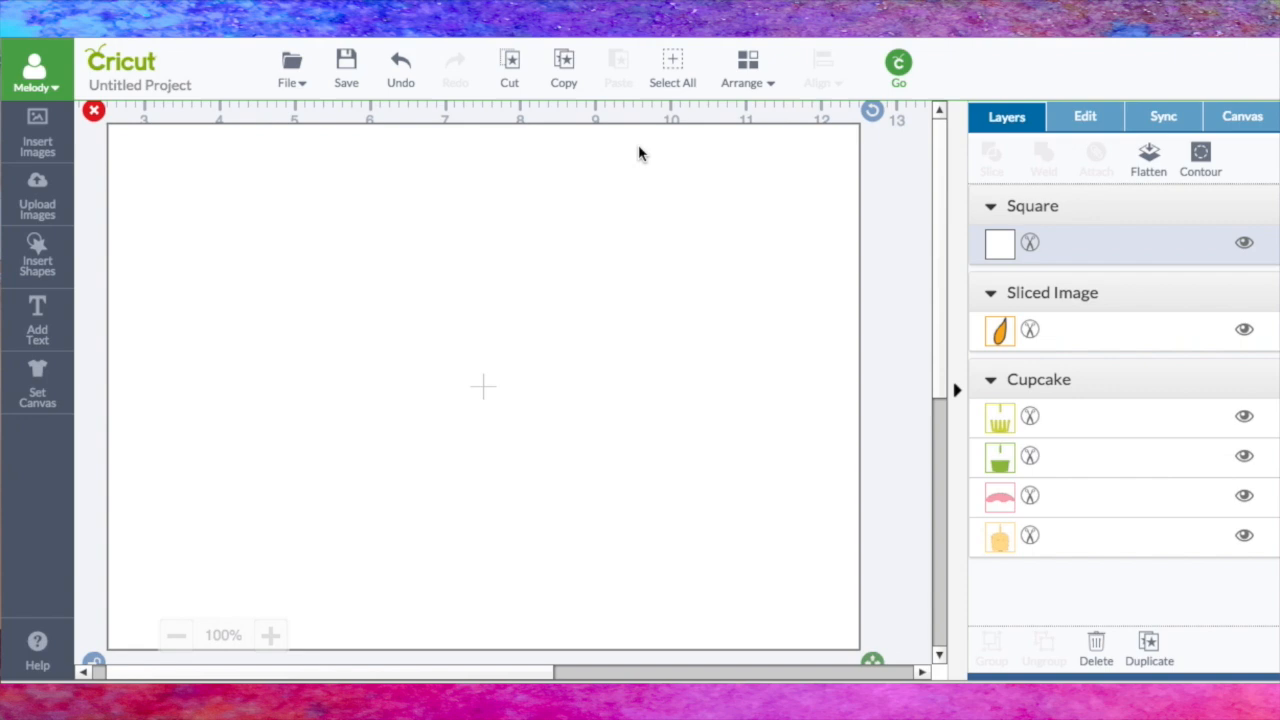
{"action": "left_click", "coordinate": [750, 80]}
{"action": "left_click", "coordinate": [750, 129]}
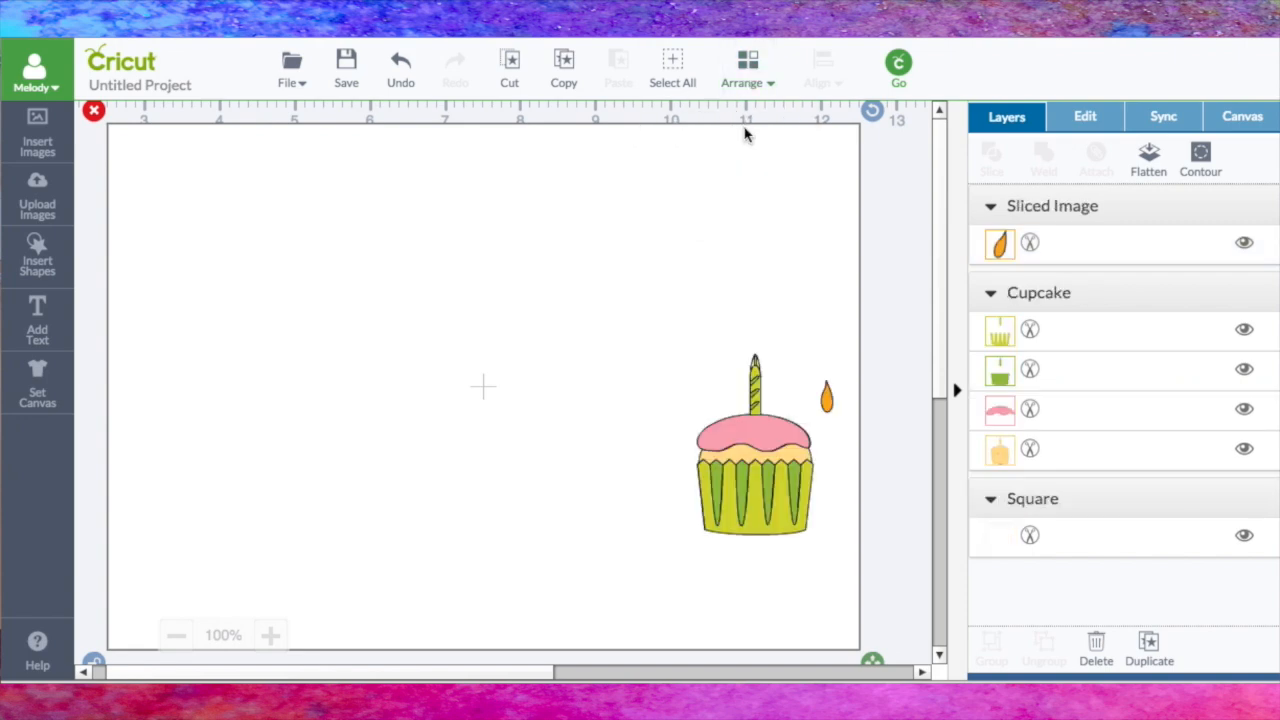
Step: Insert a score line, a circle and a square, and place the square and circle on the right half of the white rectangle
{"action": "left_click", "coordinate": [42, 268]}
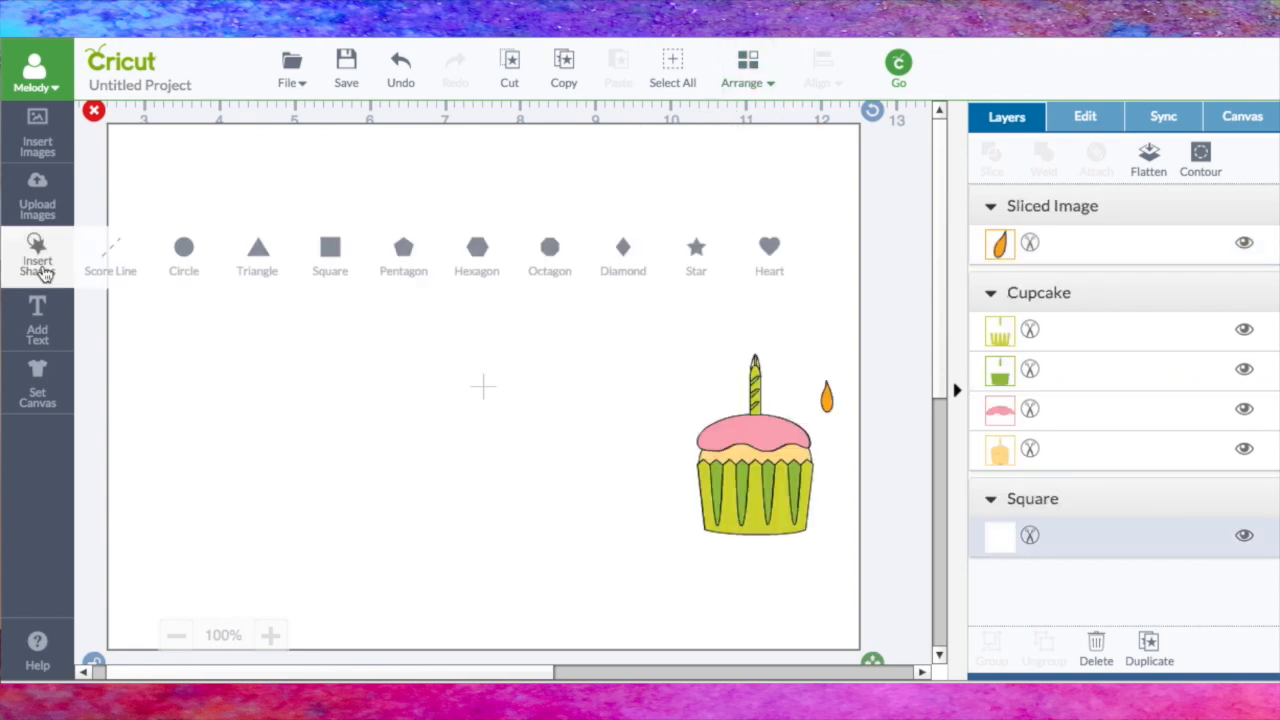
{"action": "left_click", "coordinate": [104, 252]}
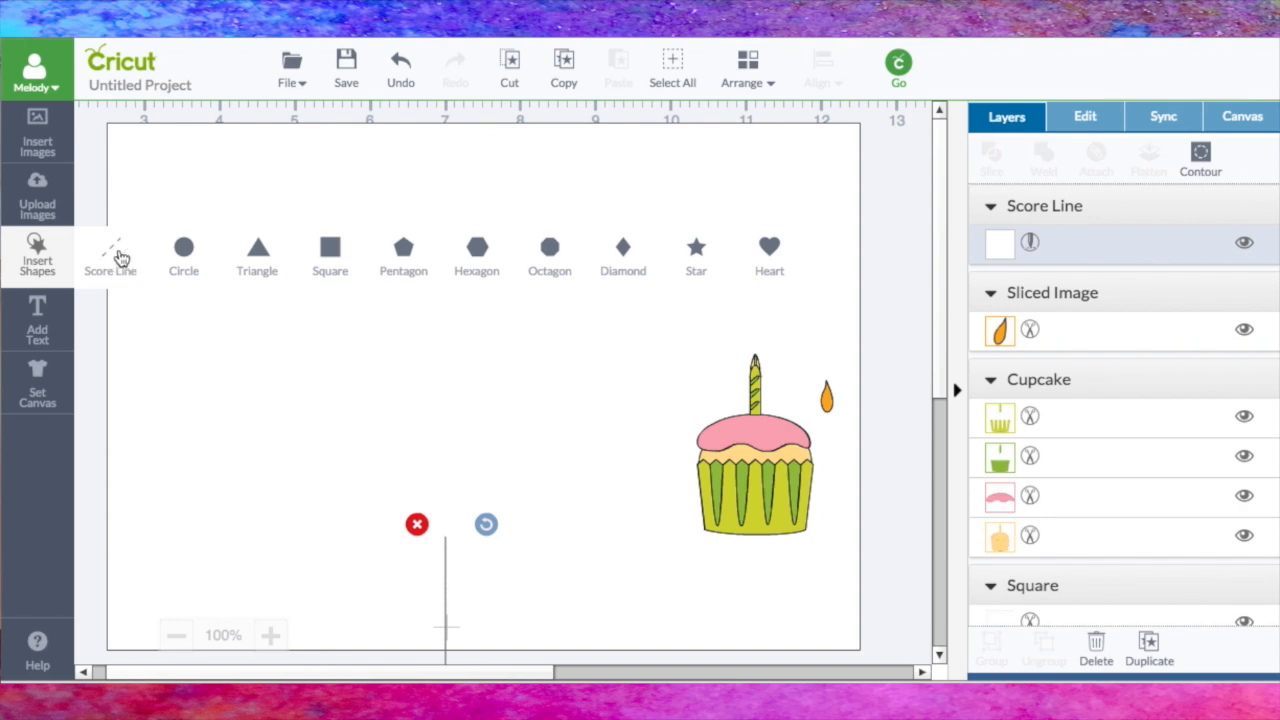
{"action": "left_click", "coordinate": [186, 256]}
{"action": "left_click", "coordinate": [328, 254]}
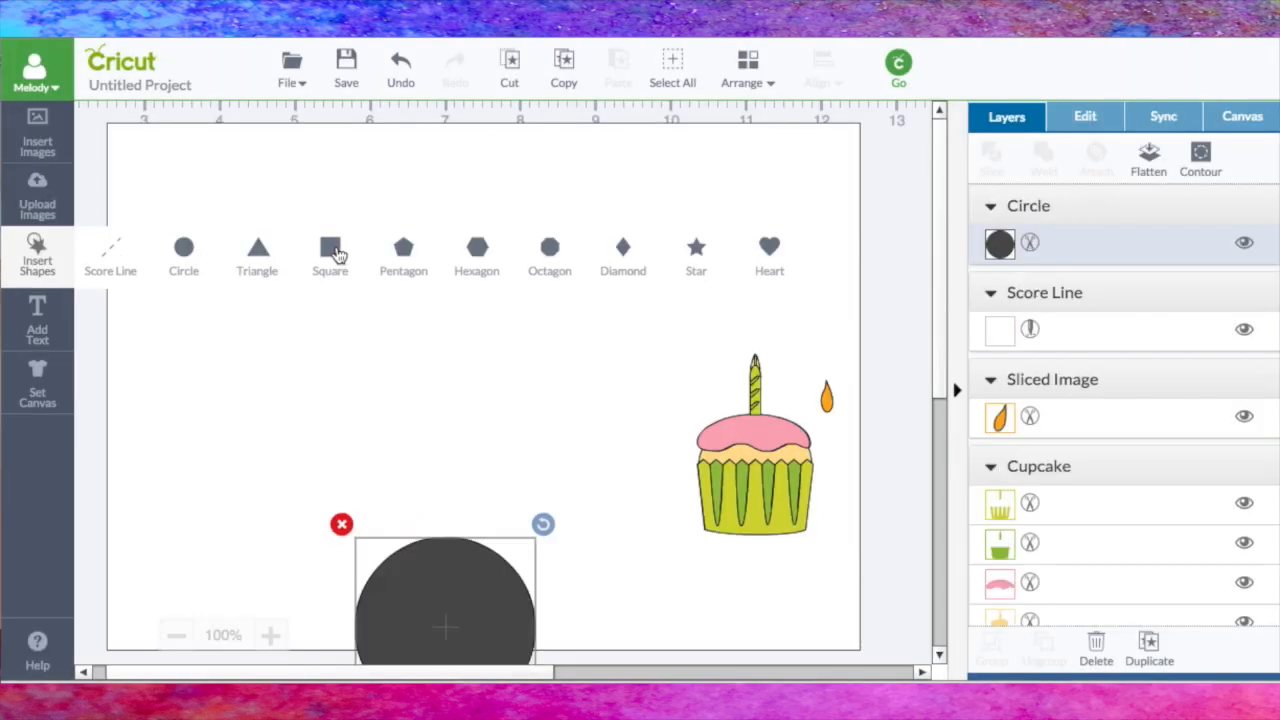
{"action": "left_click_drag", "start_coordinate": [457, 545], "coordinate": [693, 247]}
{"action": "left_click_drag", "start_coordinate": [381, 610], "coordinate": [639, 512]}
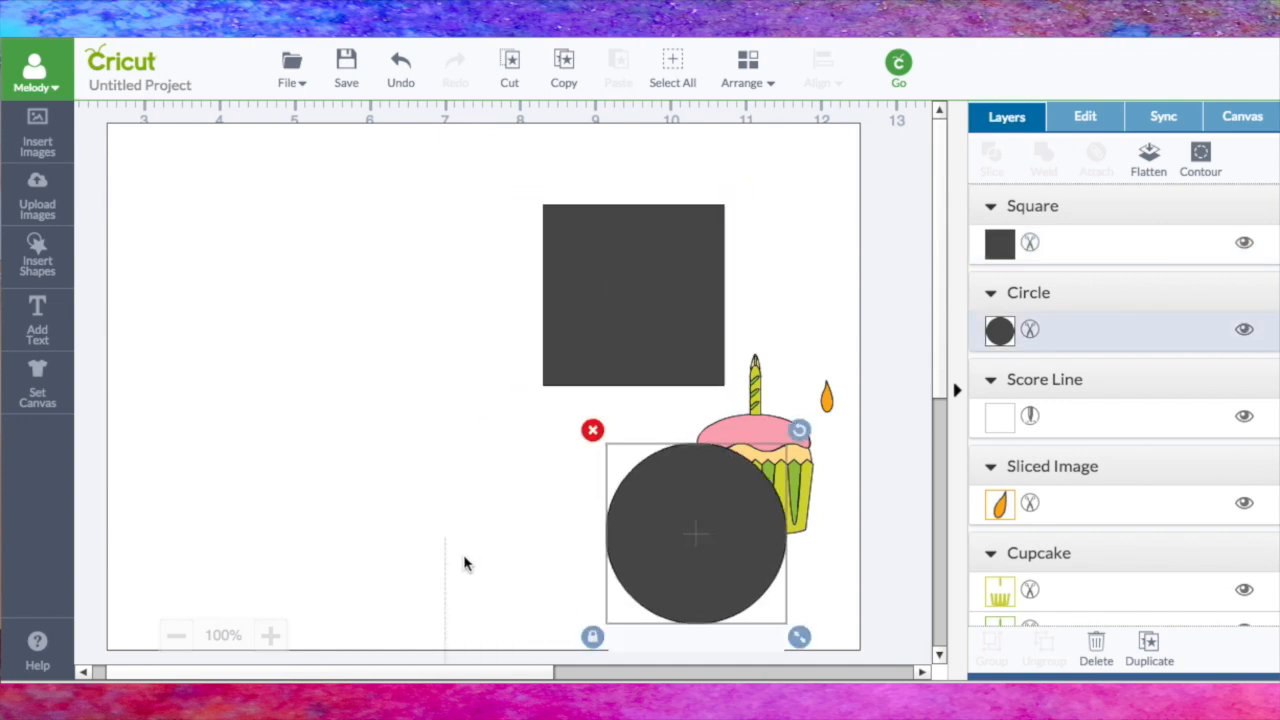
Step: Move the score line to the middle of the white rectangle and stretch it over the rectangle's full height
{"action": "left_click", "coordinate": [443, 580]}
{"action": "left_click_drag", "start_coordinate": [443, 573], "coordinate": [471, 168]}
{"action": "left_click_drag", "start_coordinate": [508, 319], "coordinate": [482, 690]}
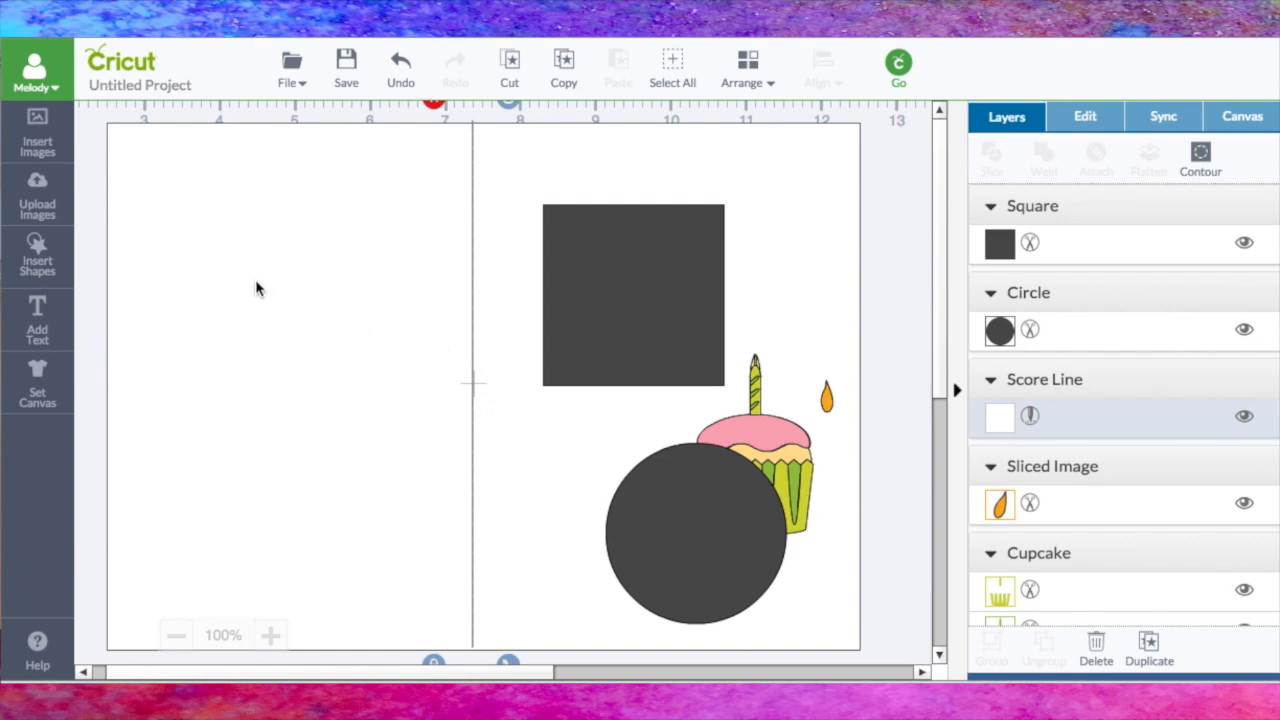
Step: Select the score line together with the white rectangle and align them with the Center option
{"action": "key", "text": "ctrl+a"}
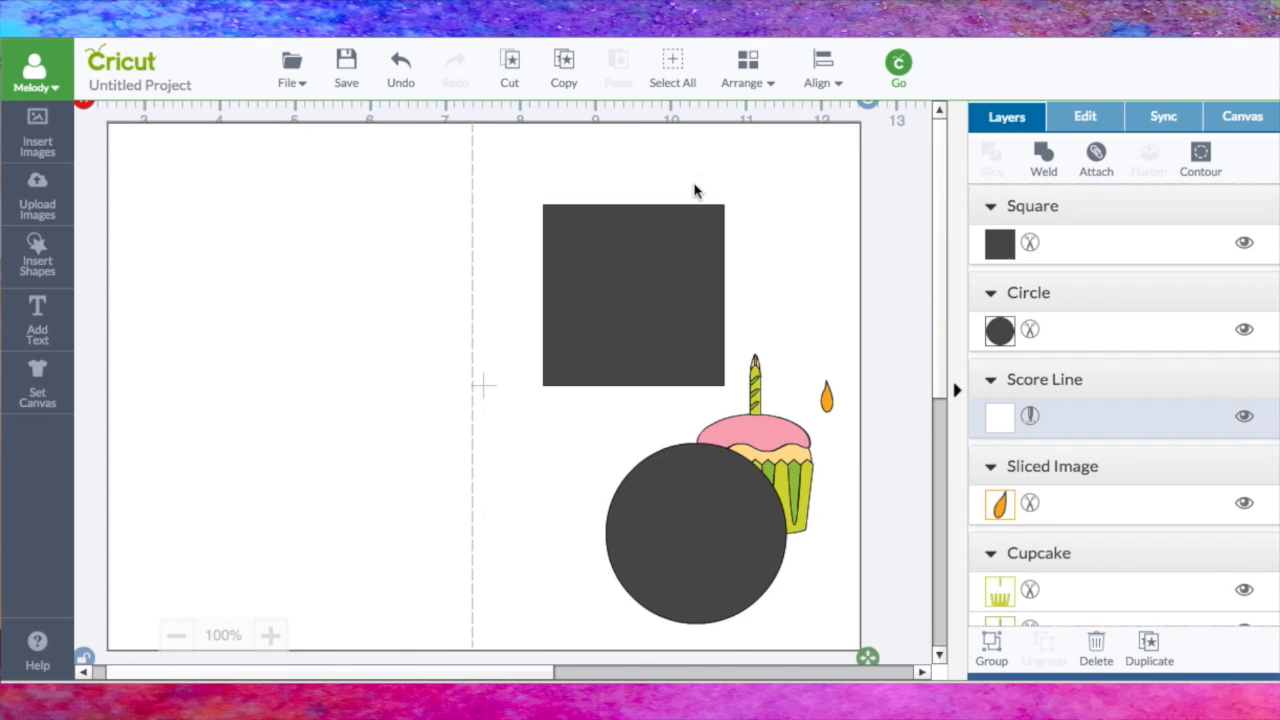
{"action": "left_click", "coordinate": [756, 68]}
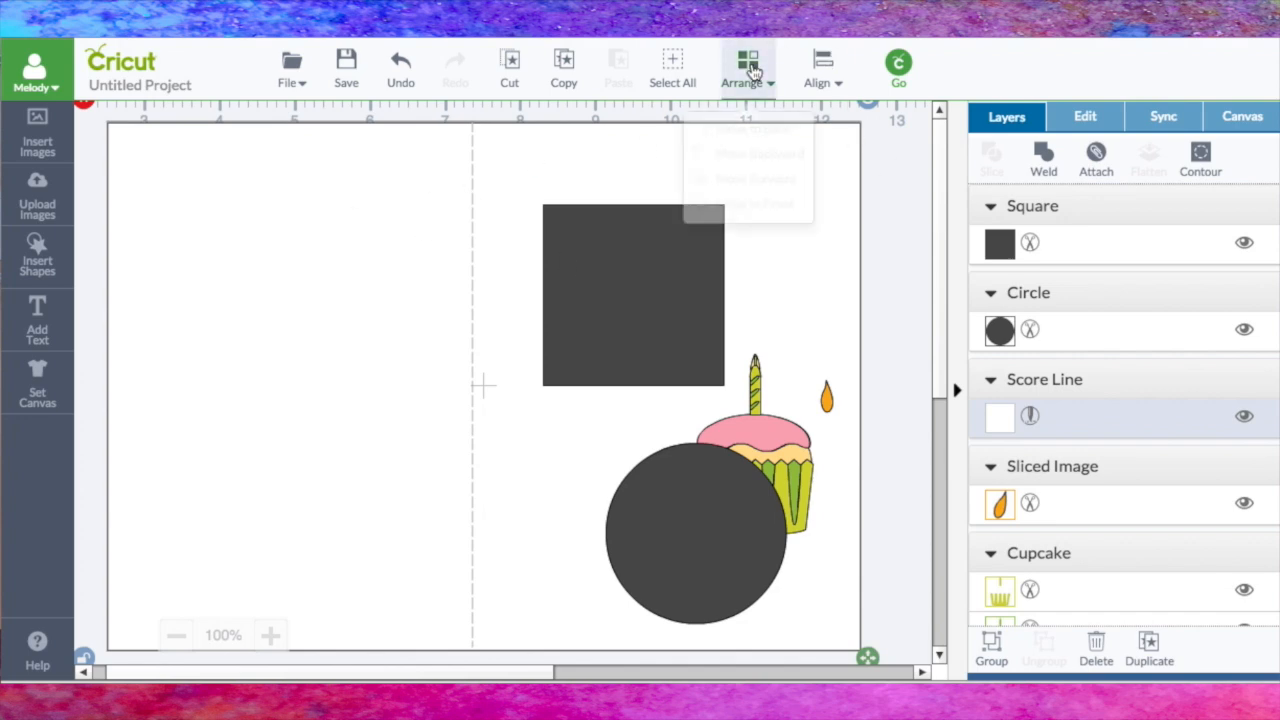
{"action": "left_click", "coordinate": [822, 68]}
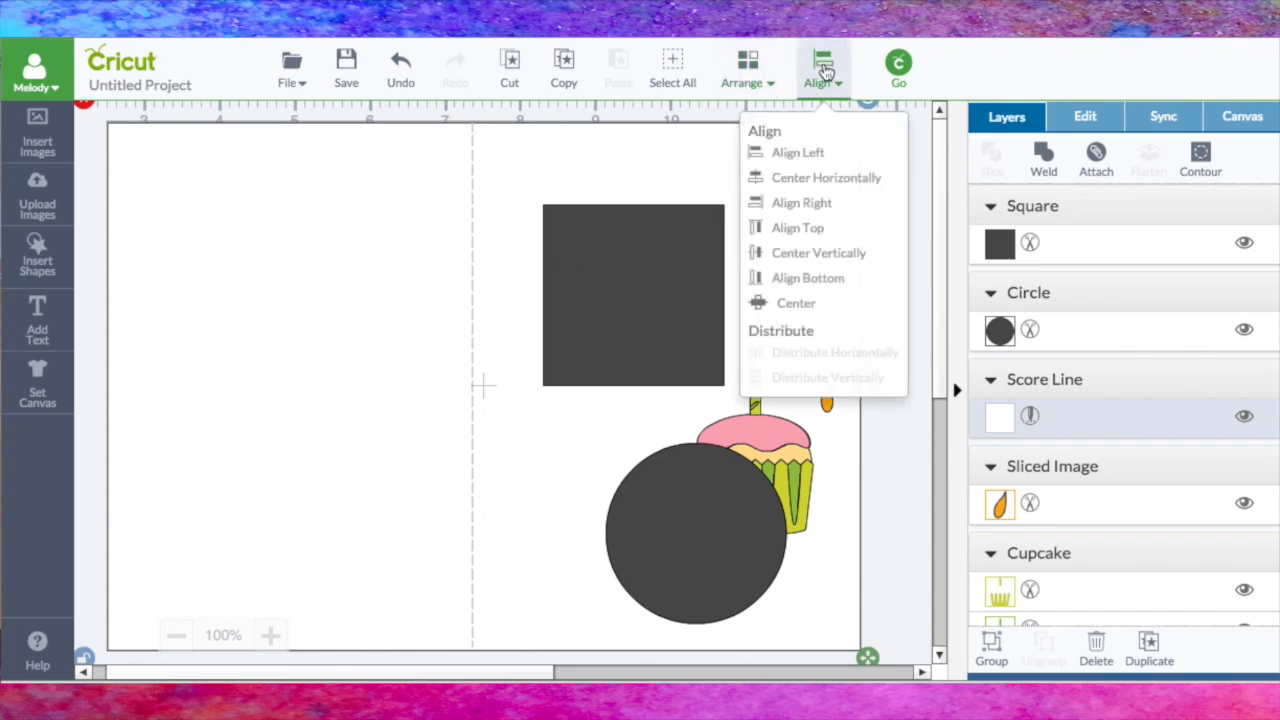
{"action": "left_click", "coordinate": [806, 306]}
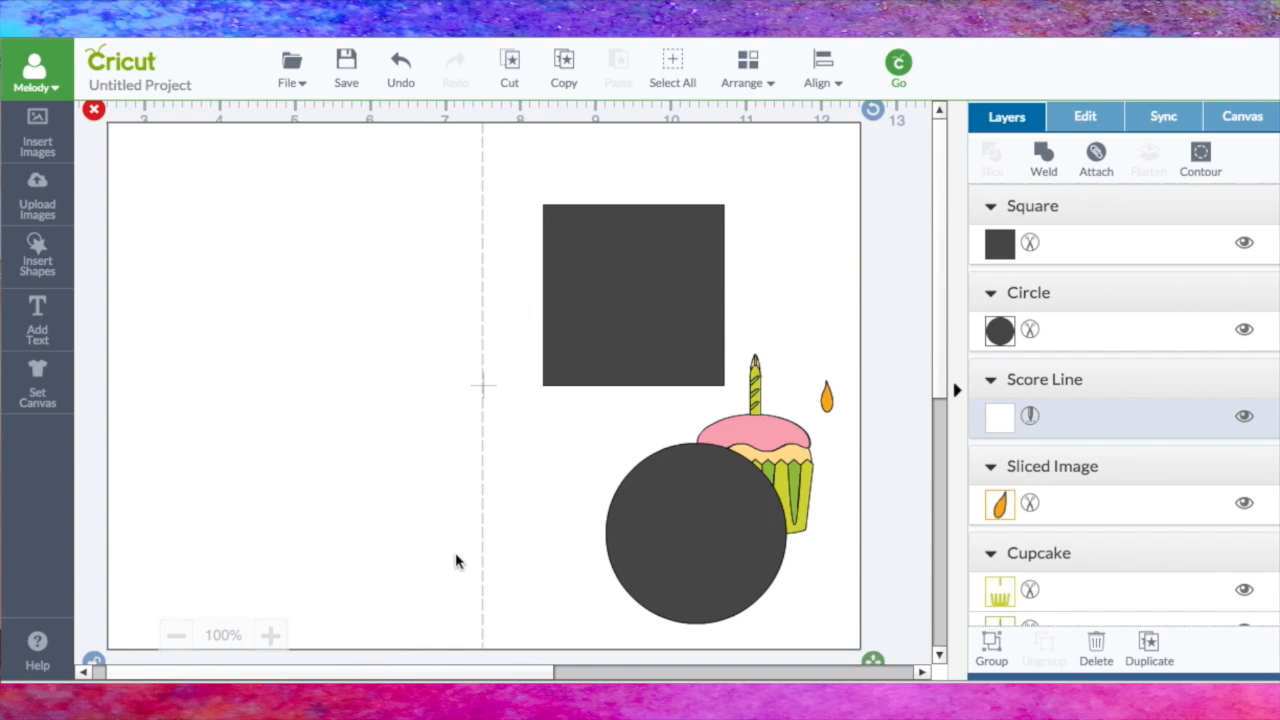
Step: Move the gray square into the upper corner beside the score line and stretch it to about 4.8 by 6.8 in, nearly filling the right half
{"action": "left_click", "coordinate": [620, 297]}
{"action": "left_click_drag", "start_coordinate": [620, 297], "coordinate": [572, 221]}
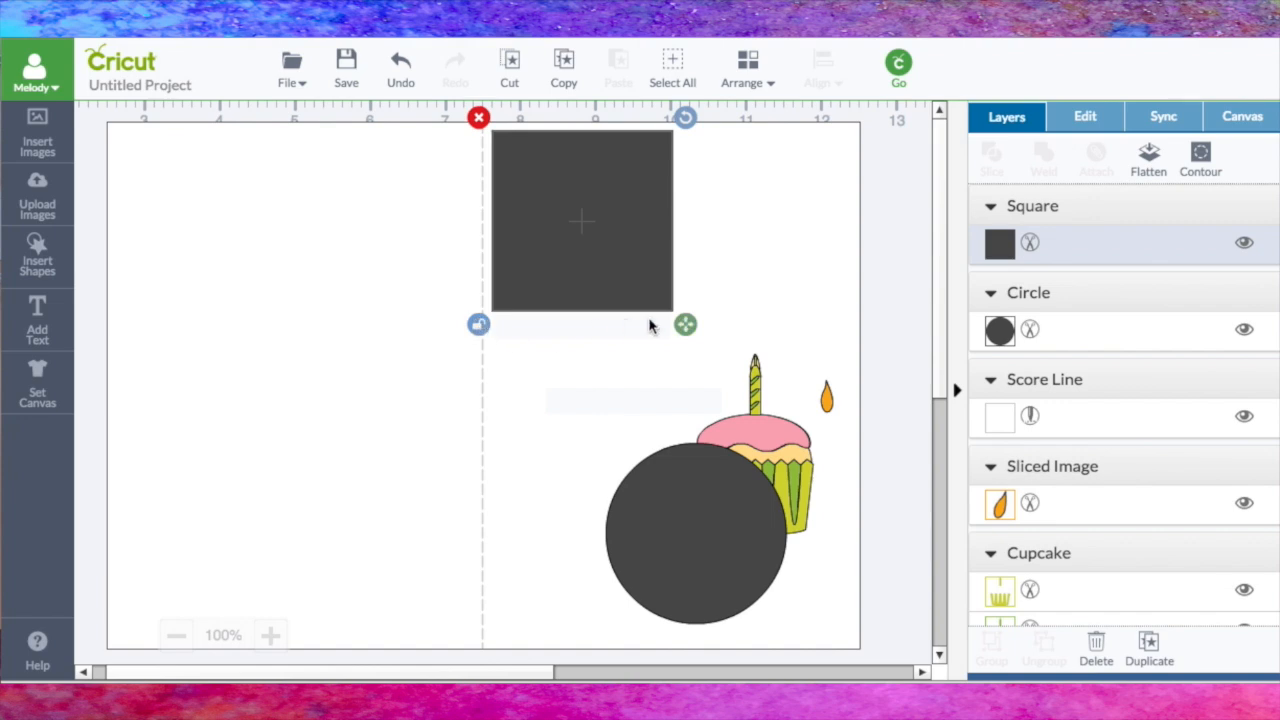
{"action": "left_click_drag", "start_coordinate": [685, 325], "coordinate": [883, 673]}
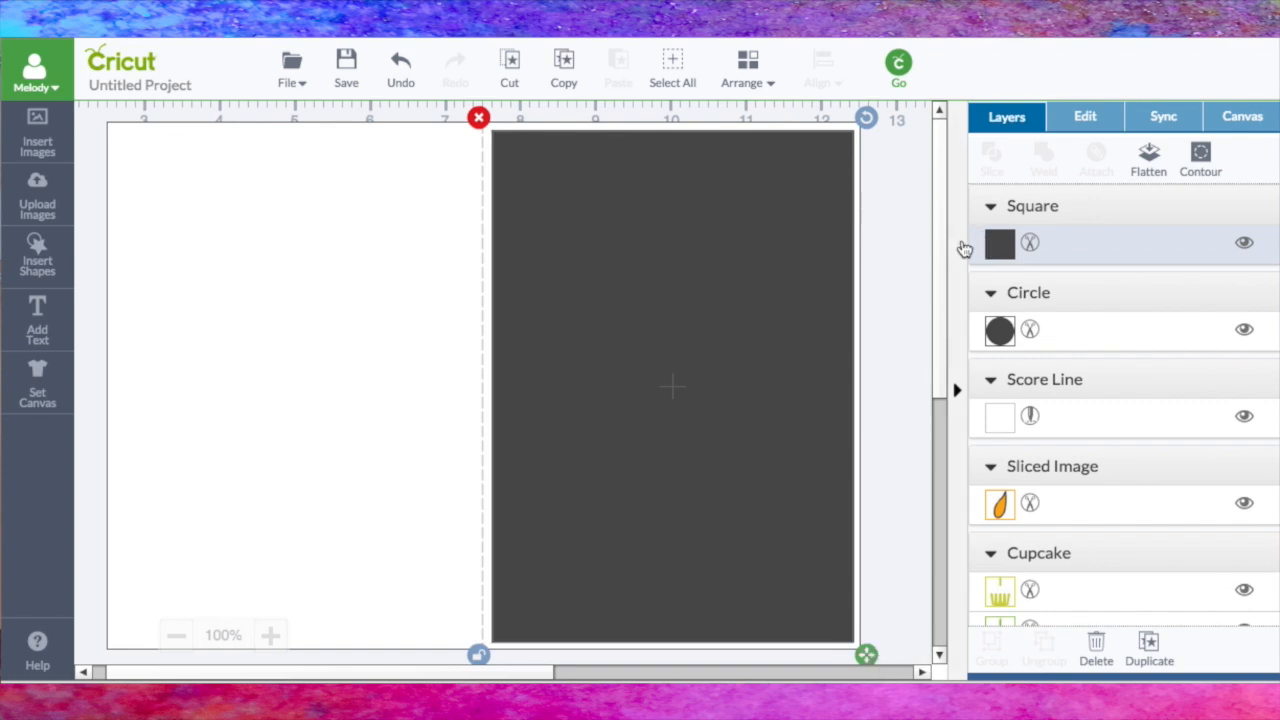
Step: Send the tall gray rectangle to the back and bring it forward one level, just above the white base
{"action": "left_click", "coordinate": [755, 63]}
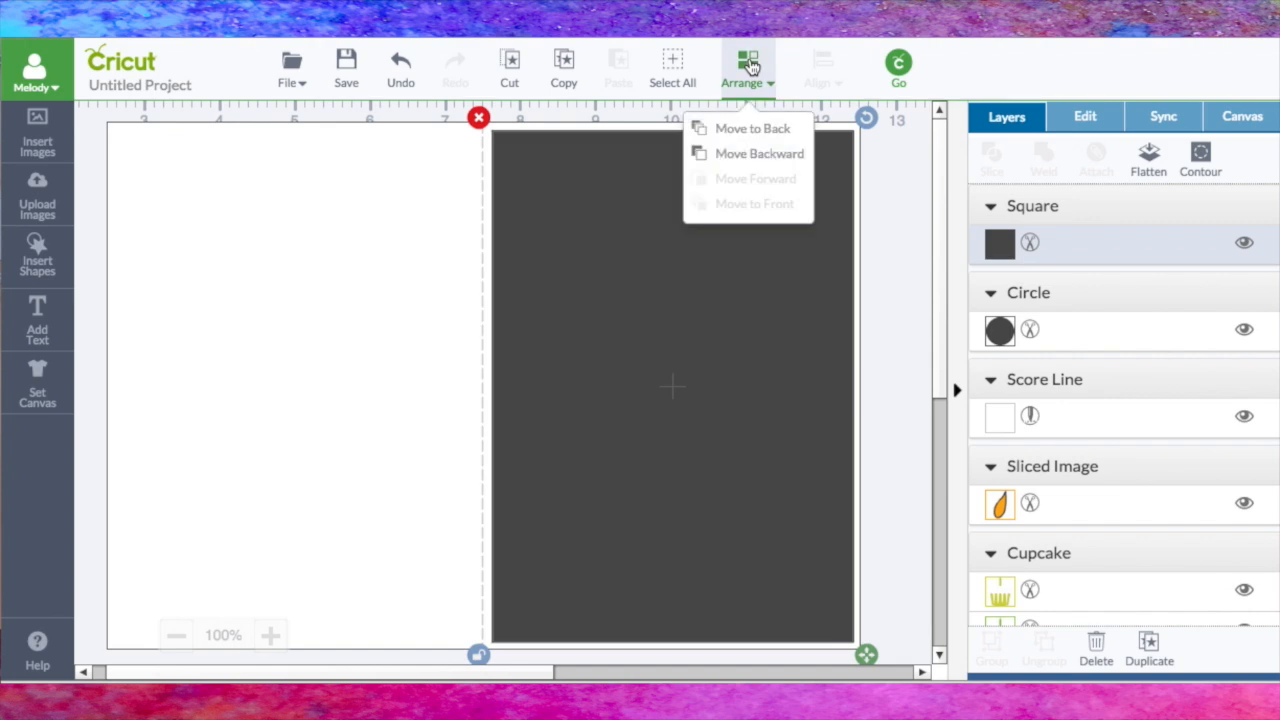
{"action": "left_click", "coordinate": [745, 130]}
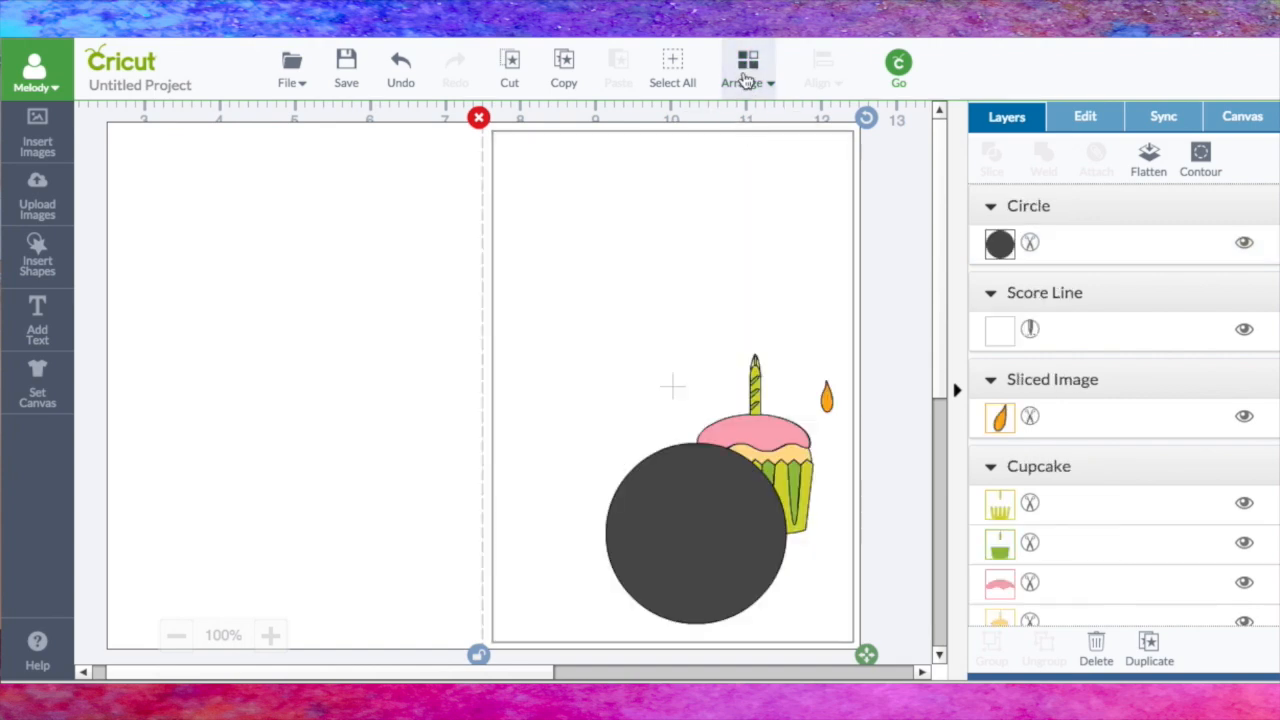
{"action": "left_click", "coordinate": [745, 90]}
{"action": "left_click", "coordinate": [745, 180]}
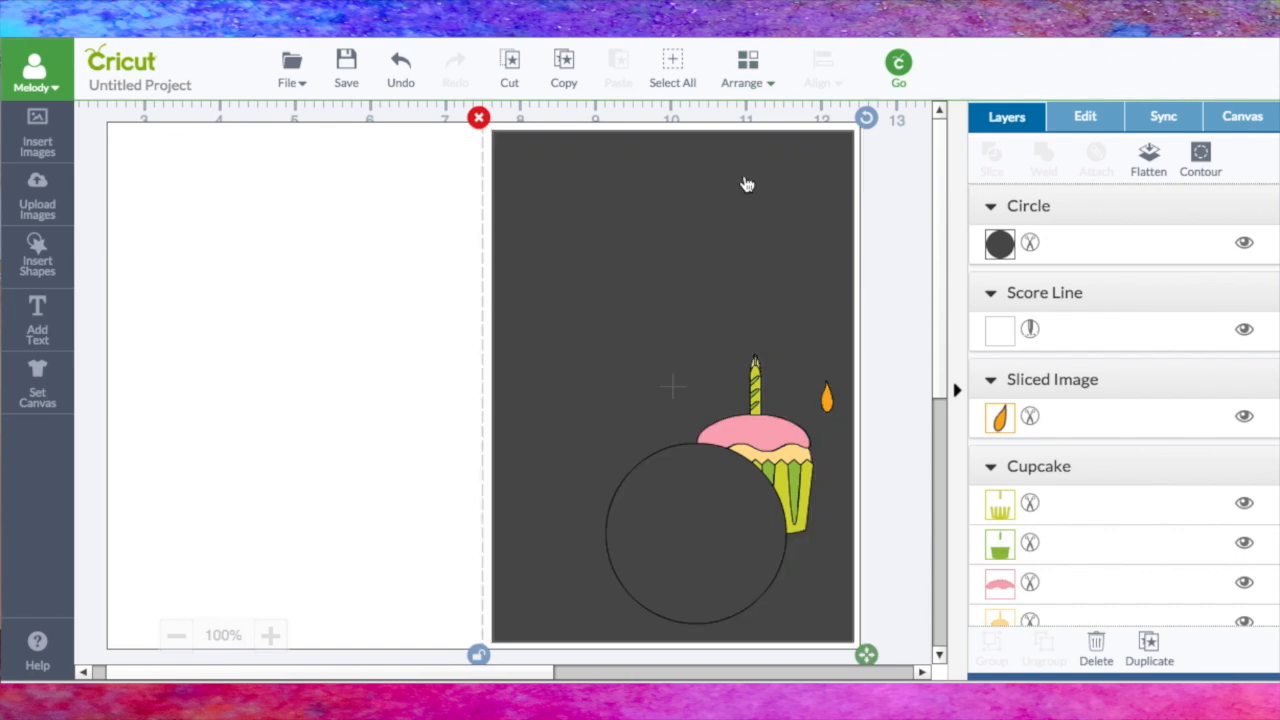
Step: Color the tall gray rectangle on the card's right half bright pink from the basic colors
{"action": "left_click", "coordinate": [1001, 246]}
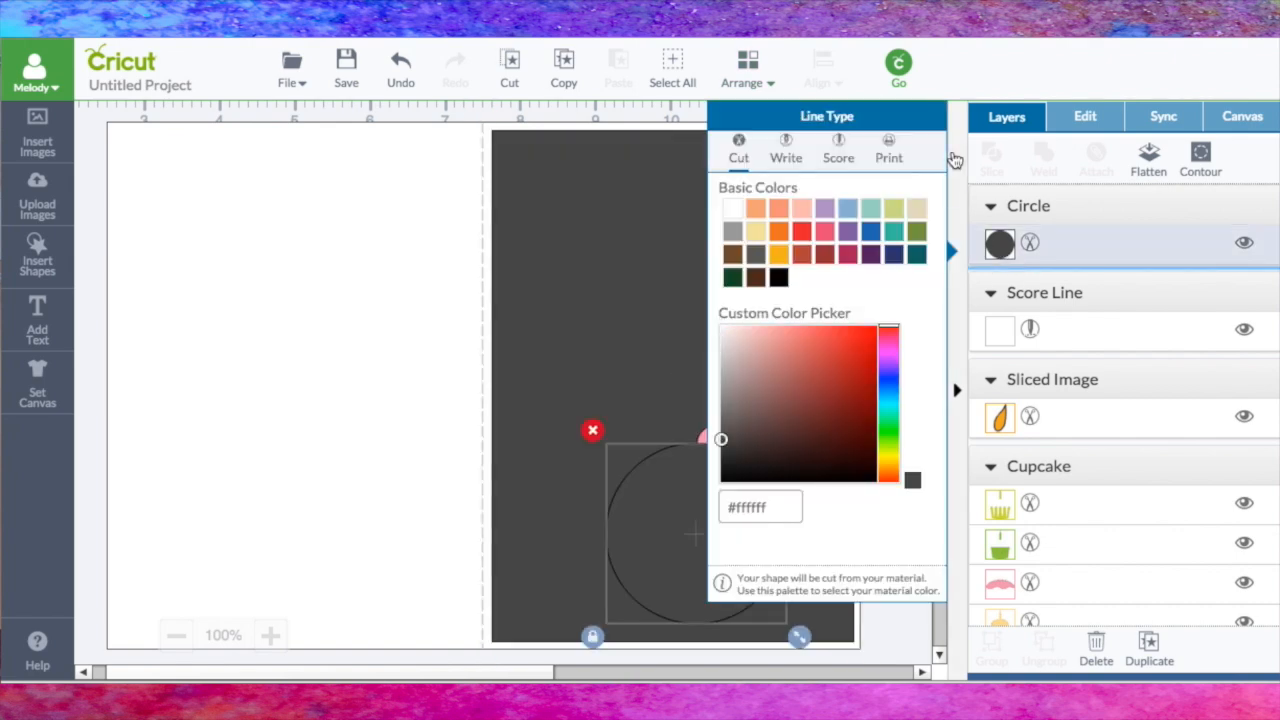
{"action": "left_click", "coordinate": [958, 88]}
{"action": "left_click", "coordinate": [607, 337]}
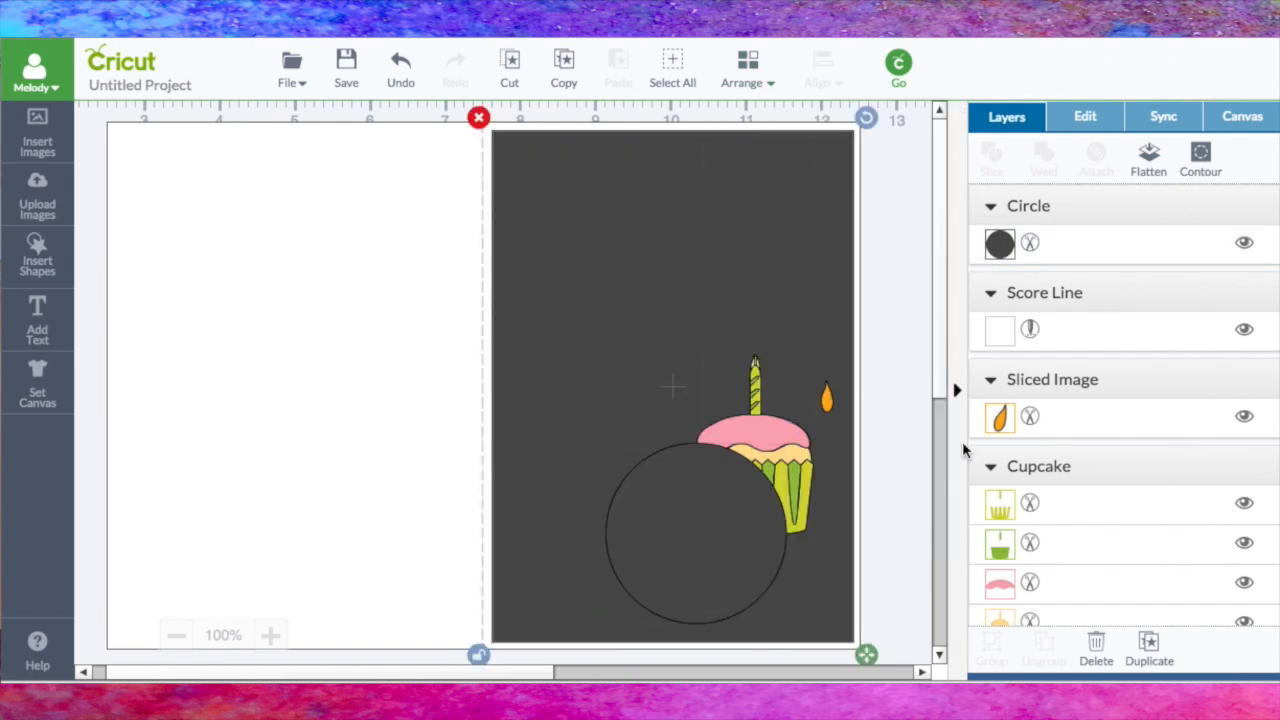
{"action": "scroll", "coordinate": [1048, 523], "scroll_direction": "down", "scroll_amount": 3}
{"action": "left_click", "coordinate": [998, 496]}
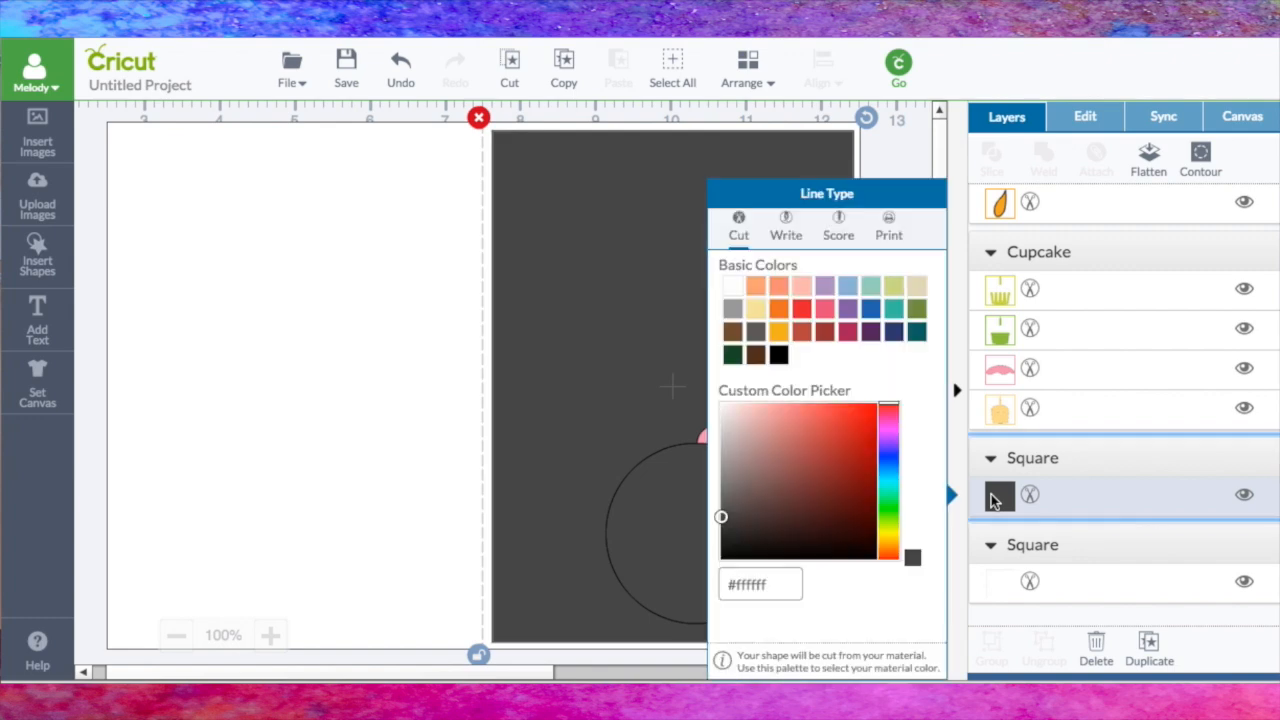
{"action": "left_click", "coordinate": [825, 311]}
{"action": "left_click", "coordinate": [453, 291]}
{"action": "left_click", "coordinate": [665, 309]}
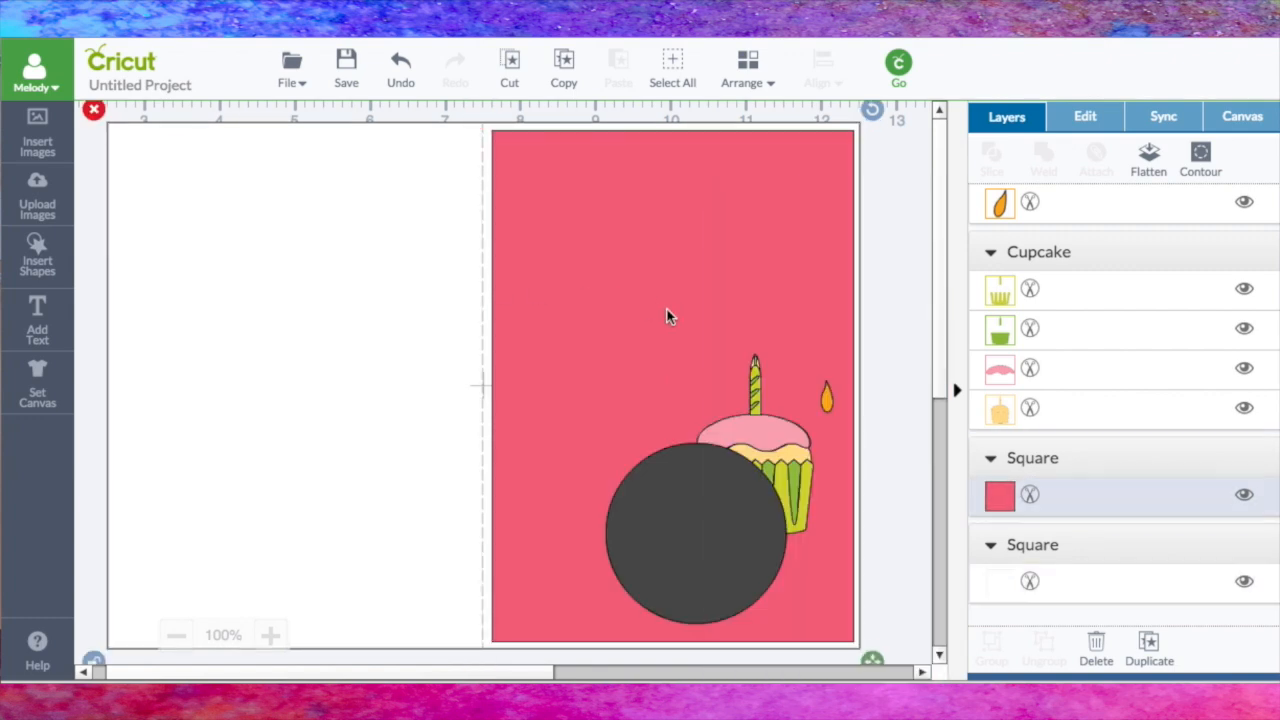
Step: Move the gray circle to the upper part of the pink rectangle, enlarge it slightly and center it horizontally
{"action": "left_click", "coordinate": [714, 503]}
{"action": "left_click_drag", "start_coordinate": [714, 503], "coordinate": [668, 228]}
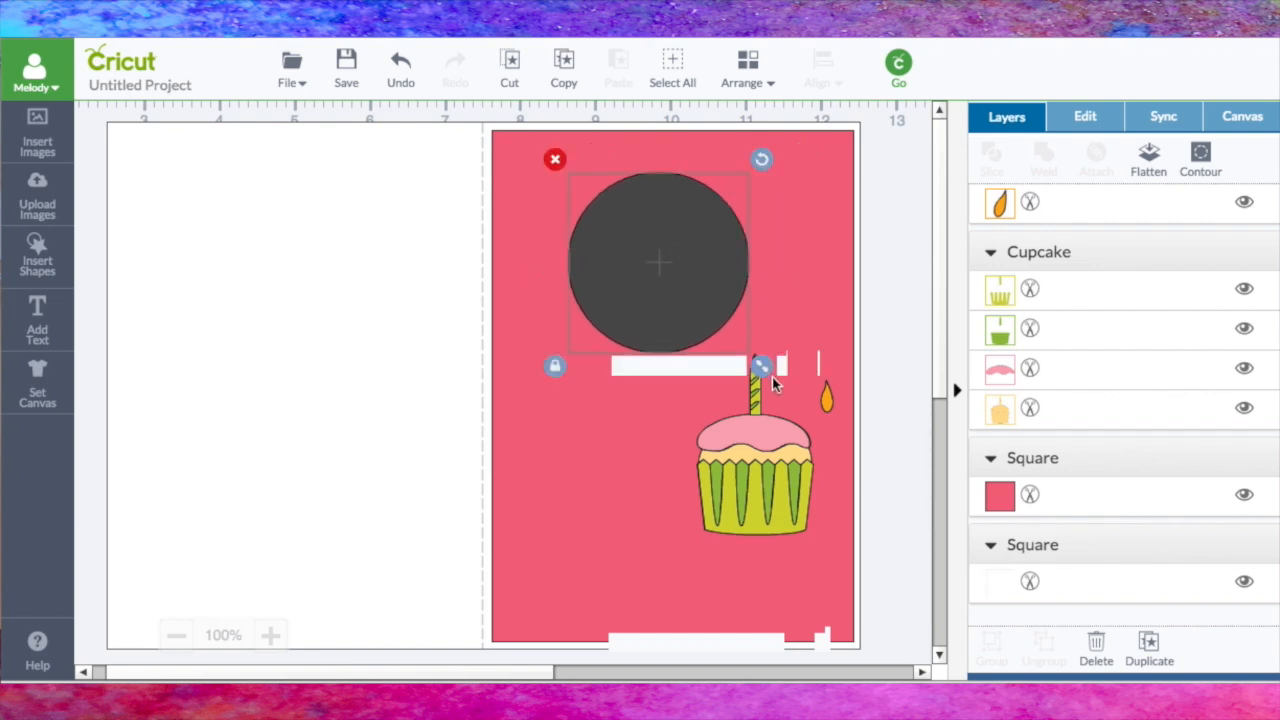
{"action": "left_click_drag", "start_coordinate": [763, 372], "coordinate": [800, 455]}
{"action": "left_click_drag", "start_coordinate": [711, 320], "coordinate": [683, 324]}
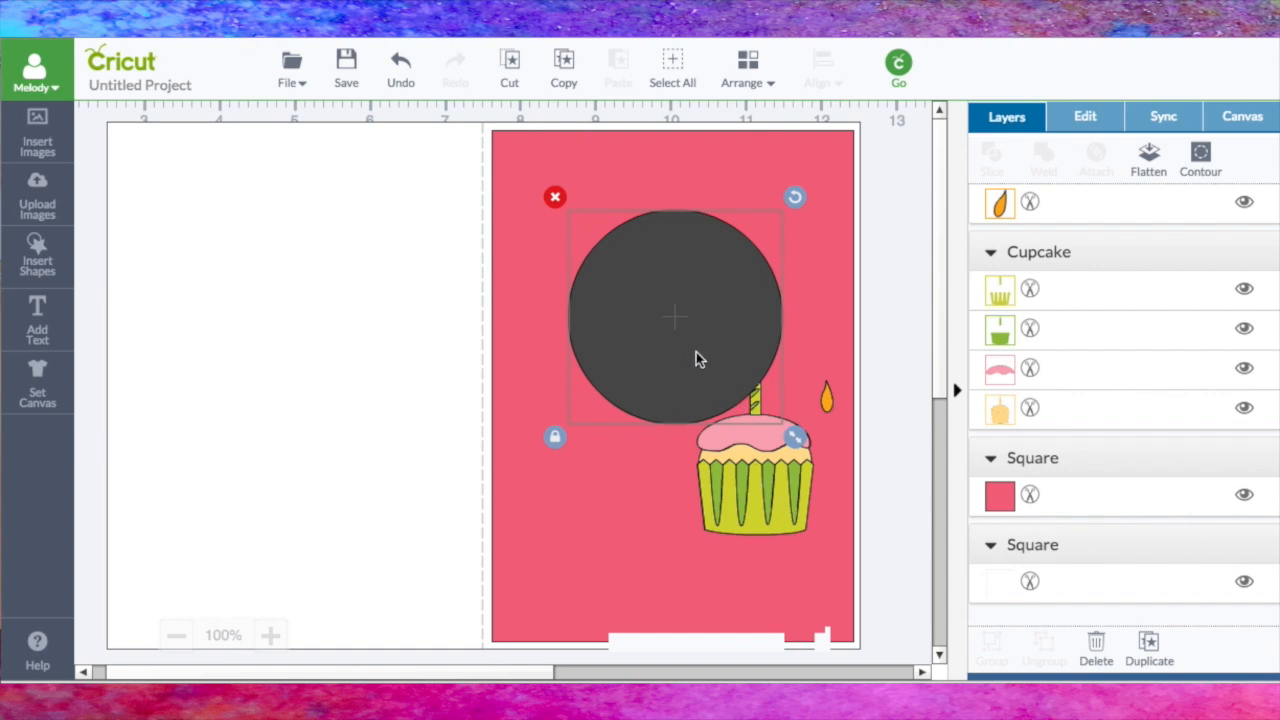
Step: Layer the circle between the pink rectangle and the cupcake, and place the cupcake and its flame centered on the circle
{"action": "left_click", "coordinate": [748, 68]}
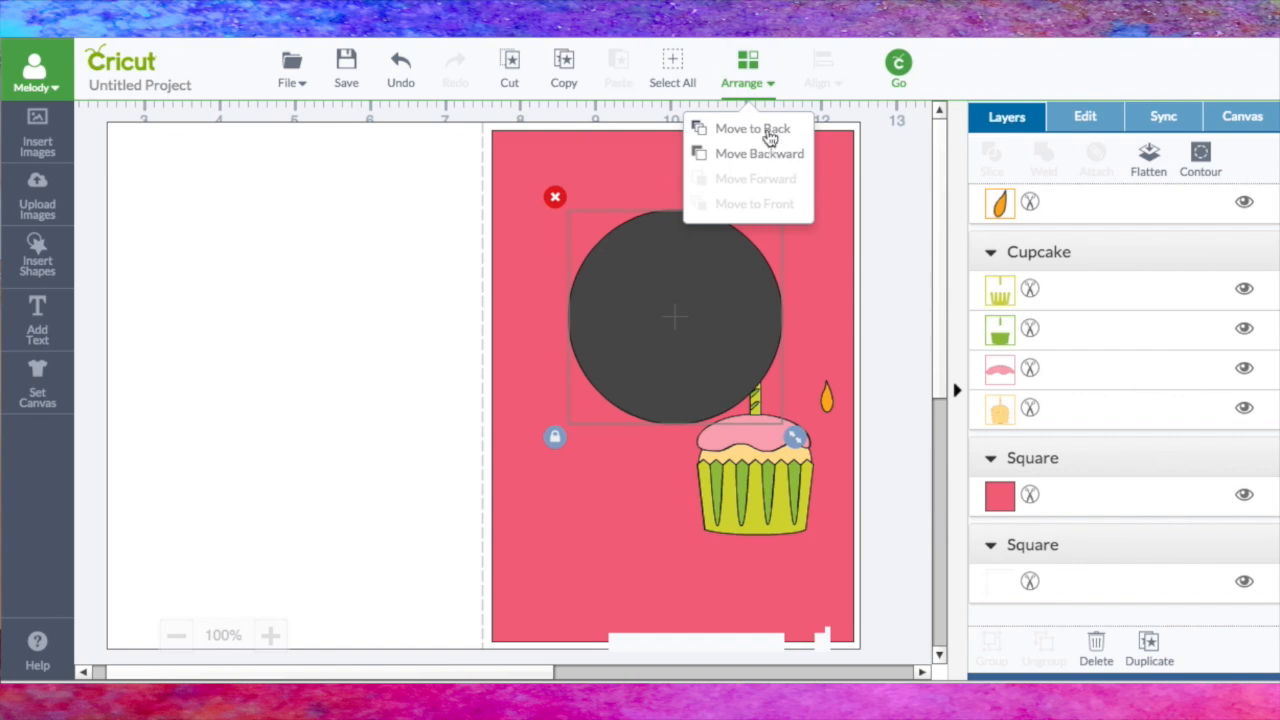
{"action": "left_click", "coordinate": [770, 137]}
{"action": "left_click", "coordinate": [748, 70]}
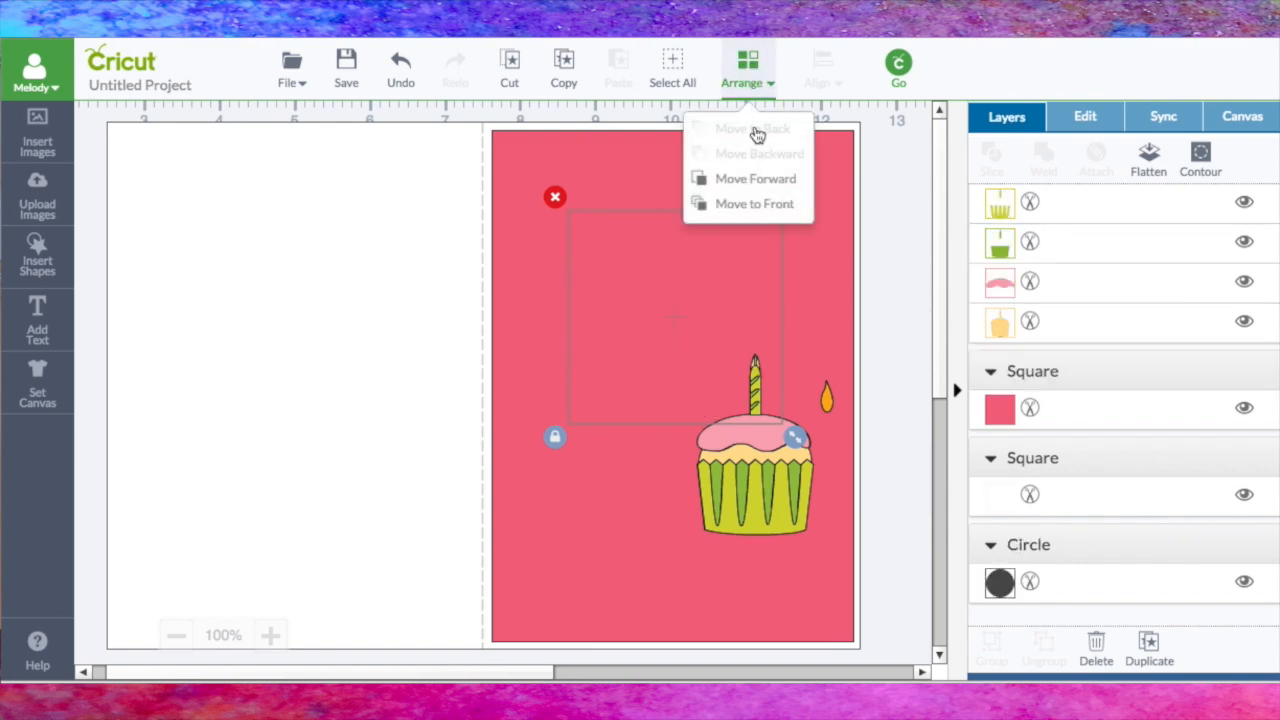
{"action": "left_click", "coordinate": [755, 186]}
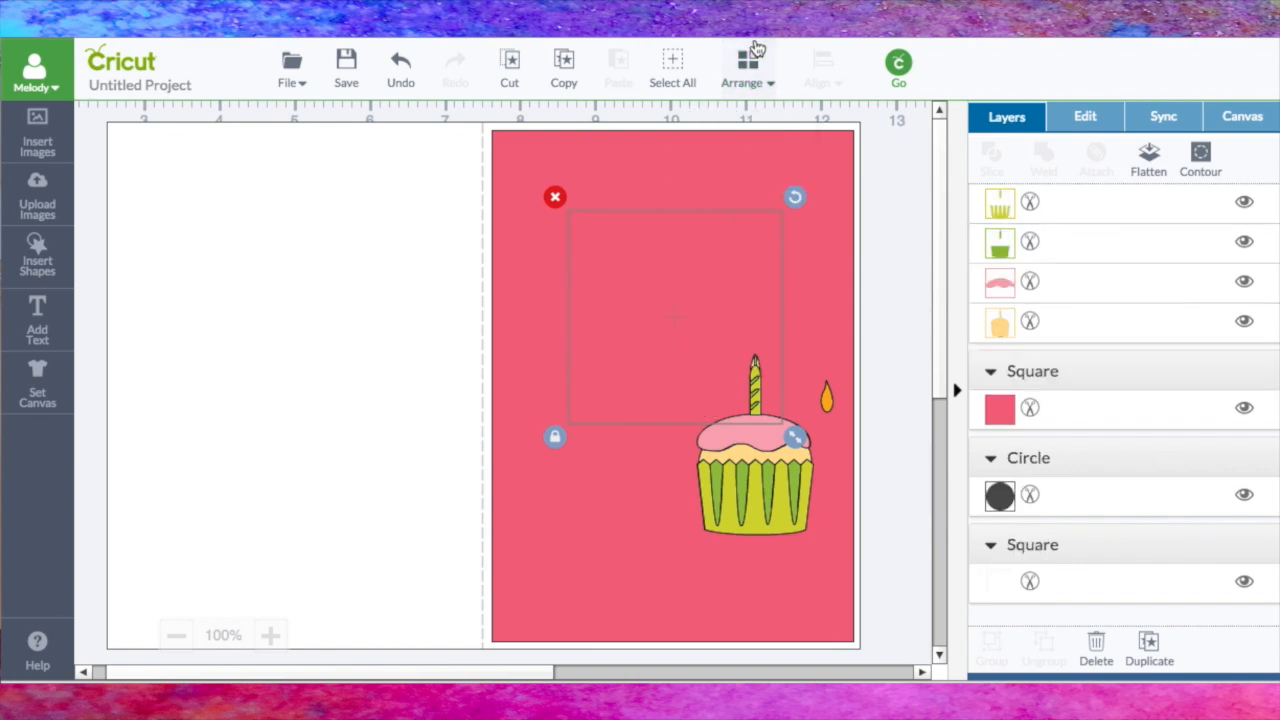
{"action": "left_click", "coordinate": [748, 62]}
{"action": "left_click", "coordinate": [754, 189]}
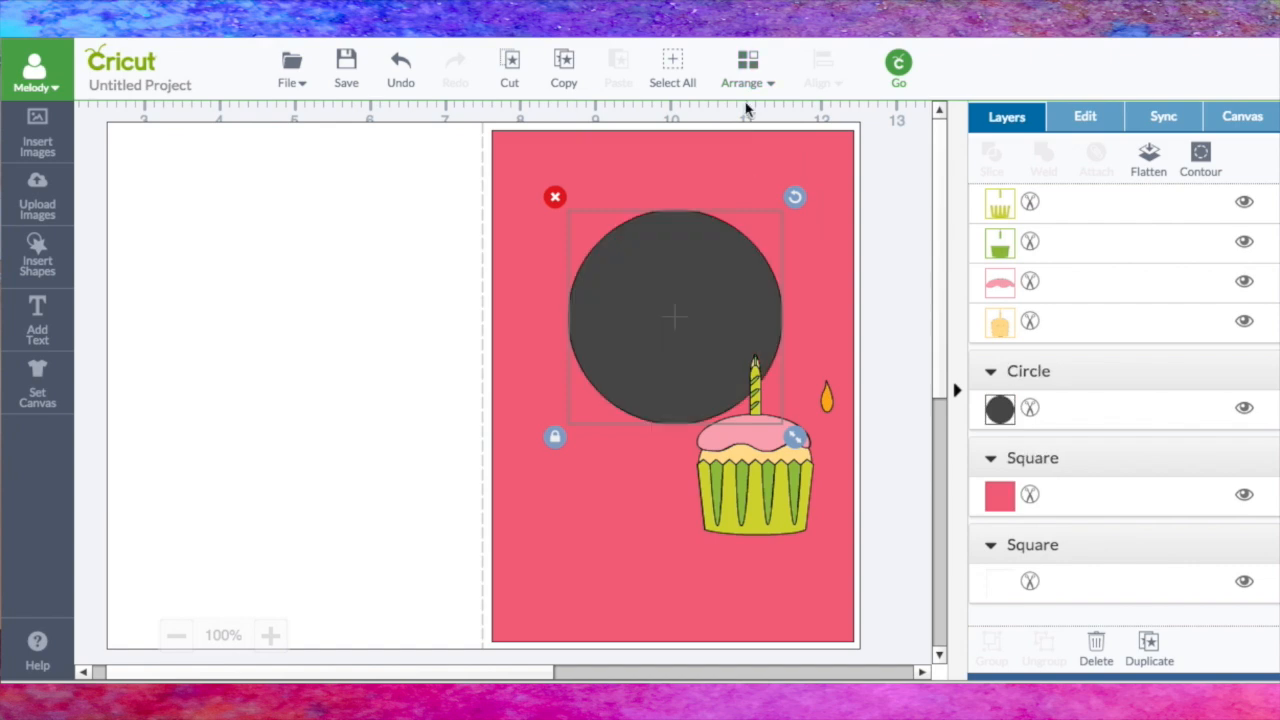
{"action": "left_click_drag", "start_coordinate": [778, 497], "coordinate": [701, 402]}
{"action": "left_click_drag", "start_coordinate": [825, 402], "coordinate": [678, 267]}
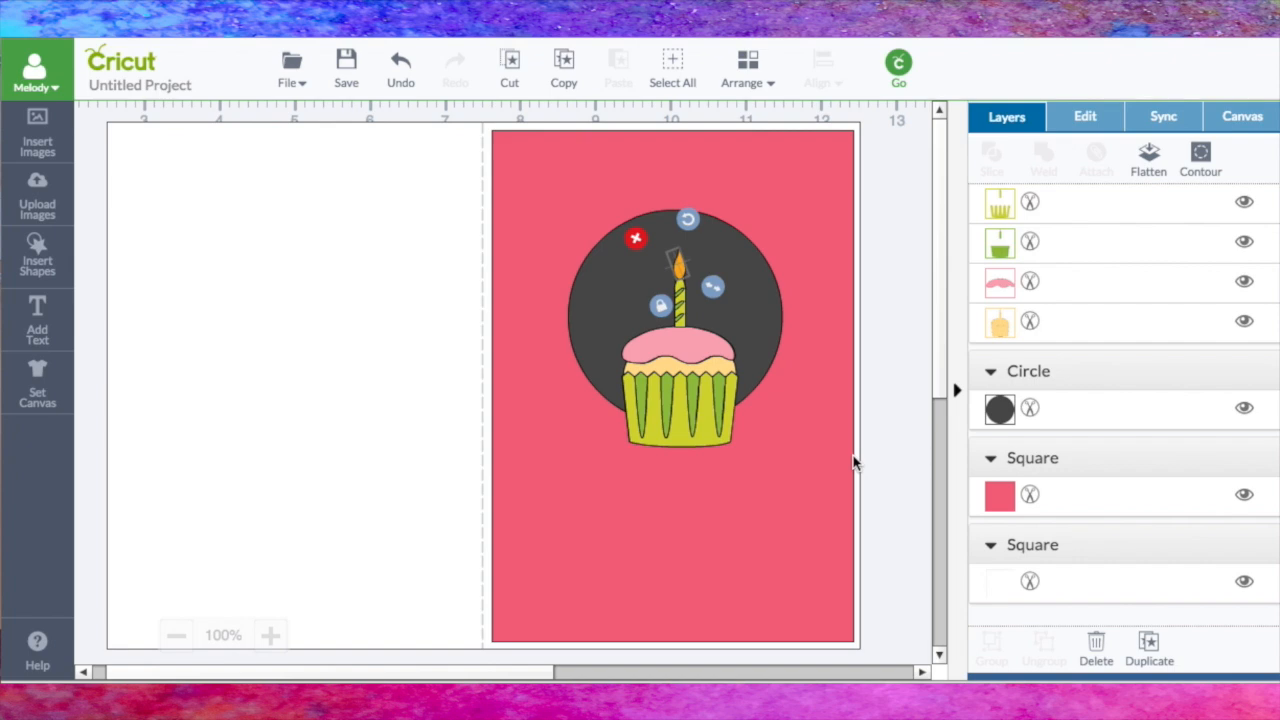
Step: Add the text "Make" and place it over the circle across the candle
{"action": "left_click", "coordinate": [39, 315]}
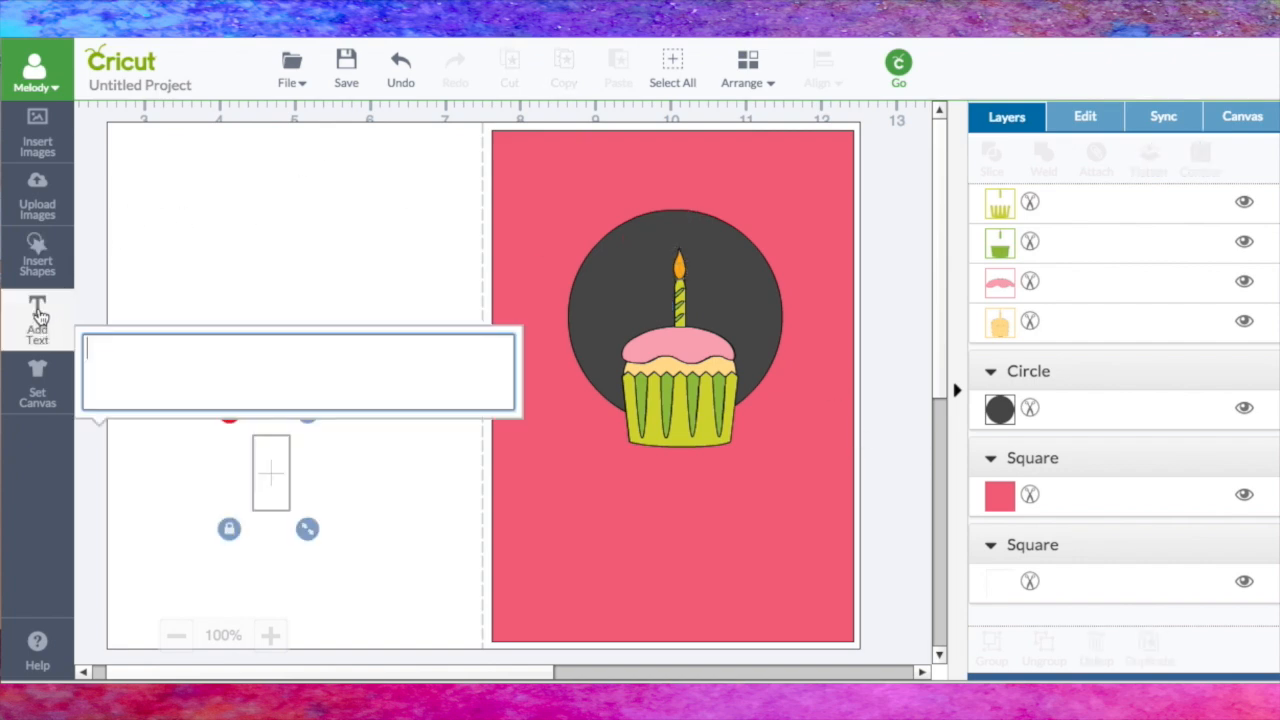
{"action": "type", "text": "Make"}
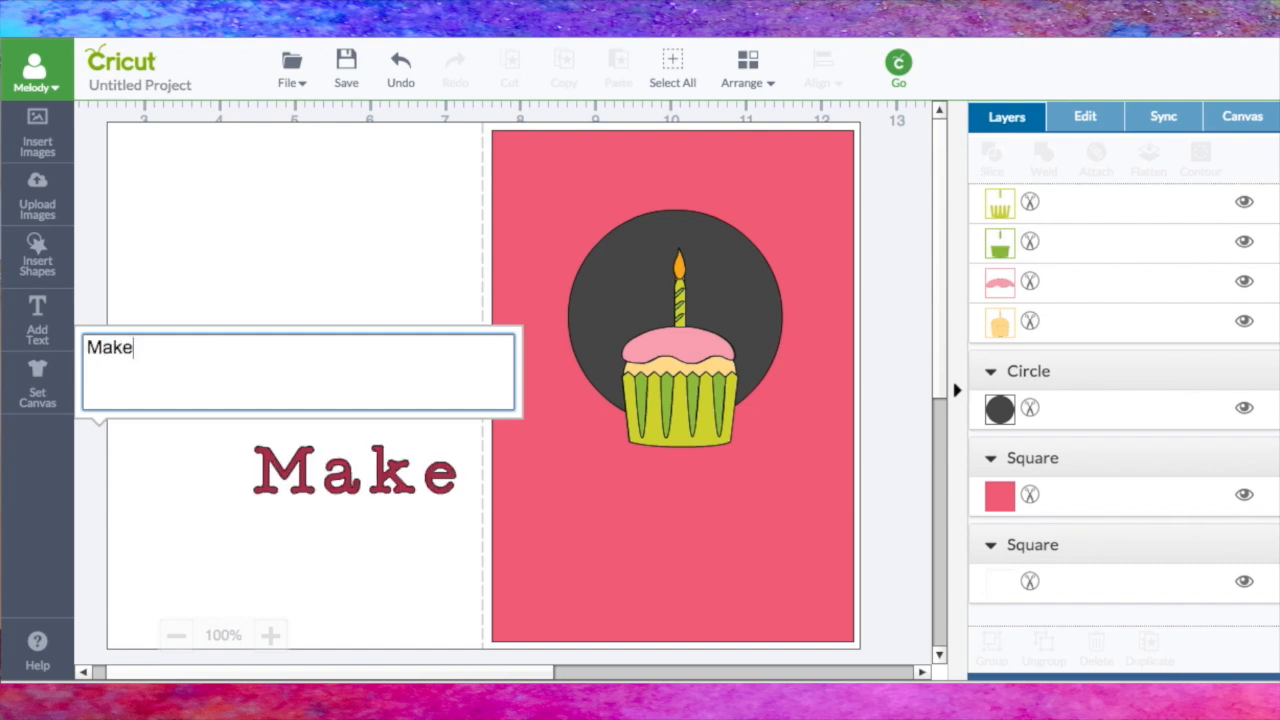
{"action": "left_click", "coordinate": [390, 485]}
{"action": "left_click_drag", "start_coordinate": [390, 485], "coordinate": [704, 296]}
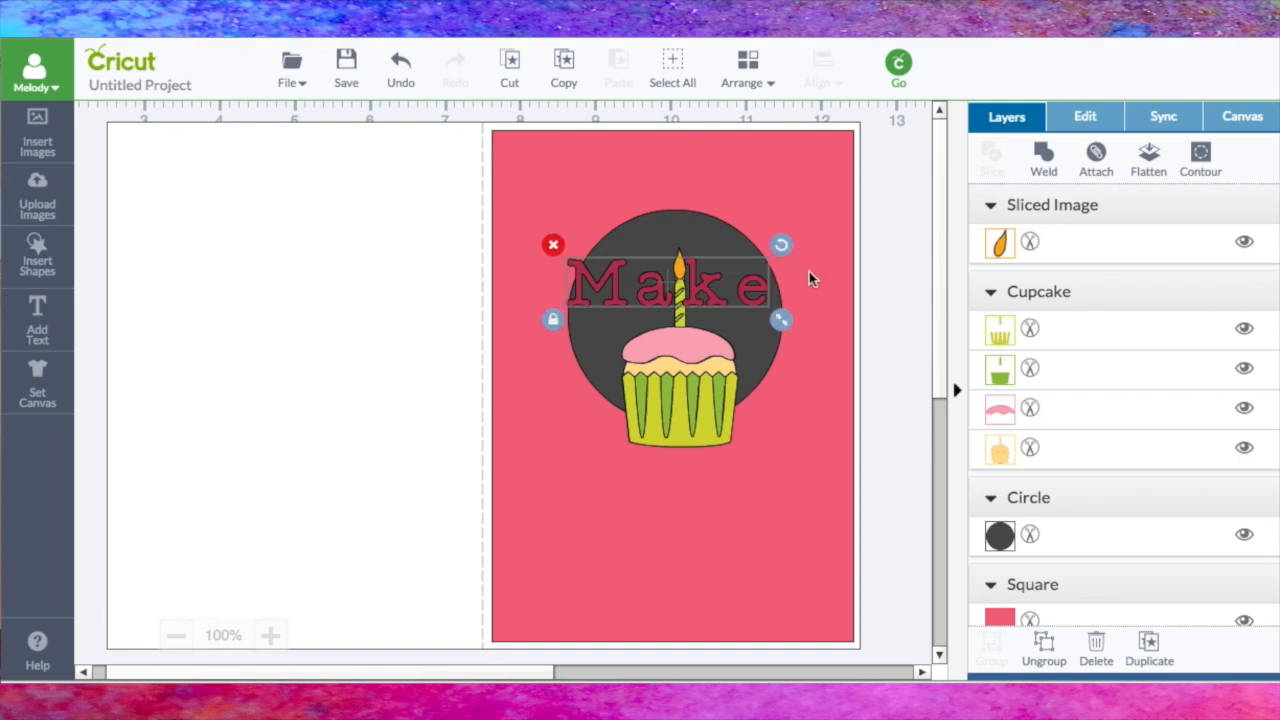
Step: Shrink the word "Make" to about 55 pt, about 2.06 in wide, and center it on the circle
{"action": "left_click", "coordinate": [1090, 118]}
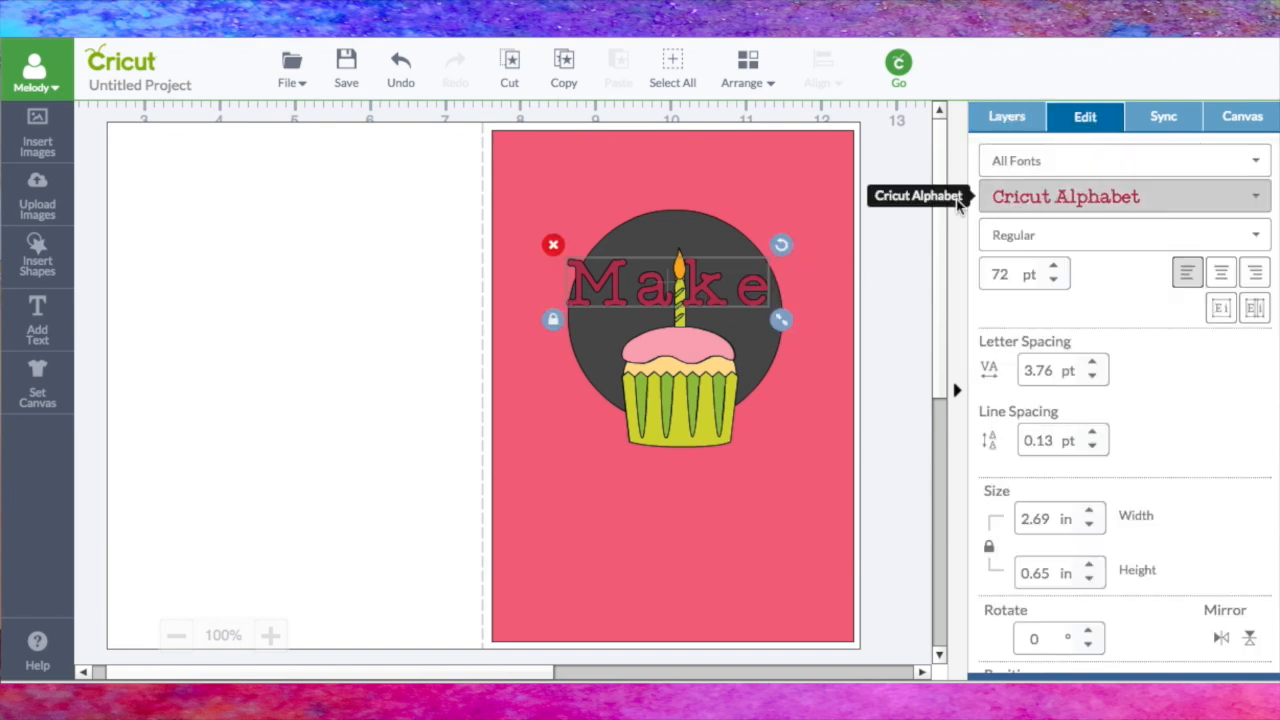
{"action": "mouse_move", "coordinate": [780, 319]}
{"action": "left_mouse_down"}
{"action": "mouse_move", "coordinate": [745, 302]}
{"action": "mouse_move", "coordinate": [779, 314]}
{"action": "left_mouse_up"}
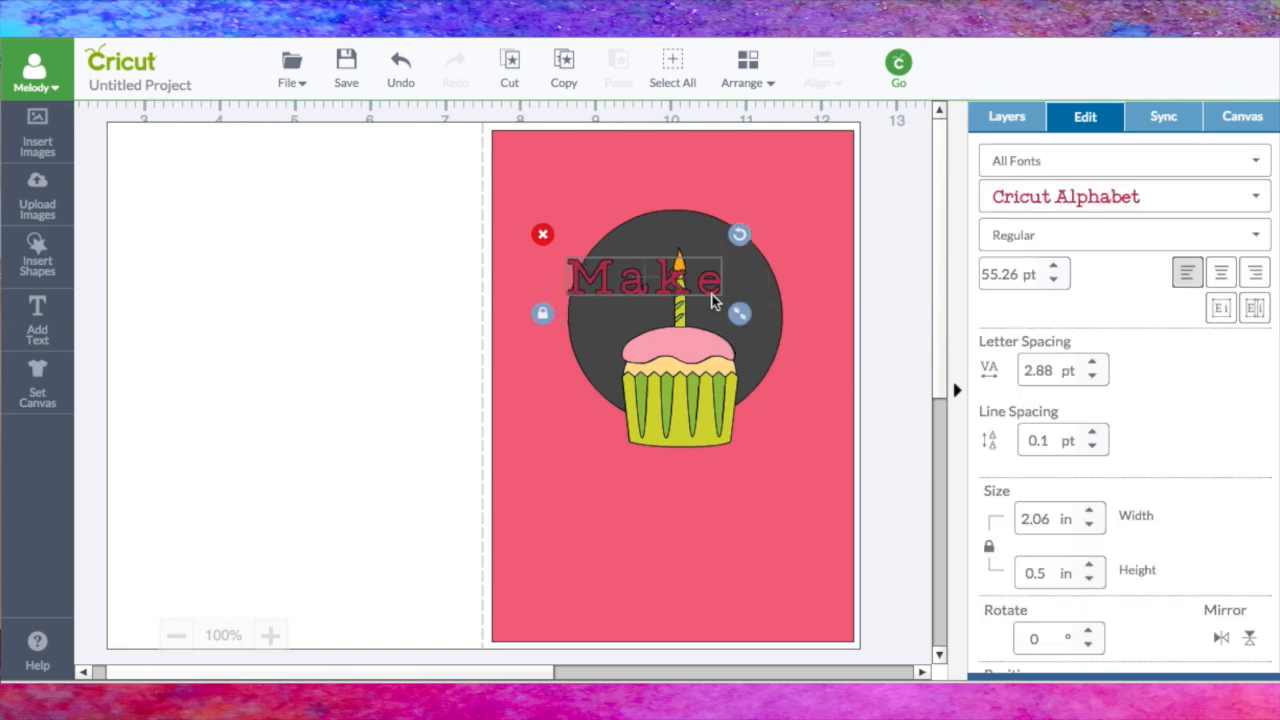
{"action": "left_click_drag", "start_coordinate": [689, 295], "coordinate": [711, 301]}
Step: Nudge the cupcake and flame up within the circle, moving "Make" aside to reach the flame and back over the candle
{"action": "left_click_drag", "start_coordinate": [701, 380], "coordinate": [697, 361]}
{"action": "left_click", "coordinate": [678, 262]}
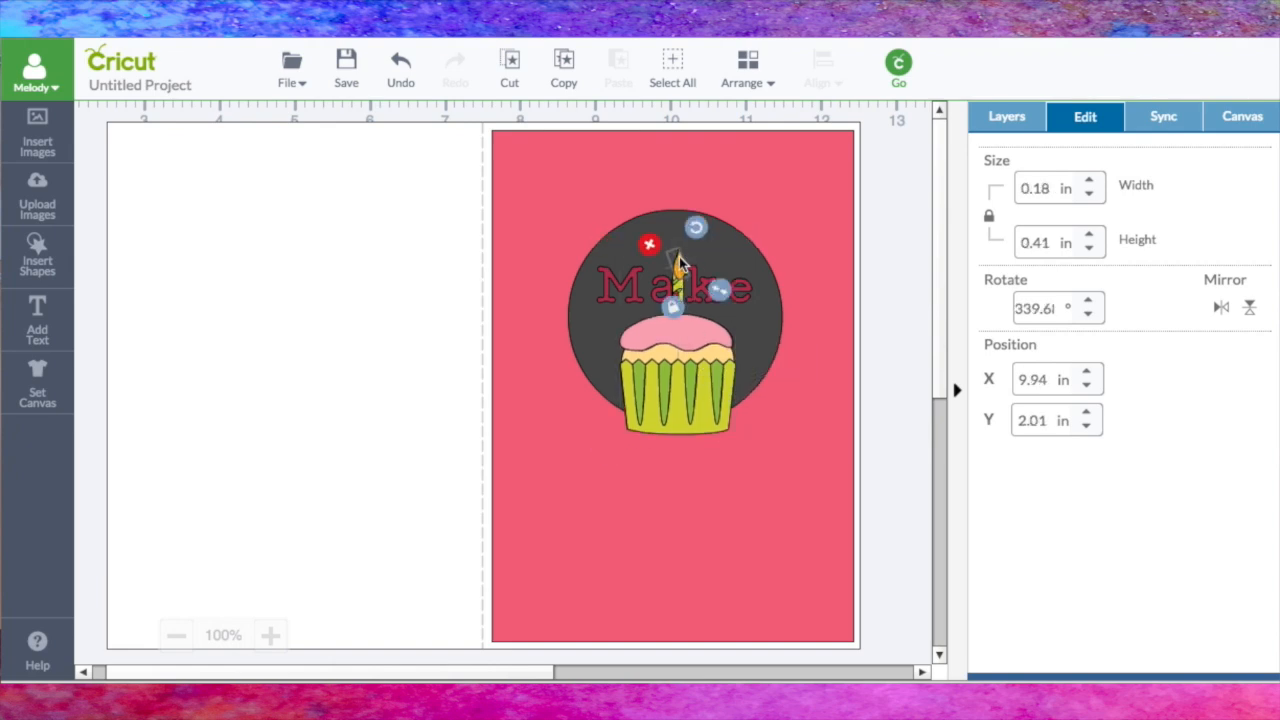
{"action": "left_click", "coordinate": [682, 257]}
{"action": "left_click_drag", "start_coordinate": [680, 280], "coordinate": [426, 329]}
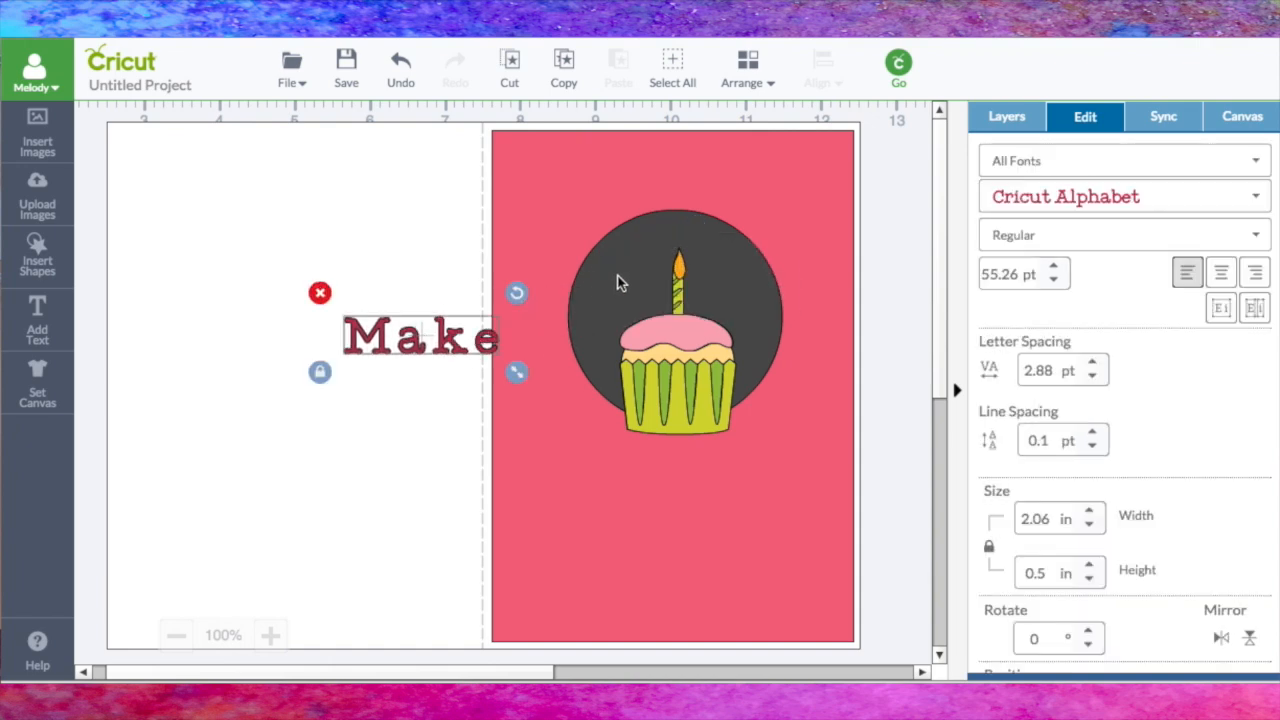
{"action": "left_click", "coordinate": [684, 269]}
{"action": "left_click_drag", "start_coordinate": [680, 265], "coordinate": [681, 252]}
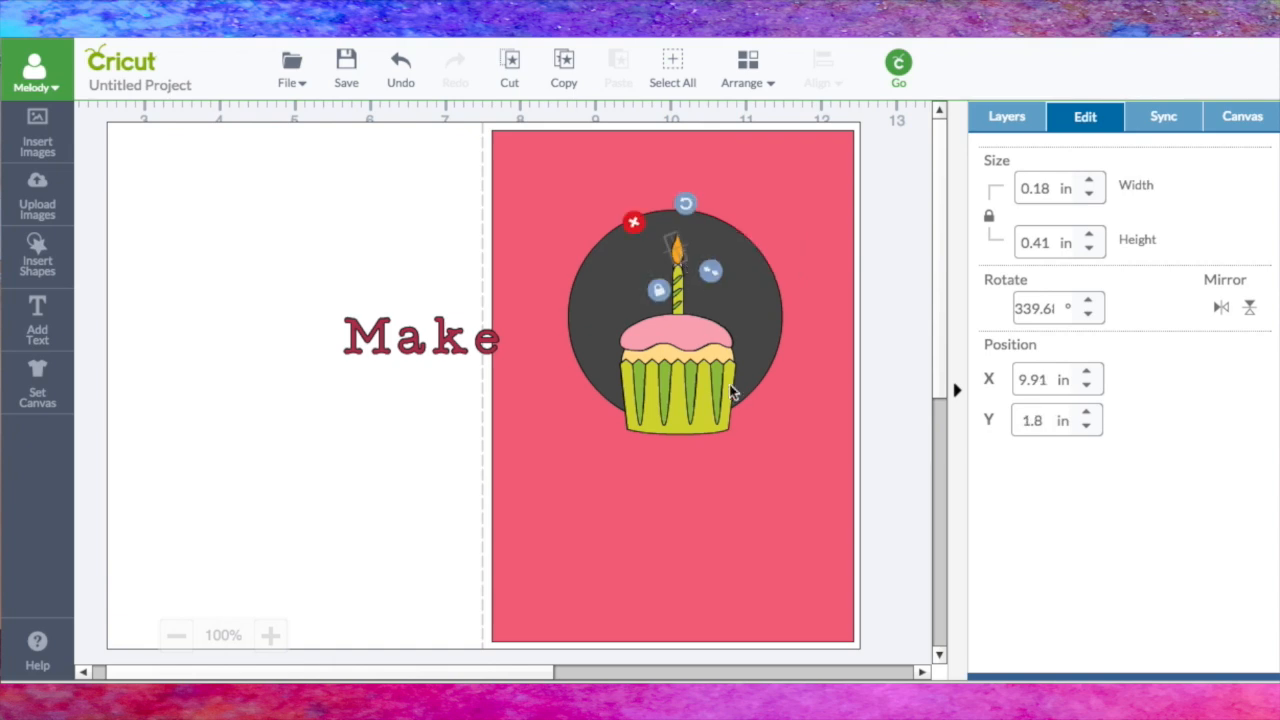
{"action": "left_click_drag", "start_coordinate": [409, 349], "coordinate": [660, 304]}
Step: Add the text "a Wish", place it below "Make" on the circle and isolate its letters
{"action": "left_click", "coordinate": [37, 320]}
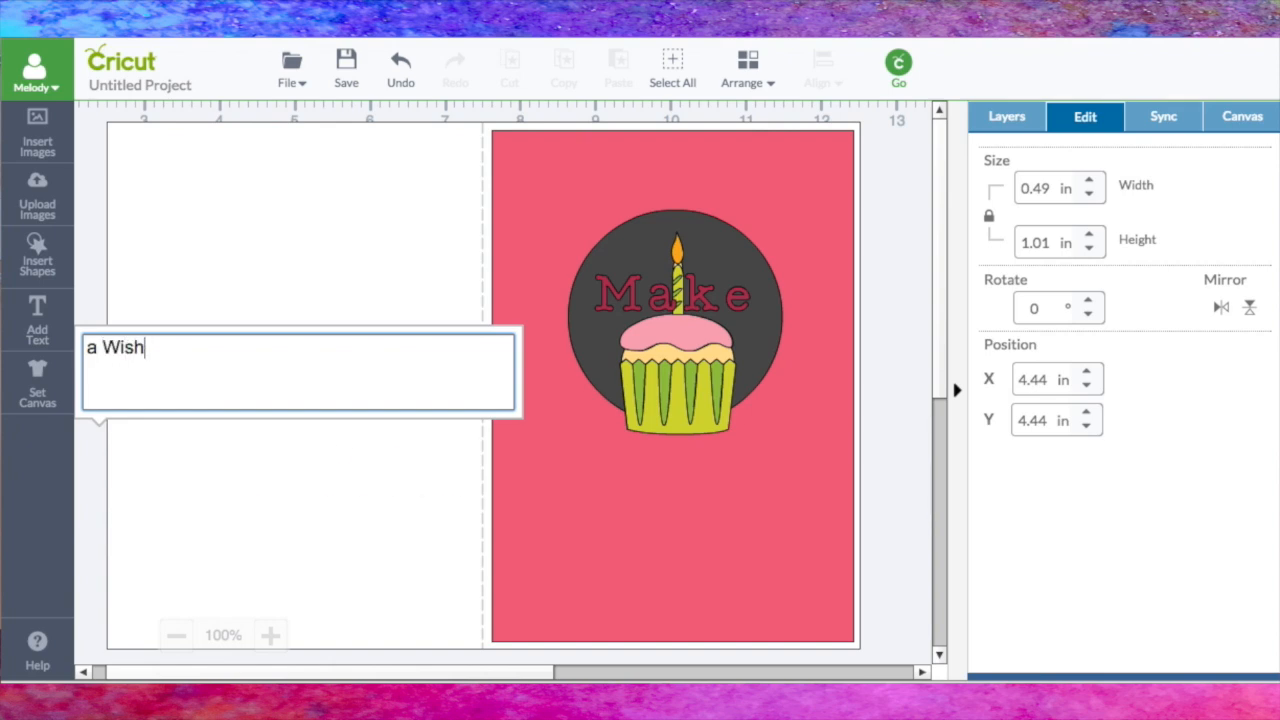
{"action": "left_click_drag", "start_coordinate": [375, 471], "coordinate": [718, 376]}
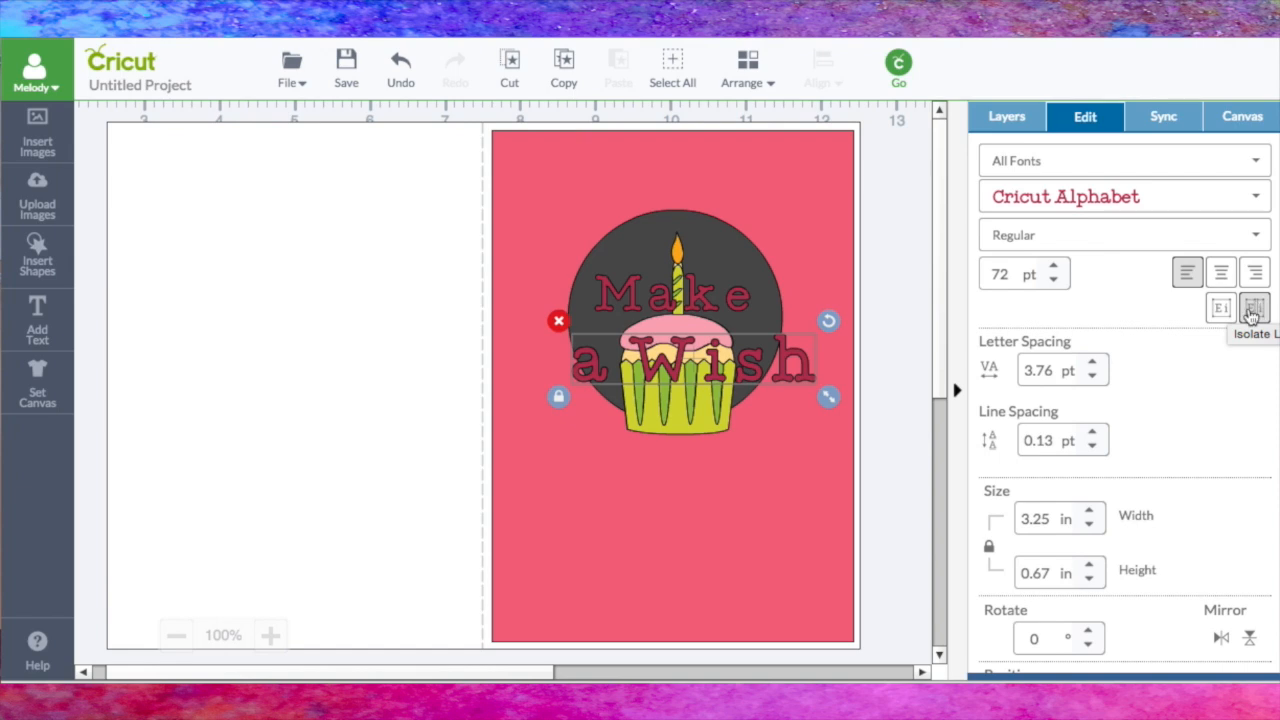
{"action": "left_click", "coordinate": [1253, 309]}
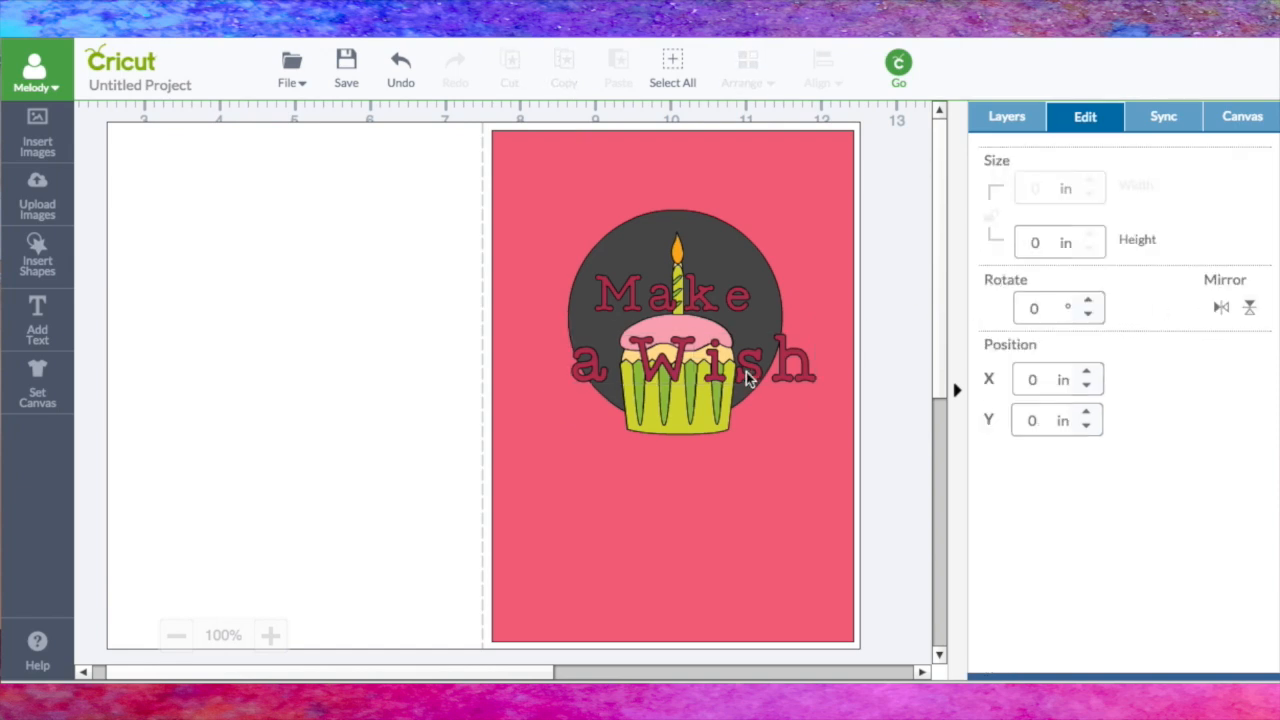
Step: Spread the separate letters of "a Wish" over the lower part of the circle, rotating letters to follow its edge
{"action": "left_click", "coordinate": [678, 362]}
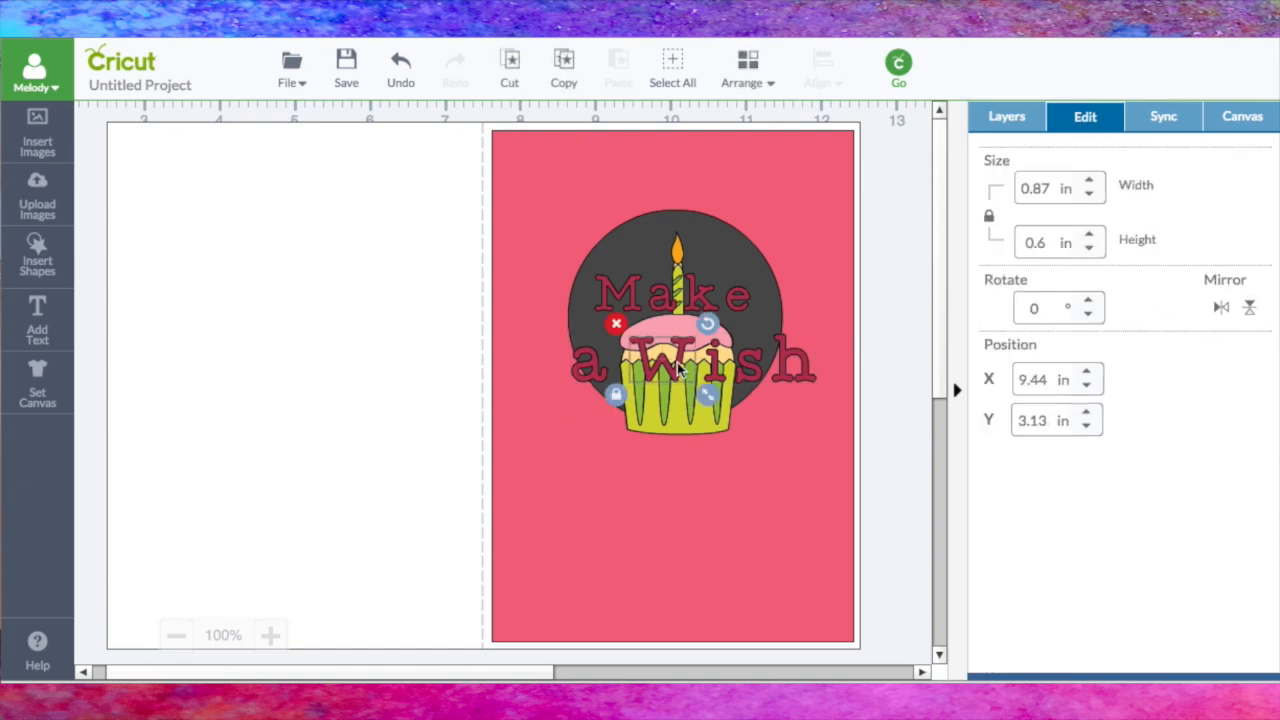
{"action": "left_click_drag", "start_coordinate": [582, 368], "coordinate": [624, 381]}
{"action": "left_click_drag", "start_coordinate": [657, 329], "coordinate": [796, 354]}
{"action": "left_click_drag", "start_coordinate": [714, 367], "coordinate": [690, 392]}
{"action": "left_click_drag", "start_coordinate": [790, 358], "coordinate": [733, 377]}
{"action": "left_click_drag", "start_coordinate": [766, 331], "coordinate": [755, 315]}
Step: Move the cupcake onto the card's left half and adjust the letters of "Wish" into a curve along the circle's lower edge
{"action": "left_click_drag", "start_coordinate": [675, 415], "coordinate": [512, 458]}
{"action": "left_click_drag", "start_coordinate": [695, 400], "coordinate": [701, 401]}
{"action": "left_click_drag", "start_coordinate": [727, 360], "coordinate": [714, 354]}
{"action": "left_click_drag", "start_coordinate": [697, 402], "coordinate": [692, 400]}
{"action": "left_click", "coordinate": [644, 412]}
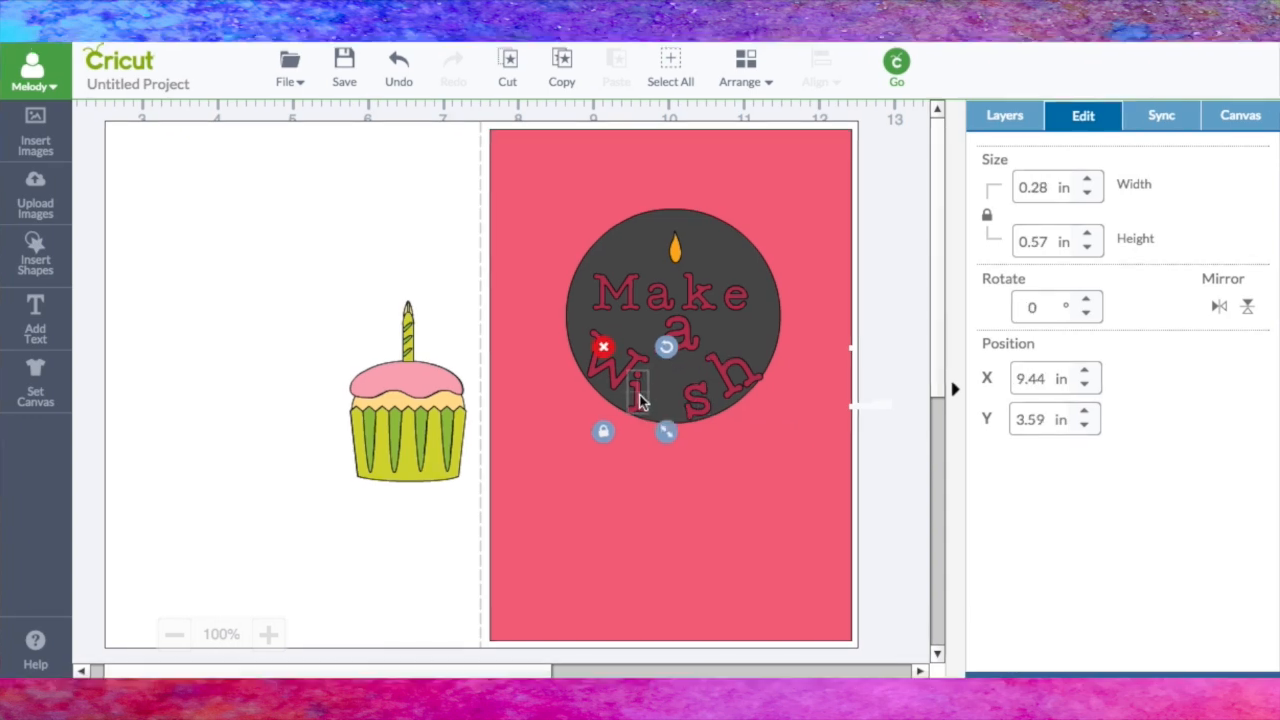
{"action": "left_click_drag", "start_coordinate": [668, 350], "coordinate": [678, 404]}
{"action": "left_click_drag", "start_coordinate": [614, 374], "coordinate": [680, 375]}
{"action": "left_click", "coordinate": [657, 420]}
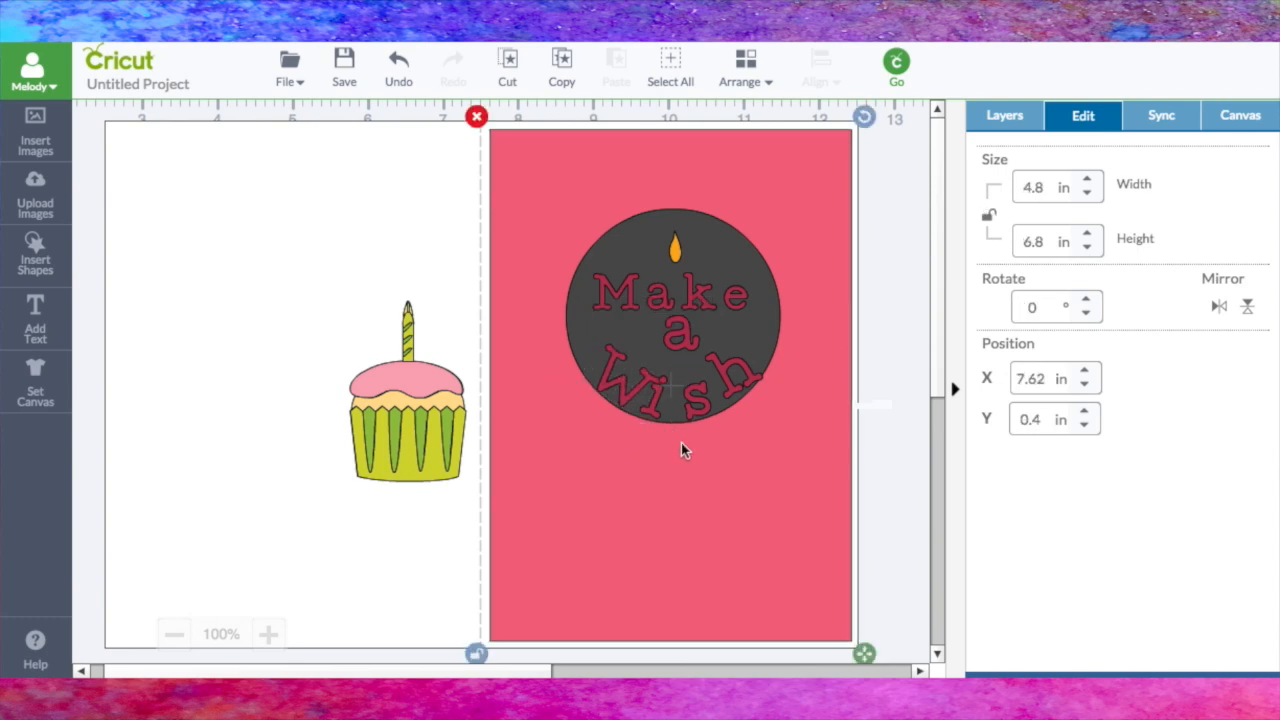
Step: Fine-tune the positions and rotation of the letters "i", "s" and "h" so "Wish" curves evenly along the circle's lower edge
{"action": "left_click_drag", "start_coordinate": [657, 420], "coordinate": [670, 418]}
{"action": "left_click_drag", "start_coordinate": [706, 366], "coordinate": [702, 365]}
{"action": "left_click_drag", "start_coordinate": [662, 410], "coordinate": [667, 418]}
{"action": "left_click", "coordinate": [703, 402]}
{"action": "left_click_drag", "start_coordinate": [718, 354], "coordinate": [738, 318]}
{"action": "left_click", "coordinate": [737, 388]}
{"action": "left_click_drag", "start_coordinate": [738, 377], "coordinate": [728, 388]}
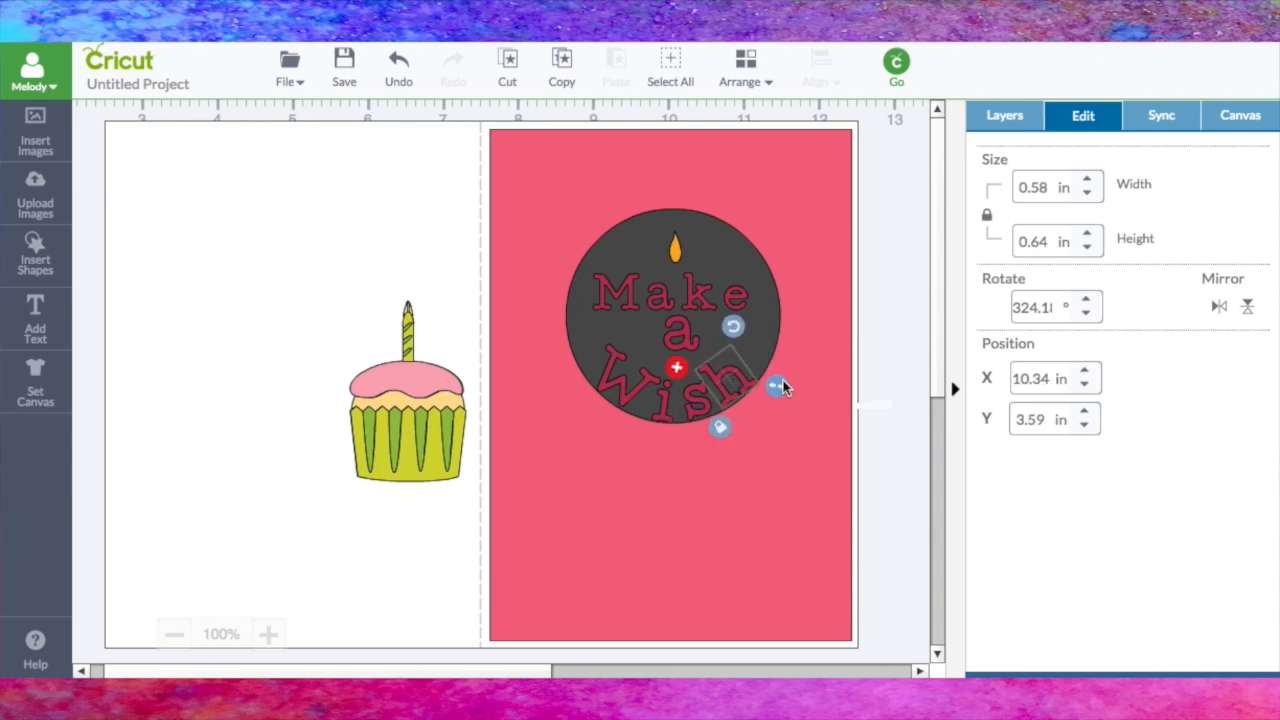
{"action": "left_click", "coordinate": [878, 341]}
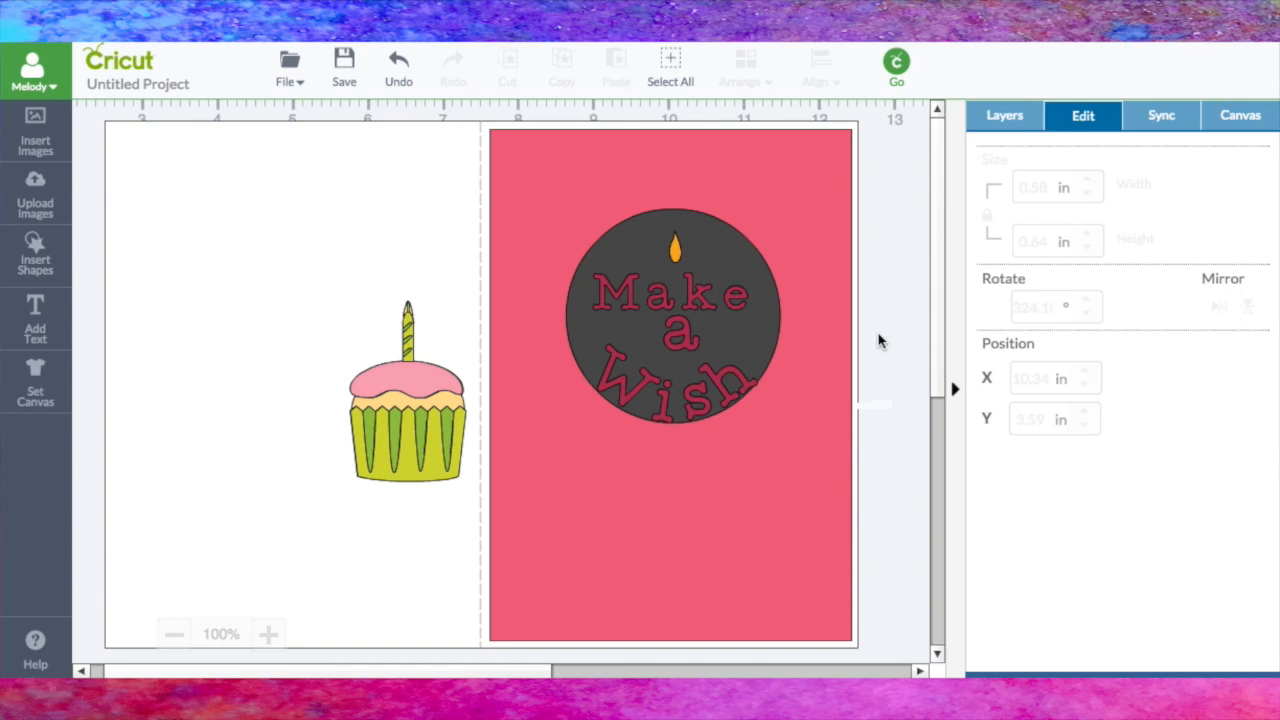
Step: Shrink the "a" to about 0.38 in wide between "Make" and "Wish", and test the cupcake under the lettering before returning it to the left half
{"action": "left_click", "coordinate": [680, 343]}
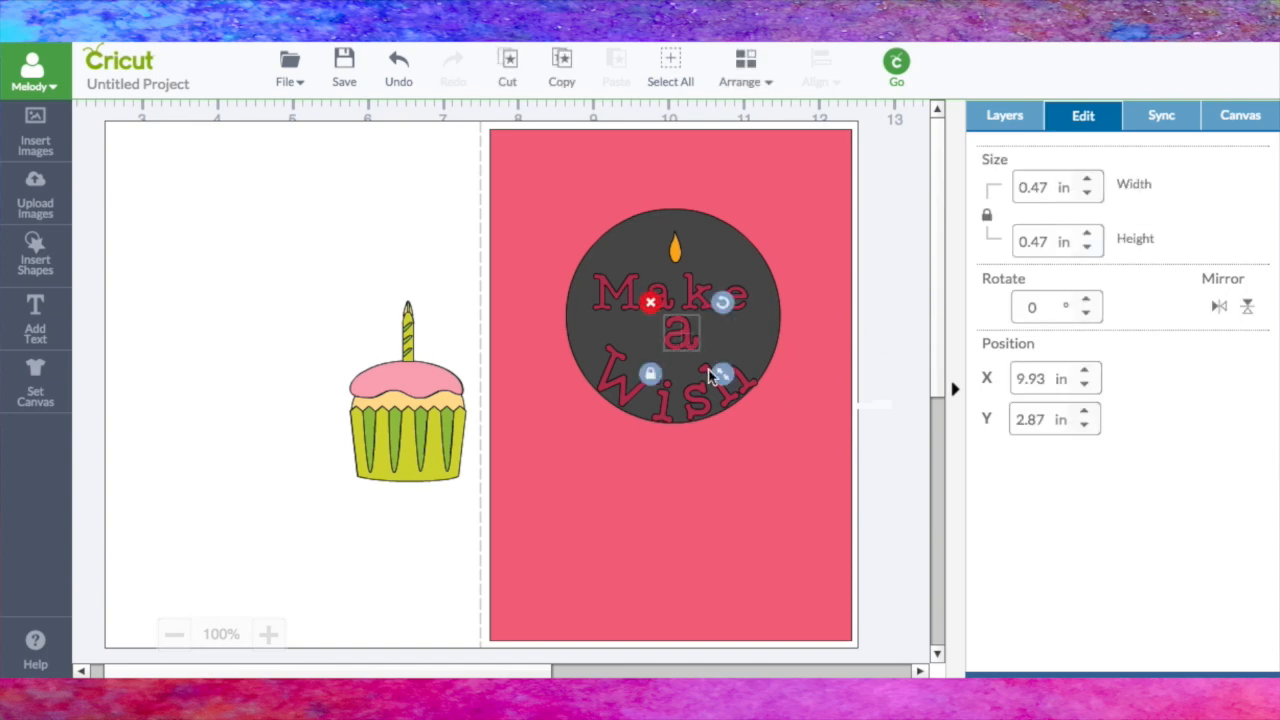
{"action": "left_click_drag", "start_coordinate": [711, 364], "coordinate": [678, 346]}
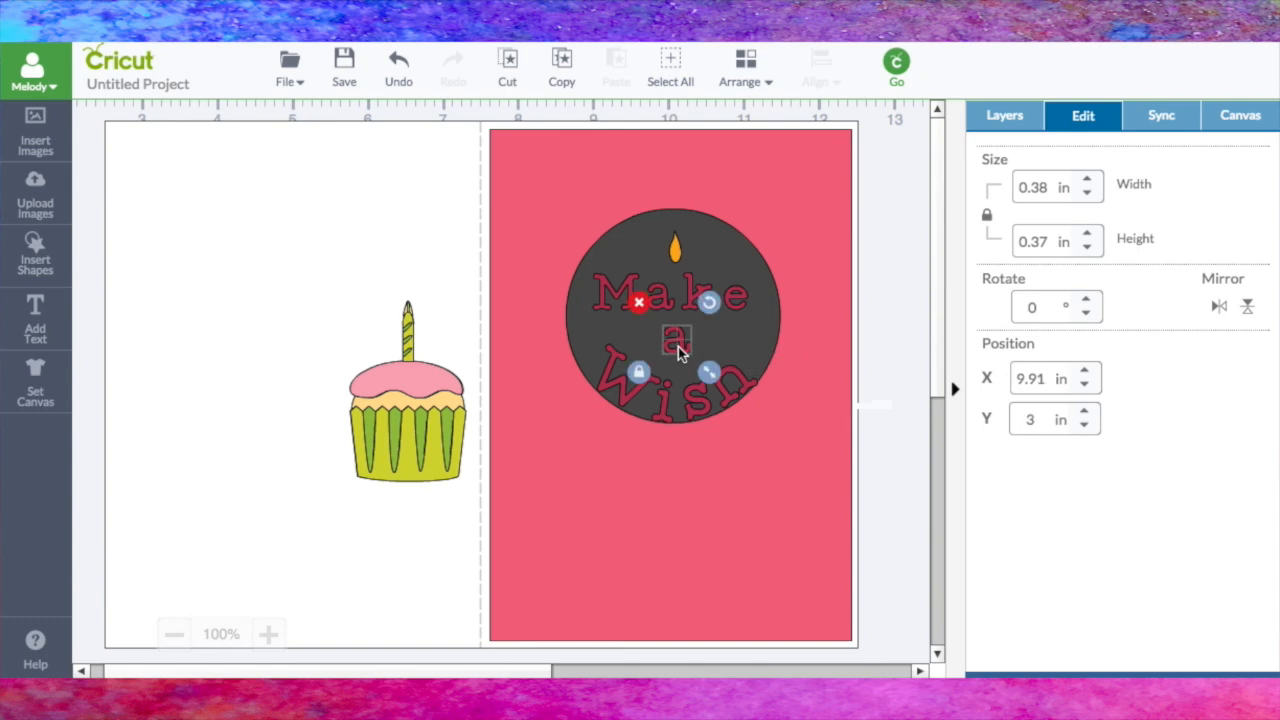
{"action": "left_click_drag", "start_coordinate": [438, 444], "coordinate": [685, 400]}
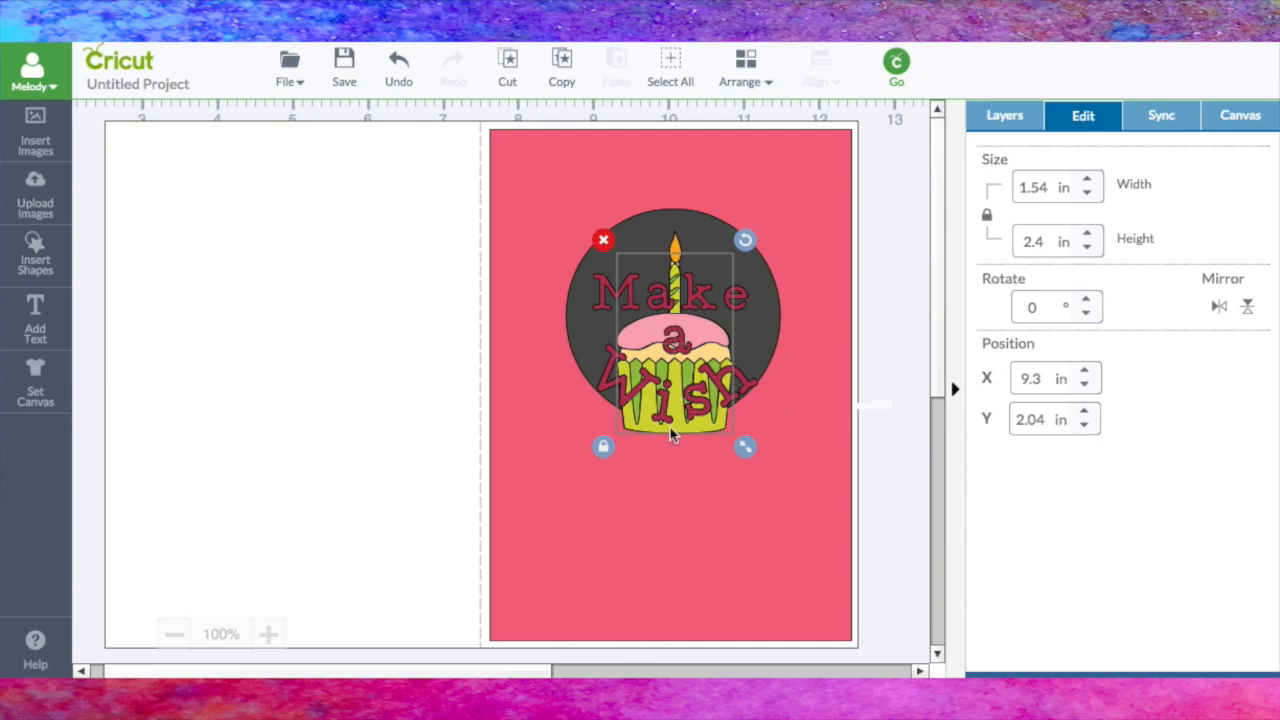
{"action": "left_click_drag", "start_coordinate": [679, 433], "coordinate": [372, 449]}
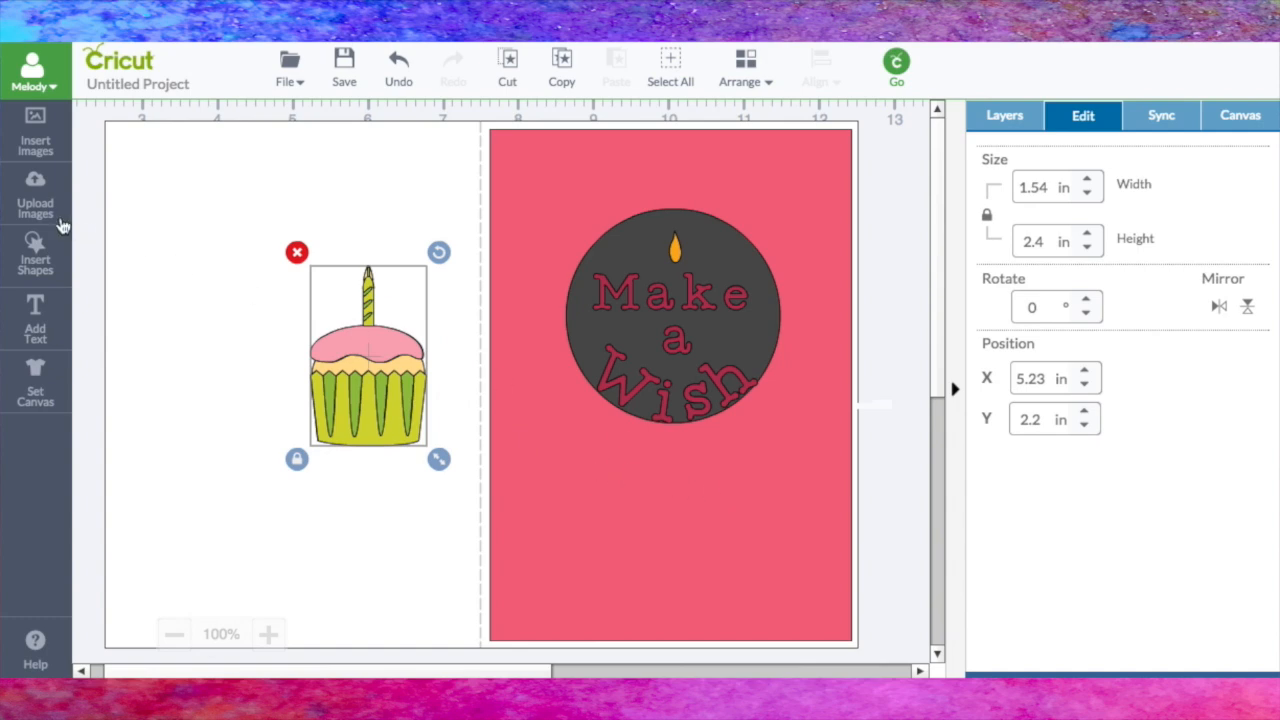
Step: Insert a square, place it across the card's fold beside the circle and color it white
{"action": "left_click", "coordinate": [36, 262]}
{"action": "left_click", "coordinate": [325, 248]}
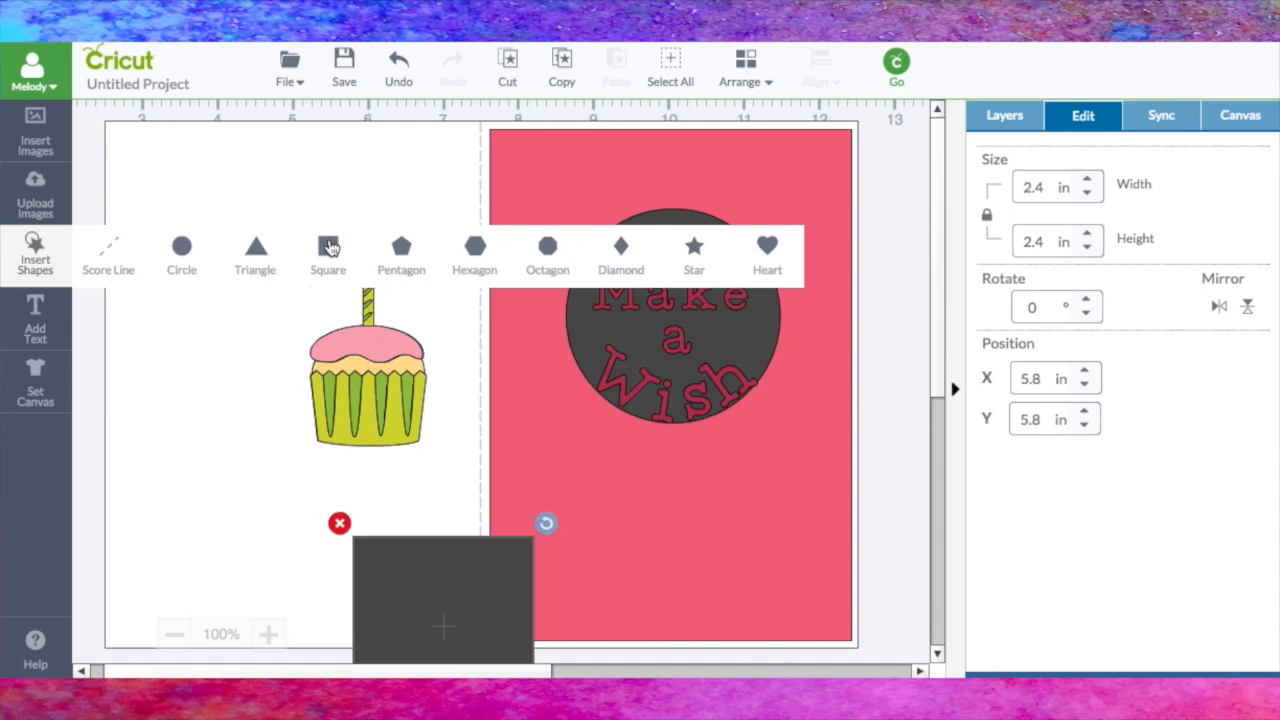
{"action": "left_click_drag", "start_coordinate": [493, 580], "coordinate": [542, 206]}
{"action": "left_click", "coordinate": [1008, 117]}
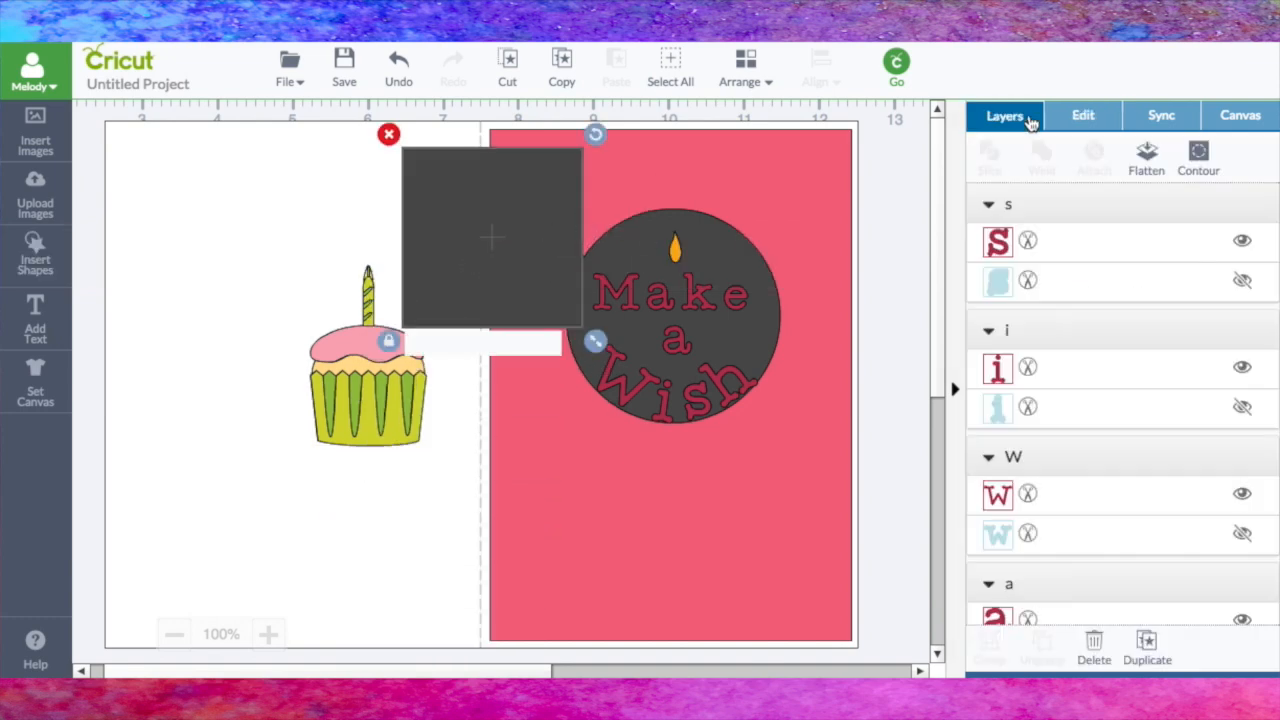
{"action": "scroll", "coordinate": [1095, 281], "scroll_direction": "down", "scroll_amount": 10}
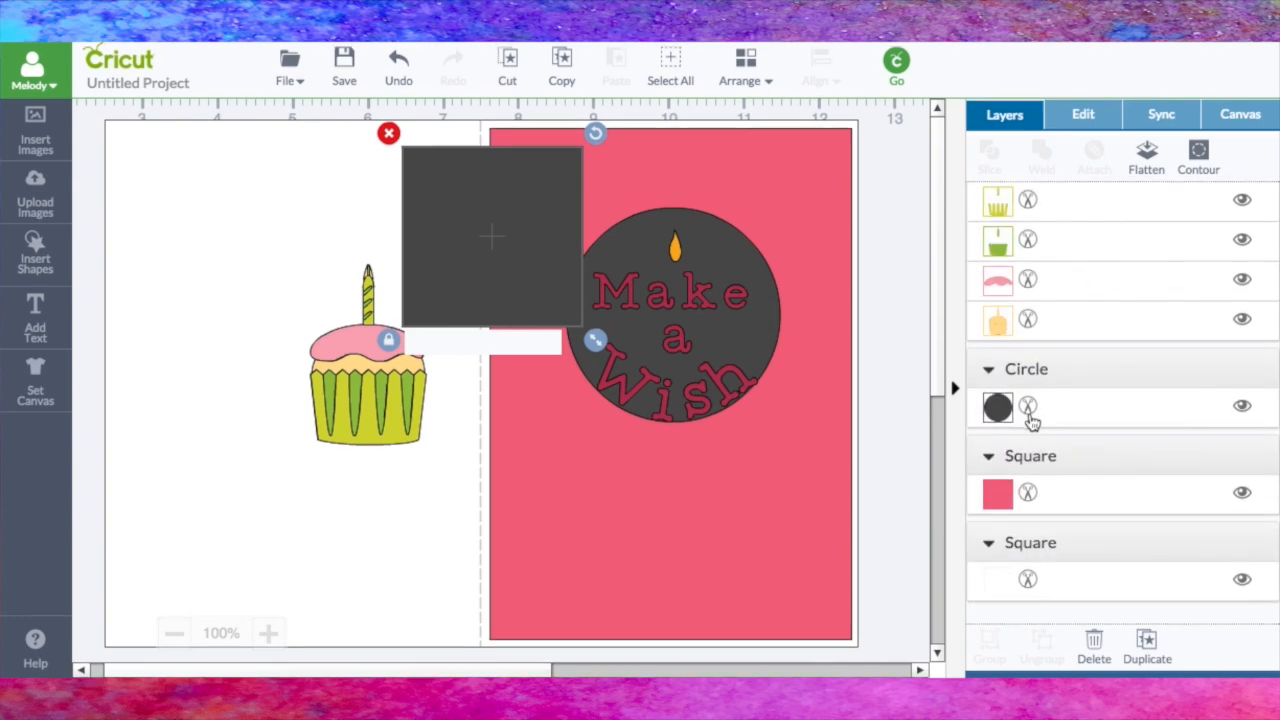
{"action": "scroll", "coordinate": [1033, 405], "scroll_direction": "up", "scroll_amount": 10}
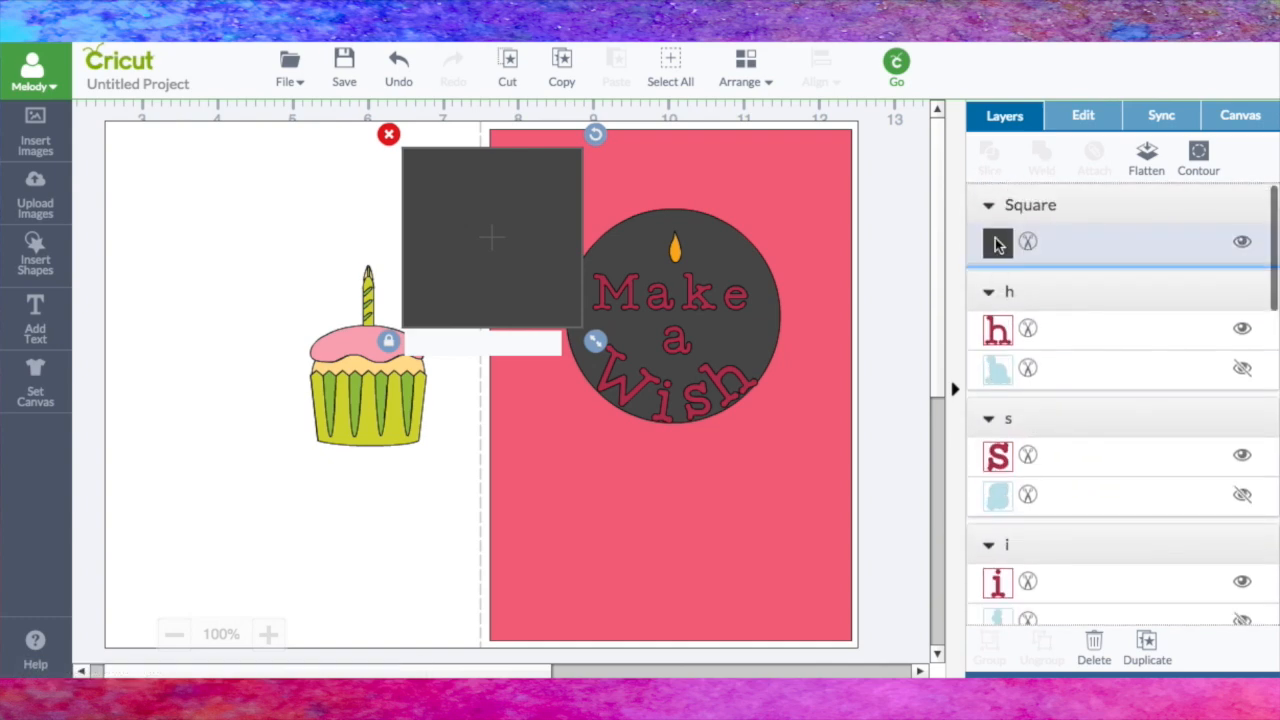
{"action": "left_click", "coordinate": [1028, 244]}
{"action": "left_click", "coordinate": [800, 208]}
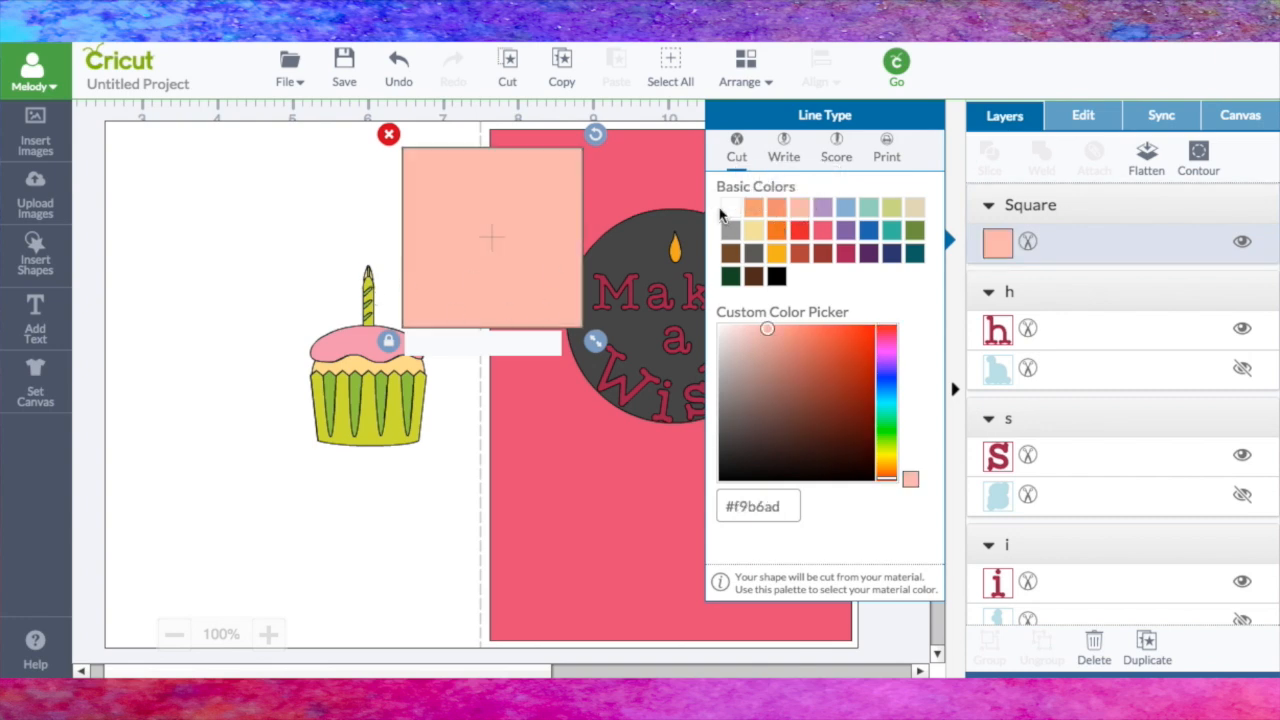
{"action": "left_click", "coordinate": [727, 213]}
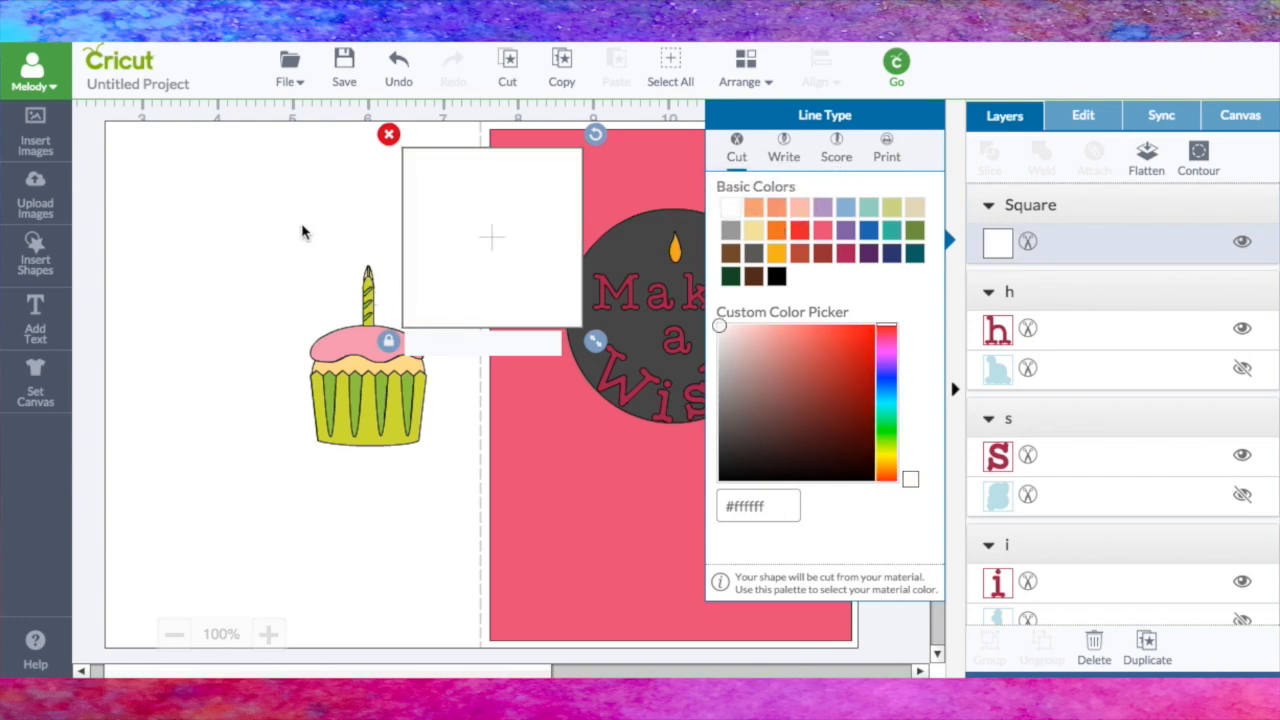
{"action": "left_click", "coordinate": [276, 238]}
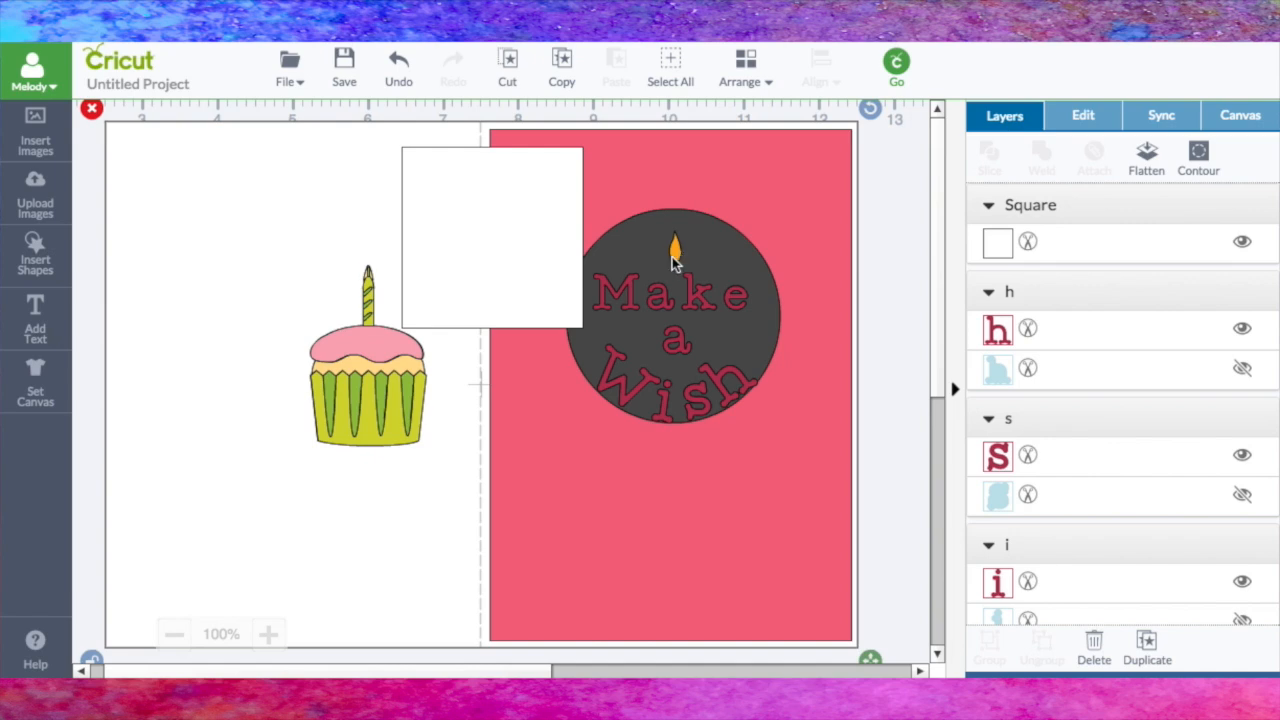
Step: Enlarge the white square until it covers the whole circle on the pink panel, and send it to the back
{"action": "left_click_drag", "start_coordinate": [511, 254], "coordinate": [634, 264]}
{"action": "left_click_drag", "start_coordinate": [735, 358], "coordinate": [852, 537]}
{"action": "left_click_drag", "start_coordinate": [752, 391], "coordinate": [747, 406]}
{"action": "left_click", "coordinate": [743, 66]}
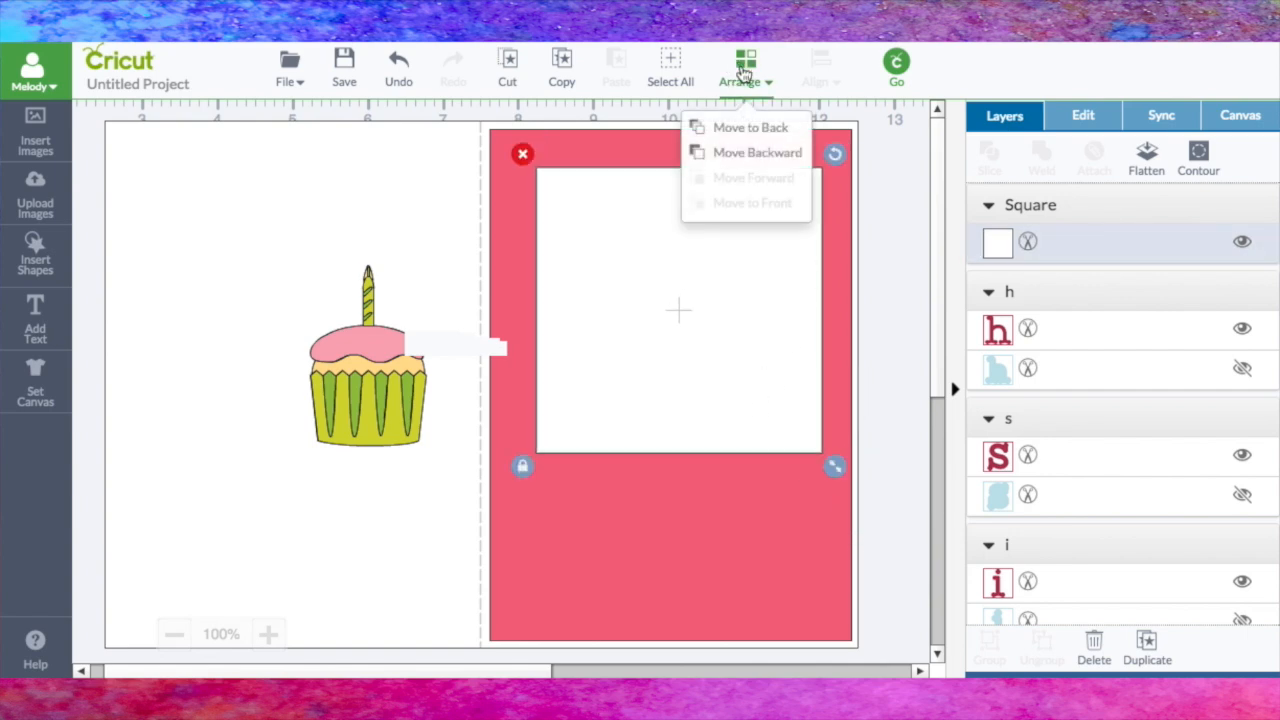
{"action": "left_click", "coordinate": [747, 122]}
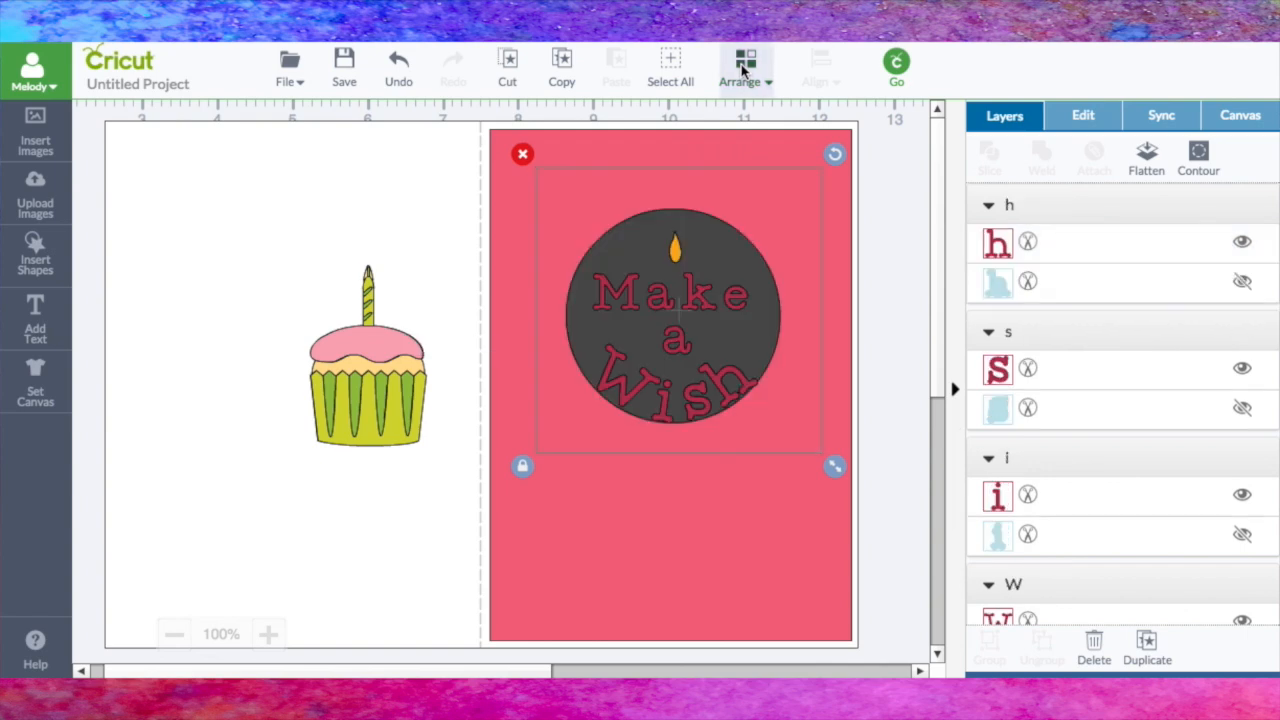
Step: Send the pink panel and the white card base to the back so the white square lies between the panel and the circle
{"action": "left_click", "coordinate": [670, 64]}
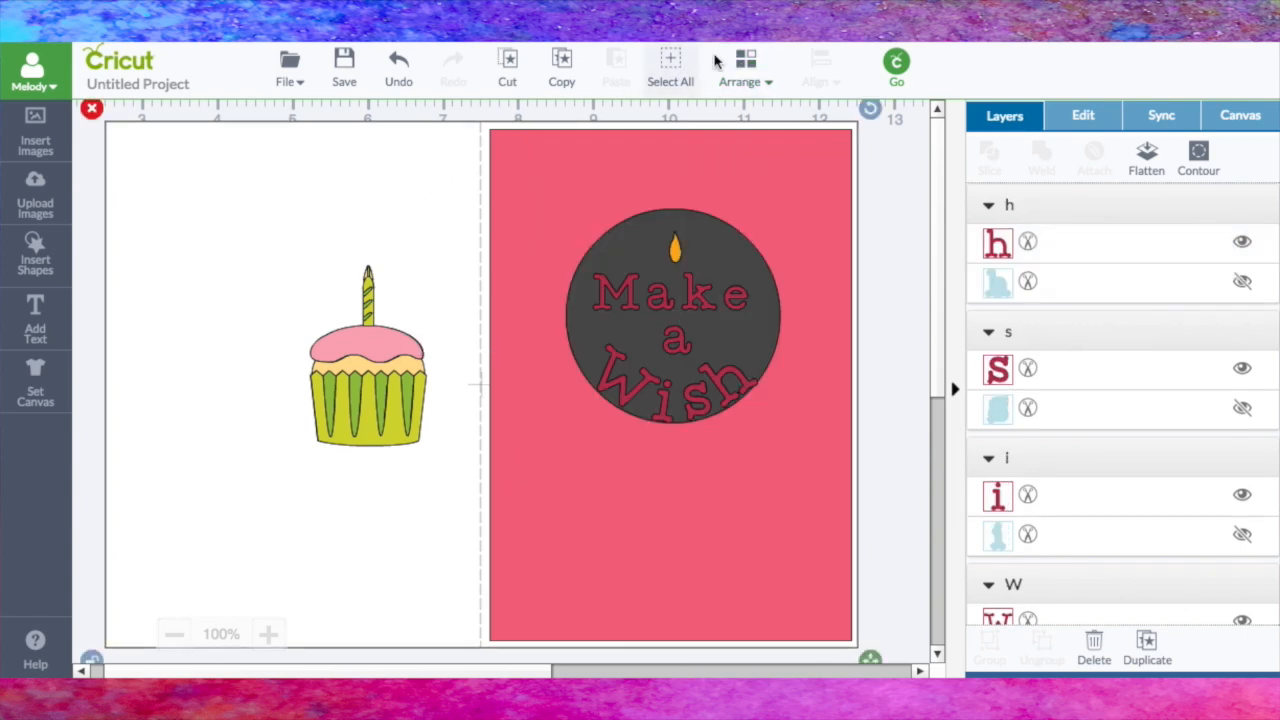
{"action": "left_click", "coordinate": [748, 62]}
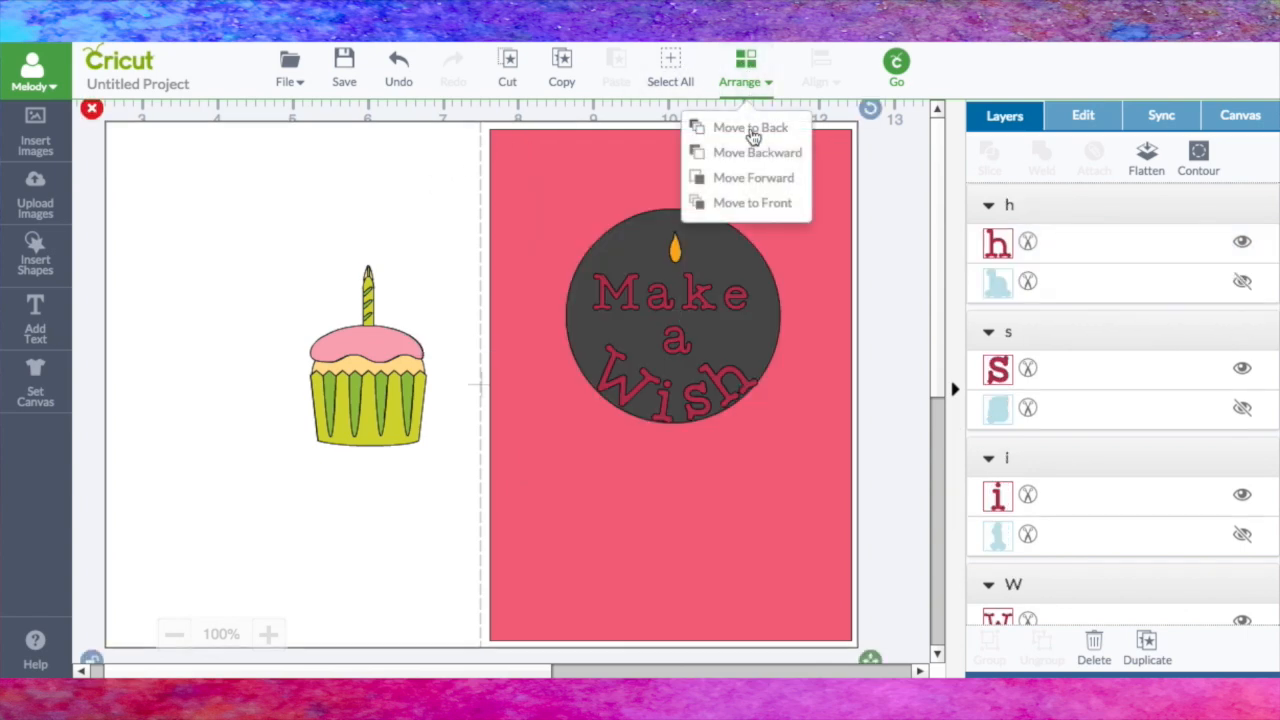
{"action": "left_click", "coordinate": [752, 130]}
{"action": "left_click", "coordinate": [605, 130]}
{"action": "left_click", "coordinate": [746, 70]}
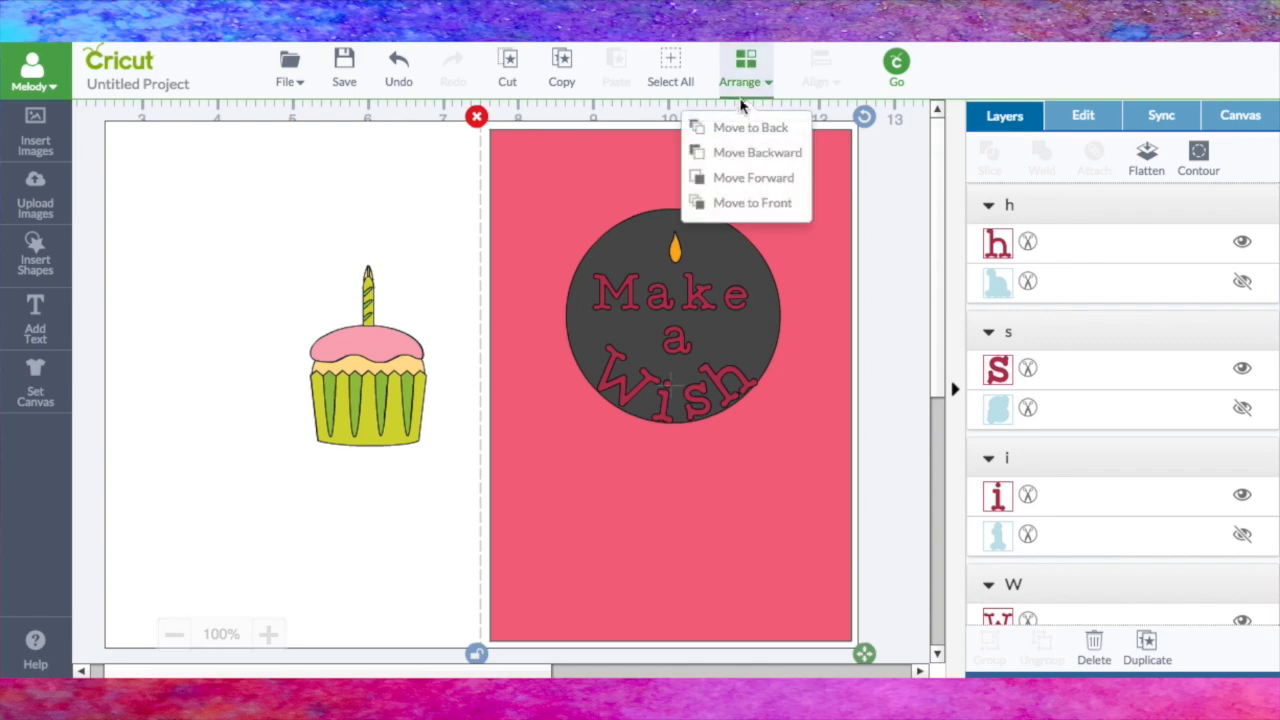
{"action": "left_click", "coordinate": [740, 130]}
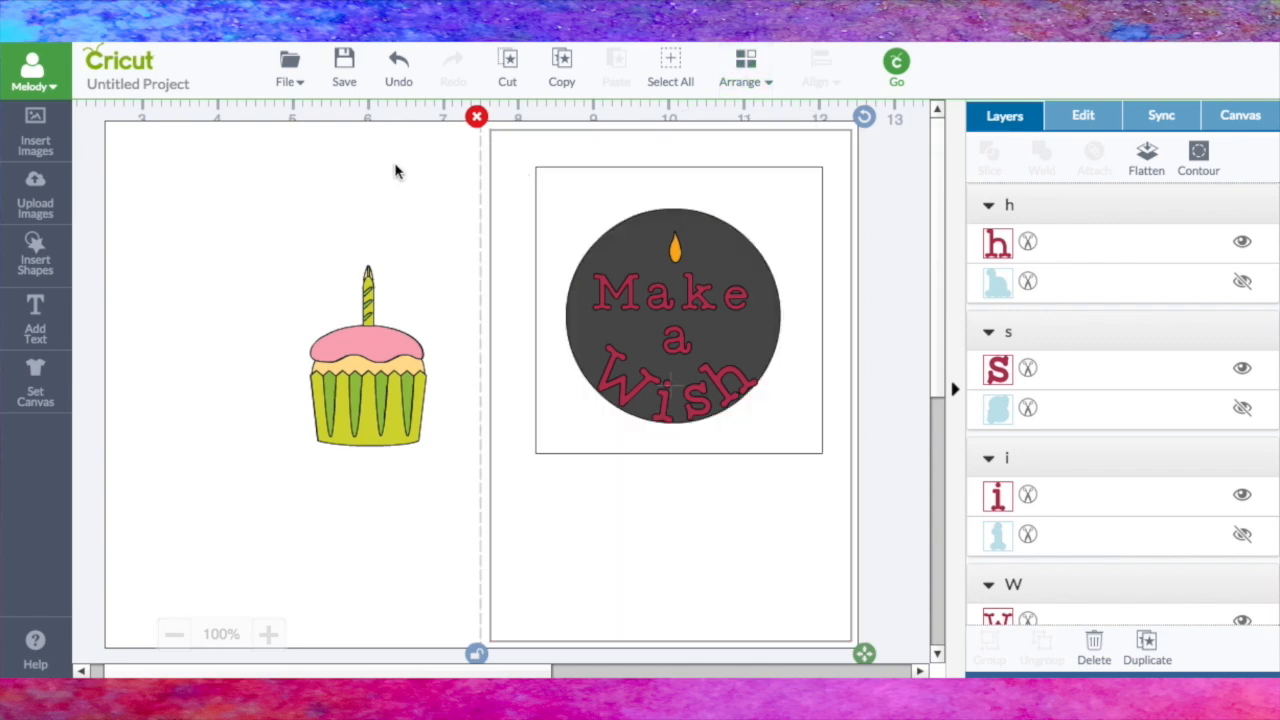
{"action": "left_click", "coordinate": [397, 172]}
{"action": "left_click", "coordinate": [746, 70]}
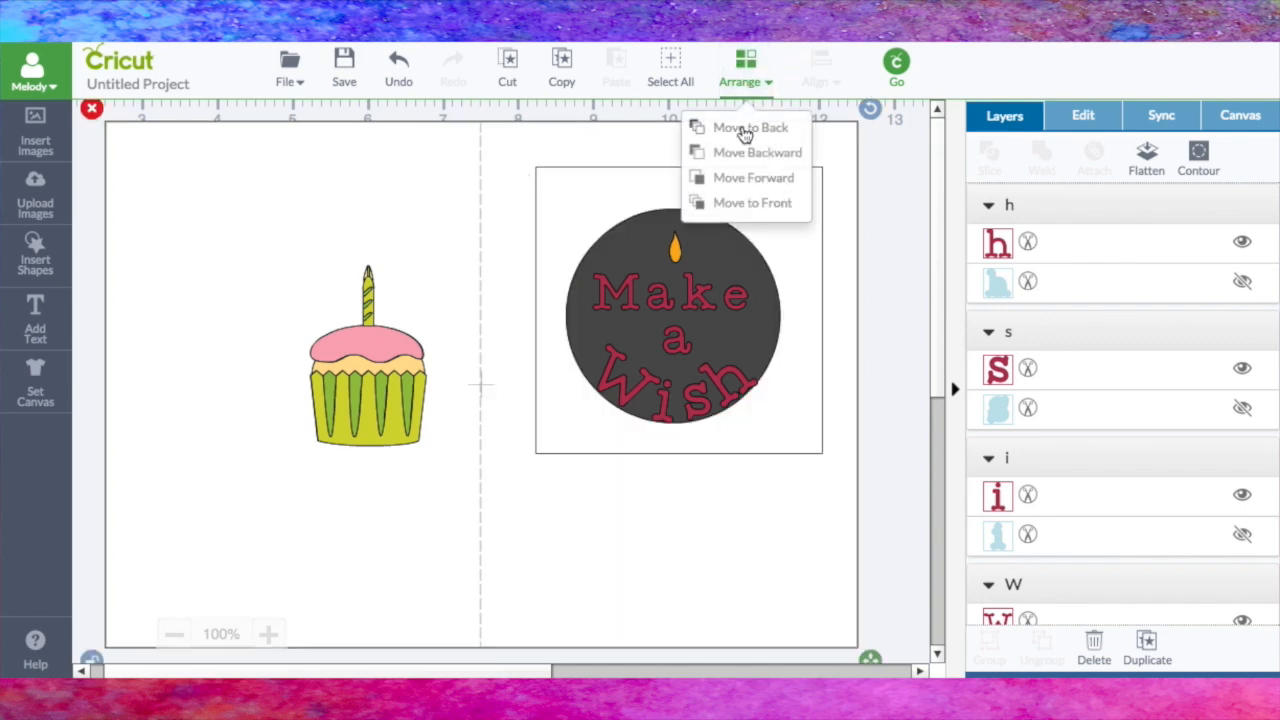
{"action": "left_click", "coordinate": [740, 128]}
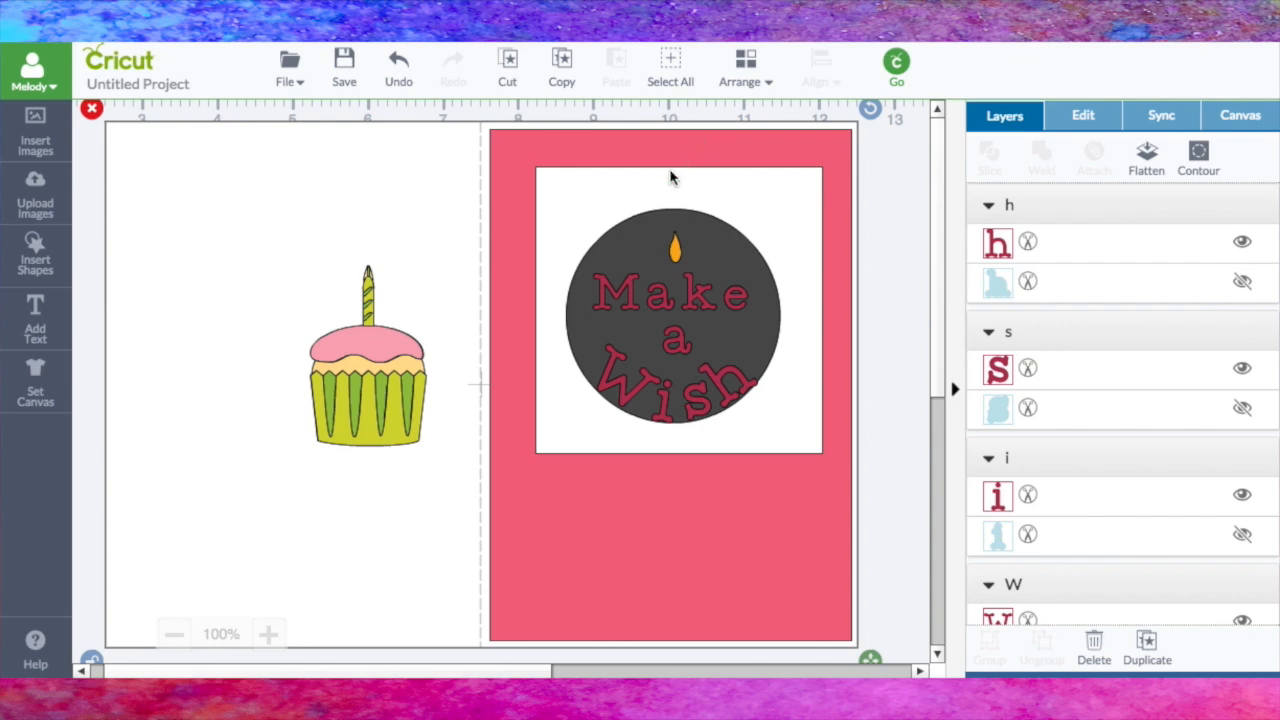
Step: Move the gray circle onto the card's left half and recolor the candle flame black (#000000)
{"action": "left_click", "coordinate": [733, 252]}
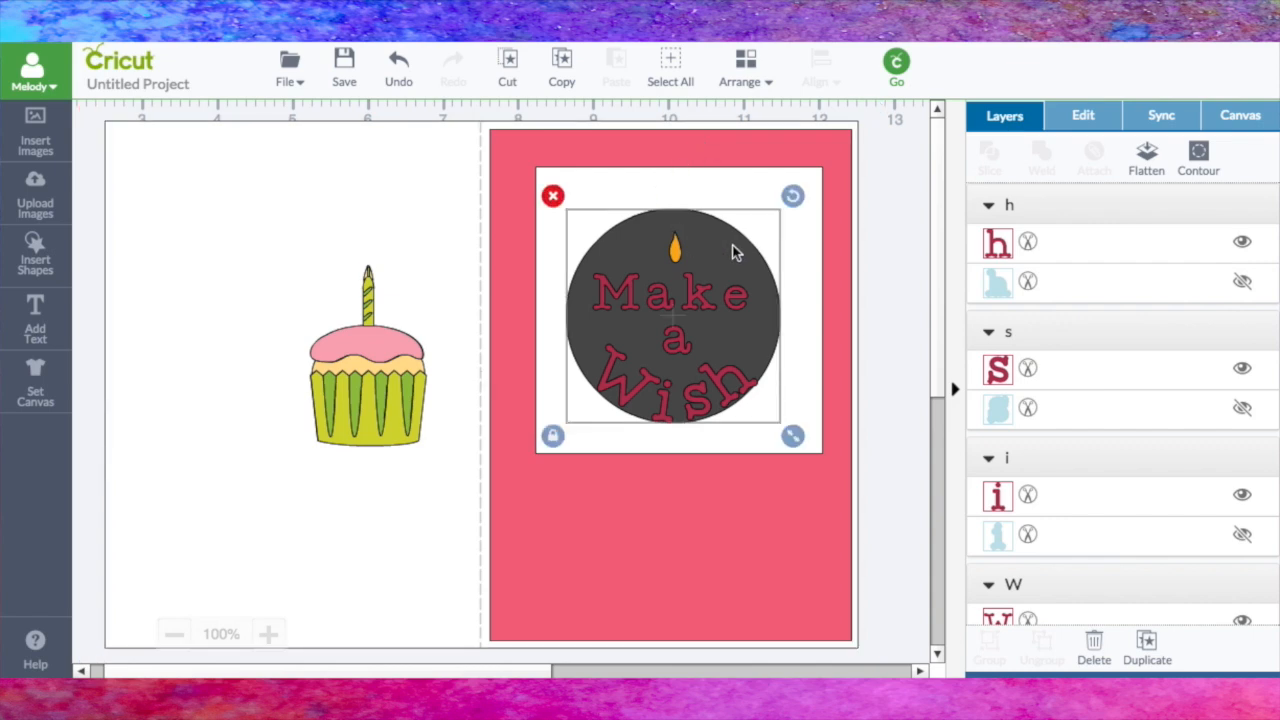
{"action": "left_click_drag", "start_coordinate": [733, 252], "coordinate": [340, 237]}
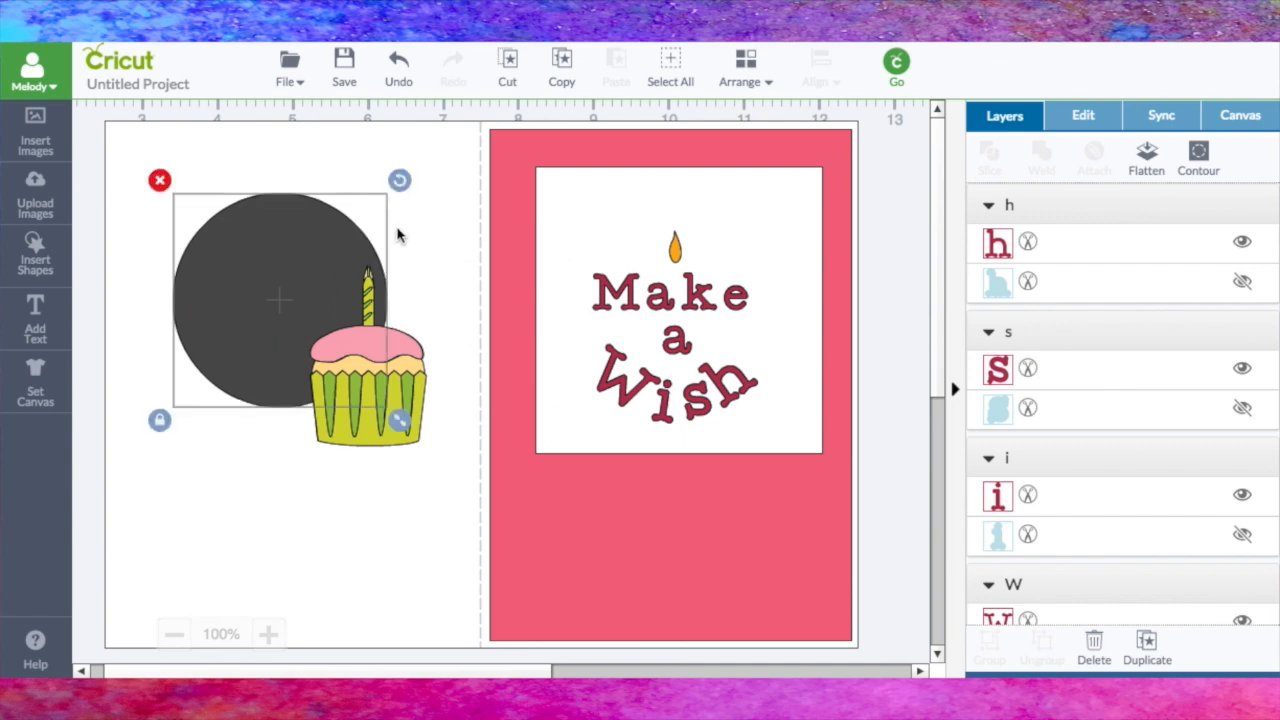
{"action": "left_click", "coordinate": [675, 255]}
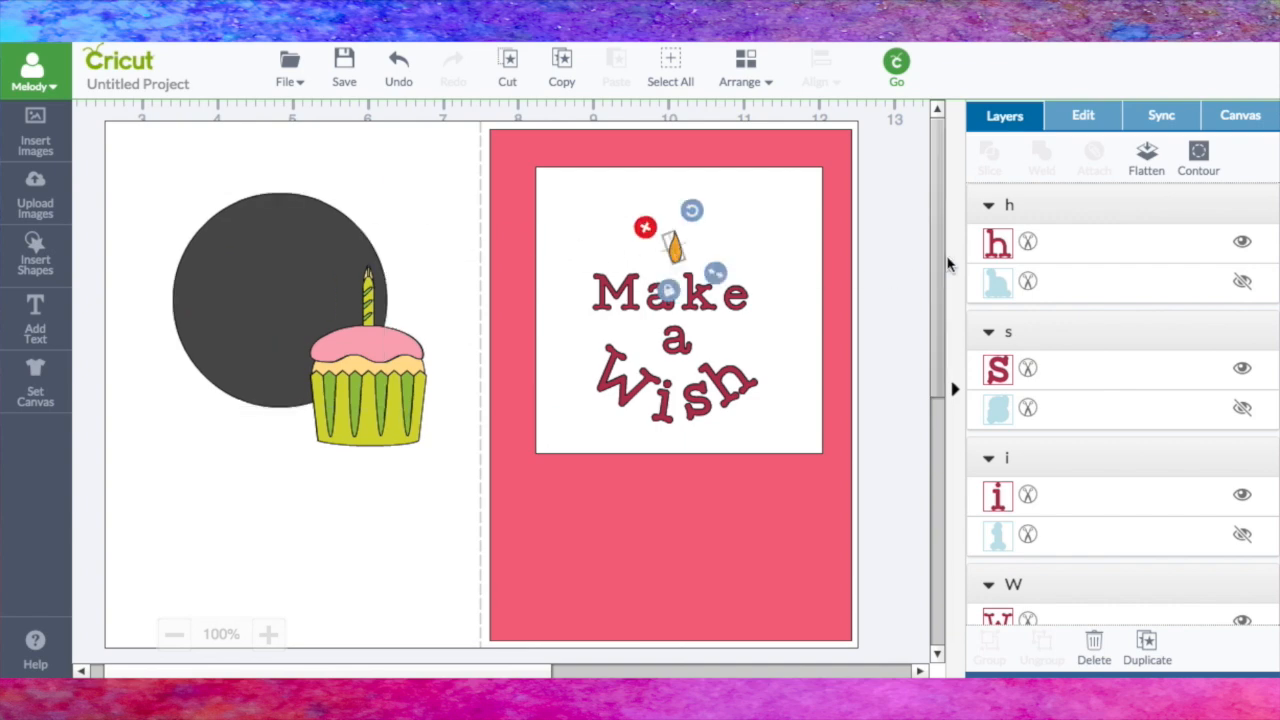
{"action": "scroll", "coordinate": [1025, 287], "scroll_direction": "down", "scroll_amount": 10}
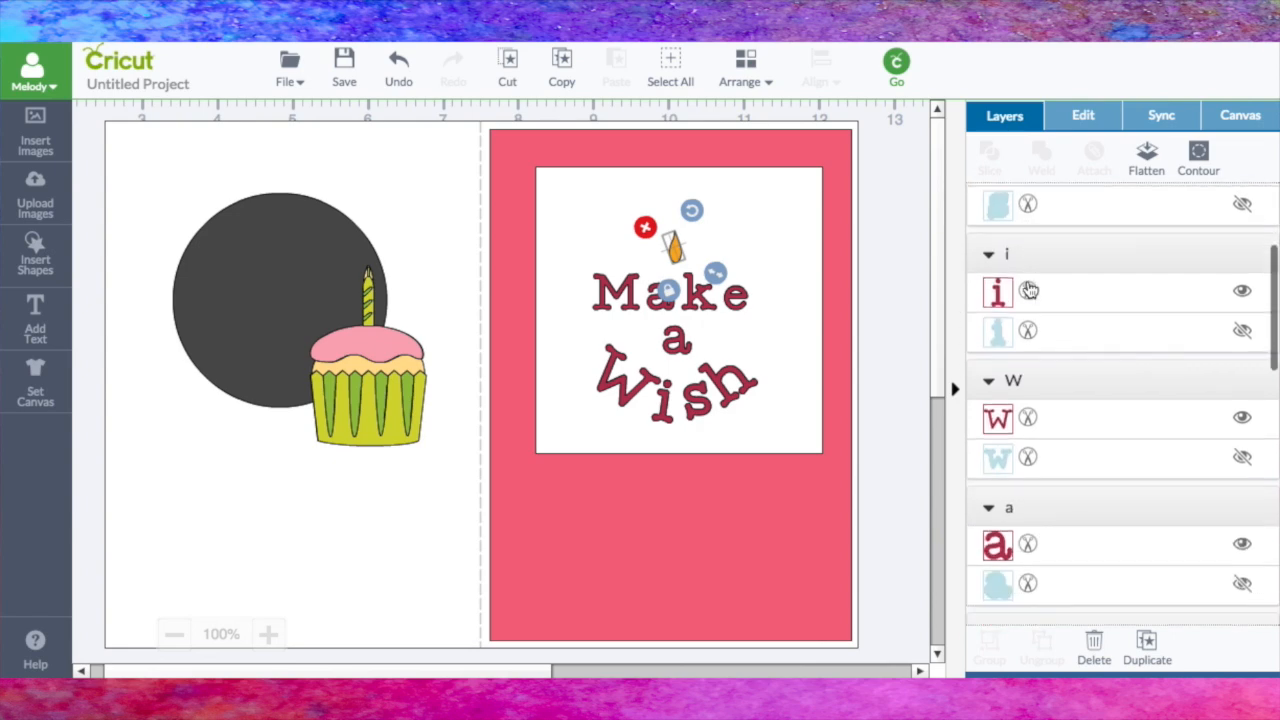
{"action": "scroll", "coordinate": [1029, 290], "scroll_direction": "down", "scroll_amount": 2}
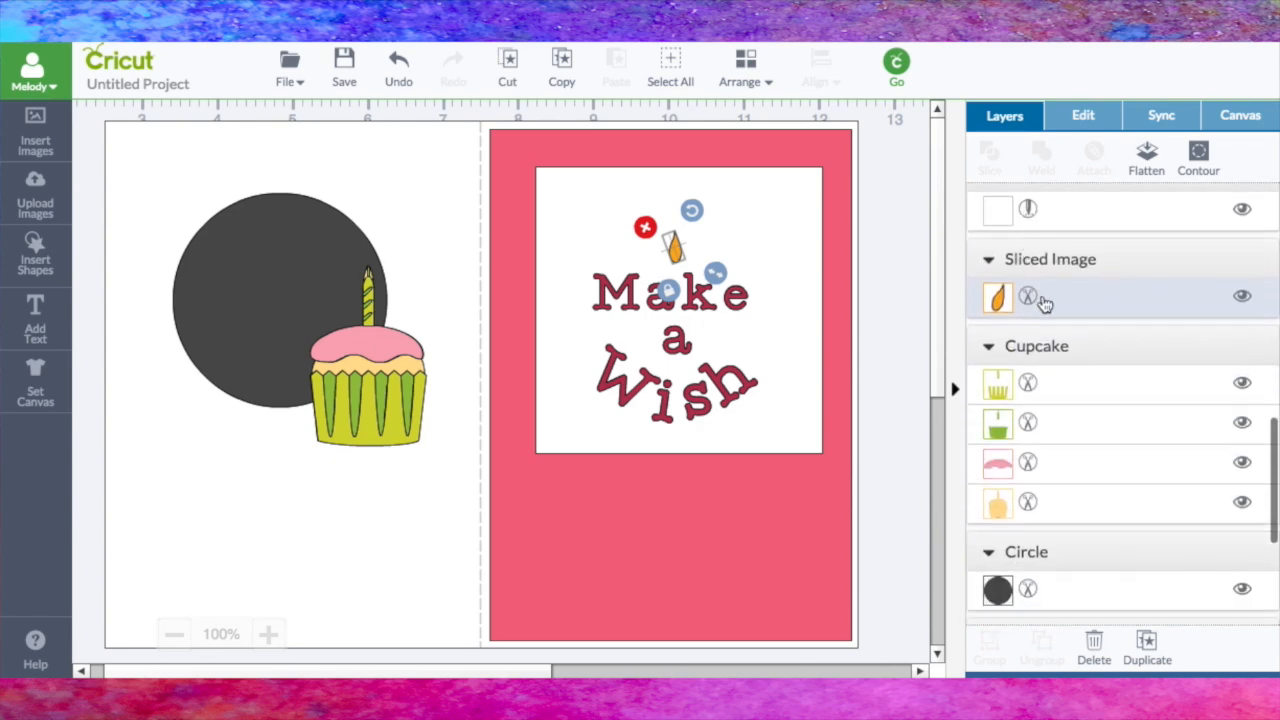
{"action": "left_click", "coordinate": [986, 296]}
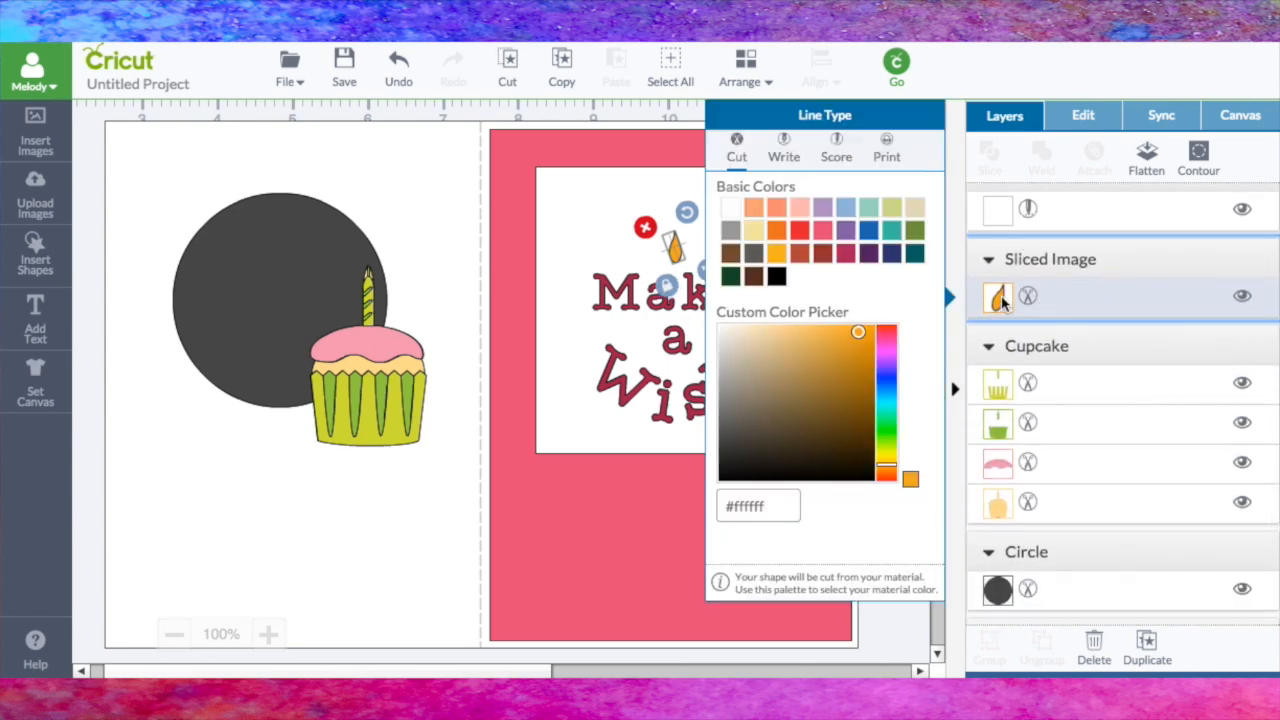
{"action": "left_click", "coordinate": [777, 277]}
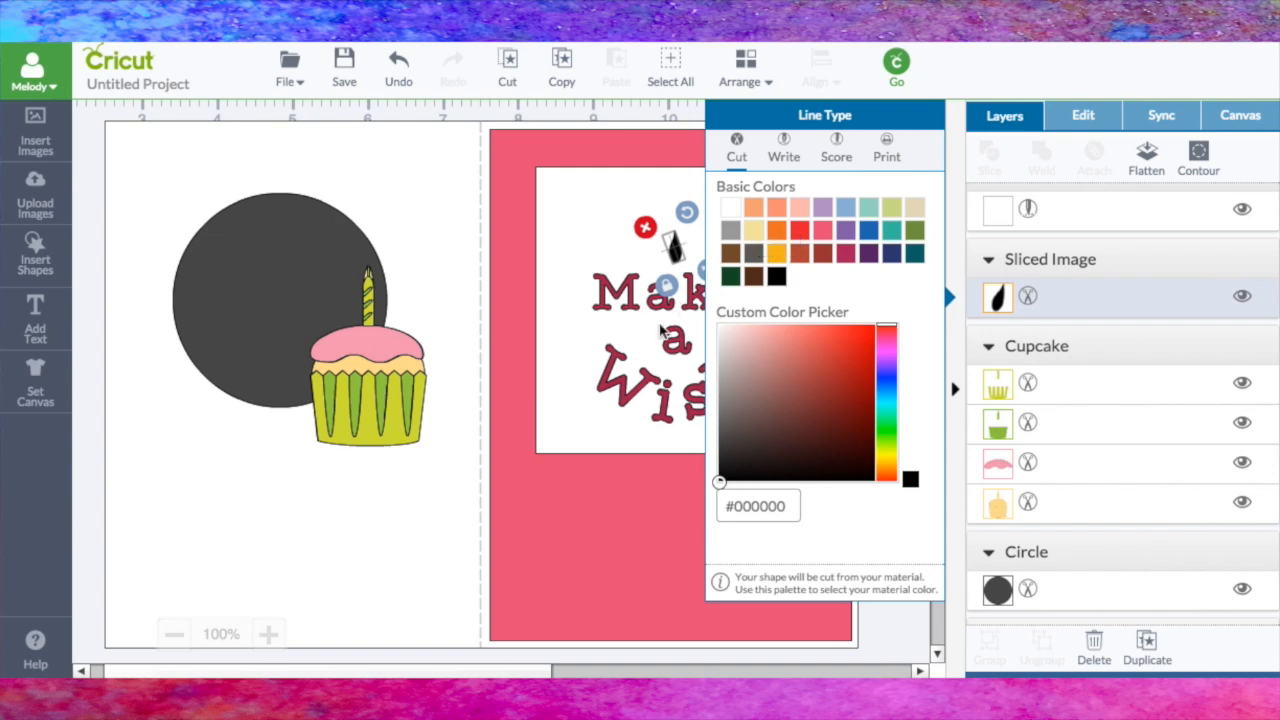
Step: Recolor the "s" black (#000000) and sync the remaining "Make a Wish" letters to the same black
{"action": "left_click", "coordinate": [607, 303]}
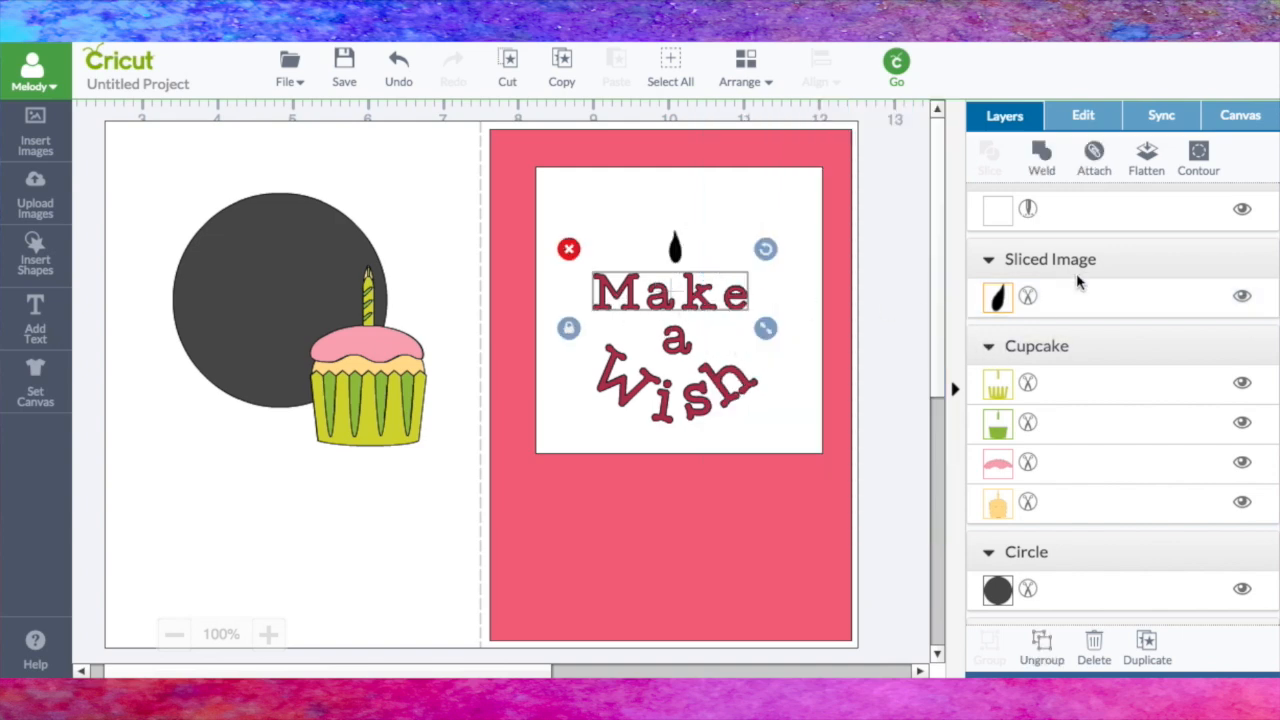
{"action": "scroll", "coordinate": [1076, 278], "scroll_direction": "up", "scroll_amount": 3}
{"action": "scroll", "coordinate": [1076, 273], "scroll_direction": "up", "scroll_amount": 4}
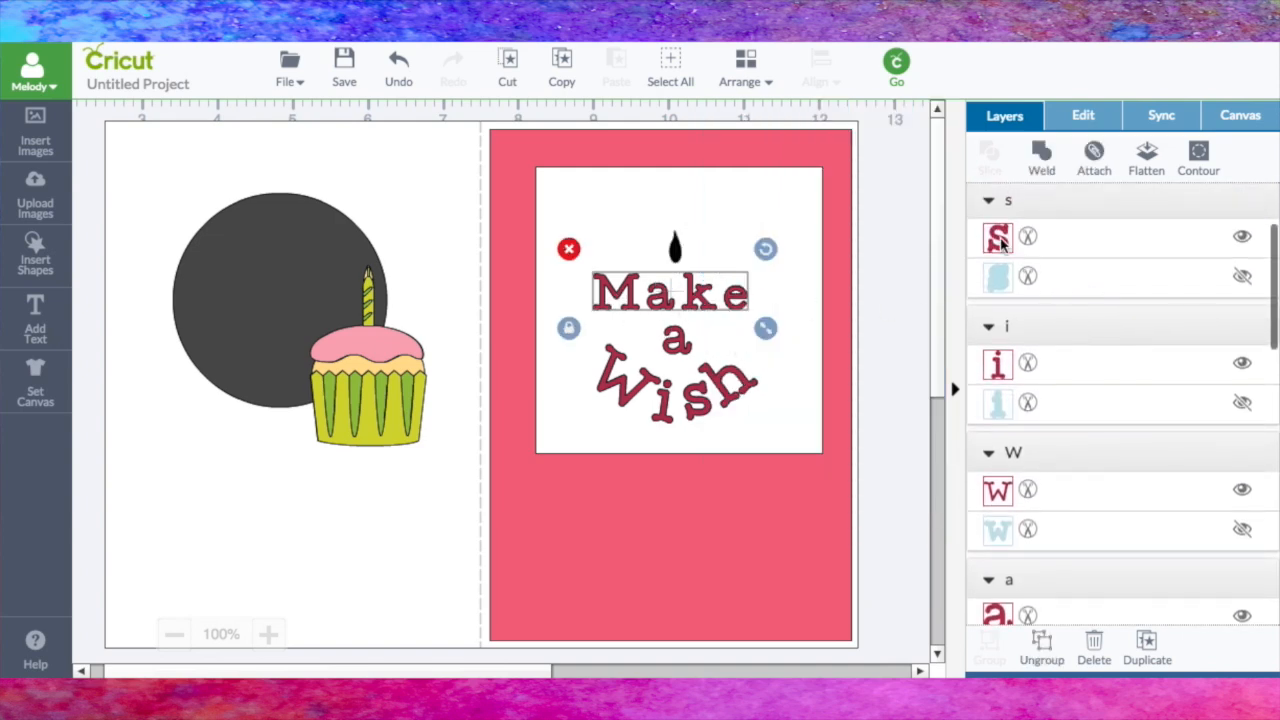
{"action": "left_click", "coordinate": [998, 237]}
{"action": "left_click", "coordinate": [776, 276]}
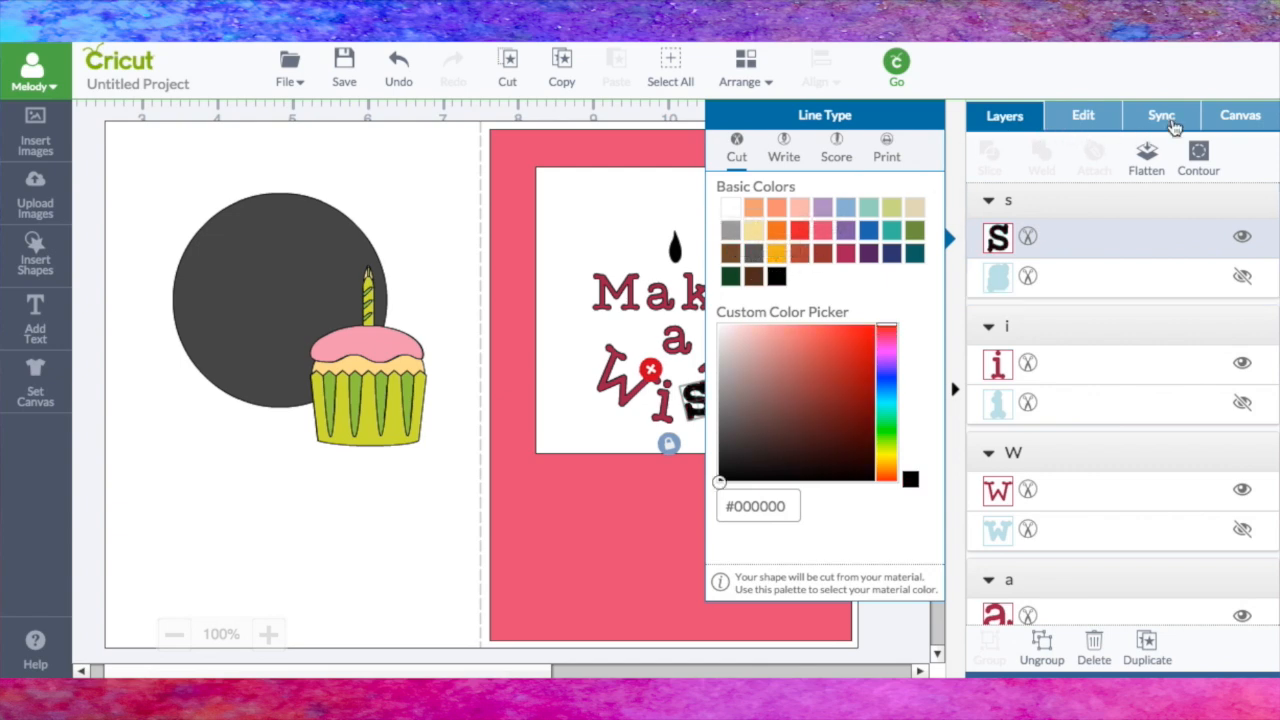
{"action": "left_click", "coordinate": [1172, 126]}
{"action": "left_click_drag", "start_coordinate": [1049, 306], "coordinate": [978, 274]}
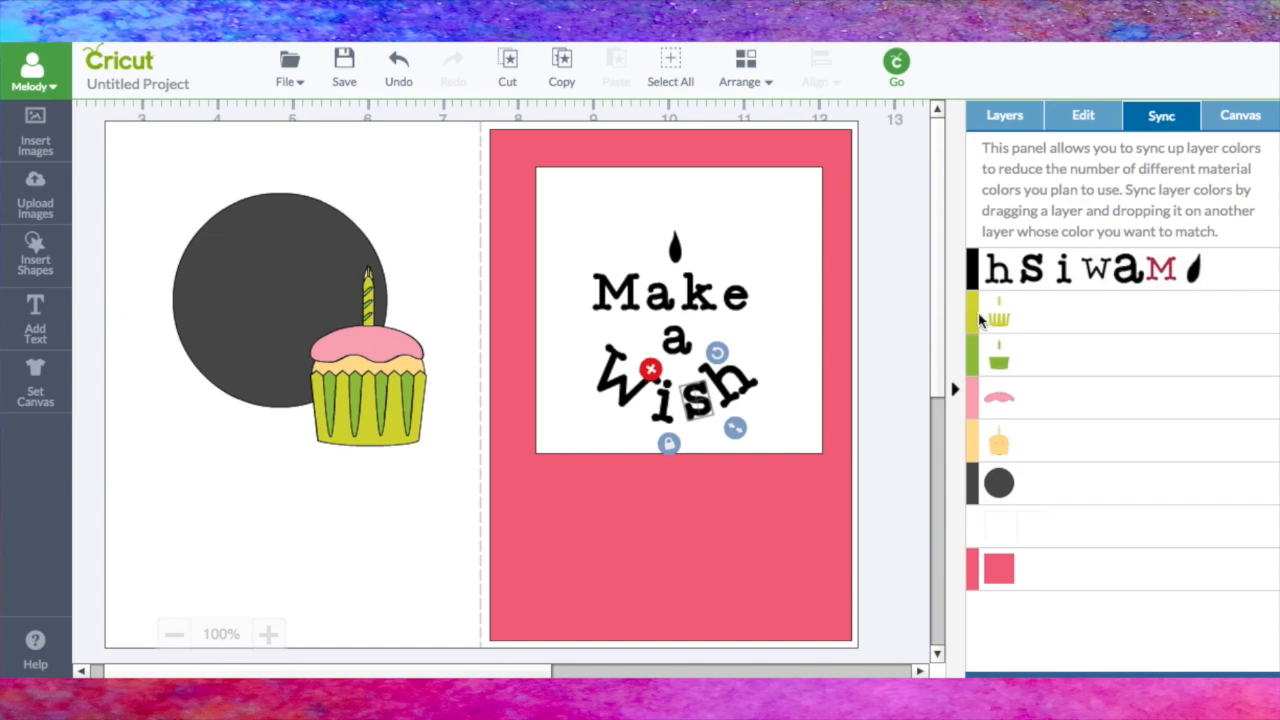
Step: Center the white square behind the lettering and move the pink panel, white base and score line away from it
{"action": "left_click", "coordinate": [899, 217]}
{"action": "left_click_drag", "start_coordinate": [800, 193], "coordinate": [797, 207]}
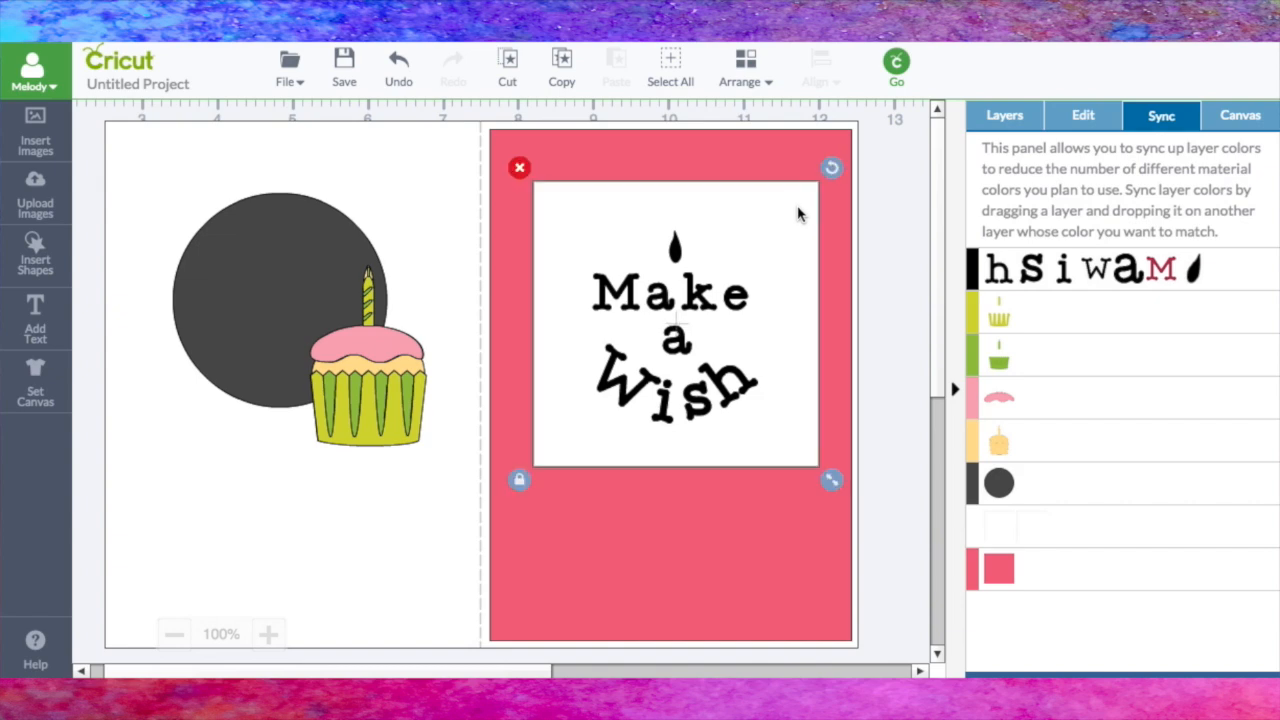
{"action": "left_click_drag", "start_coordinate": [751, 148], "coordinate": [311, 248]}
{"action": "left_click_drag", "start_coordinate": [480, 141], "coordinate": [100, 255]}
{"action": "left_click_drag", "start_coordinate": [489, 283], "coordinate": [401, 466]}
{"action": "left_click", "coordinate": [531, 535]}
{"action": "left_click_drag", "start_coordinate": [531, 538], "coordinate": [478, 675]}
Step: Flatten the "Make a Wish" lettering, flame and white square into one image and move it beyond the card's right side
{"action": "left_click_drag", "start_coordinate": [493, 146], "coordinate": [855, 500]}
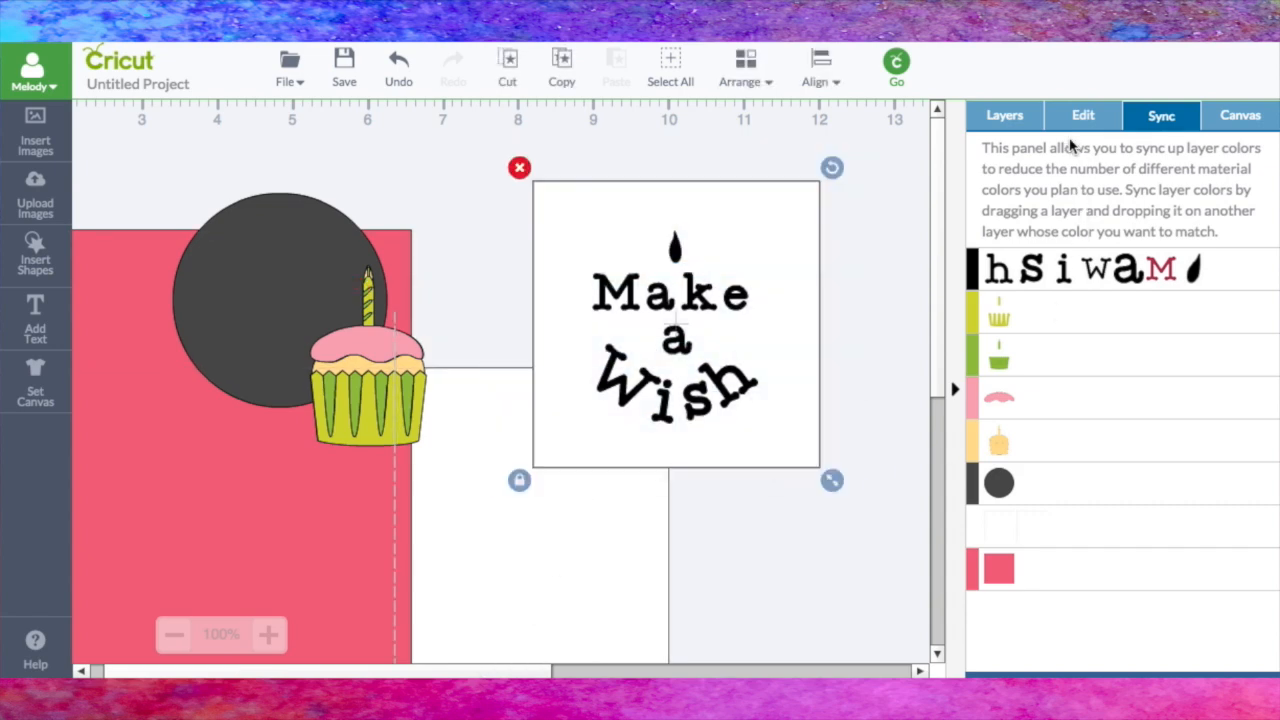
{"action": "left_click", "coordinate": [1006, 120]}
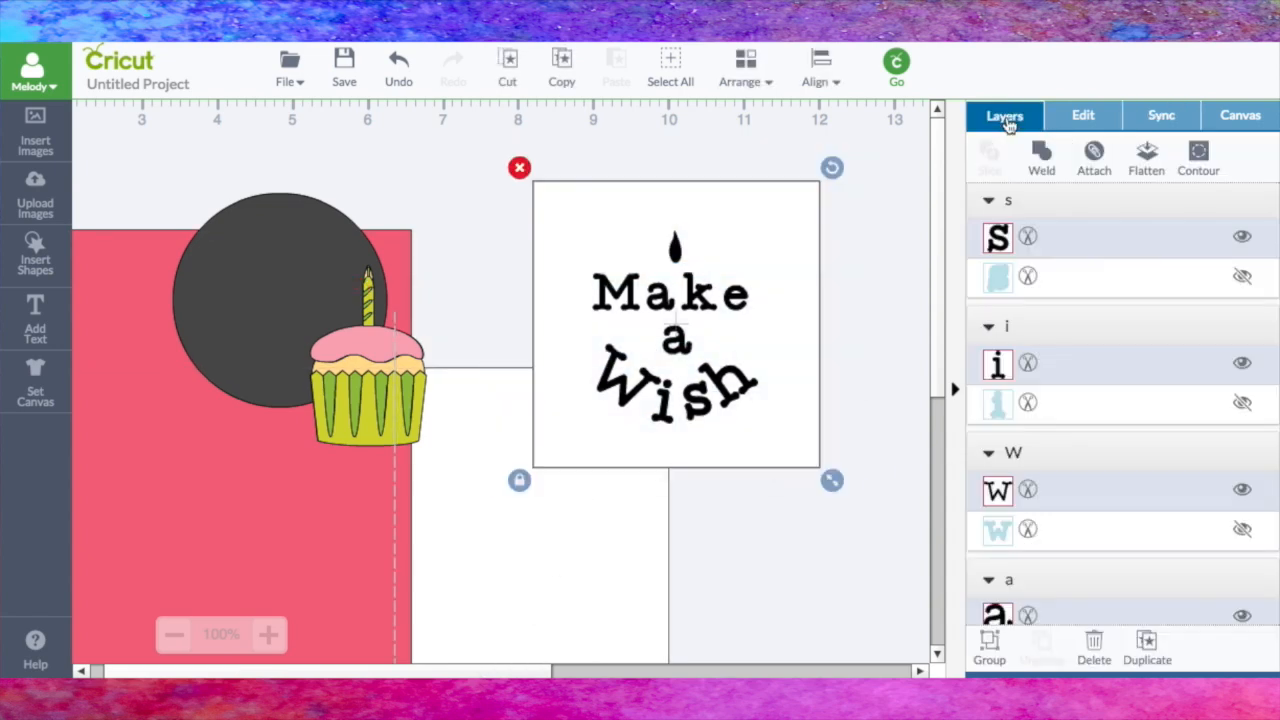
{"action": "left_click", "coordinate": [1147, 162]}
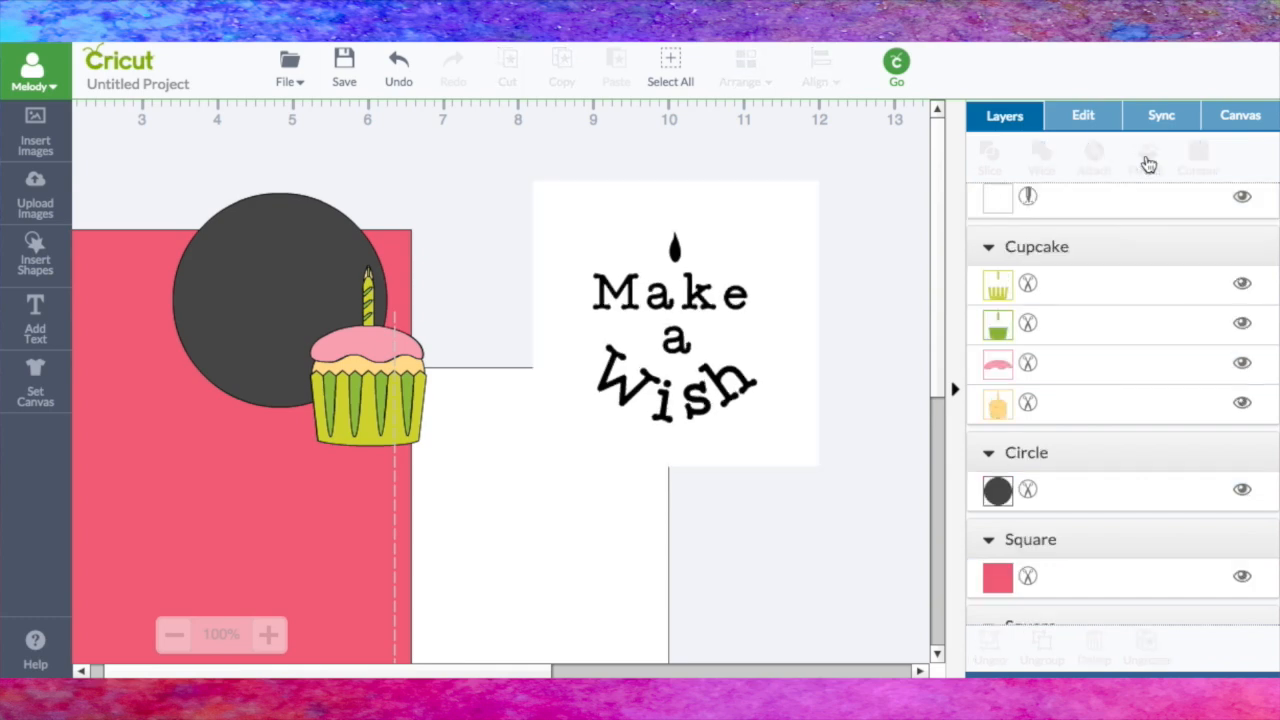
{"action": "left_click_drag", "start_coordinate": [770, 306], "coordinate": [815, 253]}
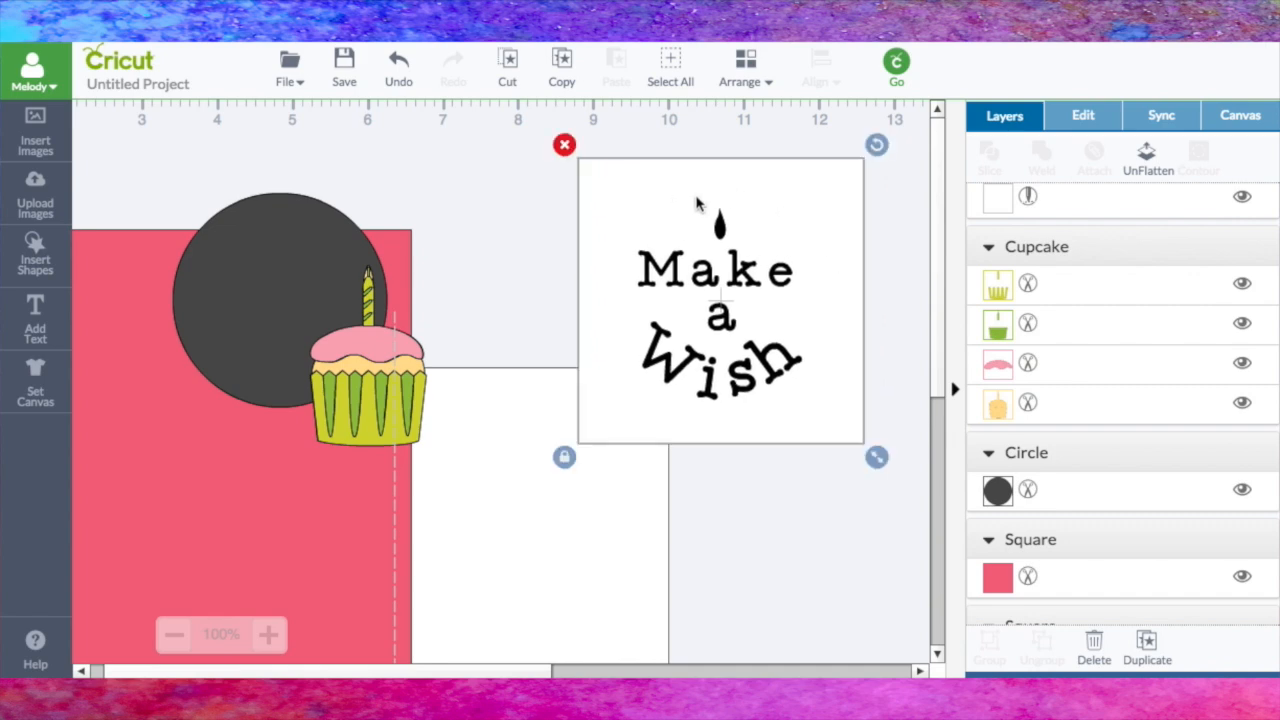
{"action": "left_click_drag", "start_coordinate": [768, 198], "coordinate": [883, 174]}
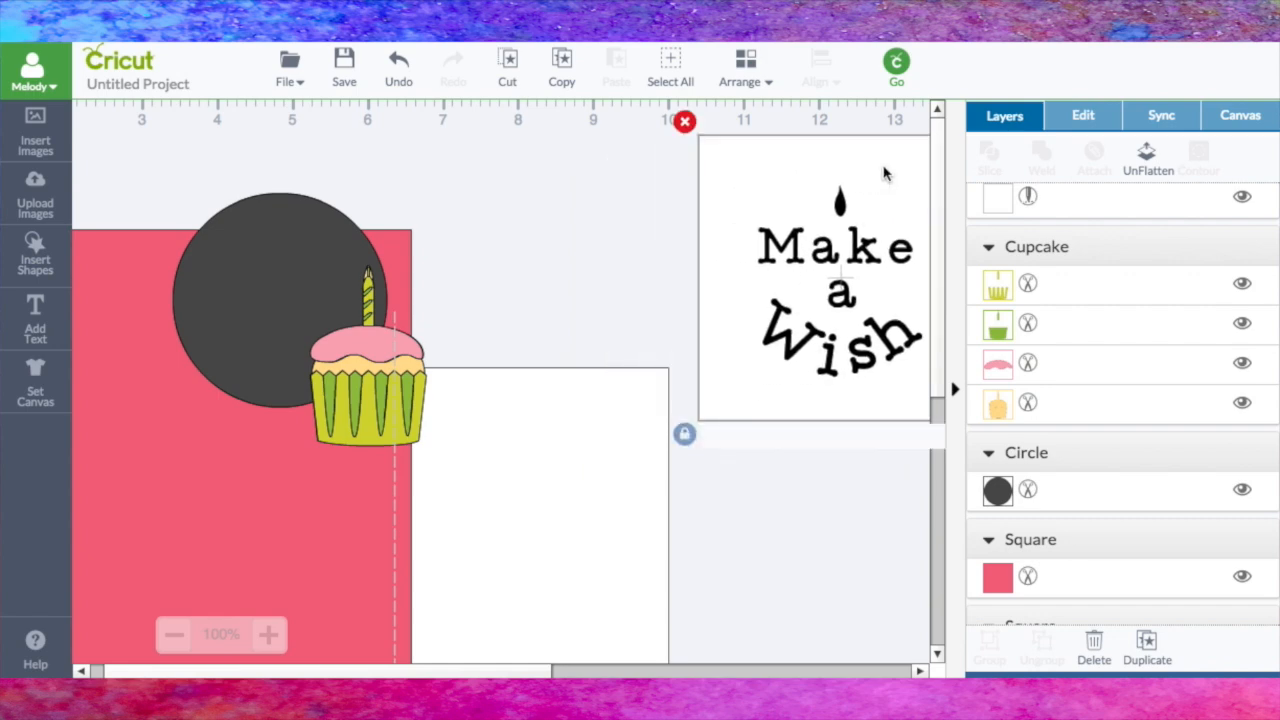
{"action": "left_click_drag", "start_coordinate": [800, 158], "coordinate": [822, 186]}
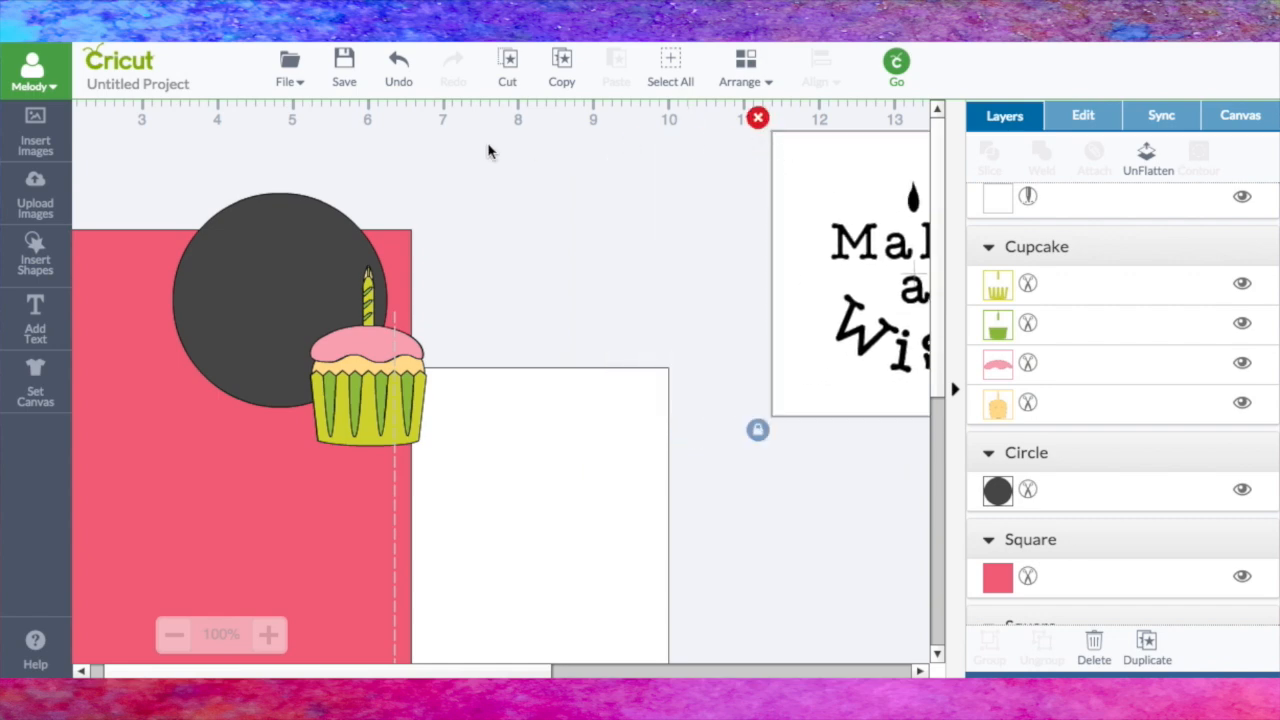
Step: Save the project as "Happy Birthday cupcake"
{"action": "left_click", "coordinate": [345, 66]}
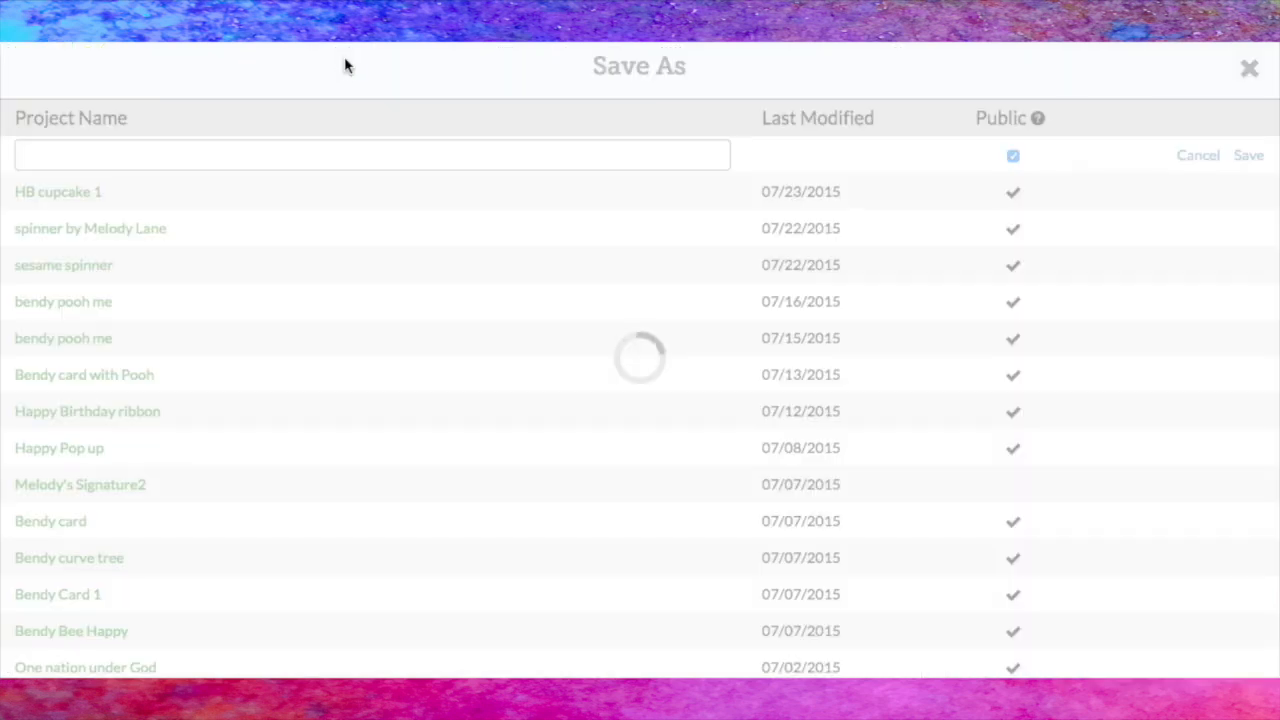
{"action": "type", "text": "Happy Birthday cupcake"}
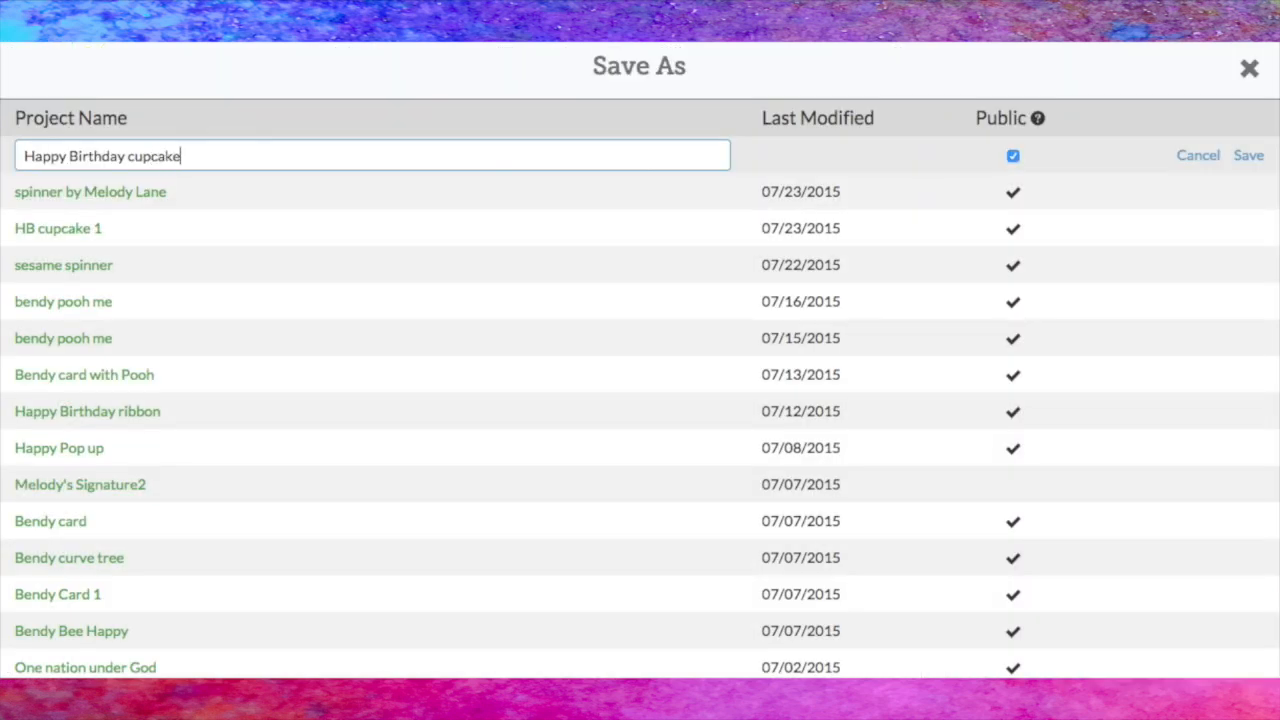
{"action": "left_click", "coordinate": [1248, 156]}
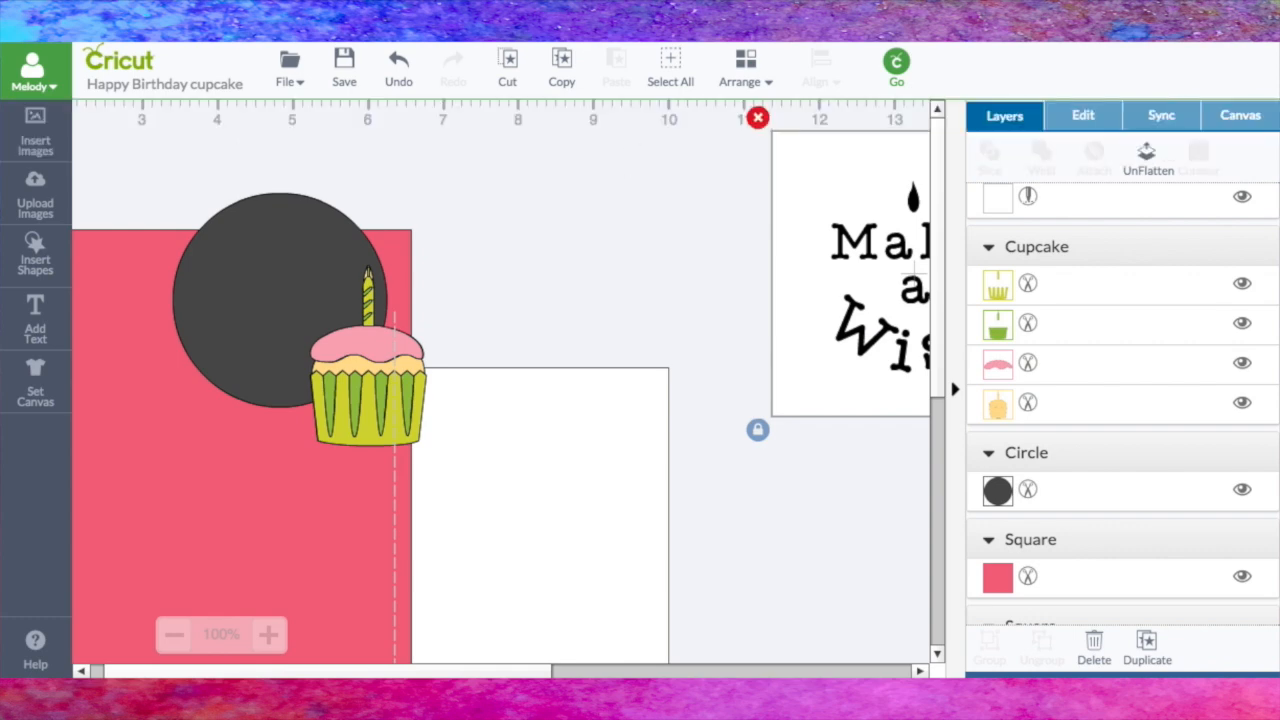
Step: Move the white card base up and clear the flattened lettering, pink panel, gray circle and cupcake off it
{"action": "left_click_drag", "start_coordinate": [587, 469], "coordinate": [774, 223]}
{"action": "left_click", "coordinate": [173, 636]}
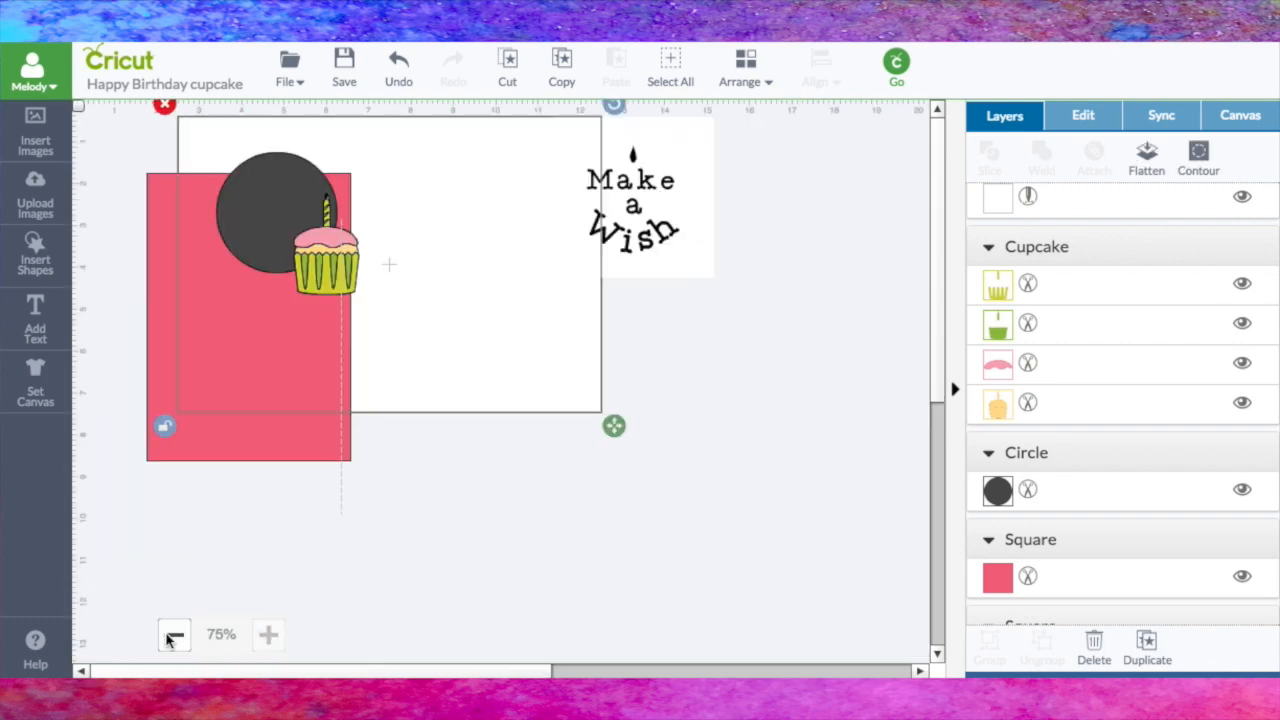
{"action": "left_click_drag", "start_coordinate": [680, 205], "coordinate": [963, 312]}
{"action": "left_click_drag", "start_coordinate": [261, 336], "coordinate": [764, 390]}
{"action": "left_click_drag", "start_coordinate": [294, 206], "coordinate": [196, 540]}
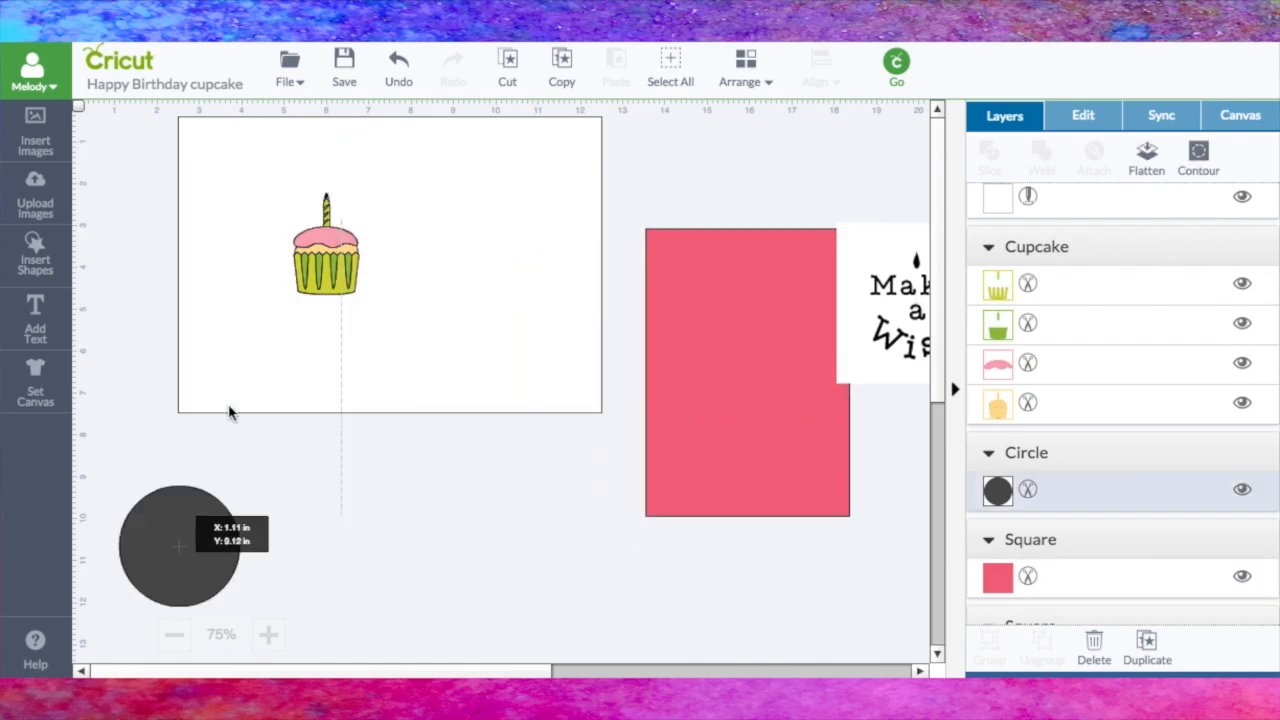
{"action": "left_click_drag", "start_coordinate": [356, 258], "coordinate": [860, 205]}
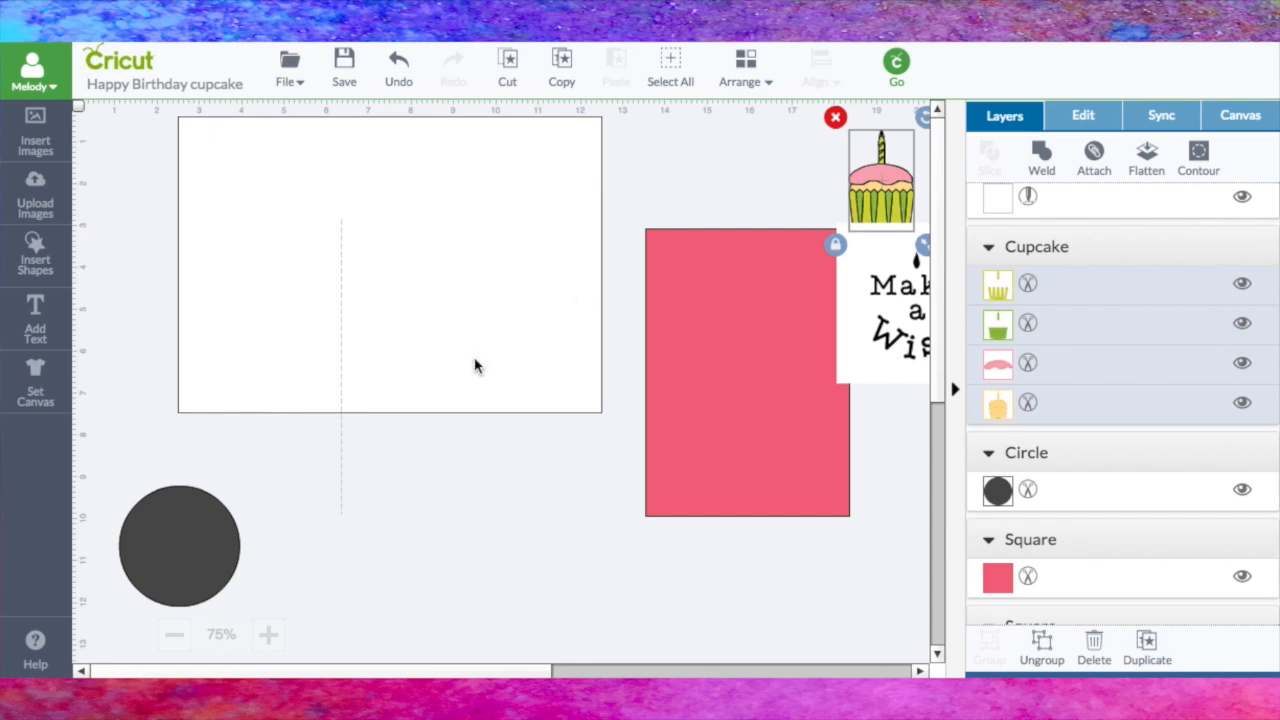
Step: Move the score line onto the white card base and align the two with Center
{"action": "left_click_drag", "start_coordinate": [341, 328], "coordinate": [394, 225]}
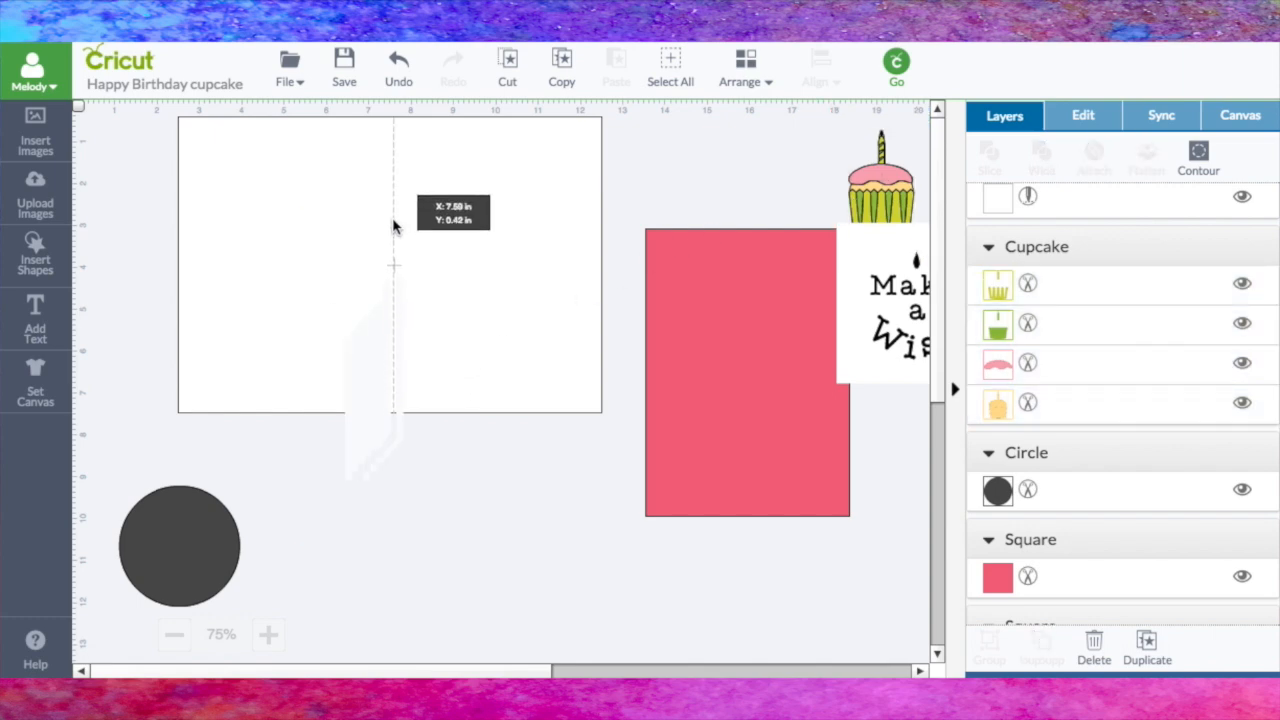
{"action": "left_click_drag", "start_coordinate": [152, 112], "coordinate": [646, 458]}
{"action": "left_click", "coordinate": [818, 68]}
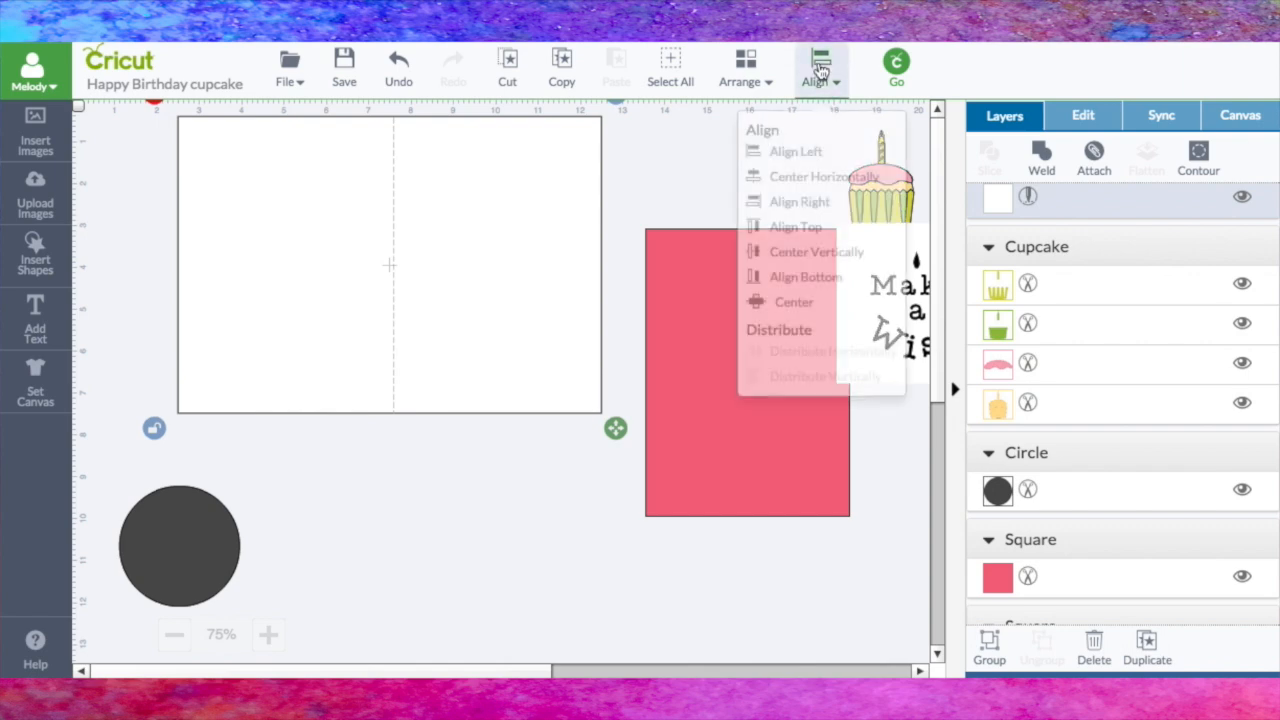
{"action": "left_click", "coordinate": [814, 308]}
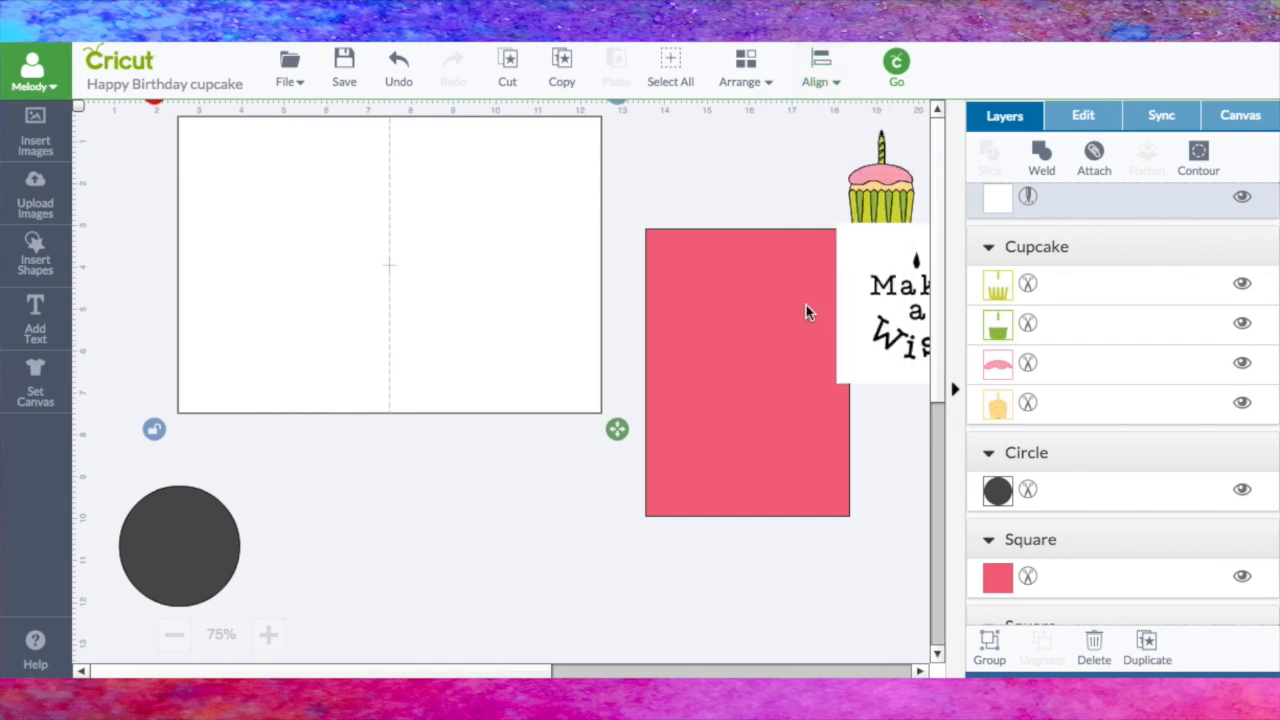
Step: Place the pink panel on the card base's left half and the gray circle on the panel's upper half
{"action": "left_click_drag", "start_coordinate": [741, 327], "coordinate": [276, 213]}
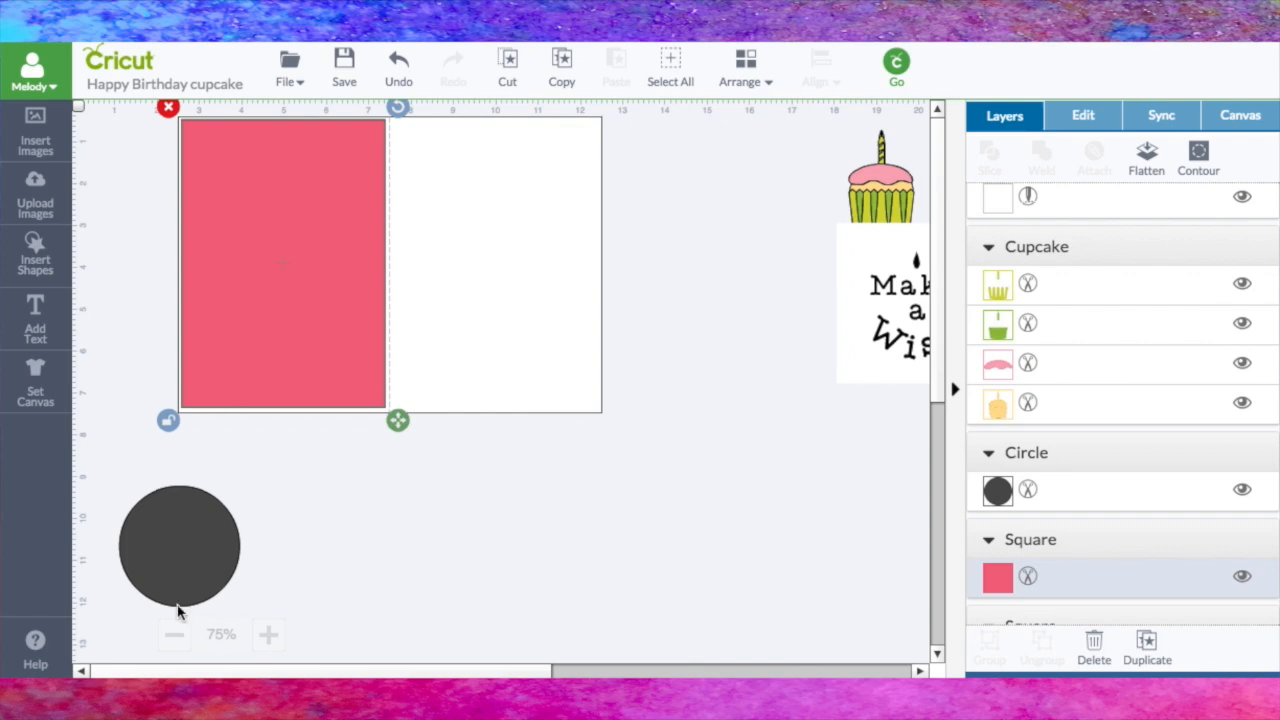
{"action": "left_click_drag", "start_coordinate": [175, 567], "coordinate": [265, 221]}
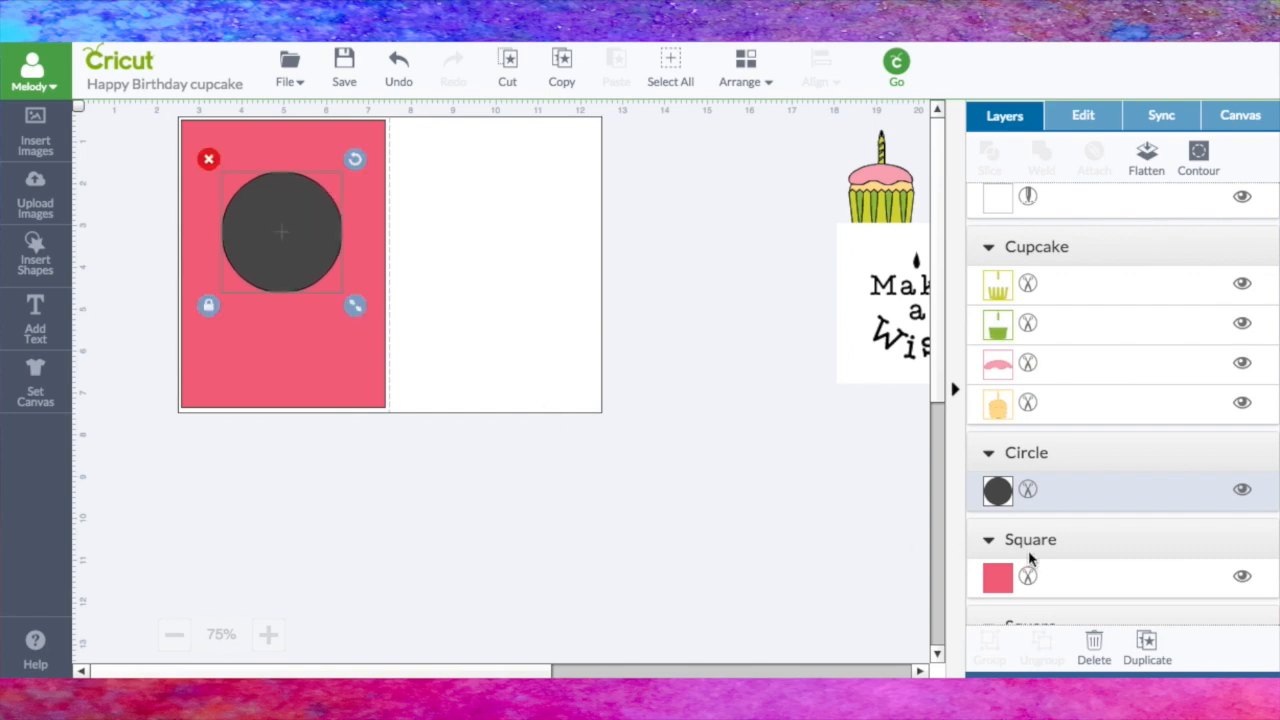
Step: Duplicate the gray circle twice, moving the first copy beside the flattened lettering
{"action": "left_click", "coordinate": [1150, 648]}
{"action": "left_click_drag", "start_coordinate": [334, 234], "coordinate": [856, 293]}
{"action": "left_click", "coordinate": [311, 234]}
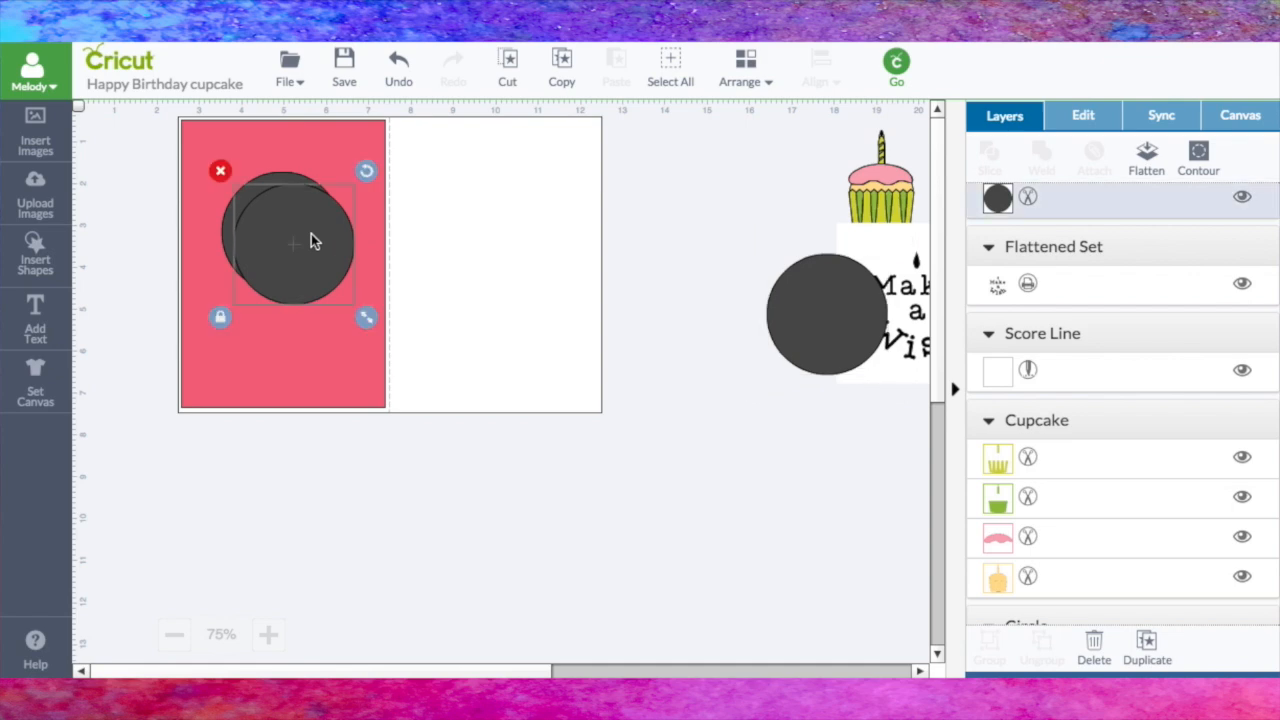
Step: Shrink the second circle copy slightly and stack it with the original gray circle in the empty area below the card
{"action": "left_click_drag", "start_coordinate": [364, 308], "coordinate": [364, 322]}
{"action": "left_click_drag", "start_coordinate": [309, 251], "coordinate": [342, 555]}
{"action": "left_click_drag", "start_coordinate": [331, 498], "coordinate": [291, 536]}
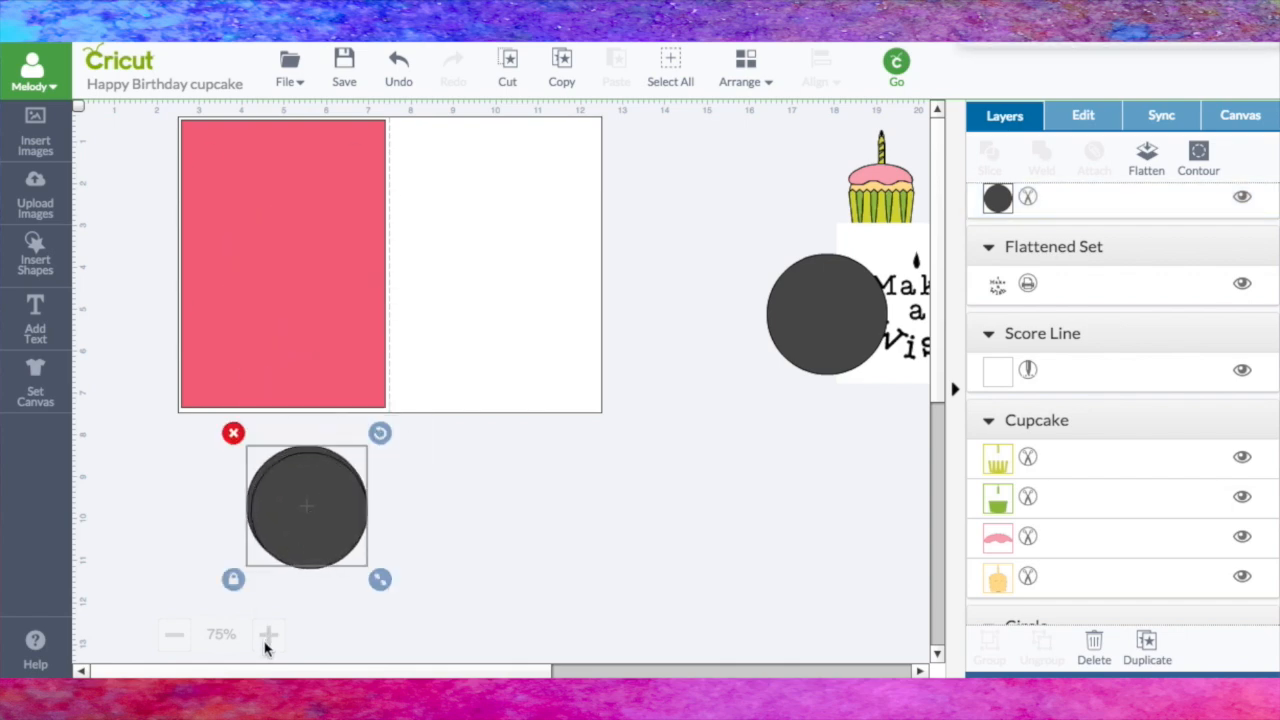
{"action": "left_click", "coordinate": [268, 634]}
{"action": "mouse_move", "coordinate": [940, 323]}
{"action": "left_mouse_down"}
{"action": "mouse_move", "coordinate": [941, 355]}
{"action": "mouse_move", "coordinate": [941, 341]}
{"action": "left_mouse_up"}
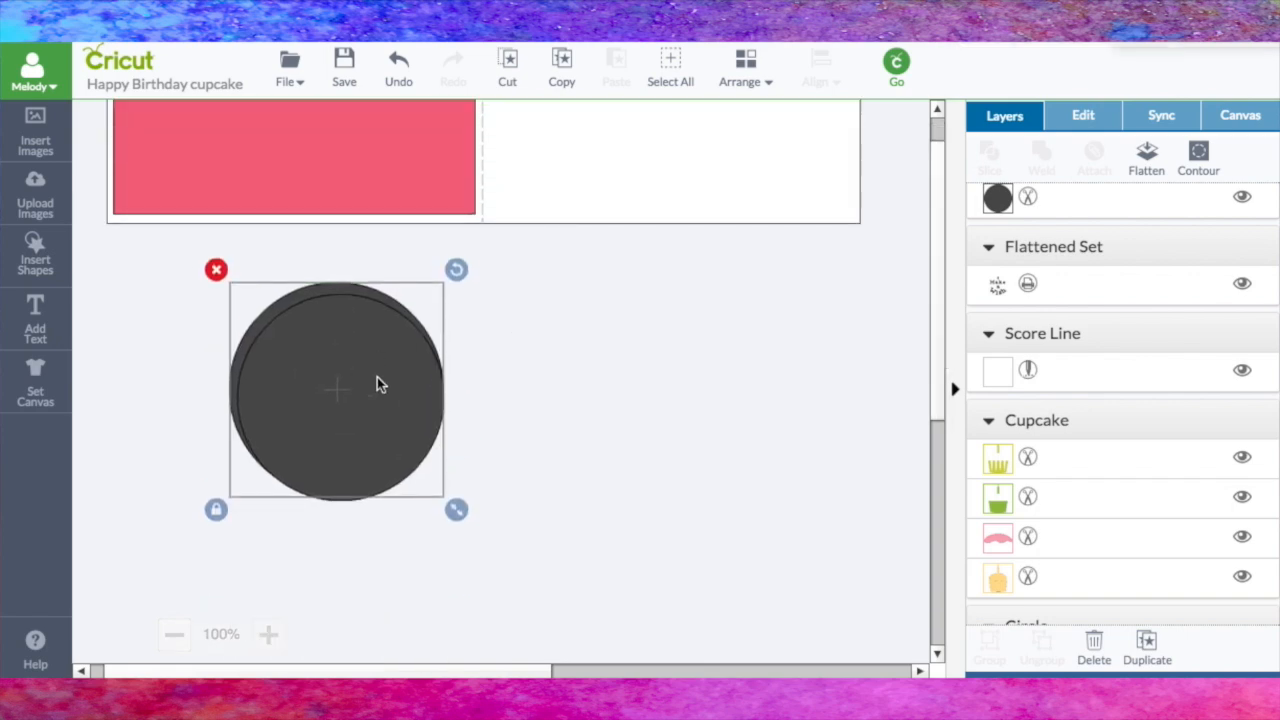
{"action": "left_click_drag", "start_coordinate": [377, 375], "coordinate": [376, 378]}
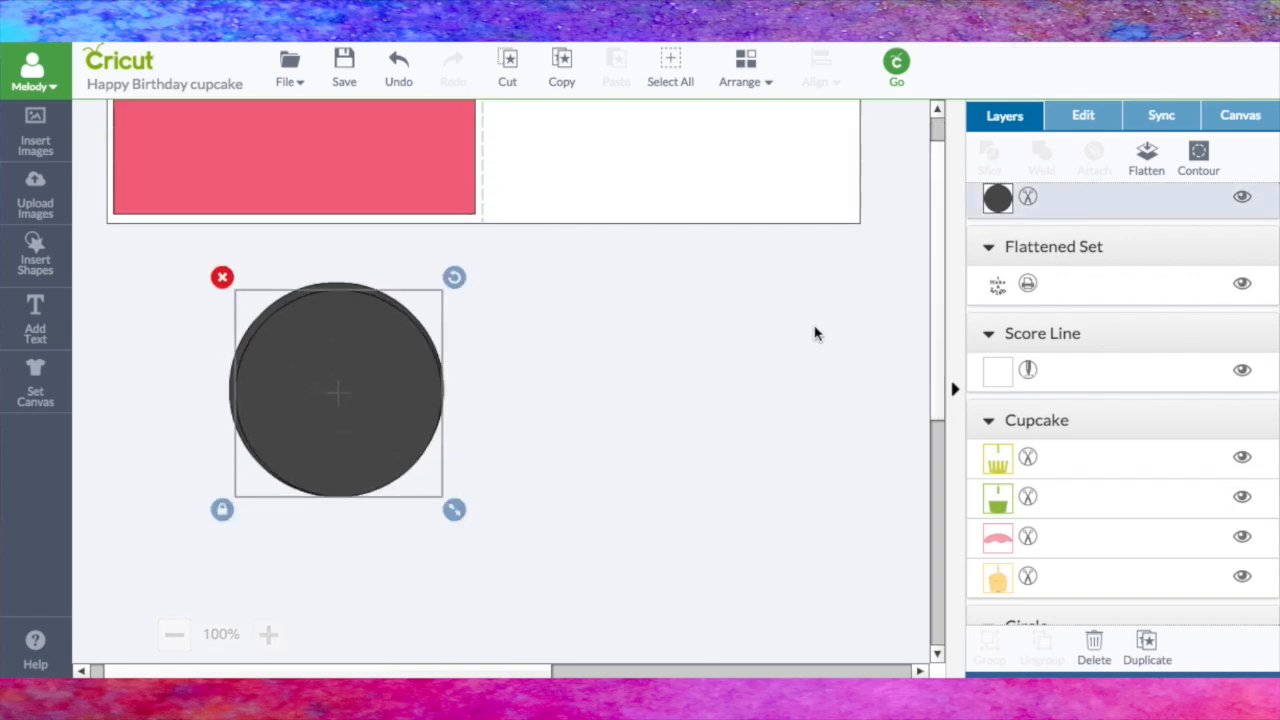
Step: Recolor the smaller circle purple and nudge it within the larger gray circle
{"action": "left_click", "coordinate": [988, 205]}
{"action": "left_click", "coordinate": [822, 207]}
{"action": "left_click_drag", "start_coordinate": [367, 395], "coordinate": [366, 391]}
{"action": "left_click", "coordinate": [608, 366]}
Step: Align the purple and gray circles with Center so that they are concentric
{"action": "left_click_drag", "start_coordinate": [165, 257], "coordinate": [608, 553]}
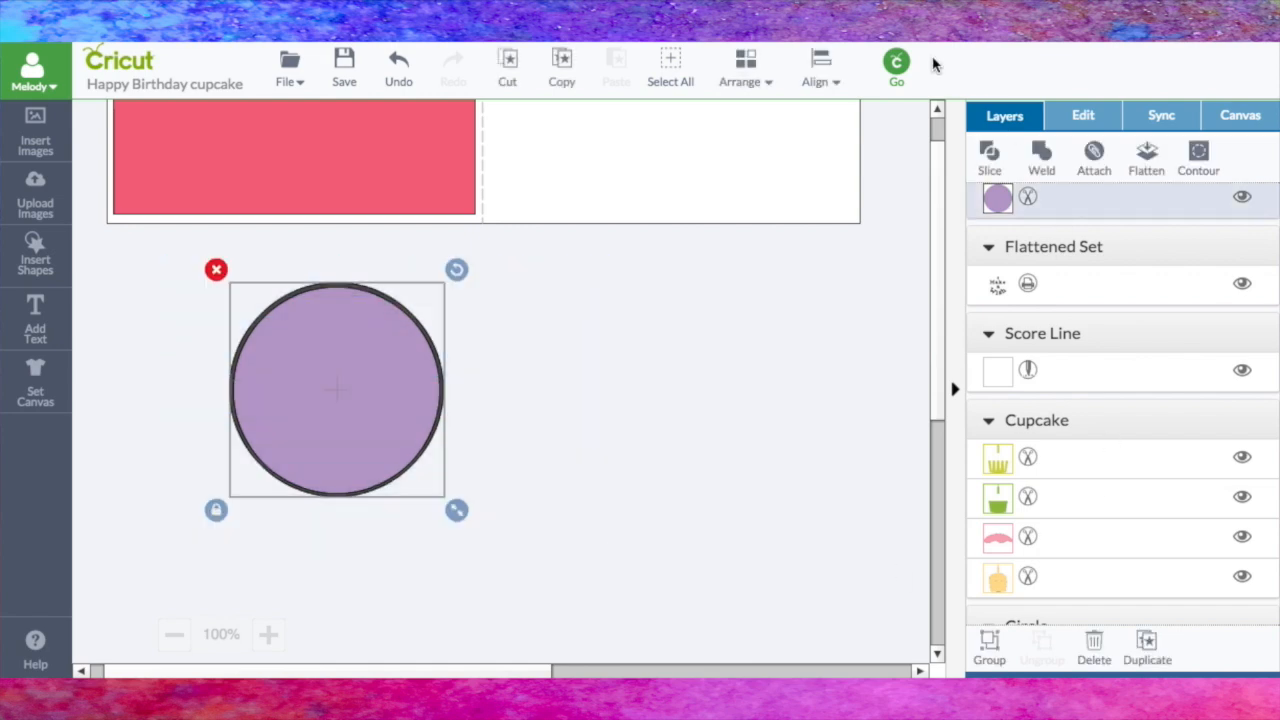
{"action": "left_click", "coordinate": [817, 68]}
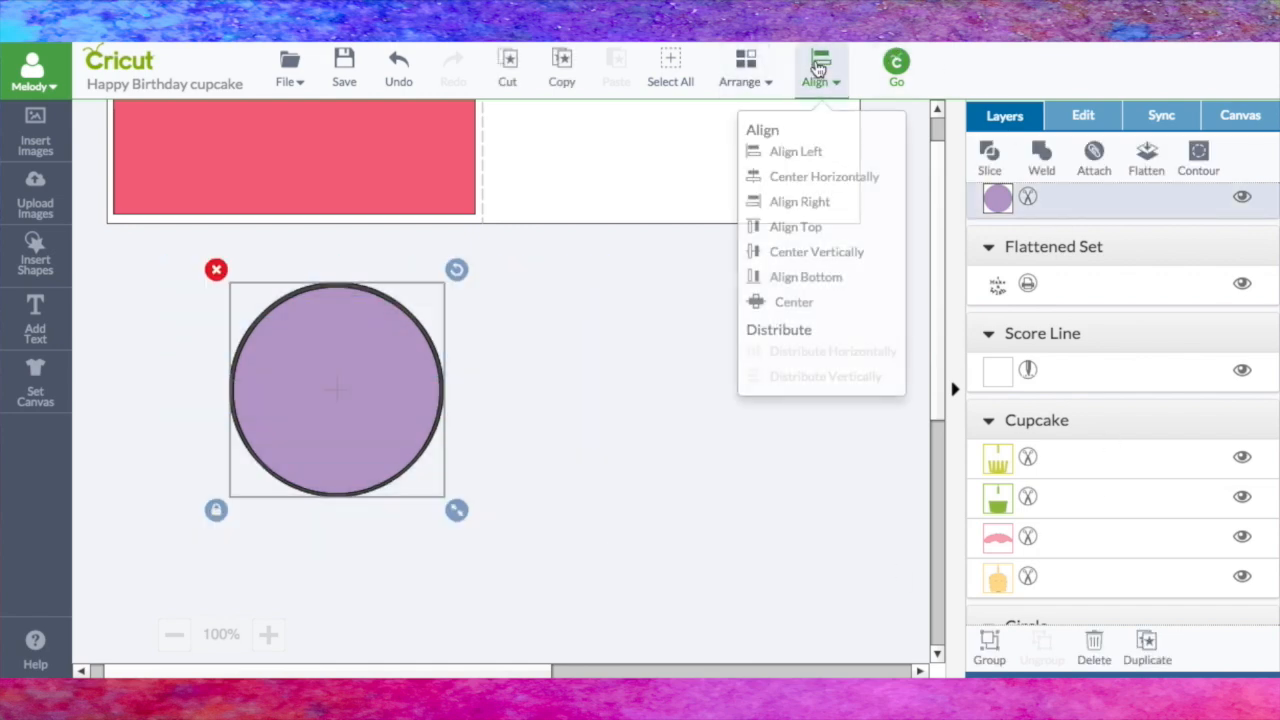
{"action": "left_click", "coordinate": [816, 308]}
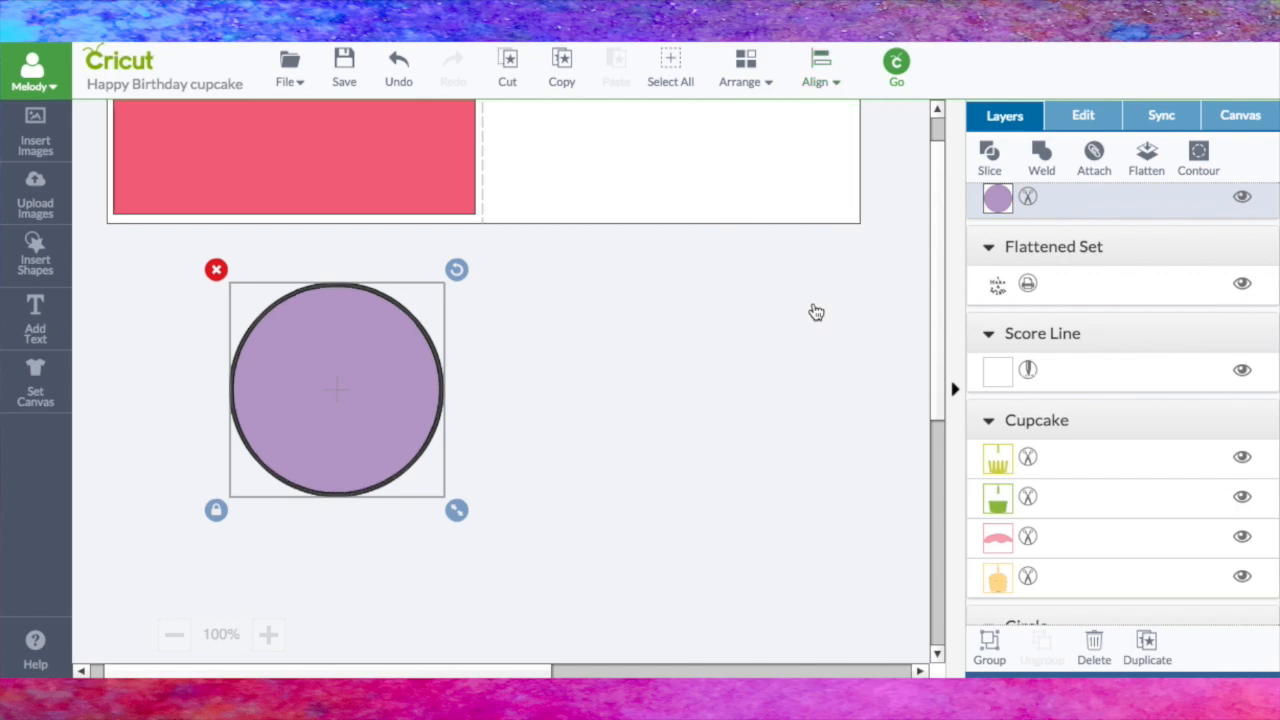
{"action": "left_click", "coordinate": [742, 320]}
Step: Slice the purple circle out of the gray circle and move the cut-out gray disc beside the thin ring
{"action": "left_click_drag", "start_coordinate": [172, 269], "coordinate": [548, 570]}
{"action": "left_click", "coordinate": [995, 160]}
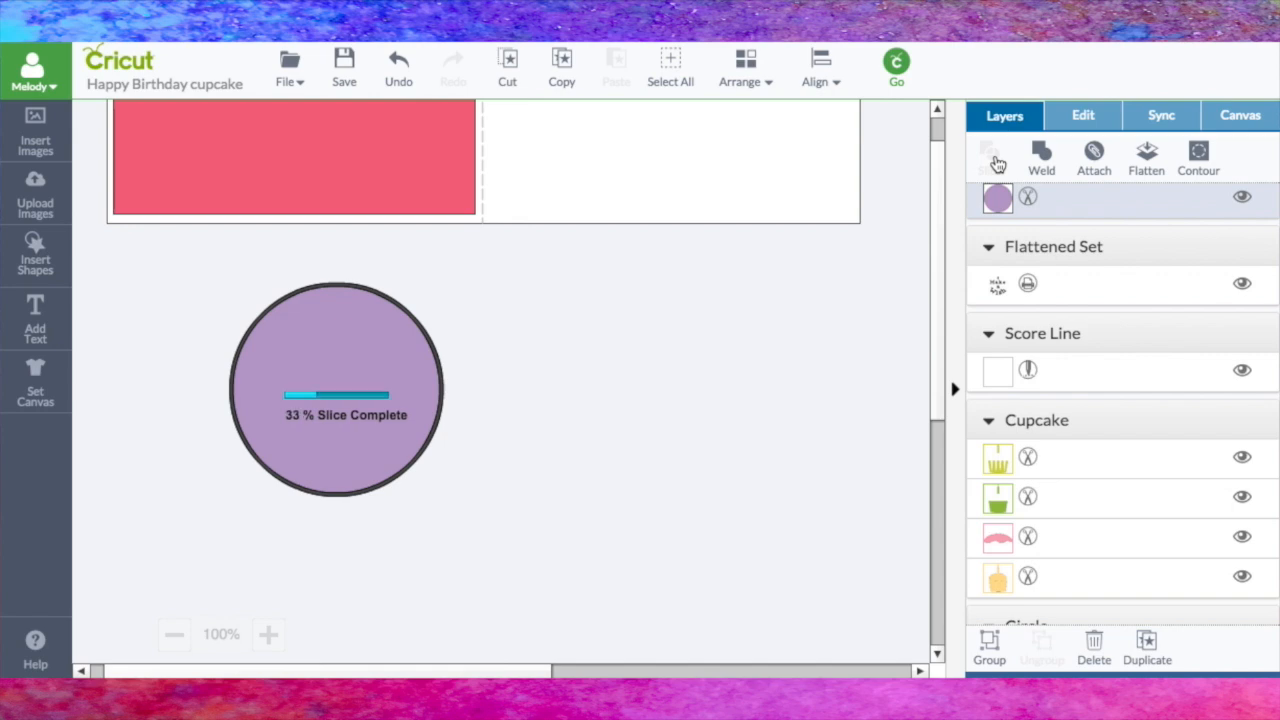
{"action": "left_click_drag", "start_coordinate": [346, 391], "coordinate": [652, 366]}
{"action": "mouse_move", "coordinate": [418, 337]}
{"action": "left_mouse_down"}
{"action": "mouse_move", "coordinate": [409, 349]}
{"action": "mouse_move", "coordinate": [440, 347]}
{"action": "left_mouse_up"}
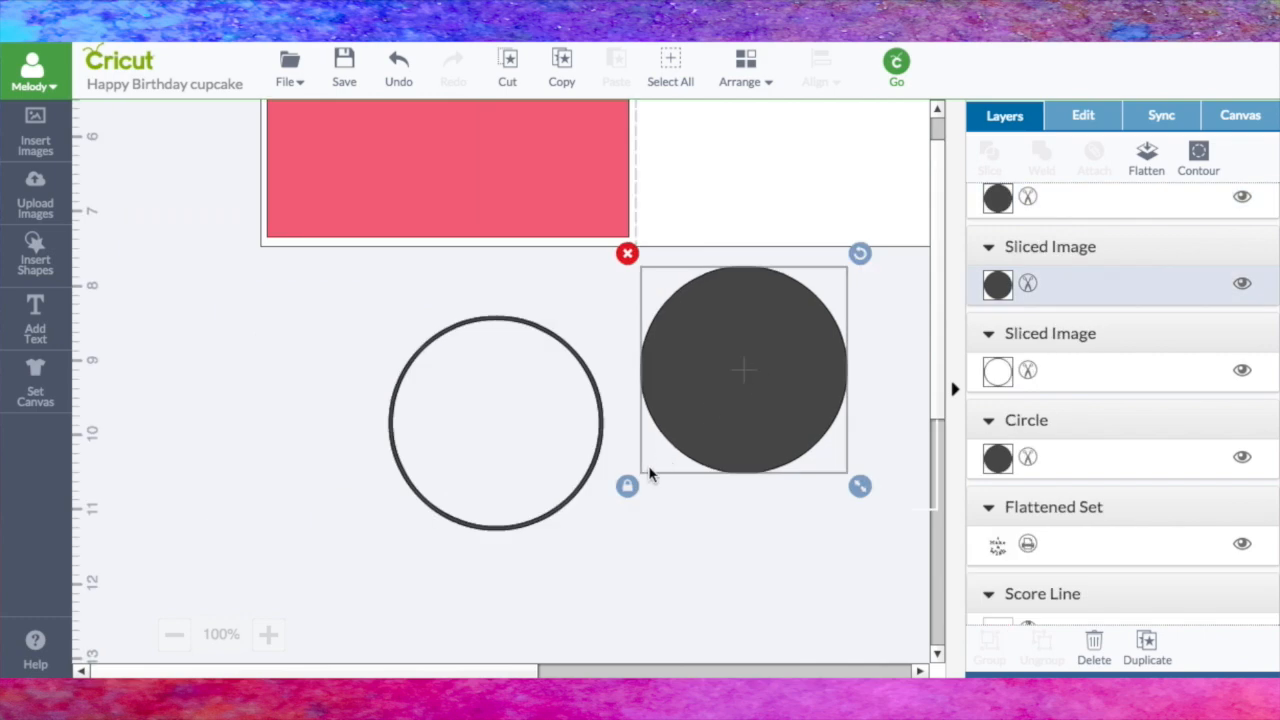
Step: Place the sliced gray disc on the upper half of the pink panel, centered across its width
{"action": "left_click_drag", "start_coordinate": [938, 378], "coordinate": [938, 347]}
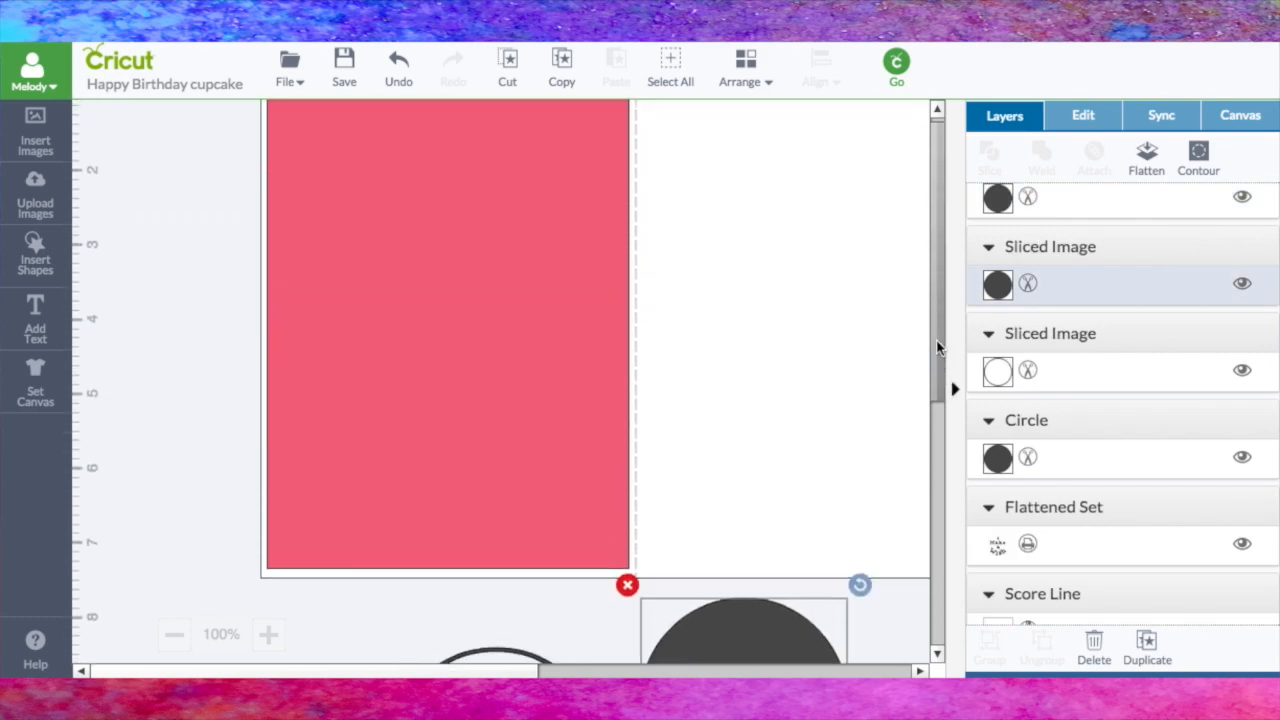
{"action": "left_click_drag", "start_coordinate": [737, 622], "coordinate": [465, 198]}
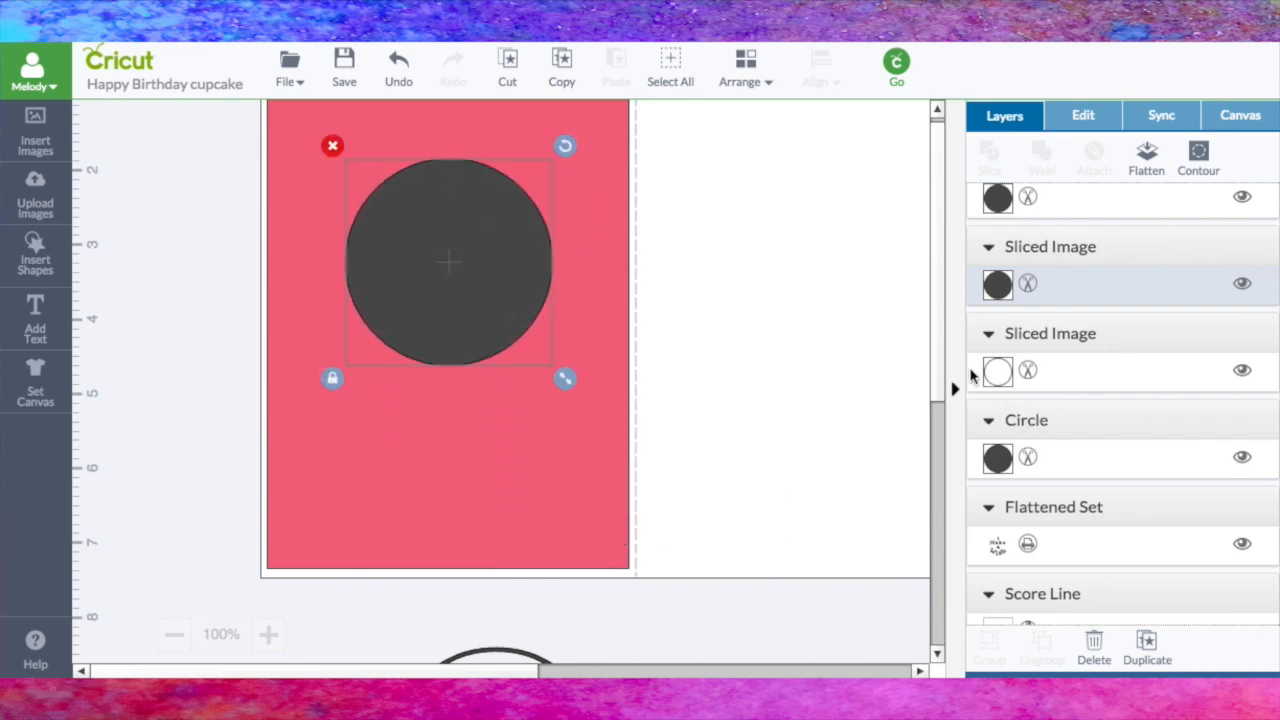
{"action": "scroll", "coordinate": [942, 366], "scroll_direction": "up", "scroll_amount": 1}
{"action": "scroll", "coordinate": [941, 360], "scroll_direction": "up", "scroll_amount": 2}
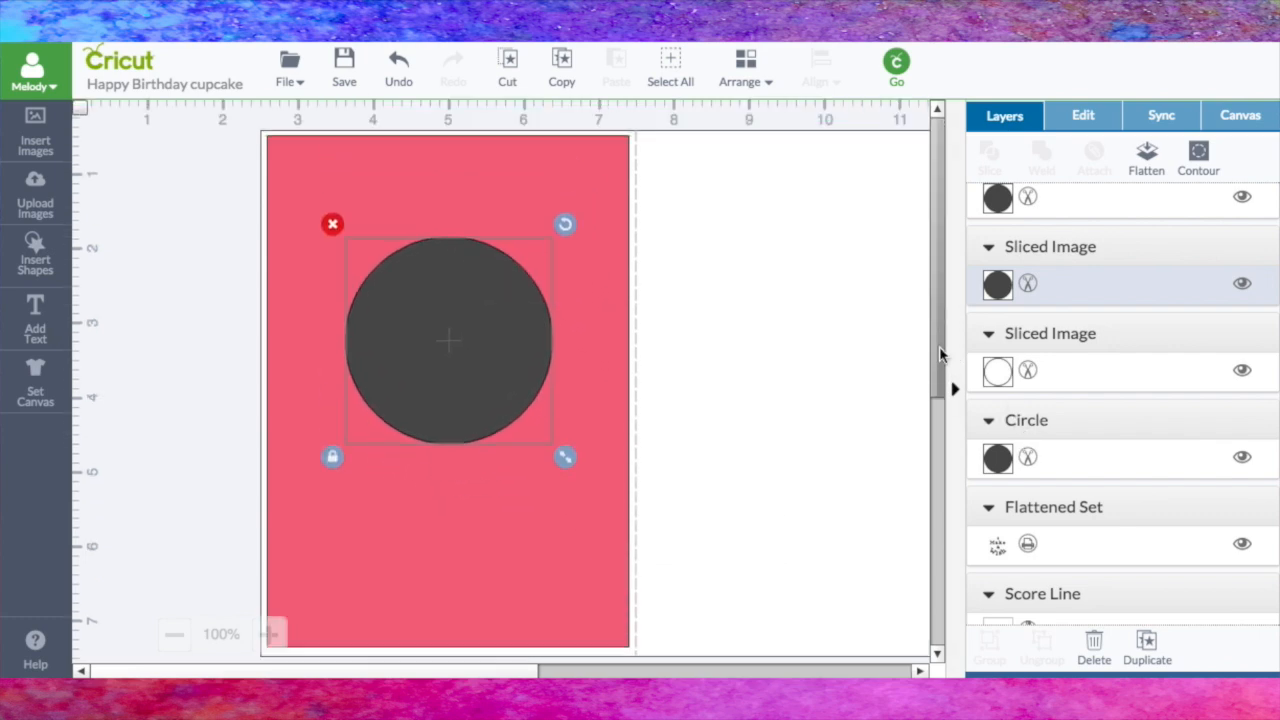
Step: Nudge the pink panel to X 2.59 in, Y 0.5 in on the card base's left half
{"action": "left_click", "coordinate": [609, 418]}
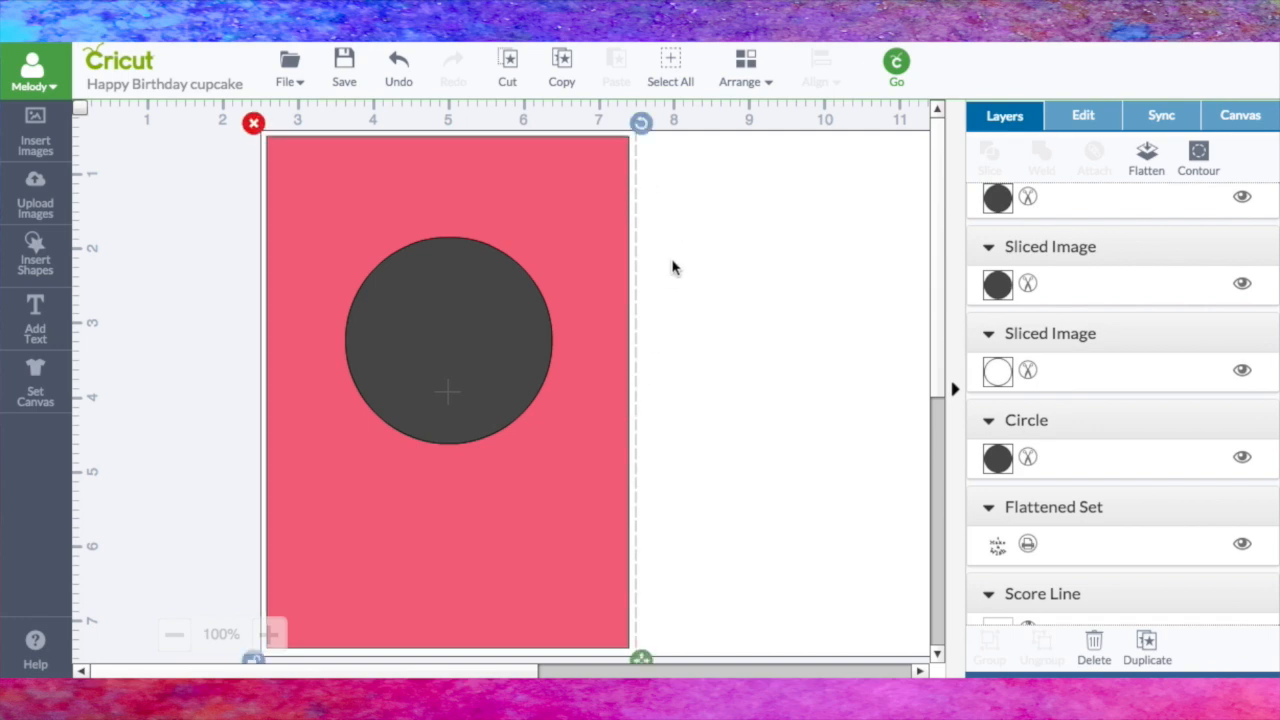
{"action": "left_click", "coordinate": [408, 190]}
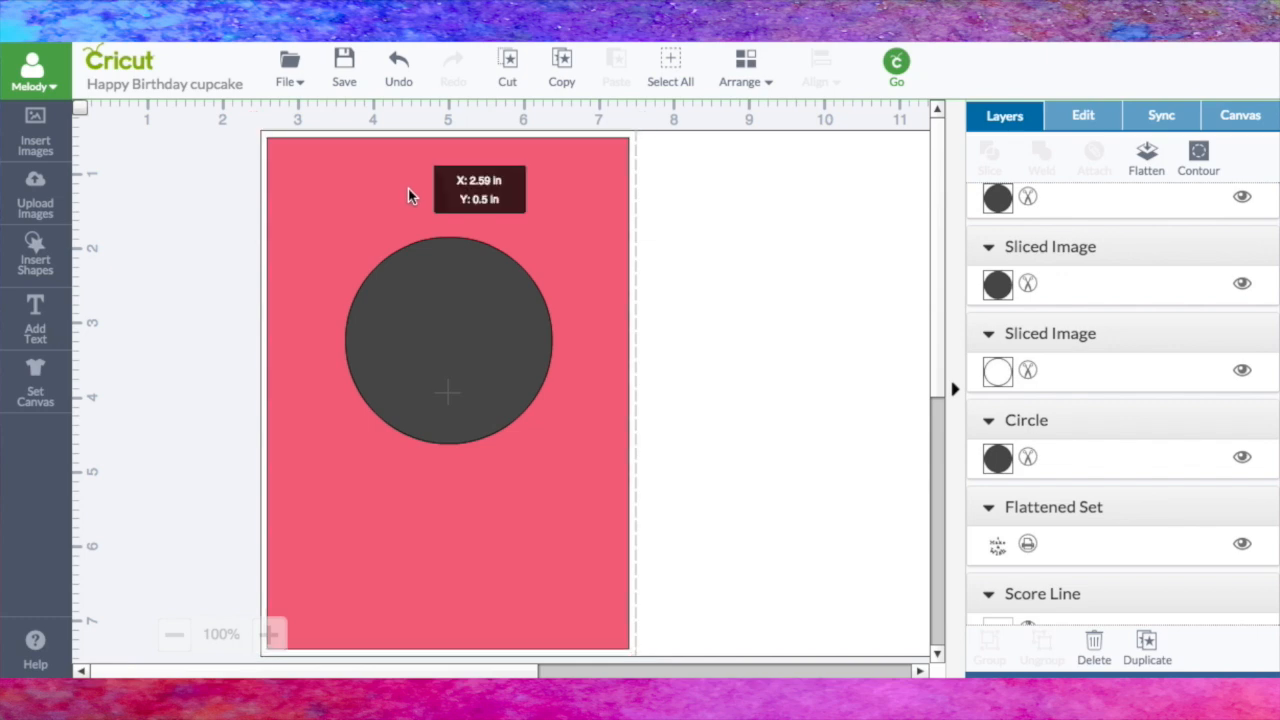
{"action": "left_click", "coordinate": [240, 232]}
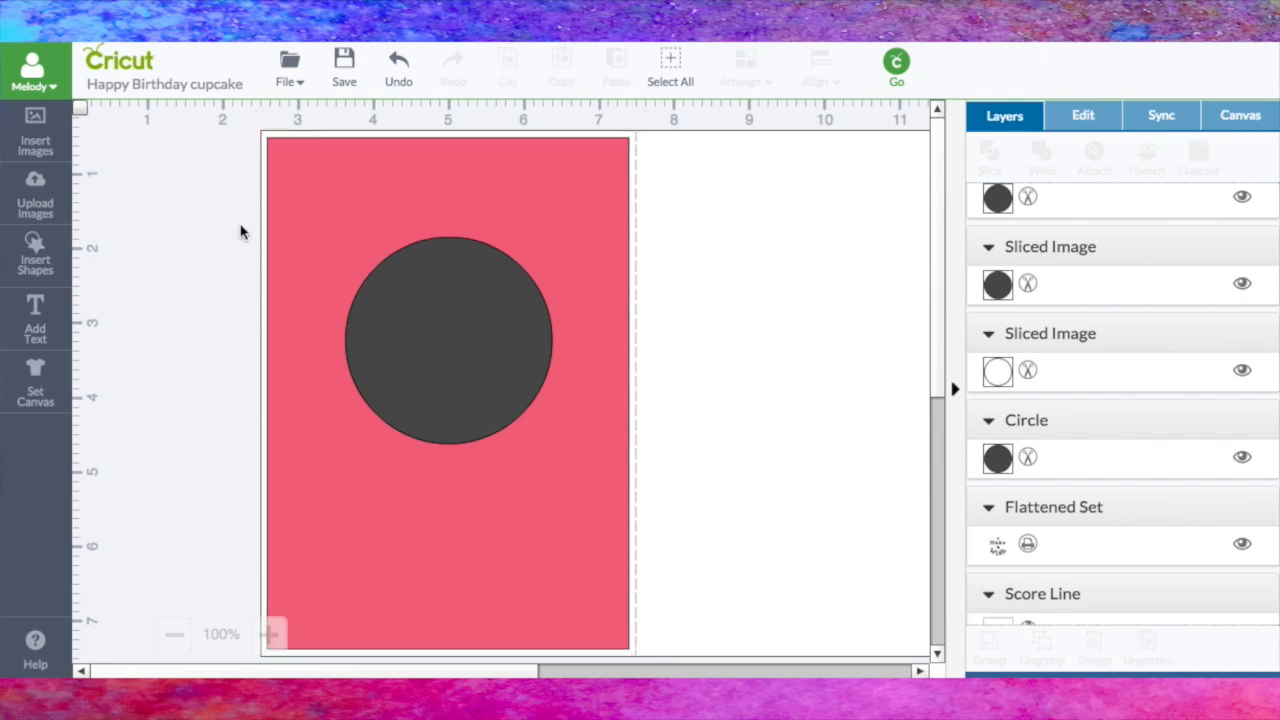
Step: Slice the gray disc's shape out of the pink panel
{"action": "left_click", "coordinate": [466, 285]}
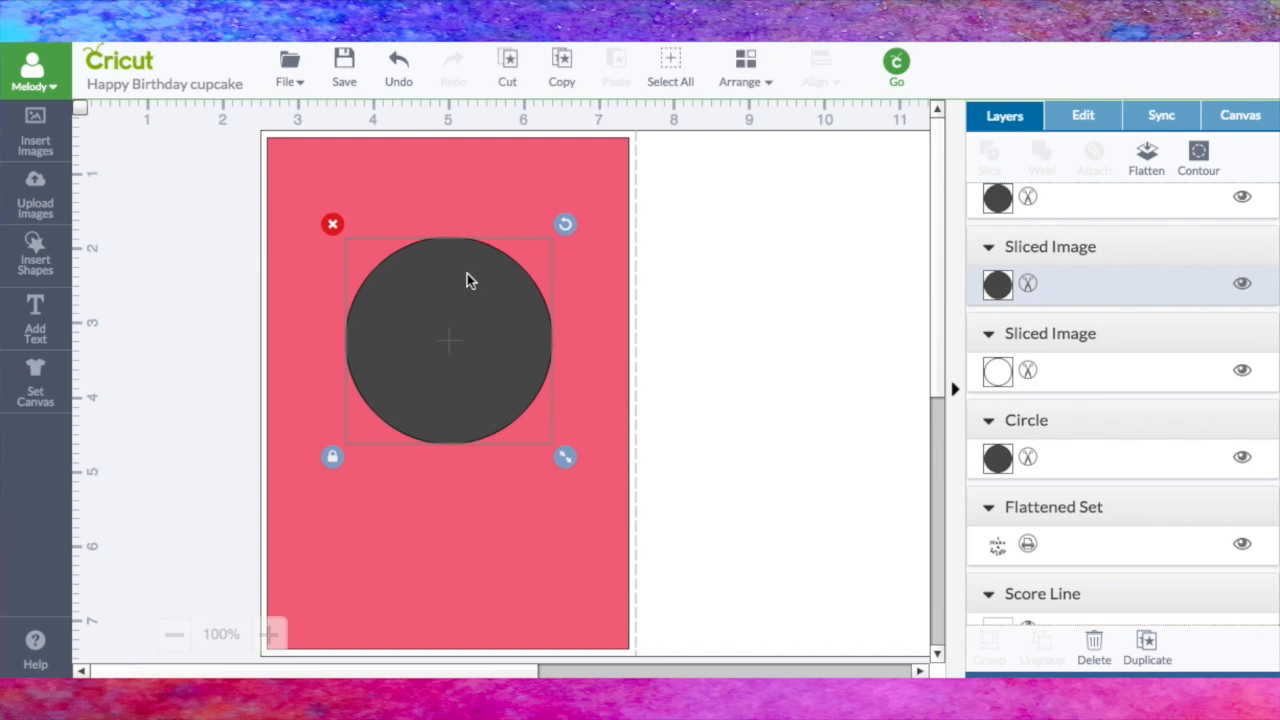
{"action": "left_click", "coordinate": [465, 190], "text": "shift"}
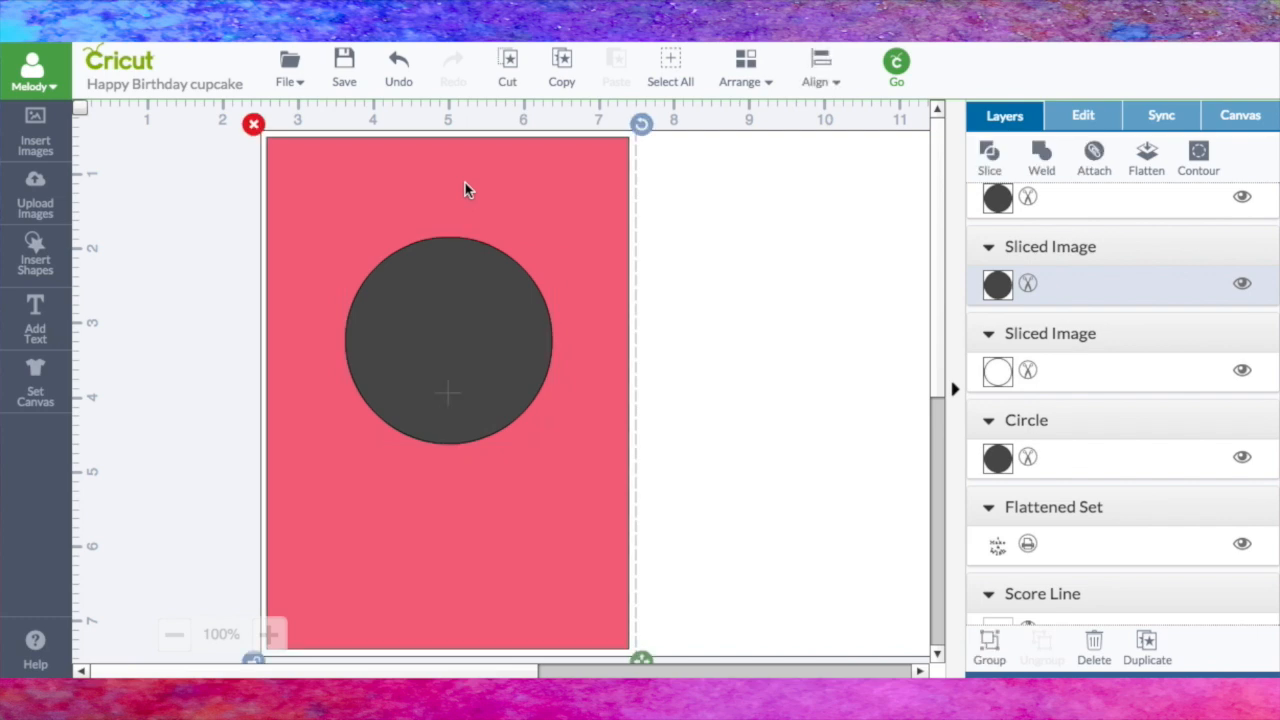
{"action": "left_click", "coordinate": [989, 158]}
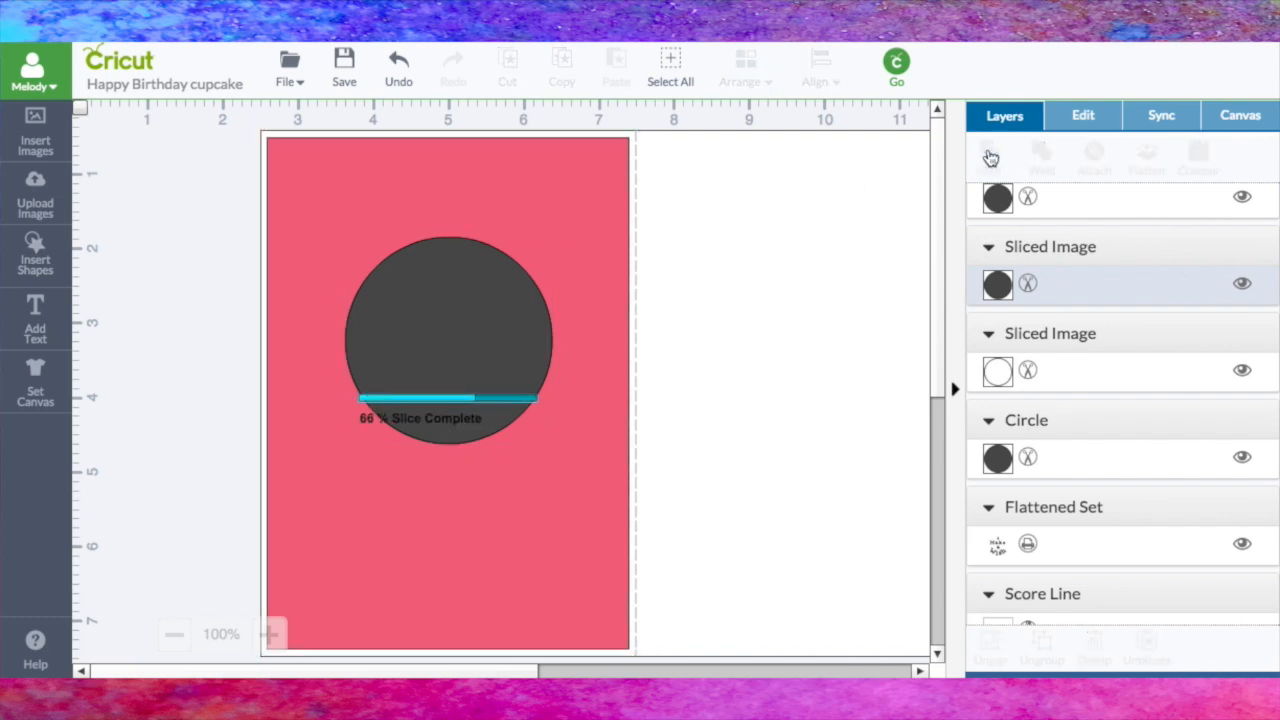
Step: Move the pink panel aside, slice the circle's shape out of the white card base, and pull the cut-out disc away
{"action": "left_click_drag", "start_coordinate": [568, 197], "coordinate": [911, 217]}
{"action": "left_click", "coordinate": [398, 294]}
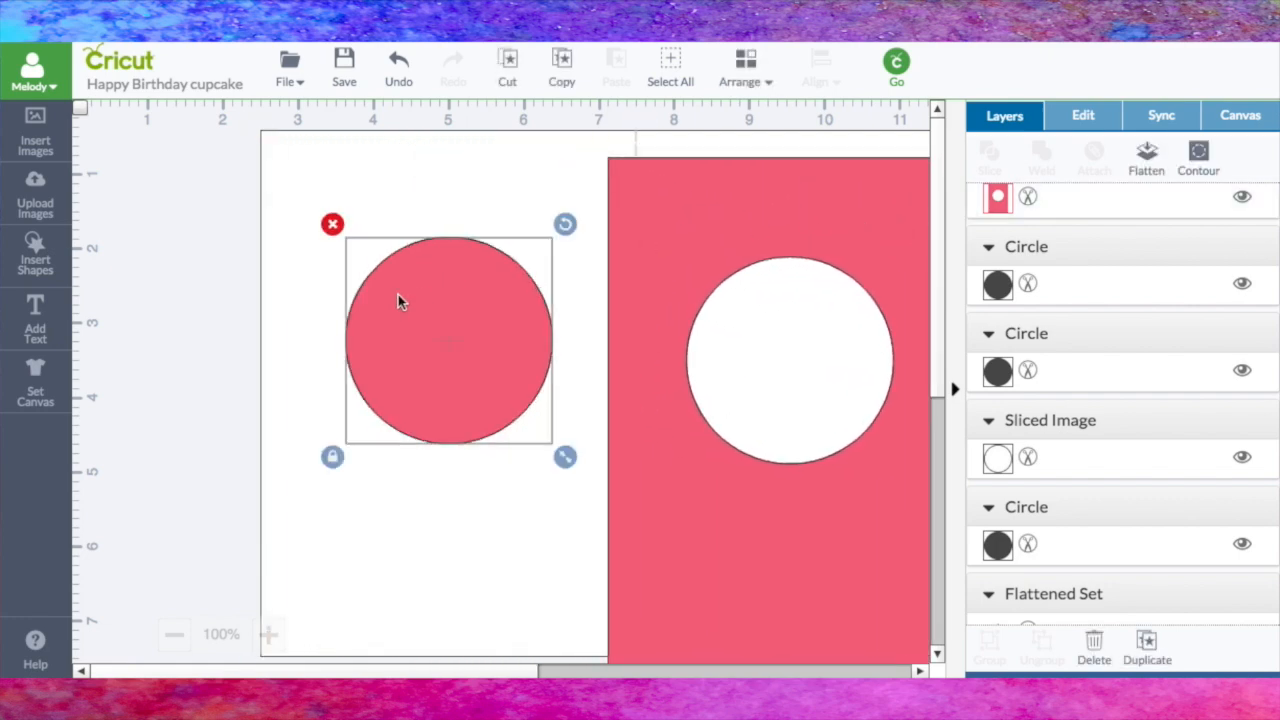
{"action": "key", "text": "ctrl+a"}
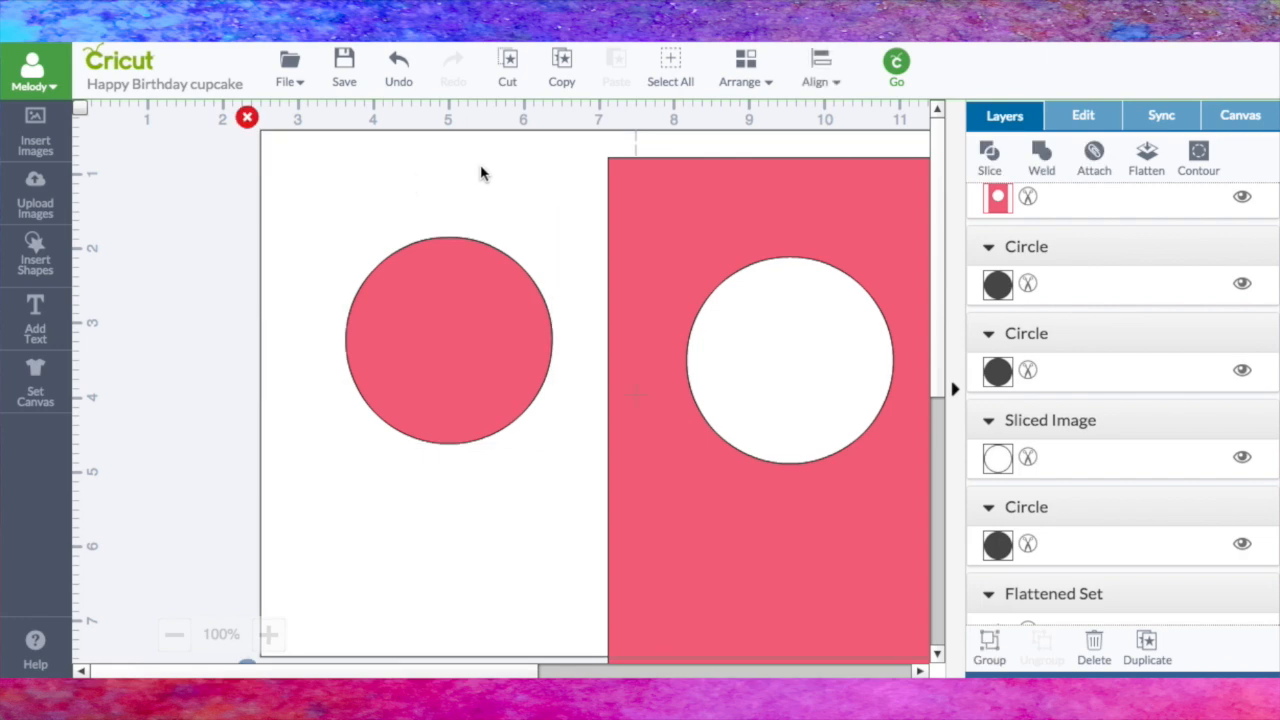
{"action": "left_click", "coordinate": [992, 158]}
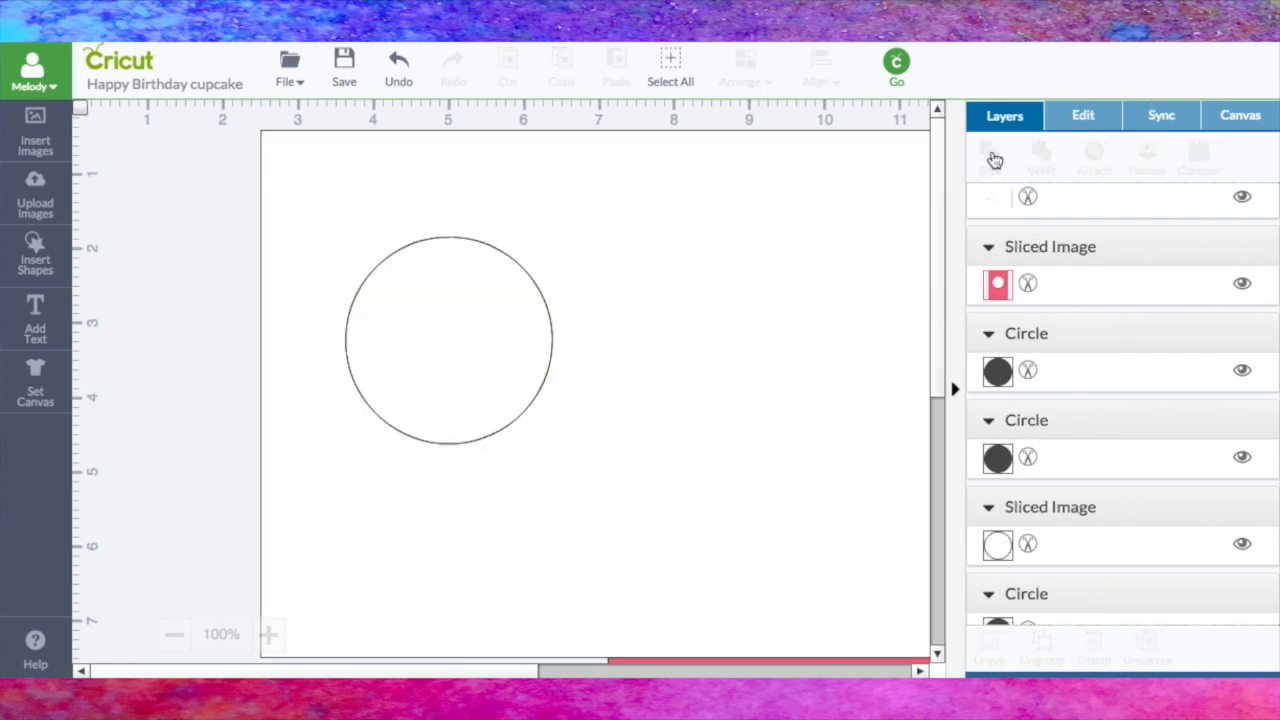
{"action": "left_click_drag", "start_coordinate": [480, 297], "coordinate": [657, 632]}
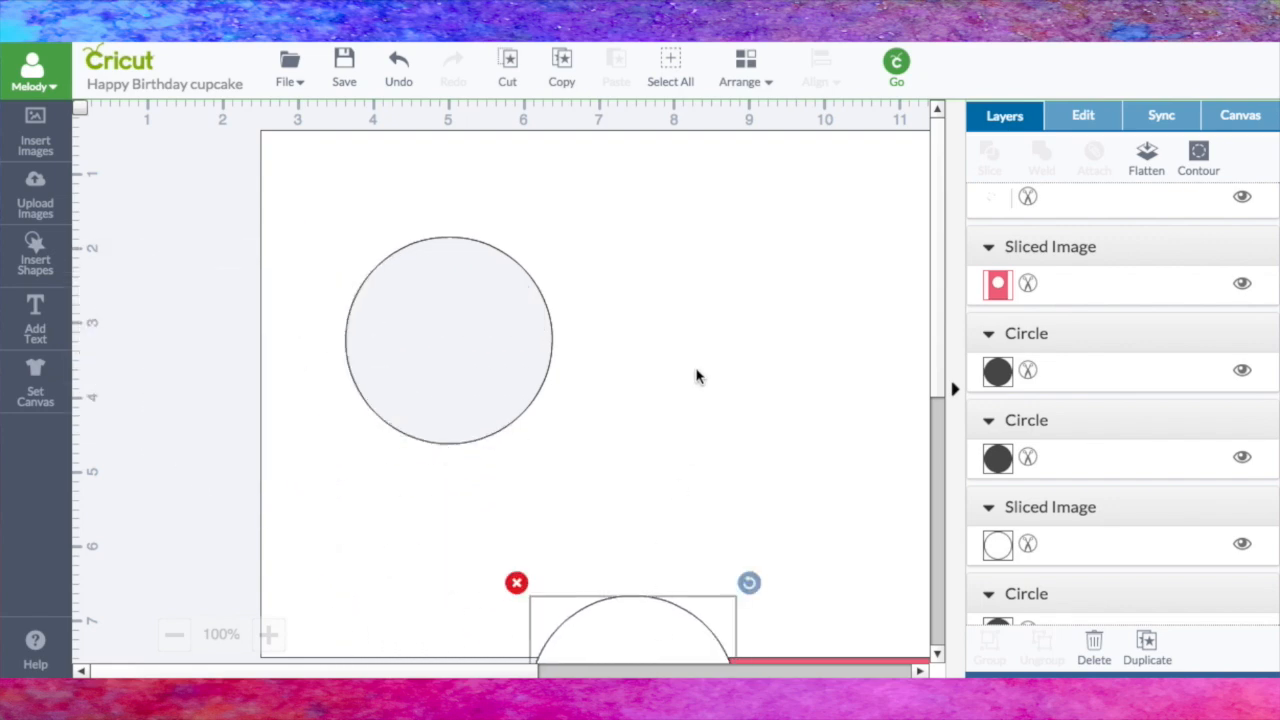
Step: Send the white card base to the back and move the pink windowed panel below it
{"action": "left_click", "coordinate": [600, 220]}
{"action": "left_click", "coordinate": [742, 68]}
{"action": "left_click", "coordinate": [748, 128]}
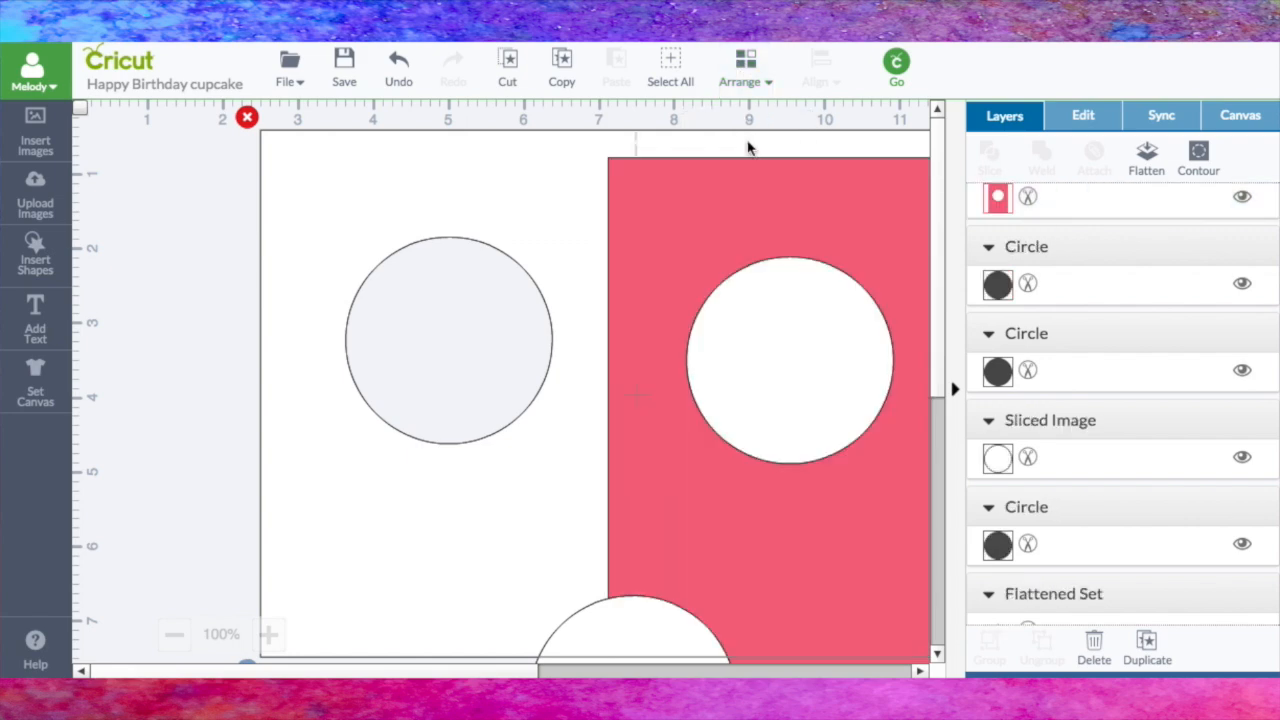
{"action": "left_click_drag", "start_coordinate": [705, 203], "coordinate": [738, 676]}
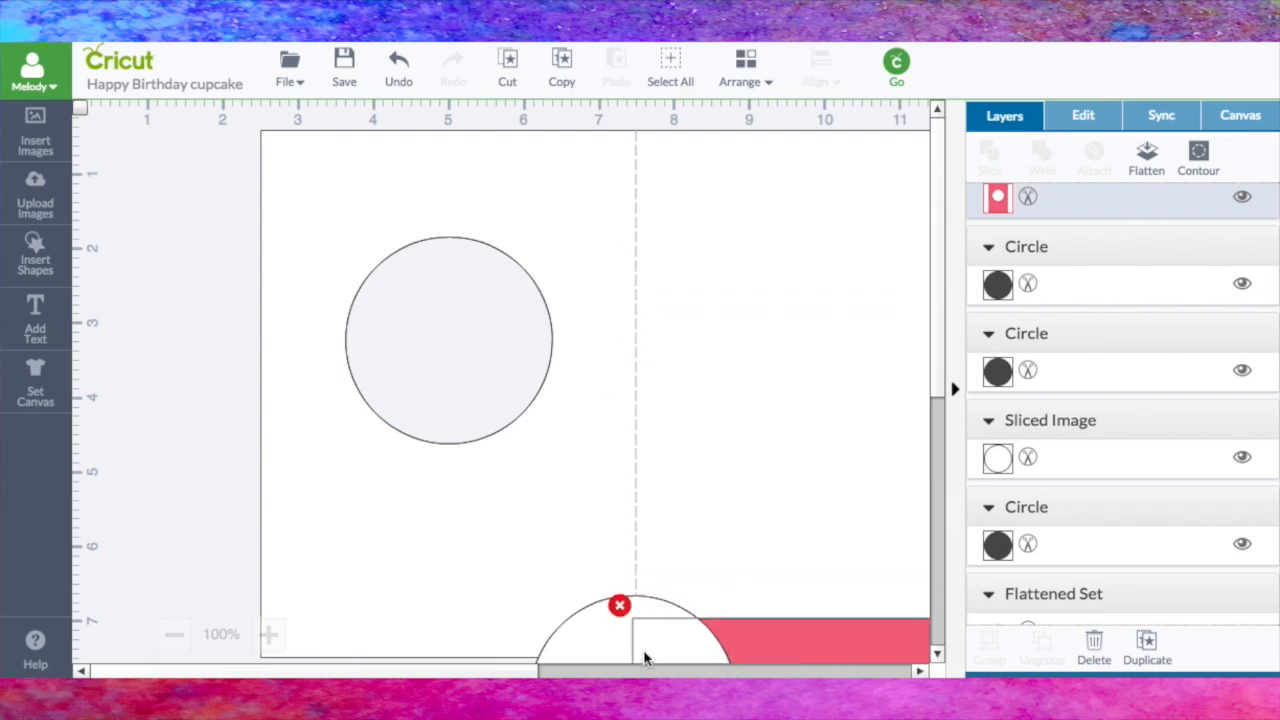
{"action": "left_click", "coordinate": [172, 638]}
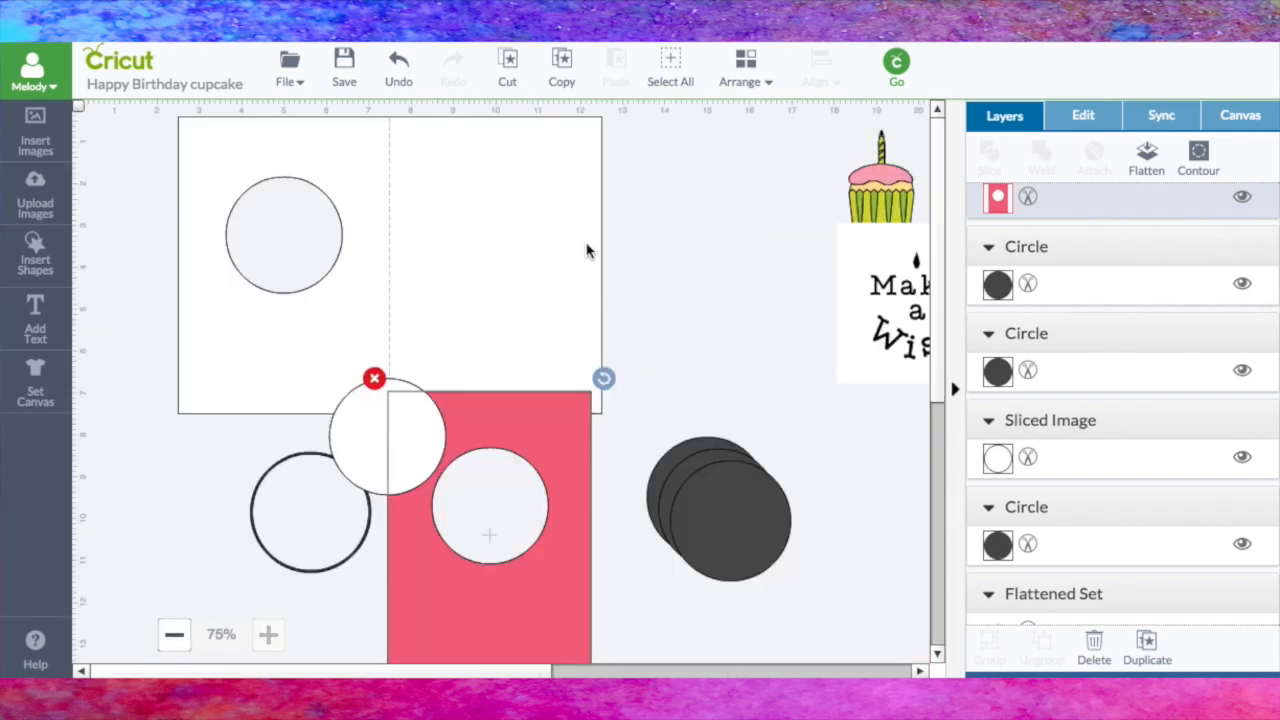
Step: Attach the score line to the white card base and shift the attached set slightly
{"action": "left_click_drag", "start_coordinate": [143, 106], "coordinate": [603, 407]}
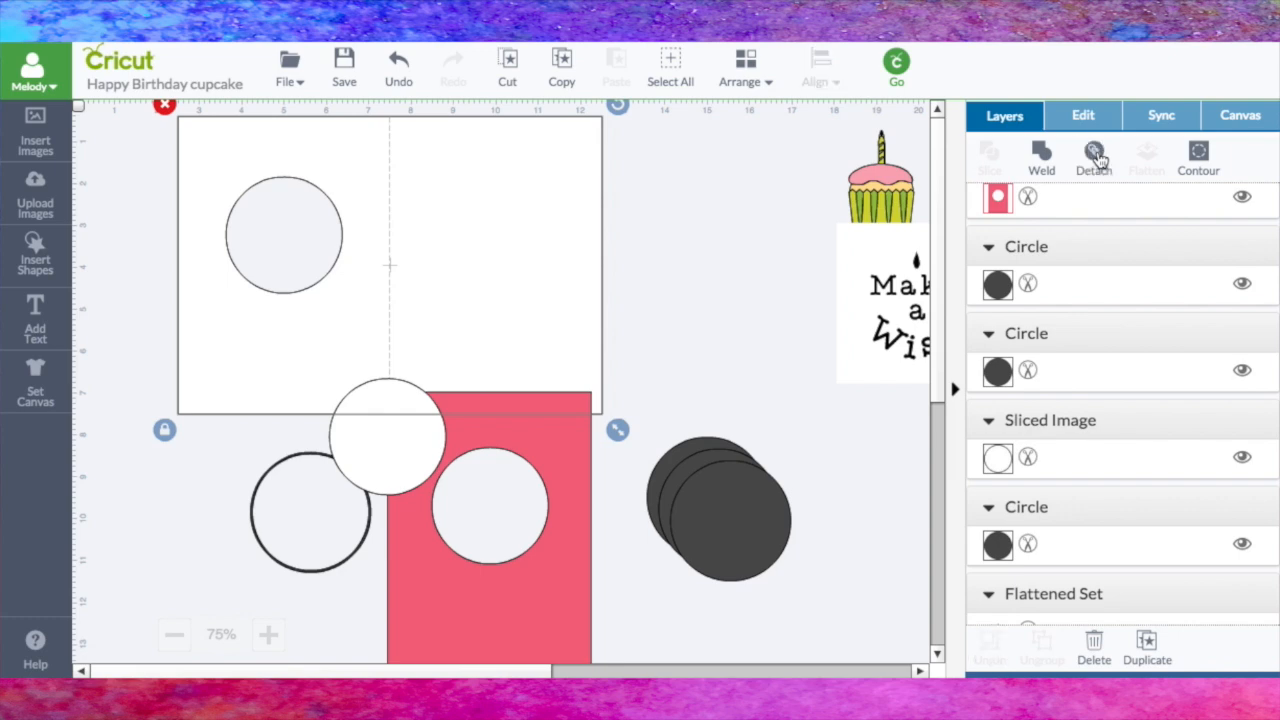
{"action": "left_click", "coordinate": [1097, 157]}
{"action": "left_click_drag", "start_coordinate": [450, 203], "coordinate": [457, 209]}
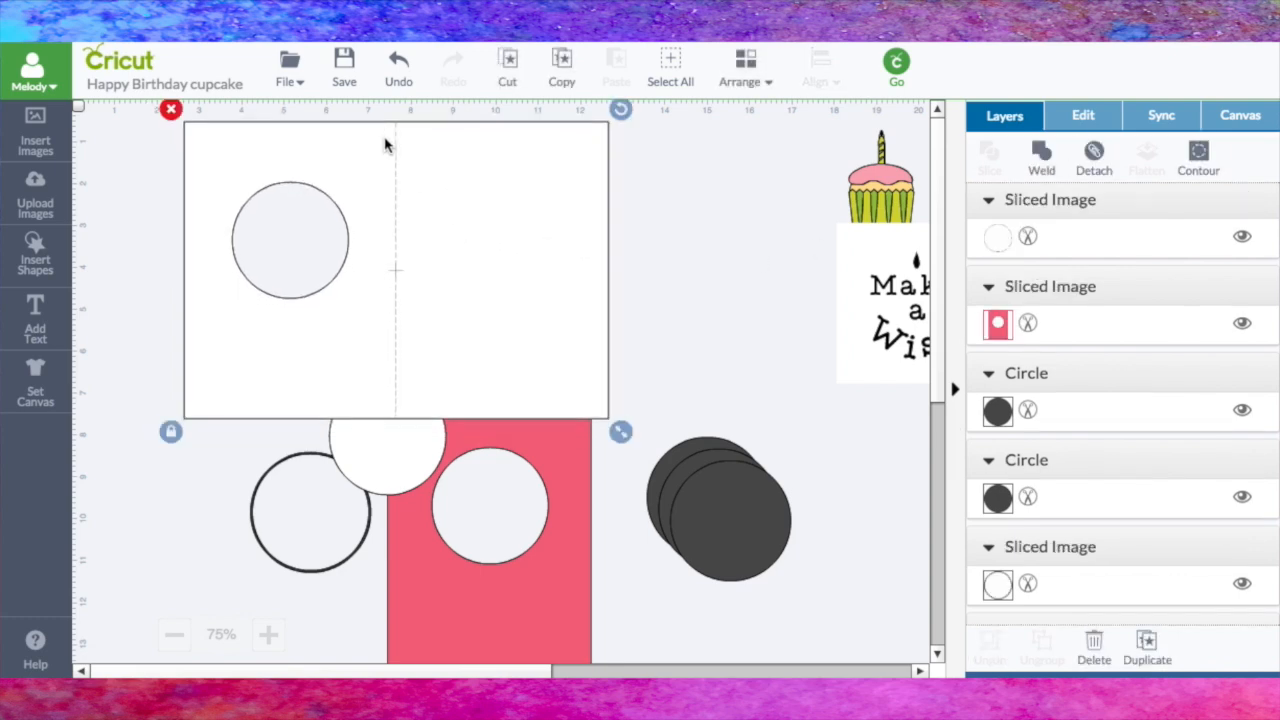
Step: Bring the pink panel to the front and fit it on the card base's left half with both circular windows aligned
{"action": "left_click_drag", "start_coordinate": [561, 572], "coordinate": [351, 294]}
{"action": "left_click", "coordinate": [747, 72]}
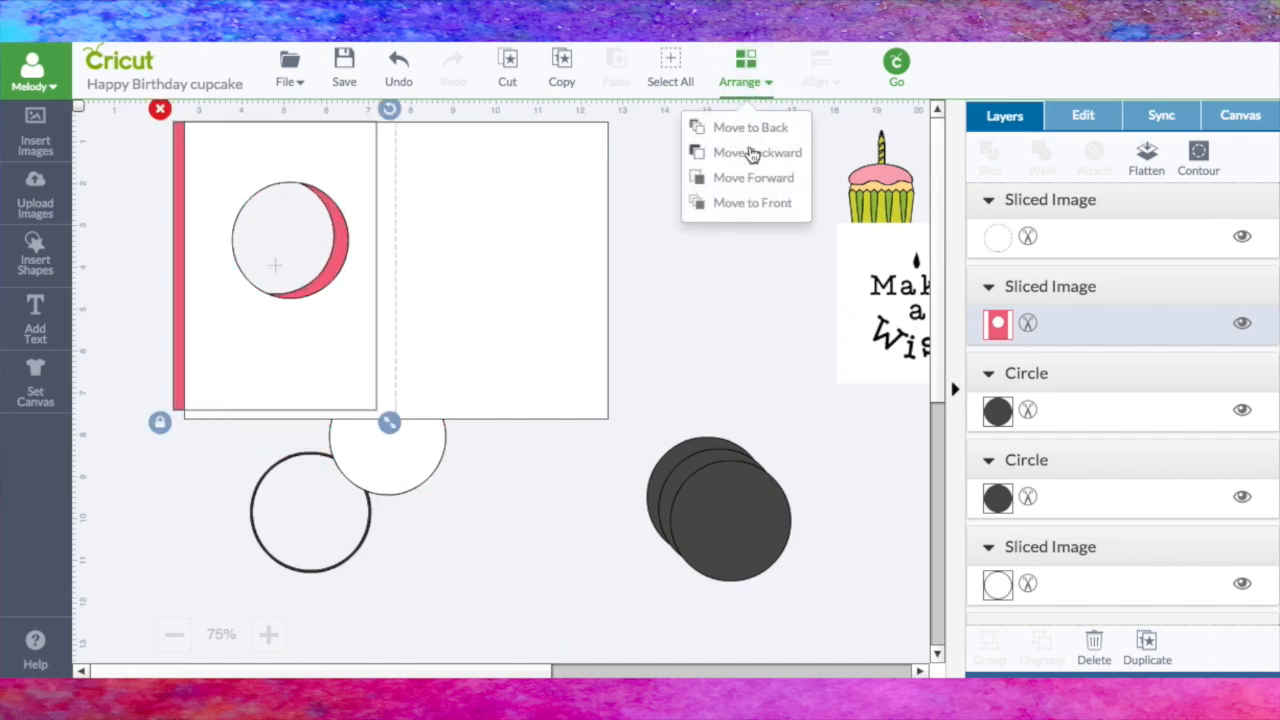
{"action": "left_click", "coordinate": [751, 205]}
{"action": "left_click_drag", "start_coordinate": [343, 340], "coordinate": [354, 348]}
Step: Bring the thin ring to the front and center it around the pink panel's circular window
{"action": "left_click_drag", "start_coordinate": [287, 547], "coordinate": [272, 275]}
{"action": "left_click", "coordinate": [749, 62]}
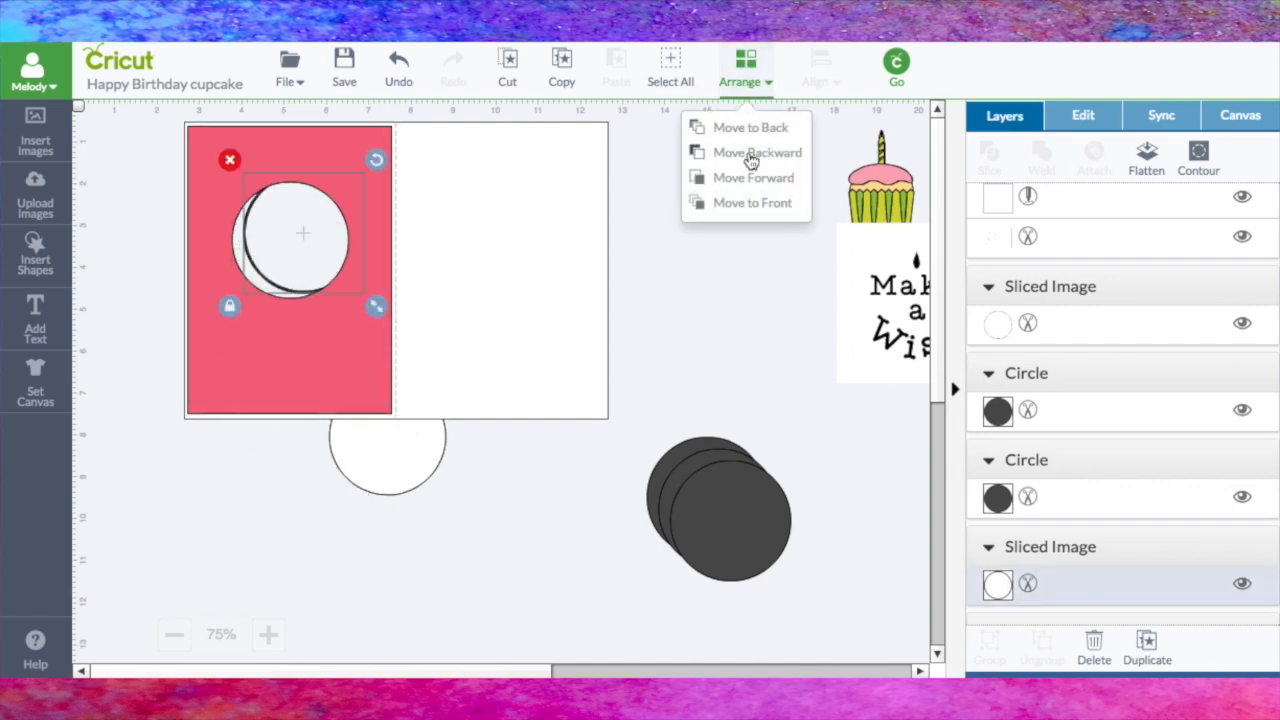
{"action": "left_click", "coordinate": [766, 203]}
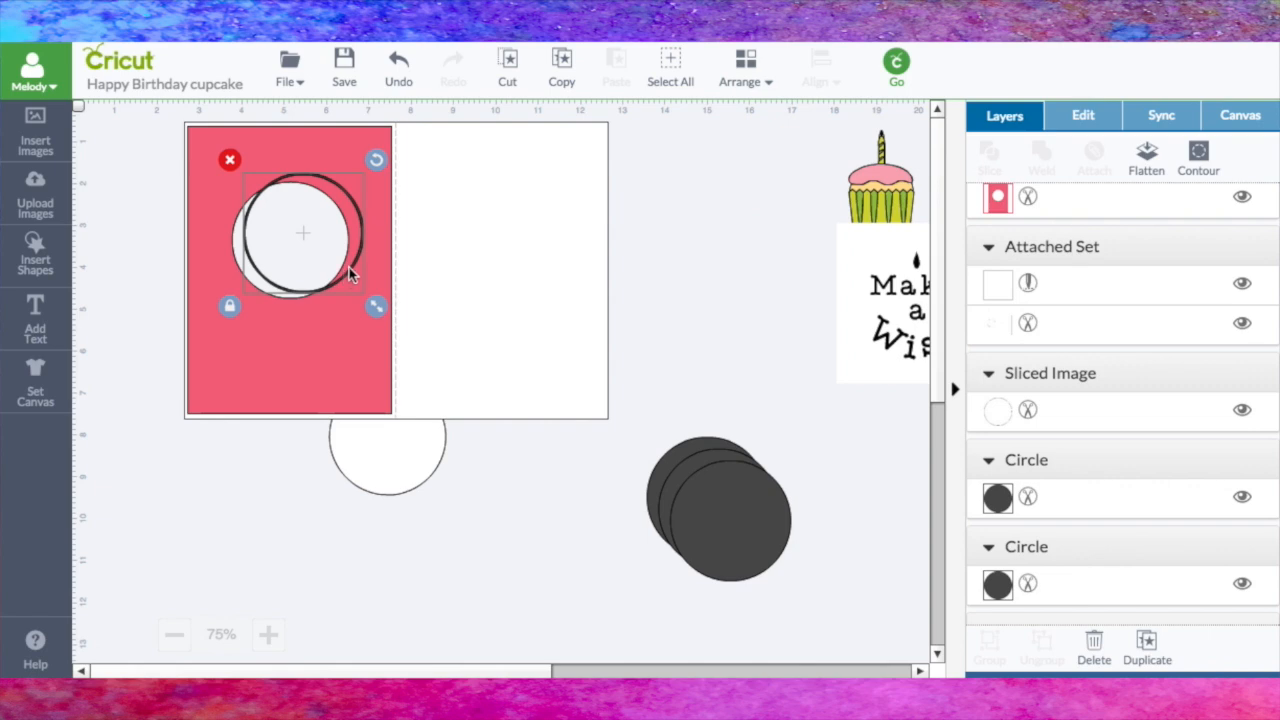
{"action": "left_click_drag", "start_coordinate": [333, 244], "coordinate": [317, 248]}
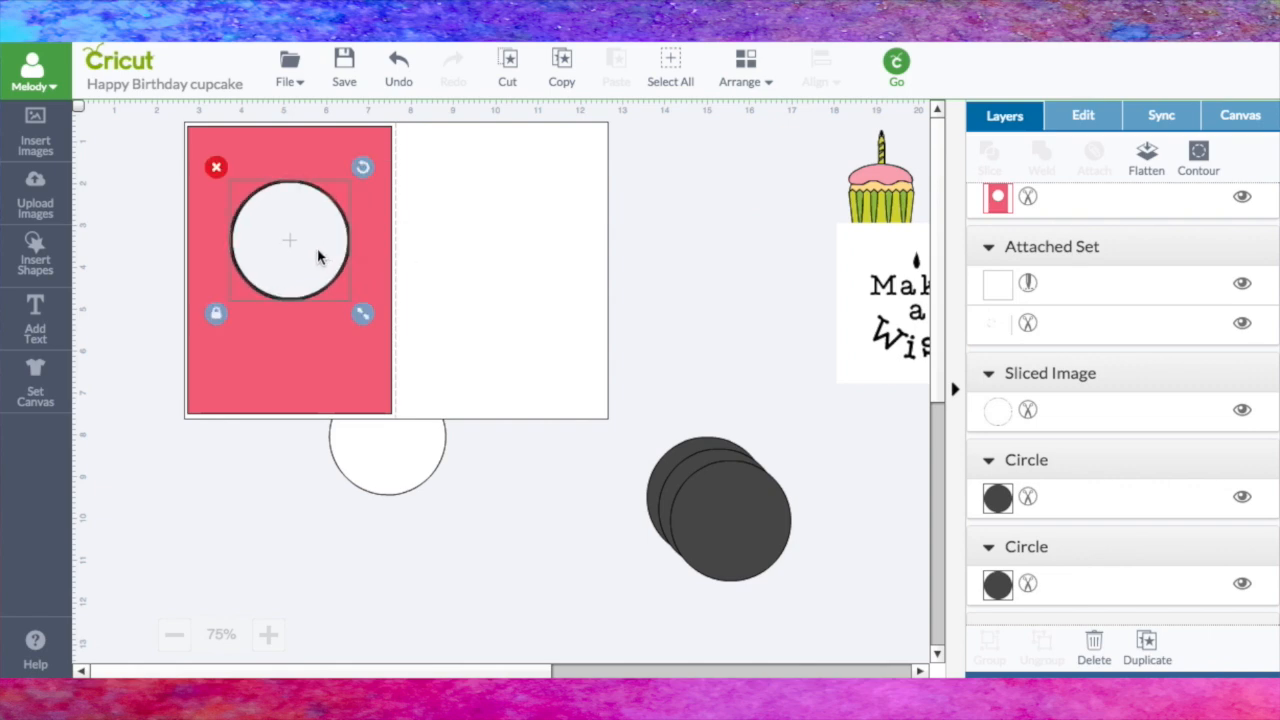
Step: Place the "Make a Wish" lettering and cupcake at the circular window, moving the cupcake forward in front of the lettering
{"action": "left_click_drag", "start_coordinate": [887, 322], "coordinate": [260, 255]}
{"action": "left_click_drag", "start_coordinate": [903, 193], "coordinate": [283, 282]}
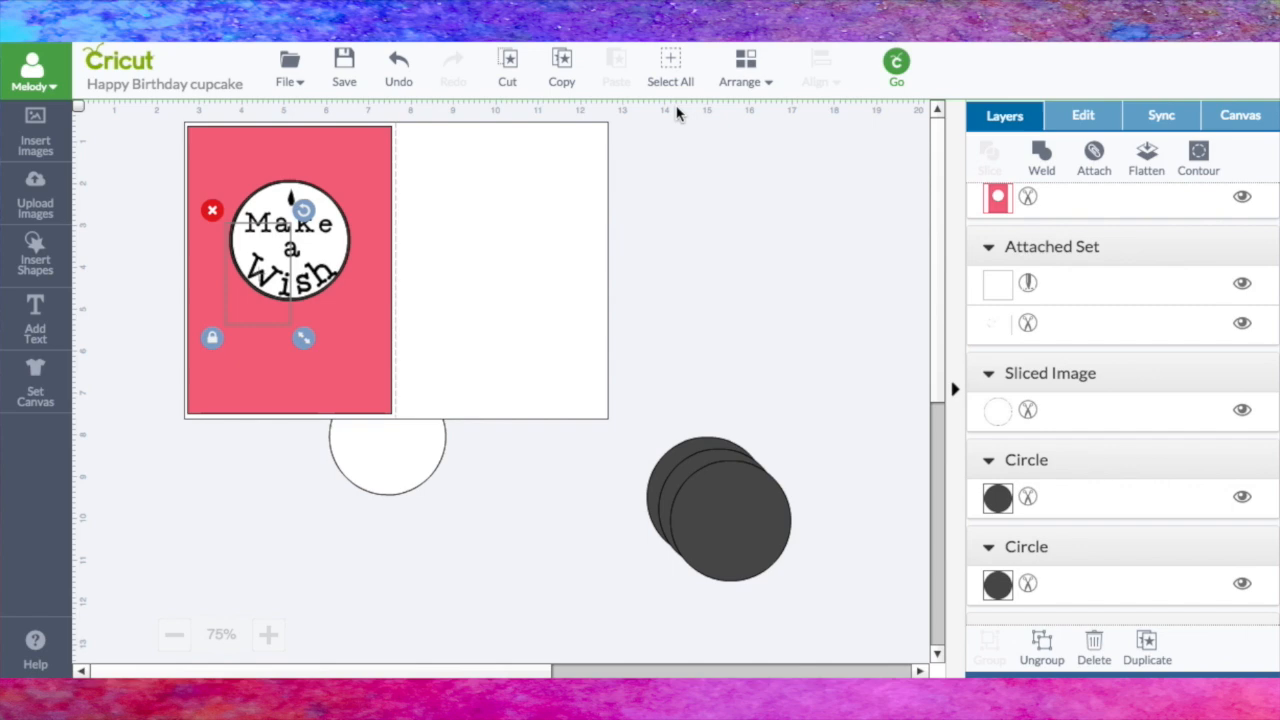
{"action": "left_click", "coordinate": [740, 80]}
{"action": "left_click", "coordinate": [745, 177]}
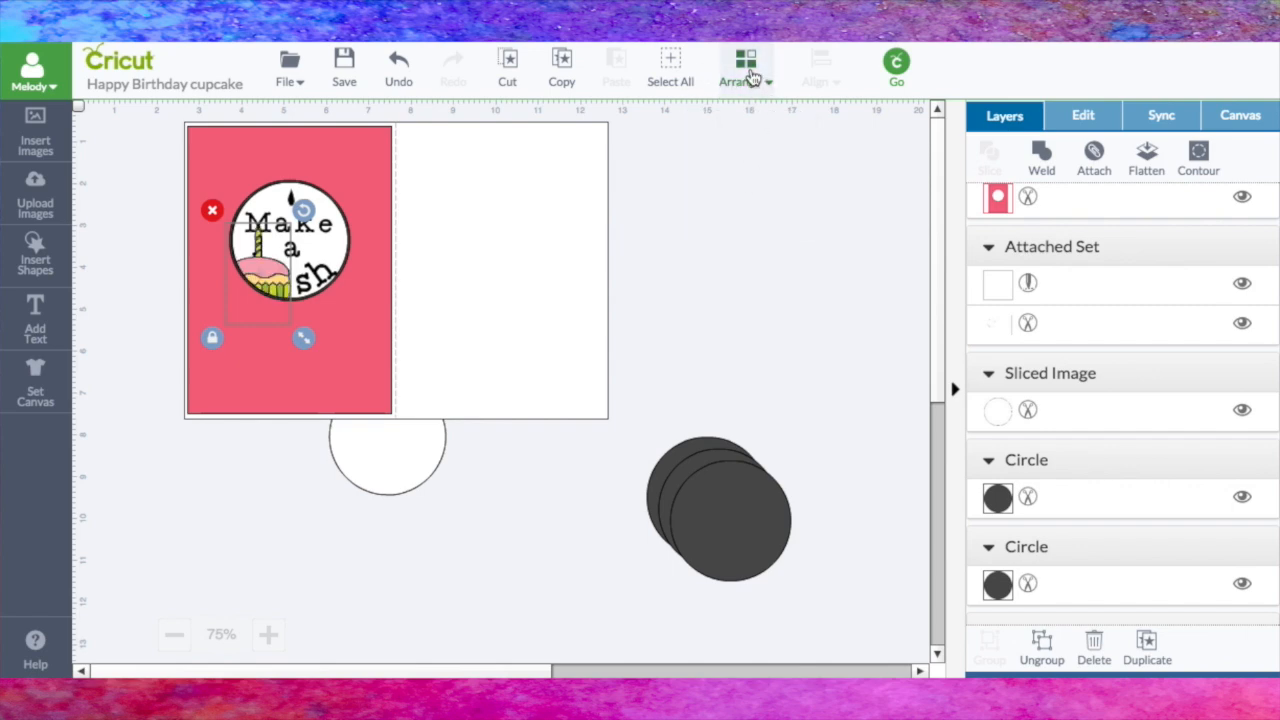
{"action": "mouse_move", "coordinate": [268, 271]}
{"action": "left_mouse_down"}
{"action": "mouse_move", "coordinate": [280, 263]}
{"action": "mouse_move", "coordinate": [258, 265]}
{"action": "left_mouse_up"}
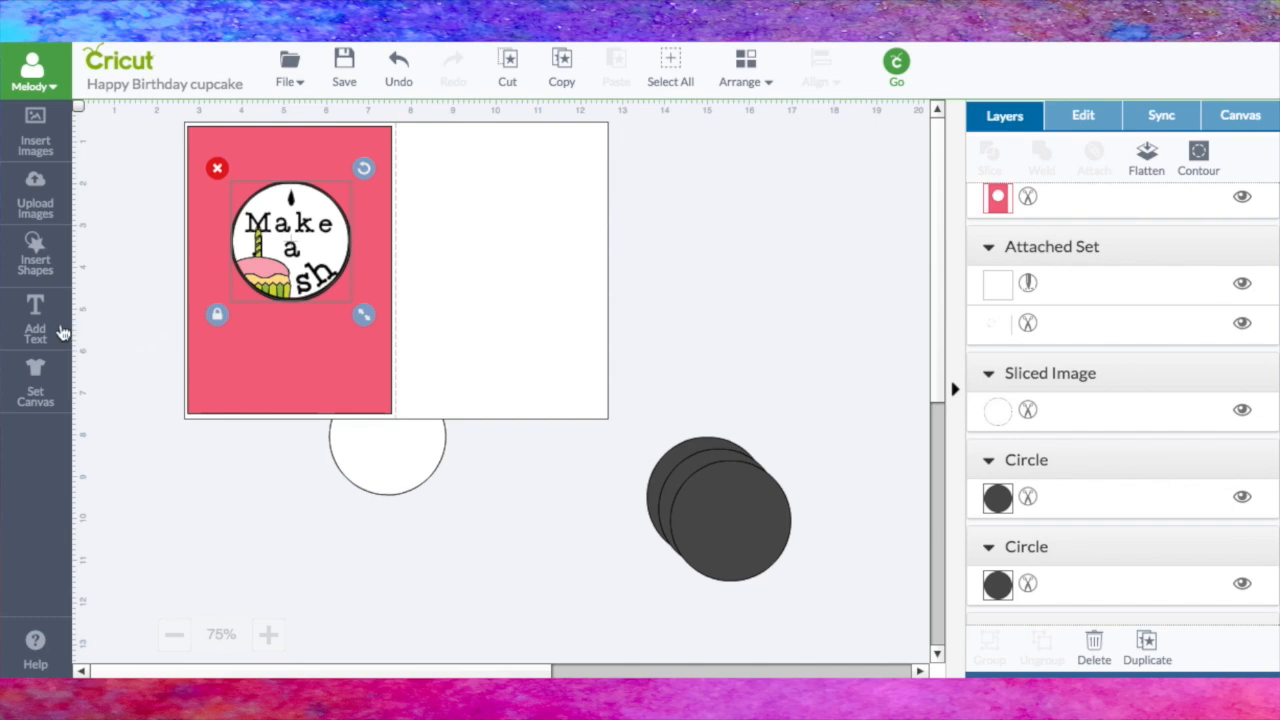
Step: Move the pink panel, card base, lettering and cupcake away from the thin ring to leave empty space around it
{"action": "left_click", "coordinate": [268, 634]}
{"action": "left_click_drag", "start_coordinate": [186, 476], "coordinate": [753, 464]}
{"action": "left_click", "coordinate": [351, 475]}
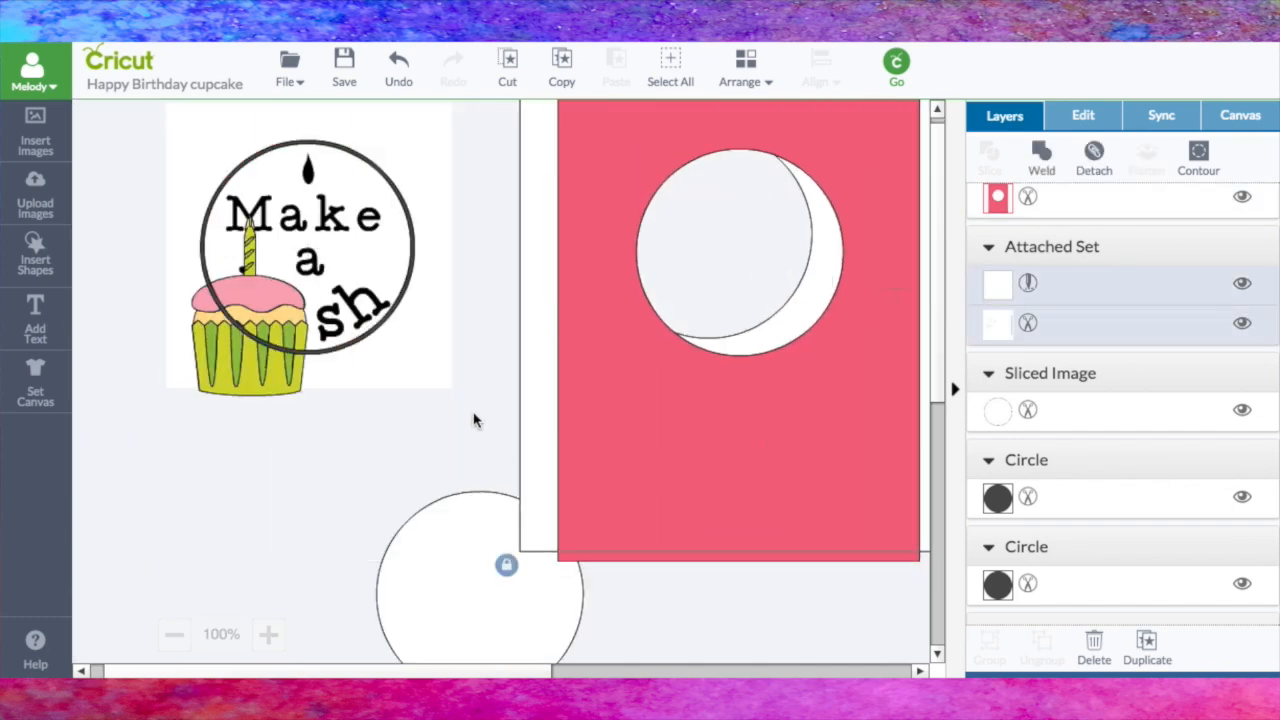
{"action": "left_click_drag", "start_coordinate": [383, 352], "coordinate": [794, 397]}
{"action": "mouse_move", "coordinate": [205, 355]}
{"action": "left_mouse_down"}
{"action": "mouse_move", "coordinate": [460, 400]}
{"action": "mouse_move", "coordinate": [417, 371]}
{"action": "mouse_move", "coordinate": [185, 352]}
{"action": "left_mouse_up"}
{"action": "left_click", "coordinate": [247, 378]}
{"action": "left_click_drag", "start_coordinate": [247, 378], "coordinate": [797, 600]}
{"action": "left_click_drag", "start_coordinate": [260, 220], "coordinate": [313, 279]}
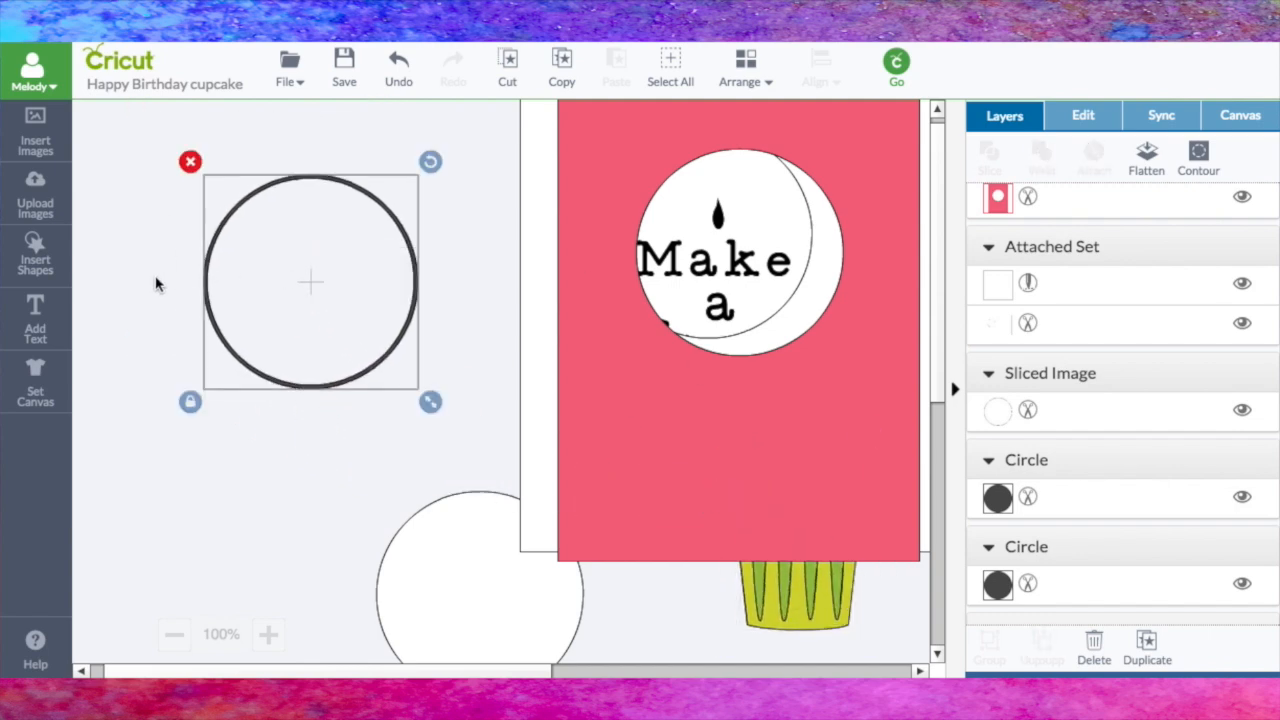
Step: Add the text "HAPPY BIRTHDAY" near the thin ring
{"action": "left_click", "coordinate": [48, 330]}
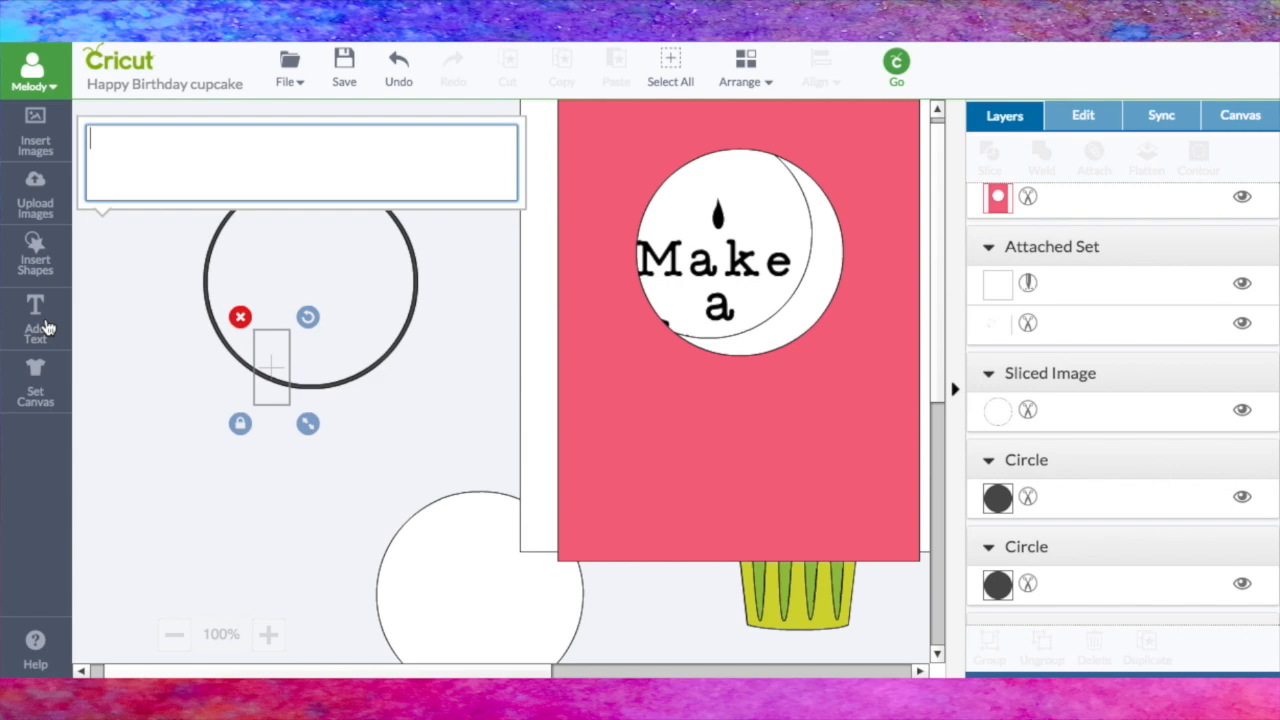
{"action": "left_click", "coordinate": [155, 165]}
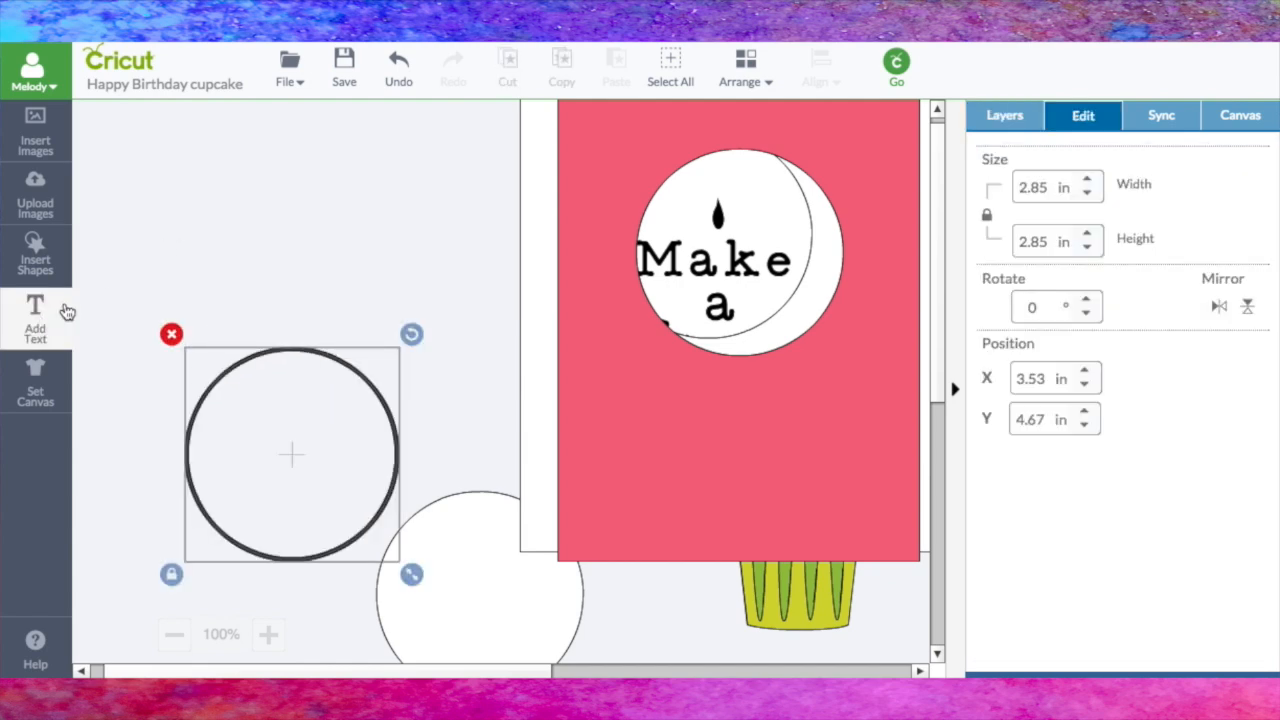
{"action": "left_click", "coordinate": [58, 315]}
{"action": "left_click", "coordinate": [204, 155]}
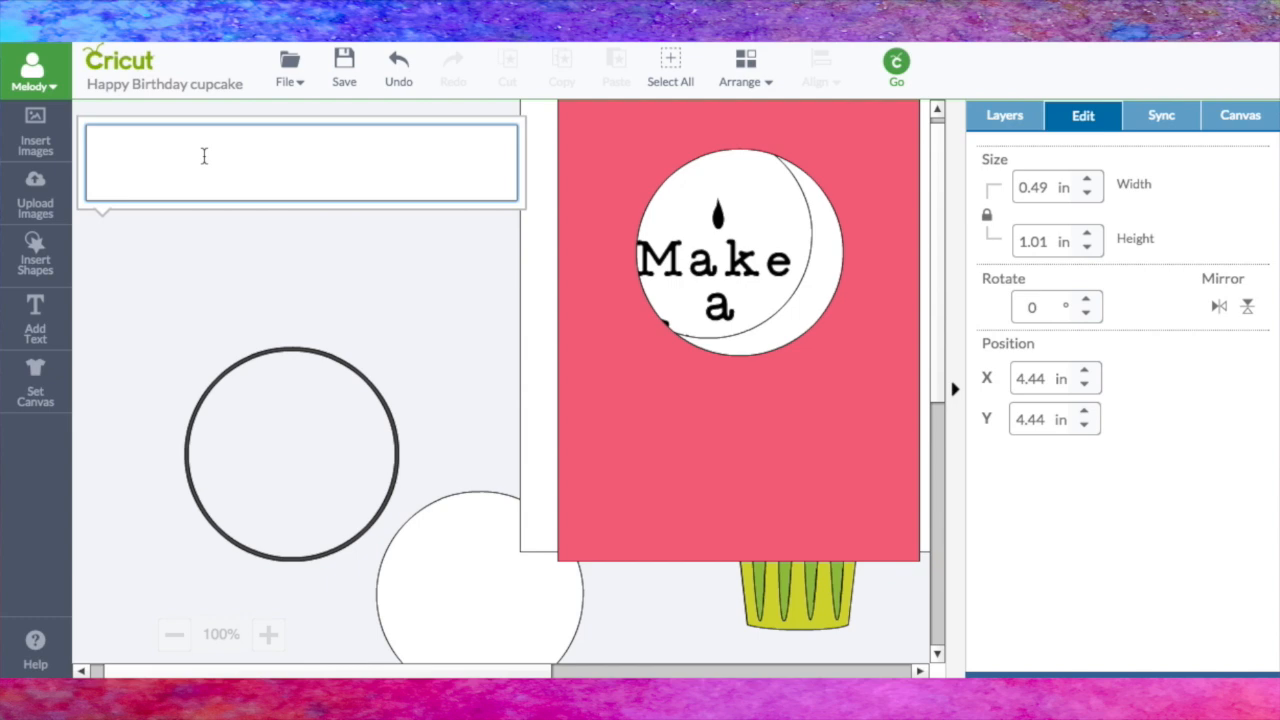
{"action": "type", "text": "HAPP"}
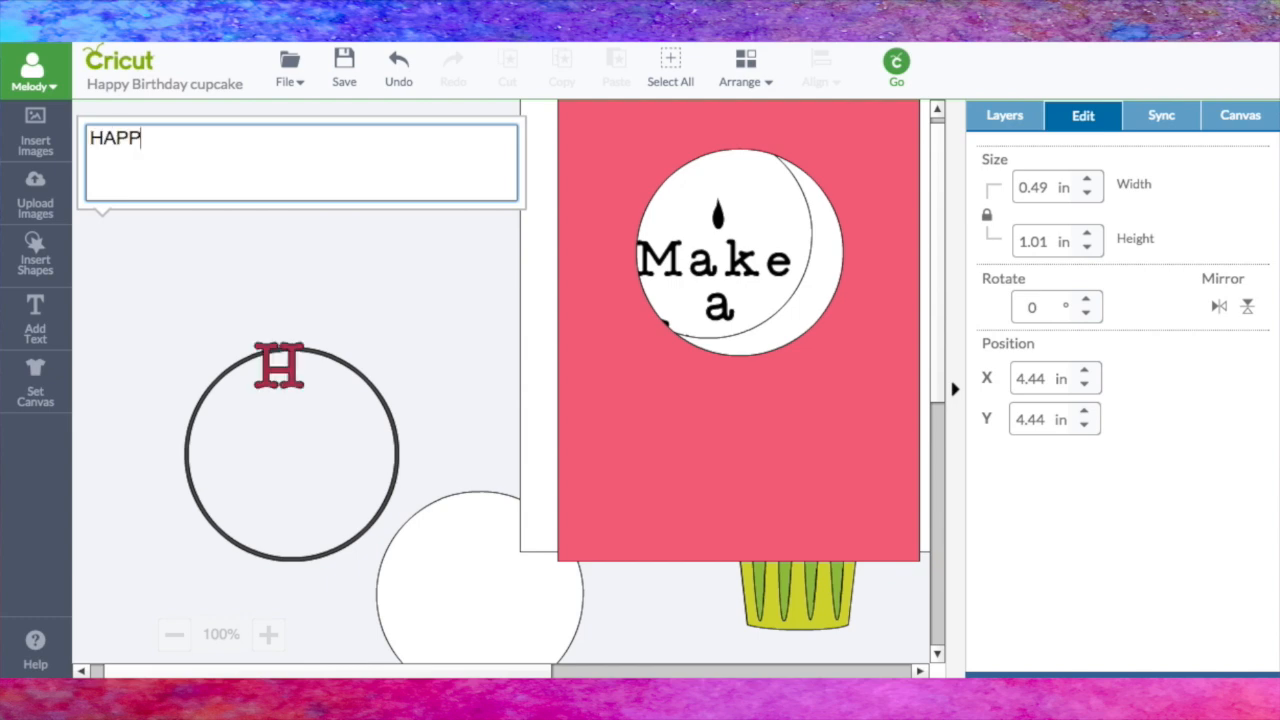
{"action": "type", "text": "Y "}
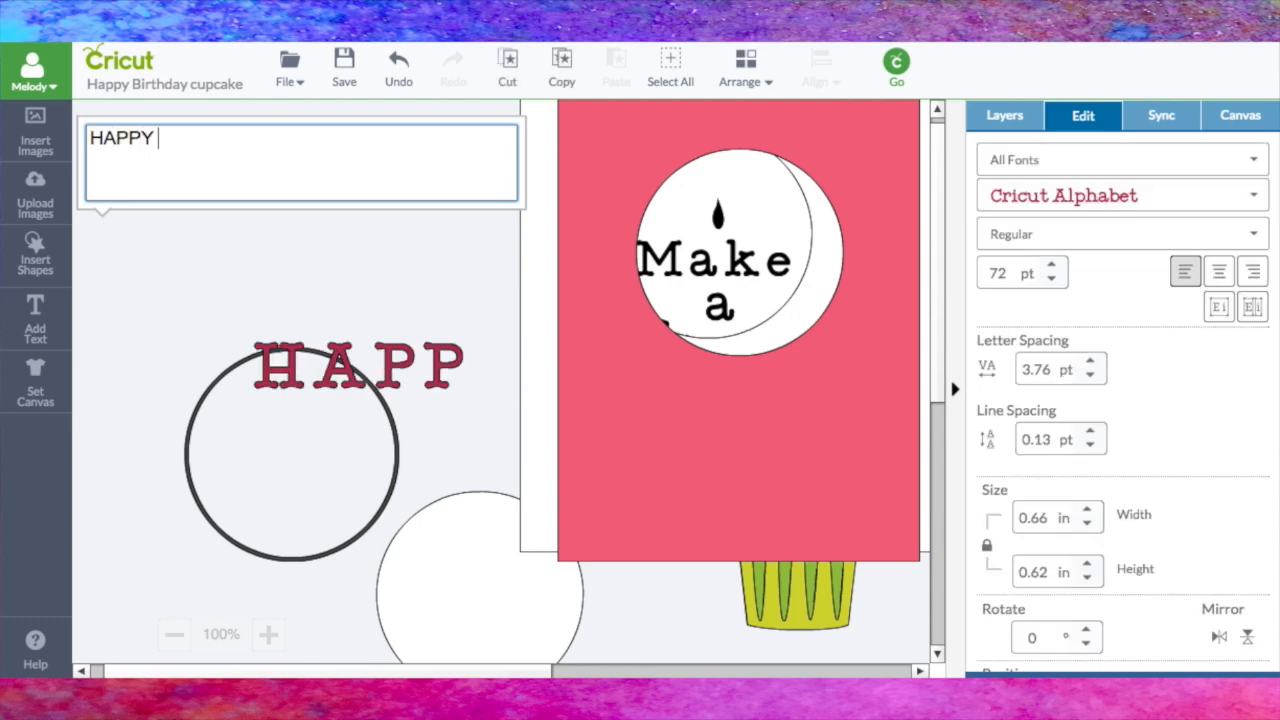
{"action": "type", "text": "B"}
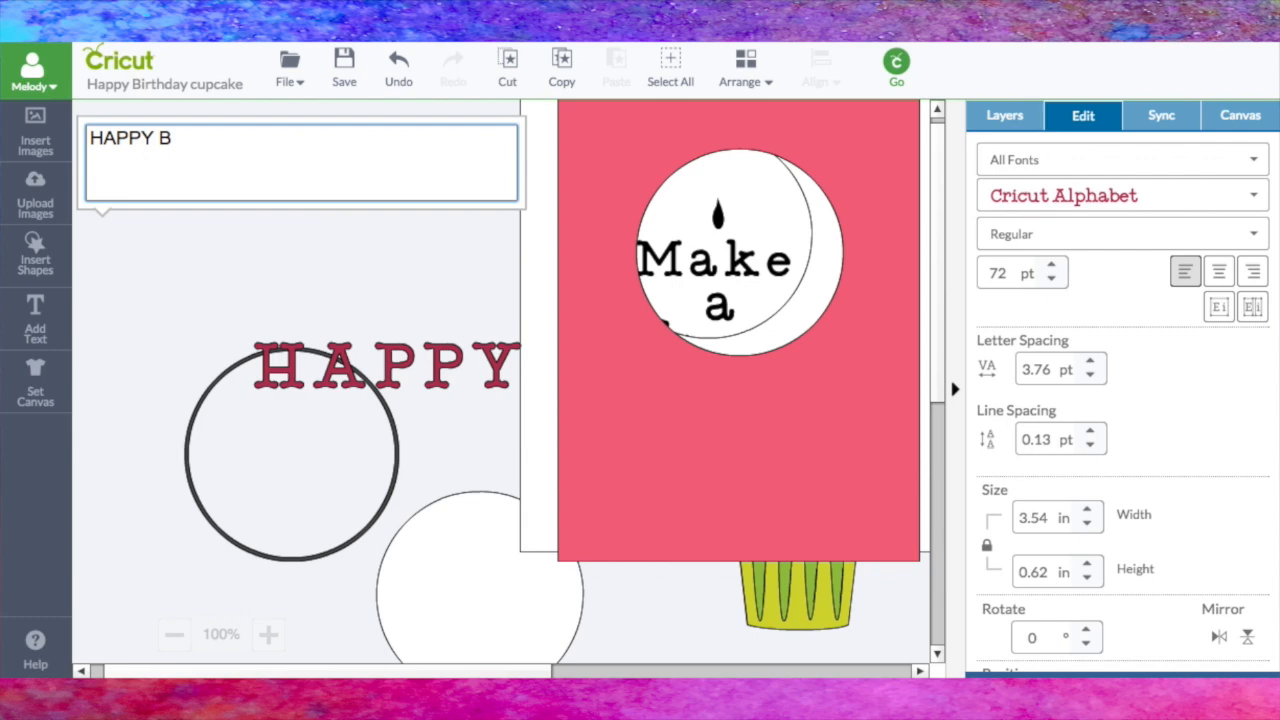
{"action": "type", "text": "IRTHDAY"}
{"action": "left_click", "coordinate": [437, 331]}
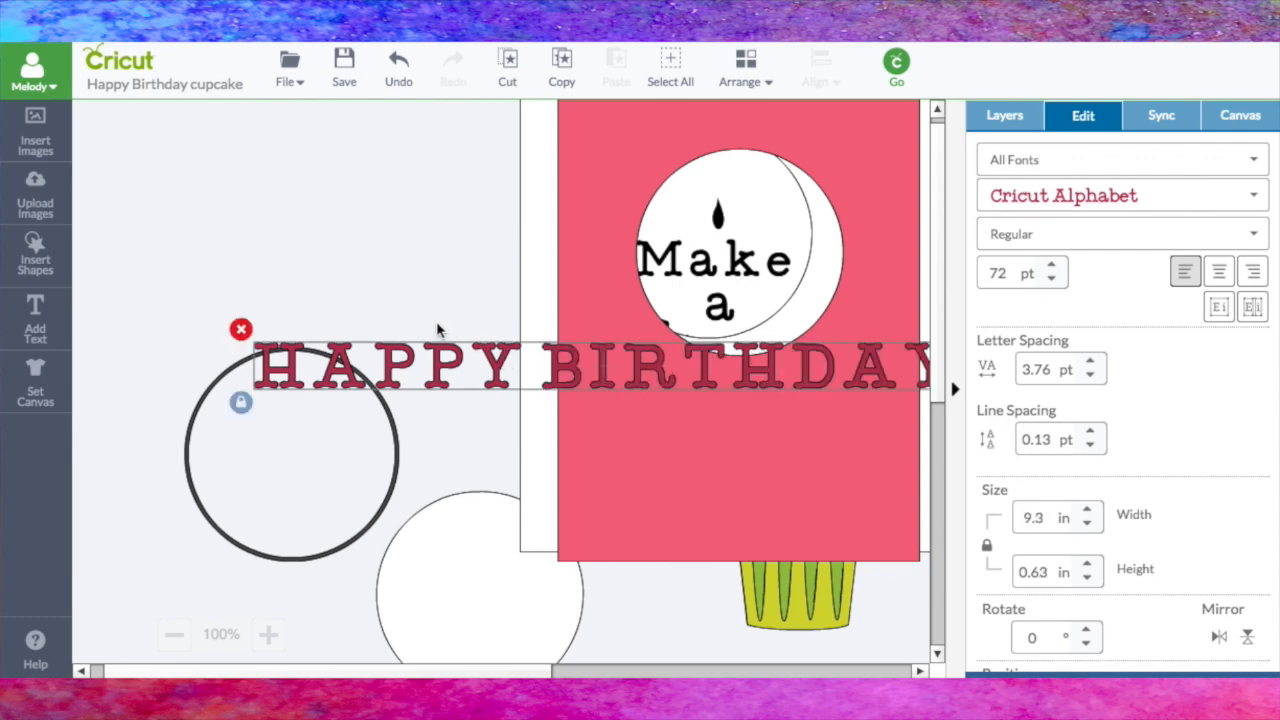
Step: Shrink the HAPPY BIRTHDAY text to about 5.1 in wide and position it just above the ring
{"action": "left_click_drag", "start_coordinate": [437, 369], "coordinate": [335, 276]}
{"action": "left_click_drag", "start_coordinate": [870, 320], "coordinate": [578, 298]}
{"action": "left_click_drag", "start_coordinate": [396, 272], "coordinate": [391, 231]}
{"action": "left_click_drag", "start_coordinate": [341, 366], "coordinate": [343, 287]}
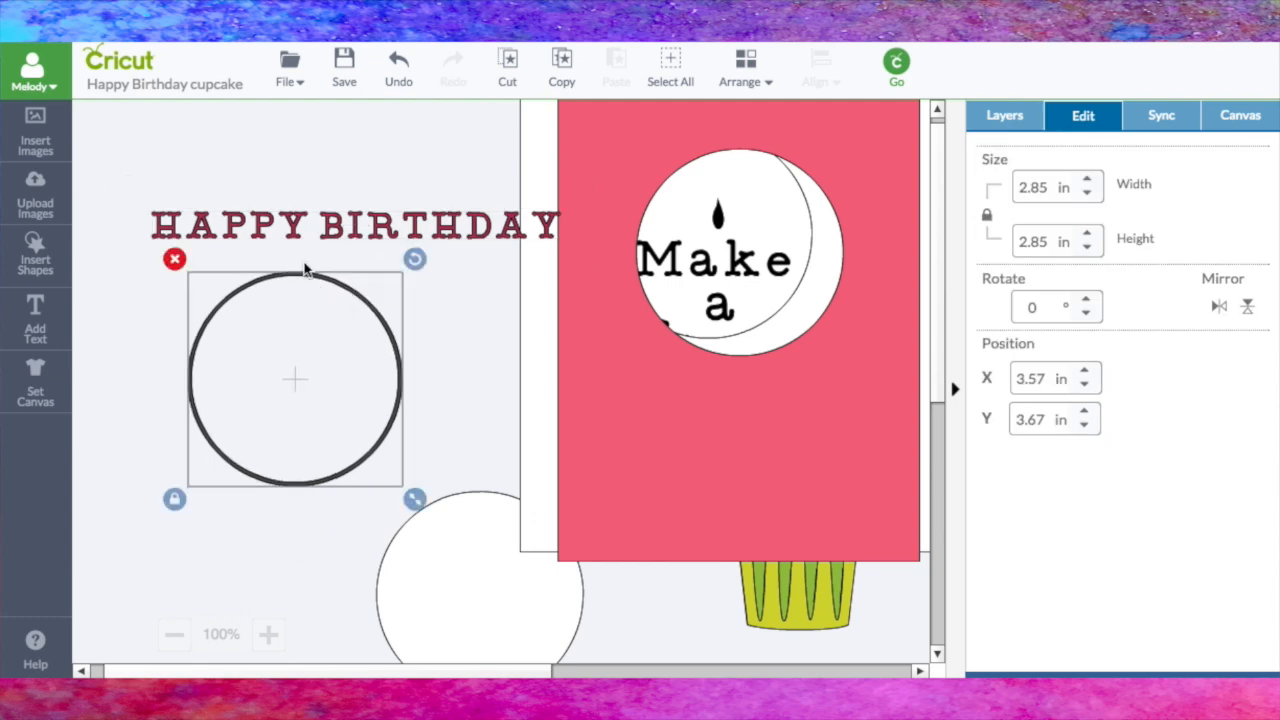
{"action": "left_click_drag", "start_coordinate": [264, 238], "coordinate": [254, 262]}
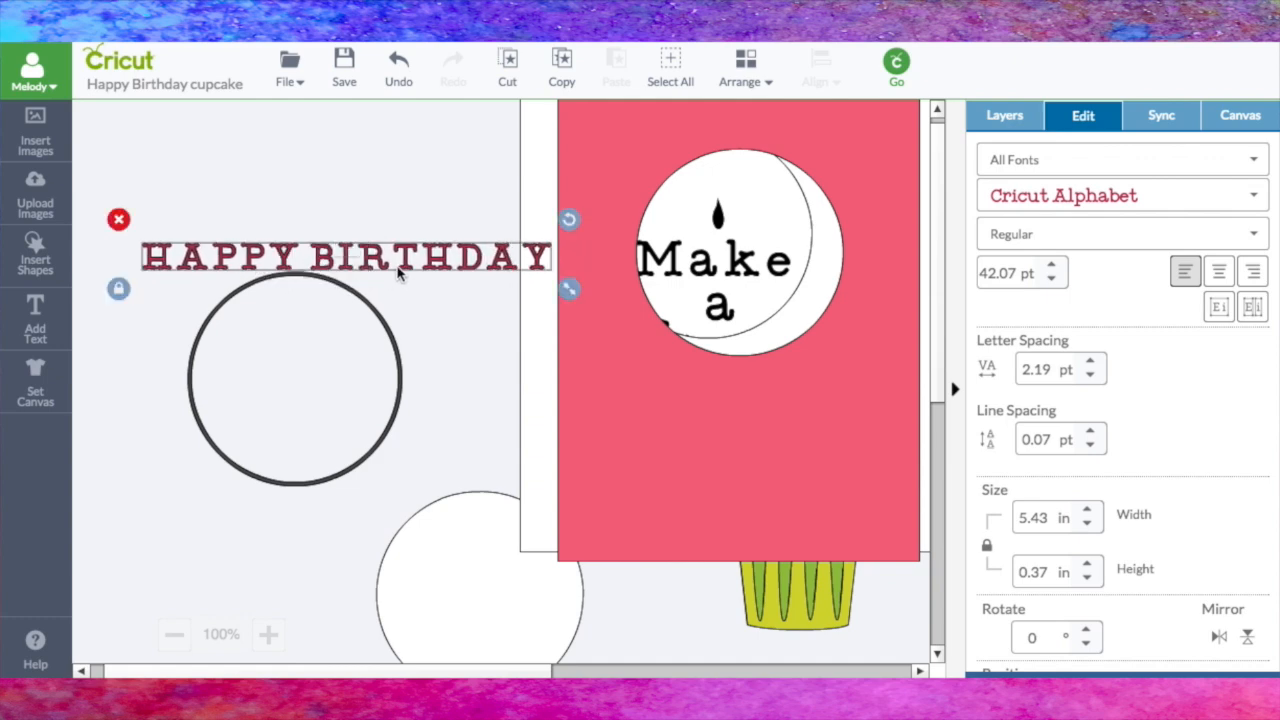
{"action": "left_click_drag", "start_coordinate": [397, 272], "coordinate": [359, 248]}
{"action": "mouse_move", "coordinate": [532, 265]}
{"action": "left_mouse_down"}
{"action": "mouse_move", "coordinate": [500, 266]}
{"action": "mouse_move", "coordinate": [540, 266]}
{"action": "mouse_move", "coordinate": [522, 266]}
{"action": "left_mouse_up"}
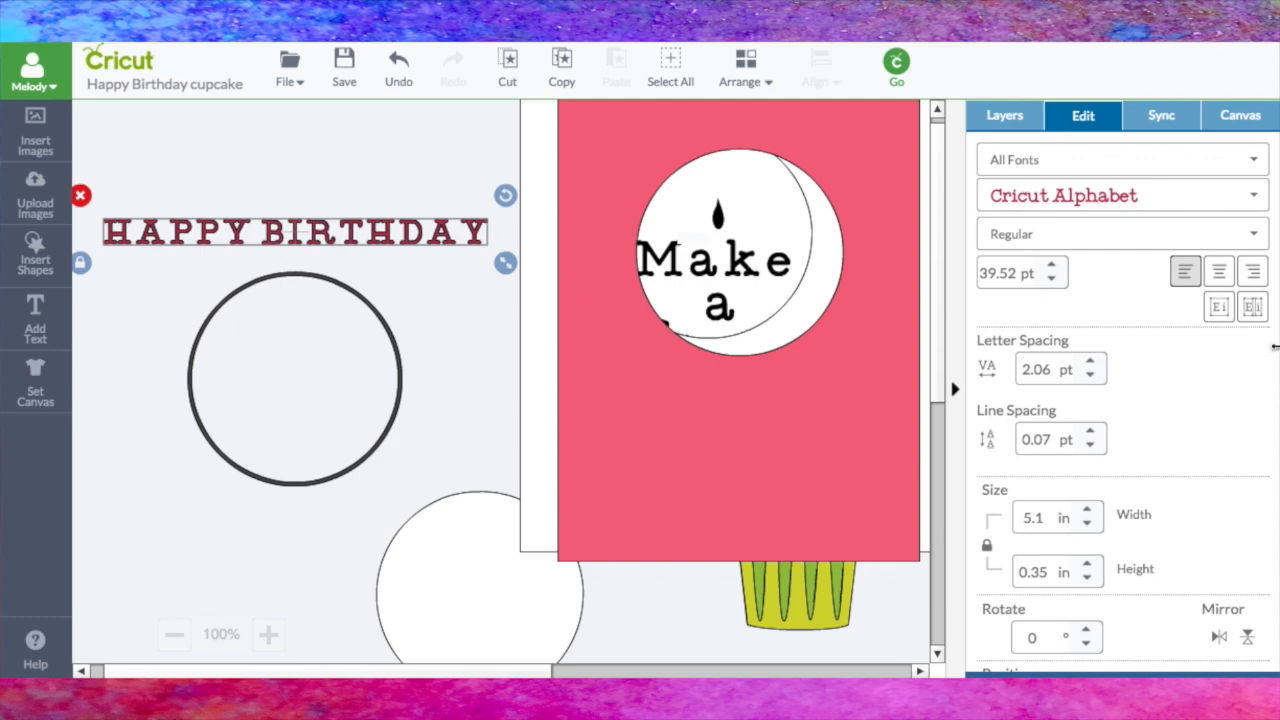
Step: Isolate the HAPPY BIRTHDAY letters and place the H rotated against the ring's upper-left edge
{"action": "left_click", "coordinate": [126, 268]}
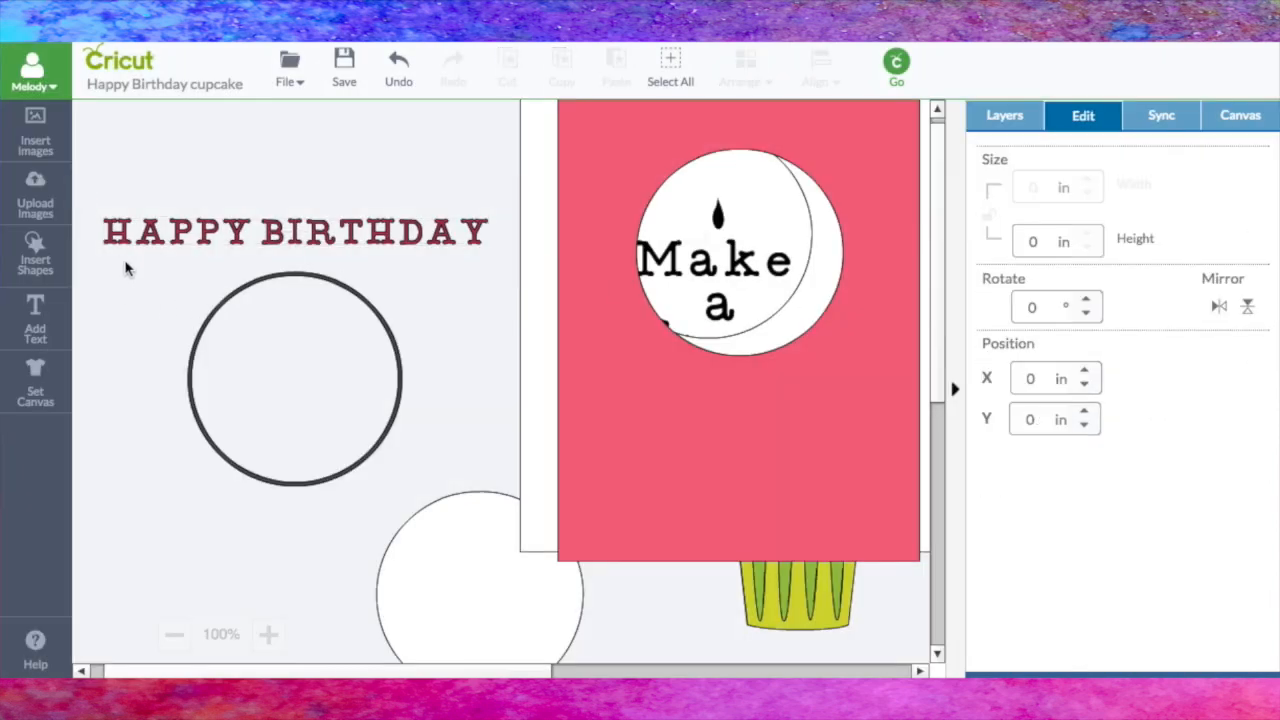
{"action": "left_click_drag", "start_coordinate": [117, 245], "coordinate": [174, 365]}
{"action": "left_click_drag", "start_coordinate": [205, 318], "coordinate": [126, 300]}
{"action": "left_click_drag", "start_coordinate": [172, 352], "coordinate": [168, 360]}
Step: Place HAPPY's A beside the H on the ring's outer edge, rotated to about 299.6°
{"action": "left_click_drag", "start_coordinate": [150, 232], "coordinate": [176, 270]}
{"action": "left_click_drag", "start_coordinate": [183, 320], "coordinate": [184, 327]}
{"action": "left_click_drag", "start_coordinate": [175, 280], "coordinate": [172, 278]}
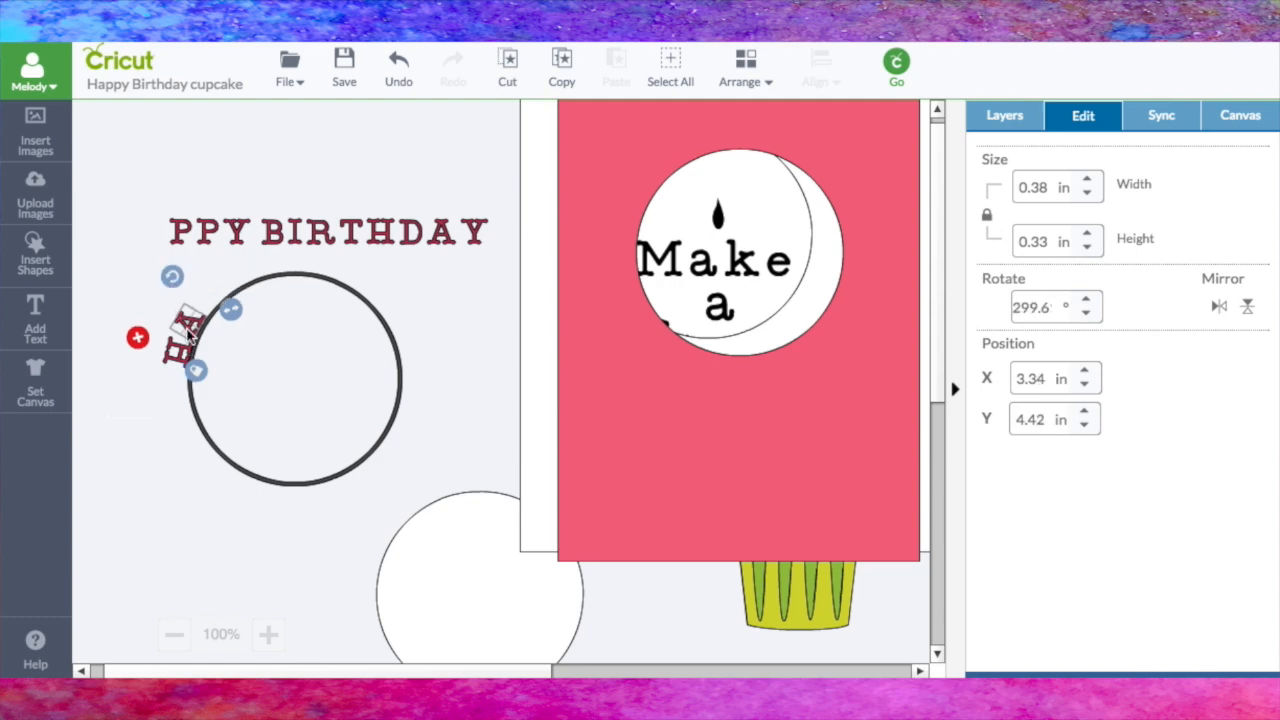
{"action": "left_click", "coordinate": [188, 334]}
Step: Place HAPPY's two Ps after the A, rotating them to follow the ring's upper-left curve
{"action": "left_click", "coordinate": [181, 232]}
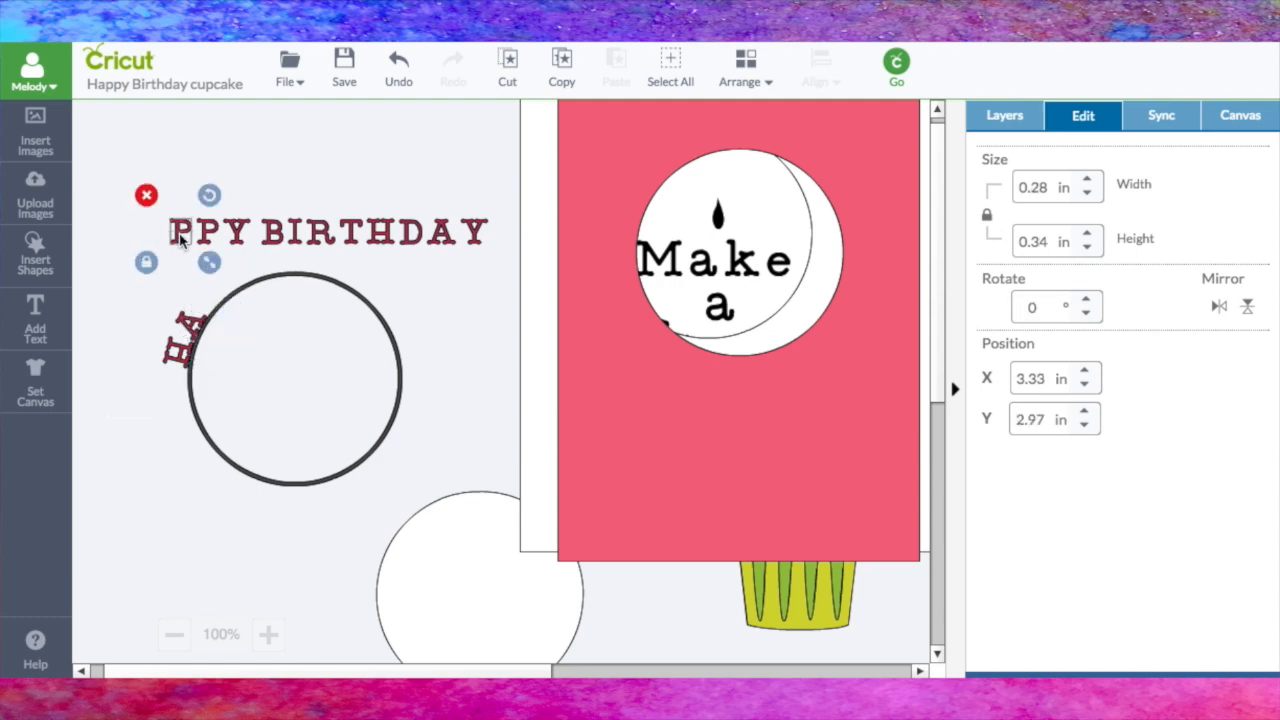
{"action": "left_click_drag", "start_coordinate": [208, 196], "coordinate": [207, 302]}
{"action": "left_click", "coordinate": [202, 225]}
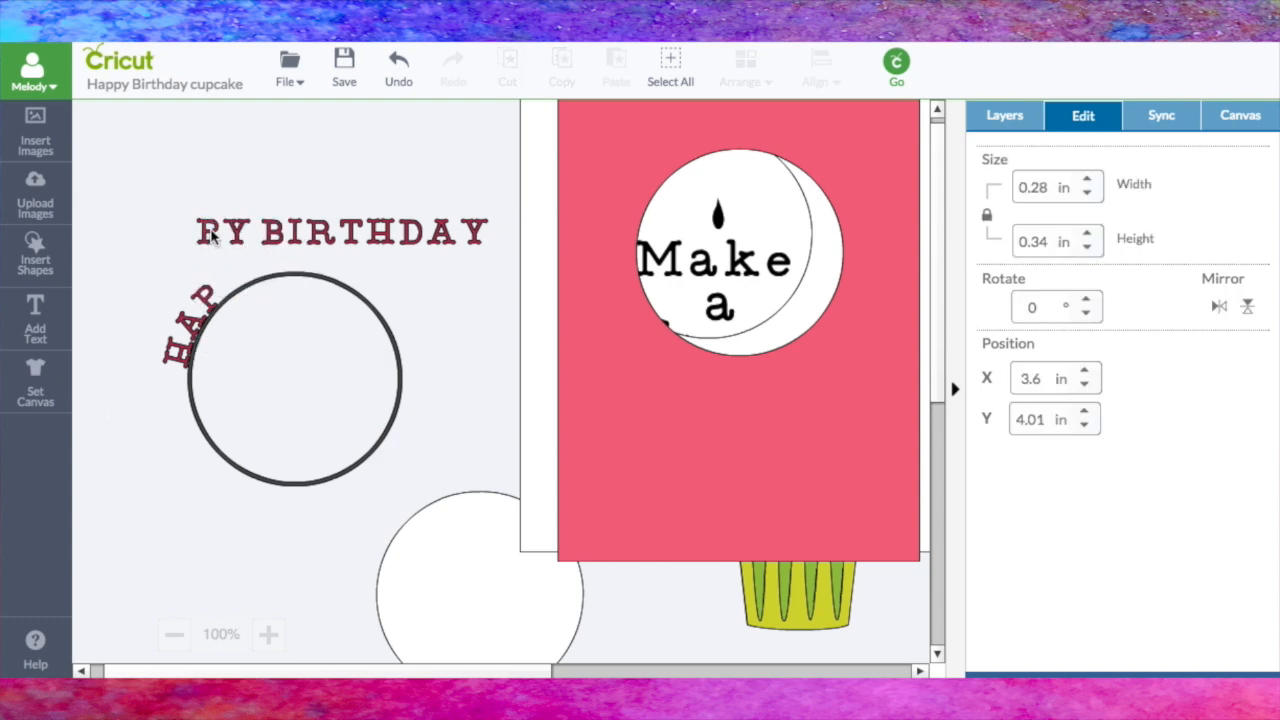
{"action": "left_click_drag", "start_coordinate": [202, 225], "coordinate": [232, 296]}
{"action": "left_click_drag", "start_coordinate": [257, 246], "coordinate": [230, 239]}
Step: Arrange the next letters through BIRTHDAY's T across the top of the ring, rotating them to follow its curve
{"action": "left_click_drag", "start_coordinate": [512, 204], "coordinate": [502, 215]}
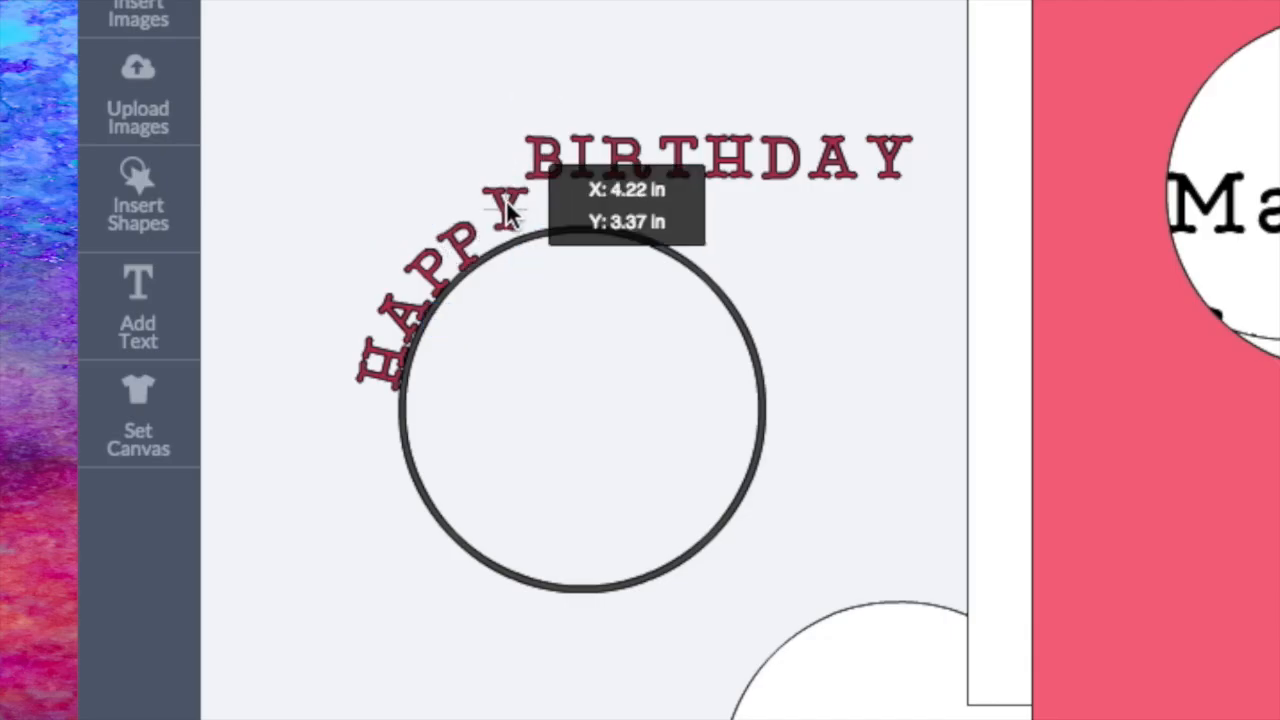
{"action": "left_click_drag", "start_coordinate": [520, 145], "coordinate": [573, 210]}
{"action": "left_click_drag", "start_coordinate": [617, 146], "coordinate": [612, 143]}
{"action": "left_click_drag", "start_coordinate": [591, 170], "coordinate": [601, 218]}
{"action": "left_click_drag", "start_coordinate": [634, 147], "coordinate": [640, 210]}
{"action": "left_click_drag", "start_coordinate": [698, 147], "coordinate": [698, 215]}
{"action": "left_click_drag", "start_coordinate": [756, 163], "coordinate": [776, 190]}
{"action": "left_click_drag", "start_coordinate": [694, 224], "coordinate": [683, 227]}
Step: Place BIRTHDAY's H after the T on the ring's upper-right curve and fine-tune the angle and position of the T
{"action": "left_click_drag", "start_coordinate": [718, 153], "coordinate": [722, 241]}
{"action": "left_click_drag", "start_coordinate": [783, 180], "coordinate": [688, 219]}
{"action": "left_click", "coordinate": [642, 212]}
{"action": "left_click_drag", "start_coordinate": [704, 164], "coordinate": [703, 169]}
{"action": "left_click_drag", "start_coordinate": [648, 214], "coordinate": [648, 216]}
{"action": "left_click", "coordinate": [829, 229]}
{"action": "left_click", "coordinate": [688, 222]}
Step: Place the D after BIRTHDAY's H, rotated to follow the ring's upper-right edge
{"action": "left_click_drag", "start_coordinate": [784, 149], "coordinate": [798, 276]}
{"action": "left_click", "coordinate": [722, 258]}
{"action": "left_click", "coordinate": [792, 288]}
{"action": "left_click_drag", "start_coordinate": [850, 228], "coordinate": [876, 288]}
{"action": "left_click_drag", "start_coordinate": [784, 287], "coordinate": [746, 301]}
Step: Place BIRTHDAY's final A and Y down the ring's right side, rotating each to follow the curve
{"action": "left_click_drag", "start_coordinate": [838, 164], "coordinate": [794, 355]}
{"action": "left_click_drag", "start_coordinate": [846, 287], "coordinate": [866, 380]}
{"action": "left_click_drag", "start_coordinate": [778, 354], "coordinate": [765, 349]}
{"action": "left_click_drag", "start_coordinate": [890, 158], "coordinate": [830, 404]}
{"action": "left_click_drag", "start_coordinate": [883, 341], "coordinate": [900, 442]}
{"action": "left_click_drag", "start_coordinate": [830, 404], "coordinate": [790, 388]}
Step: Fine-tune BIRTHDAY's final Y and HAPPY's first H so both sit snugly on the ring's outer edge
{"action": "left_click_drag", "start_coordinate": [388, 360], "coordinate": [390, 365]}
{"action": "left_click", "coordinate": [411, 305]}
{"action": "left_click_drag", "start_coordinate": [634, 229], "coordinate": [766, 329]}
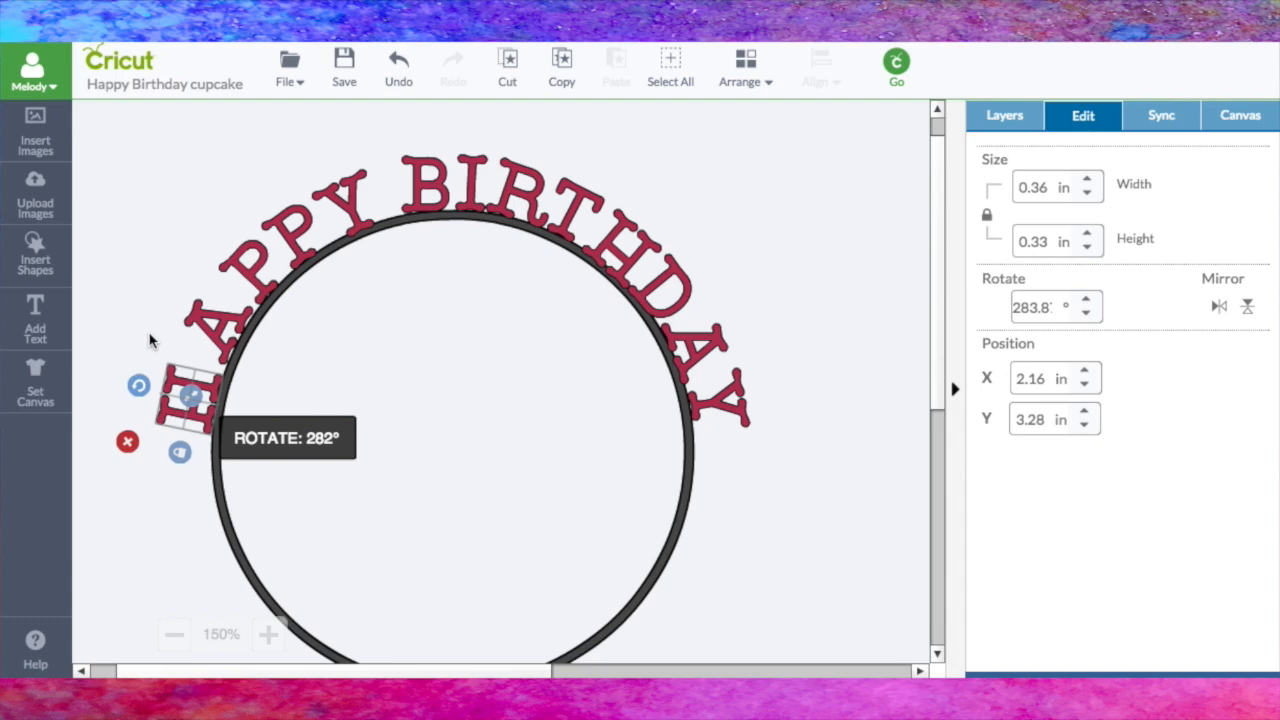
{"action": "left_click_drag", "start_coordinate": [150, 341], "coordinate": [149, 338]}
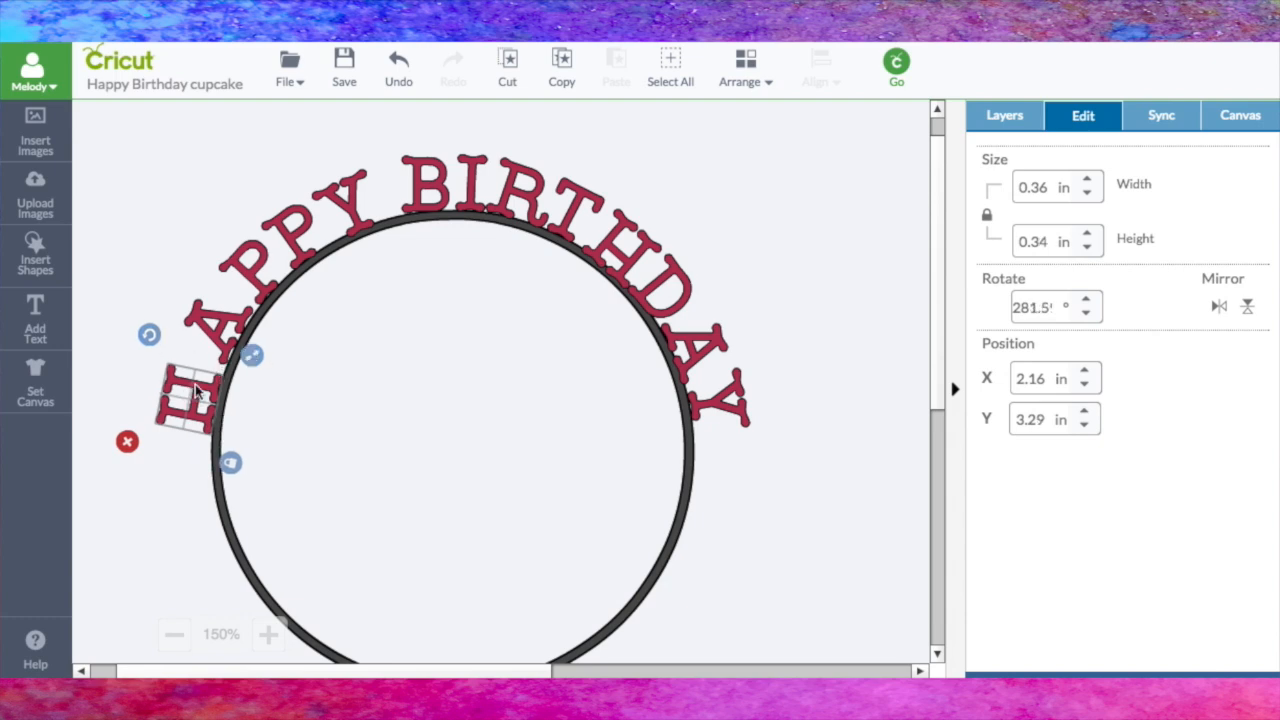
{"action": "left_click_drag", "start_coordinate": [198, 392], "coordinate": [199, 392]}
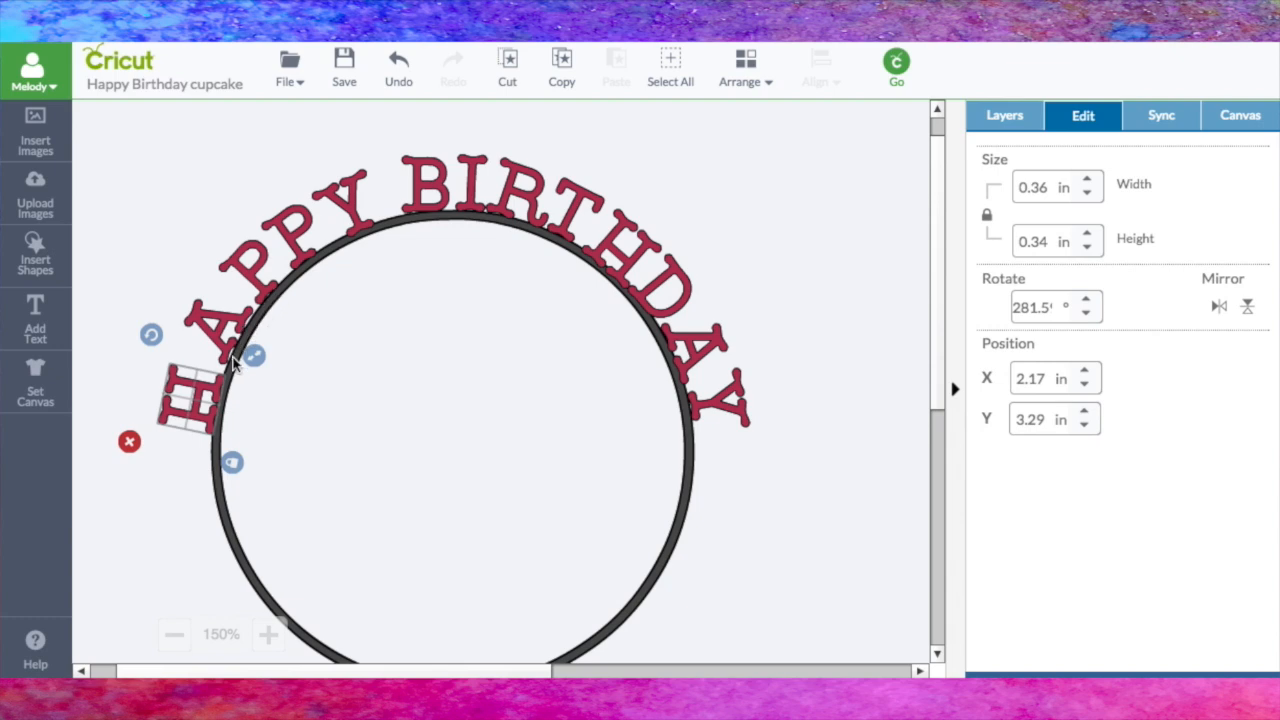
Step: Rotate HAPPY's A to about 298° and nudge it into place against the ring
{"action": "left_click", "coordinate": [200, 318]}
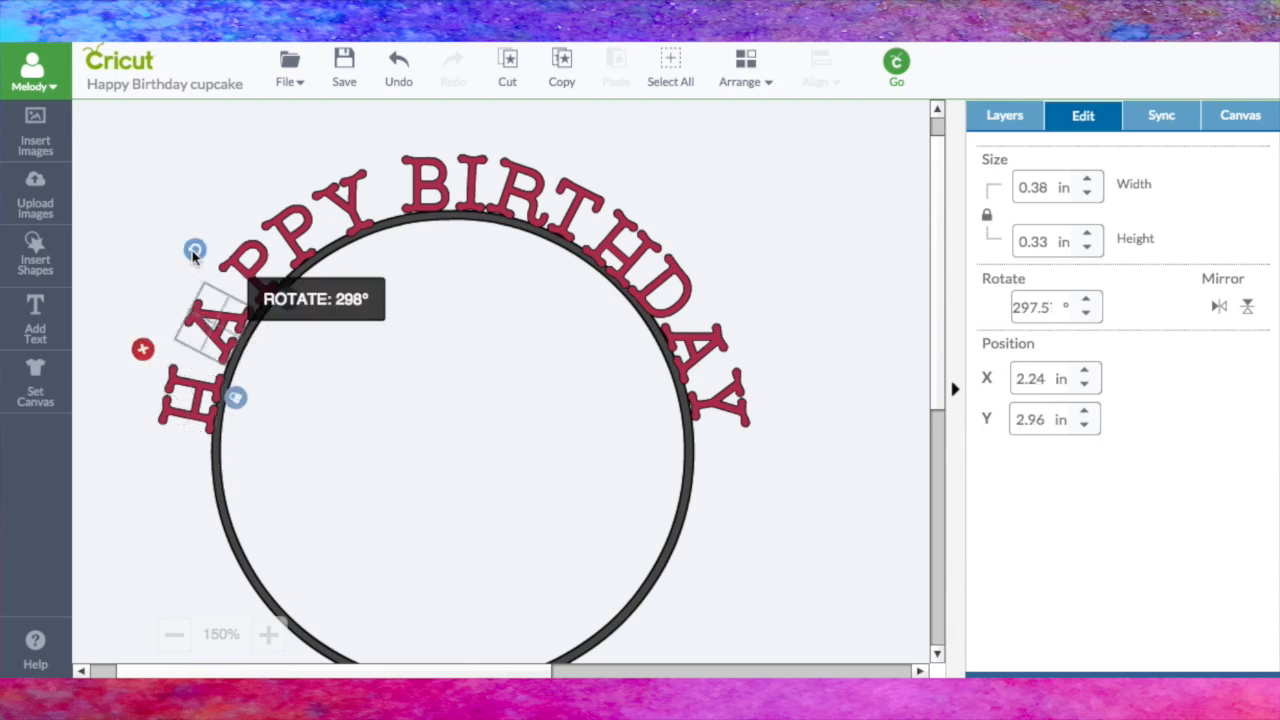
{"action": "left_click_drag", "start_coordinate": [192, 257], "coordinate": [194, 262]}
{"action": "left_click", "coordinate": [185, 318]}
{"action": "left_click", "coordinate": [195, 320]}
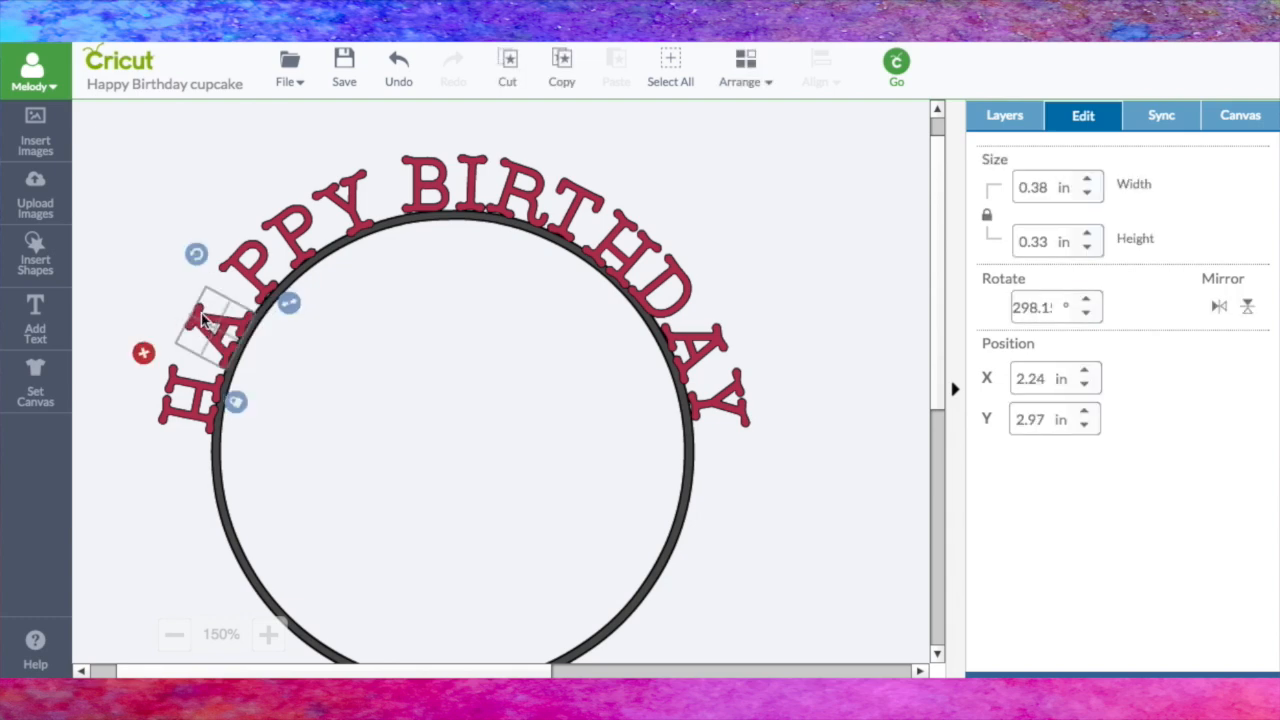
{"action": "left_click_drag", "start_coordinate": [201, 316], "coordinate": [202, 317]}
Step: Nudge the remaining HAPPY and BIRTHDAY letters along the ring to even out their spacing
{"action": "left_click_drag", "start_coordinate": [353, 212], "coordinate": [304, 226]}
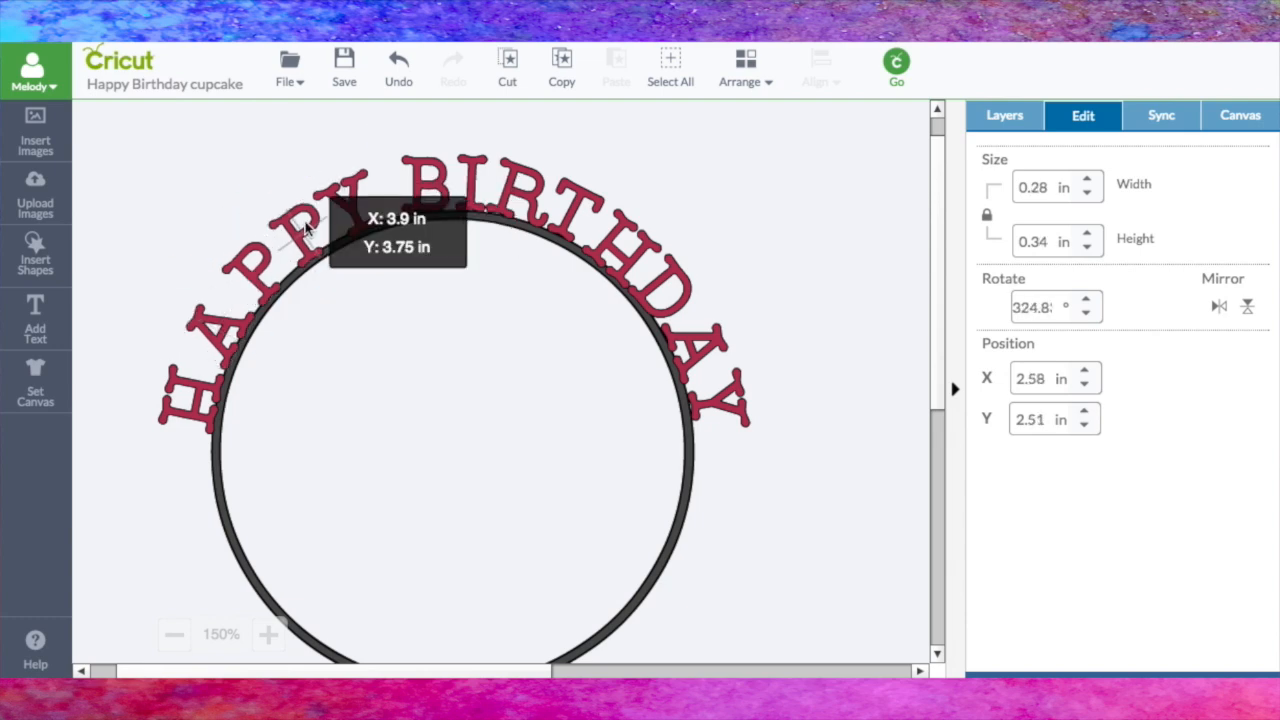
{"action": "left_click_drag", "start_coordinate": [266, 276], "coordinate": [271, 267]}
{"action": "left_click_drag", "start_coordinate": [230, 318], "coordinate": [231, 318]}
{"action": "left_click_drag", "start_coordinate": [428, 187], "coordinate": [470, 184]}
{"action": "left_click", "coordinate": [516, 193]}
{"action": "left_click_drag", "start_coordinate": [575, 211], "coordinate": [576, 212]}
{"action": "left_click", "coordinate": [626, 252]}
Step: Duplicate all the curved HAPPY BIRTHDAY letters and attach the copies together as one set
{"action": "left_click_drag", "start_coordinate": [97, 121], "coordinate": [843, 596]}
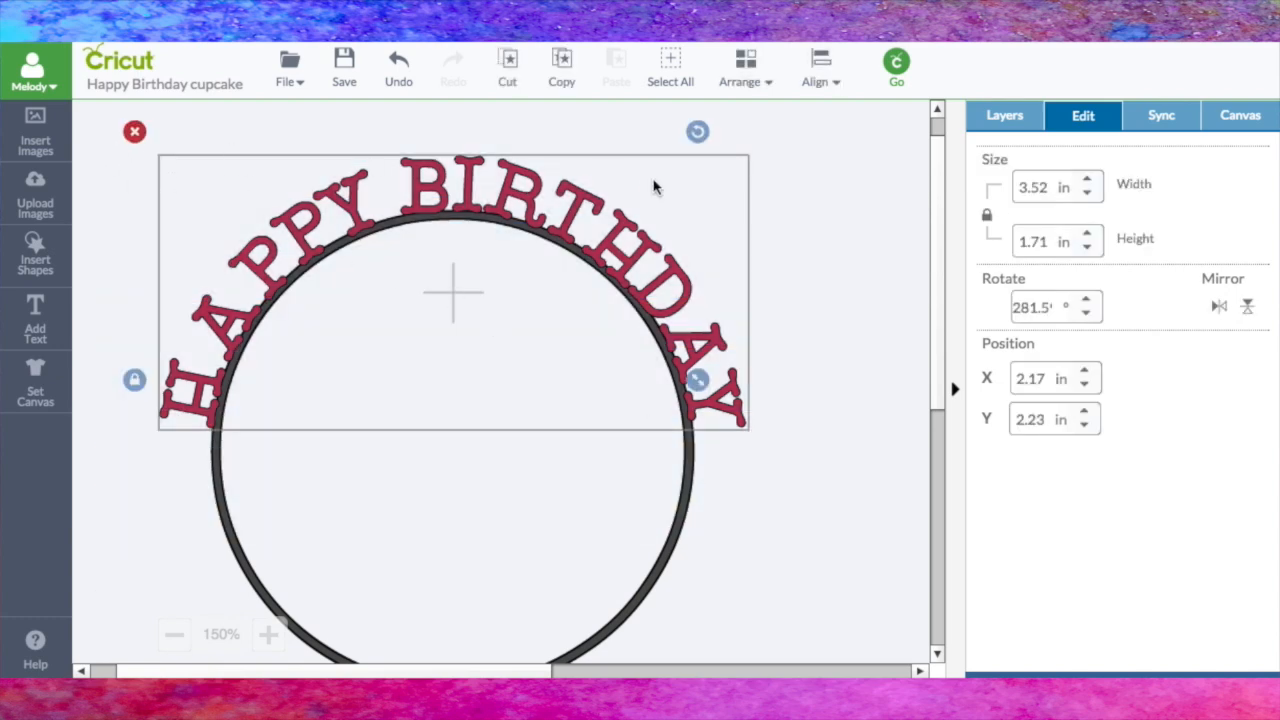
{"action": "left_click", "coordinate": [1003, 118]}
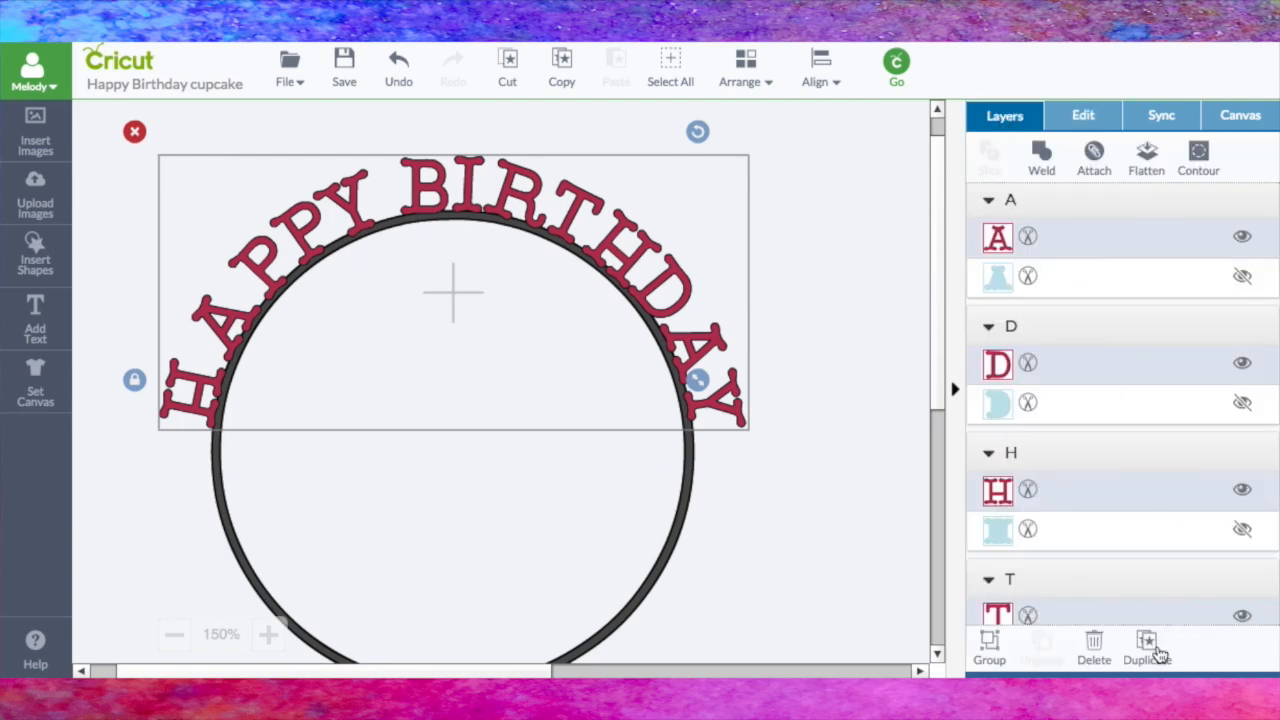
{"action": "left_click", "coordinate": [1148, 648]}
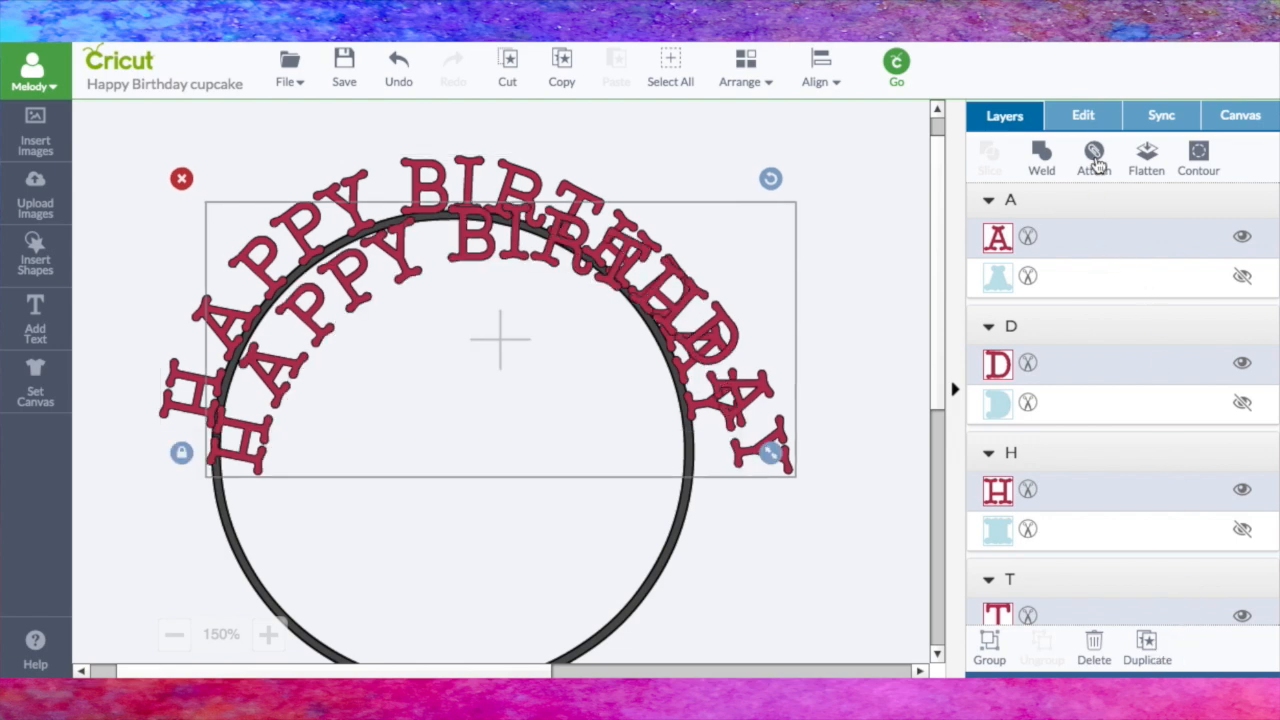
{"action": "left_click", "coordinate": [1096, 160]}
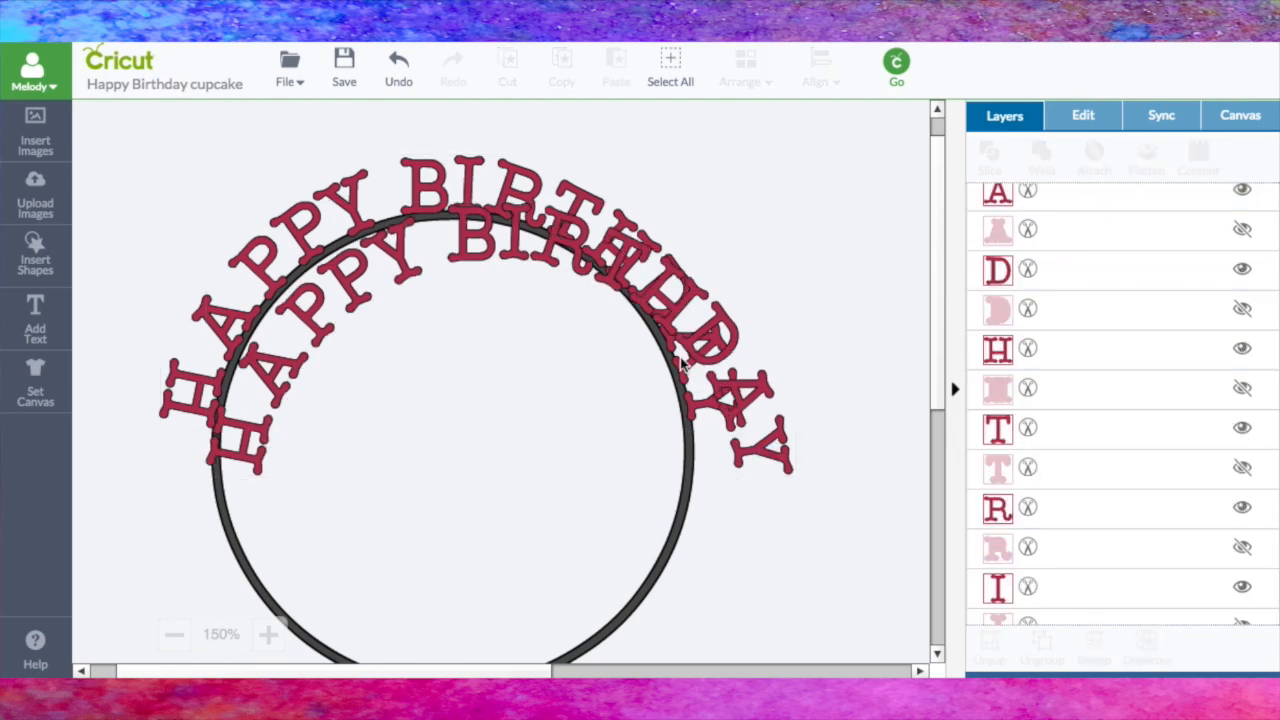
Step: Rotate the attached HAPPY BIRTHDAY copy upside down and fit it around the ring's lower half
{"action": "left_click_drag", "start_coordinate": [682, 345], "coordinate": [661, 382]}
{"action": "left_click_drag", "start_coordinate": [786, 243], "coordinate": [185, 547]}
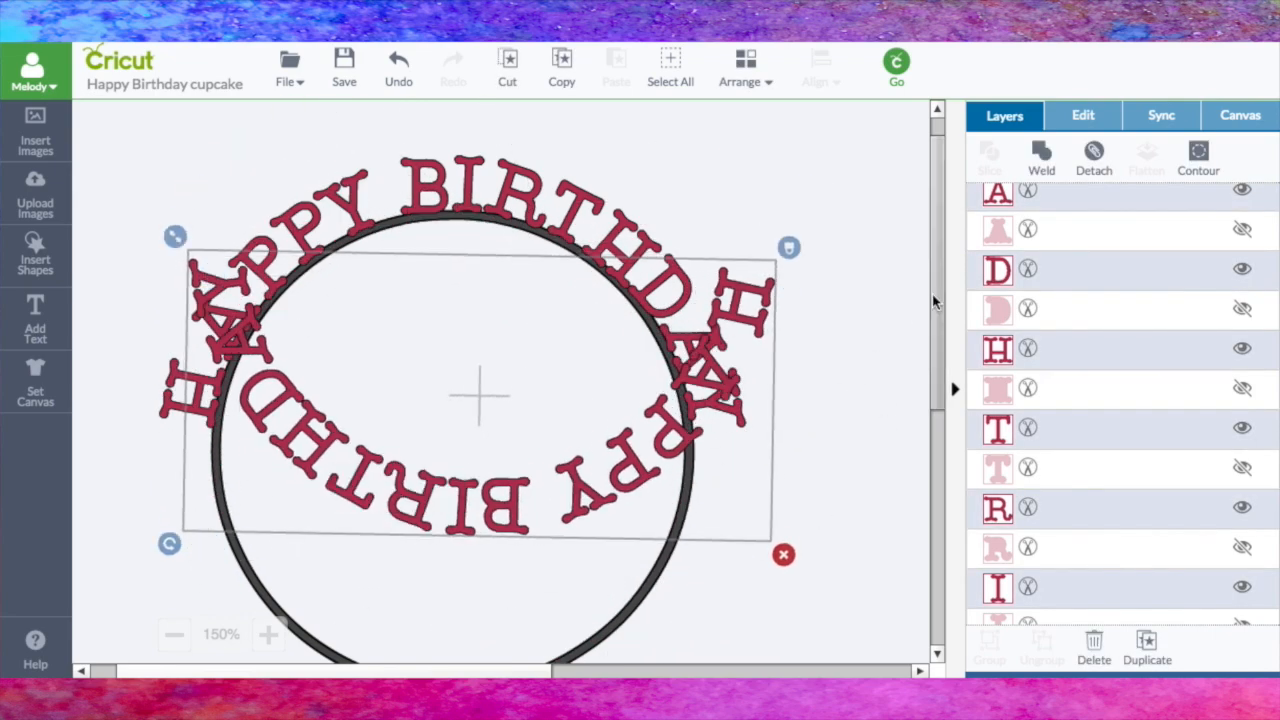
{"action": "scroll", "coordinate": [931, 312], "scroll_direction": "down", "scroll_amount": 4}
{"action": "scroll", "coordinate": [931, 310], "scroll_direction": "up", "scroll_amount": 3}
{"action": "left_click_drag", "start_coordinate": [660, 345], "coordinate": [596, 590]}
{"action": "left_click", "coordinate": [278, 380]}
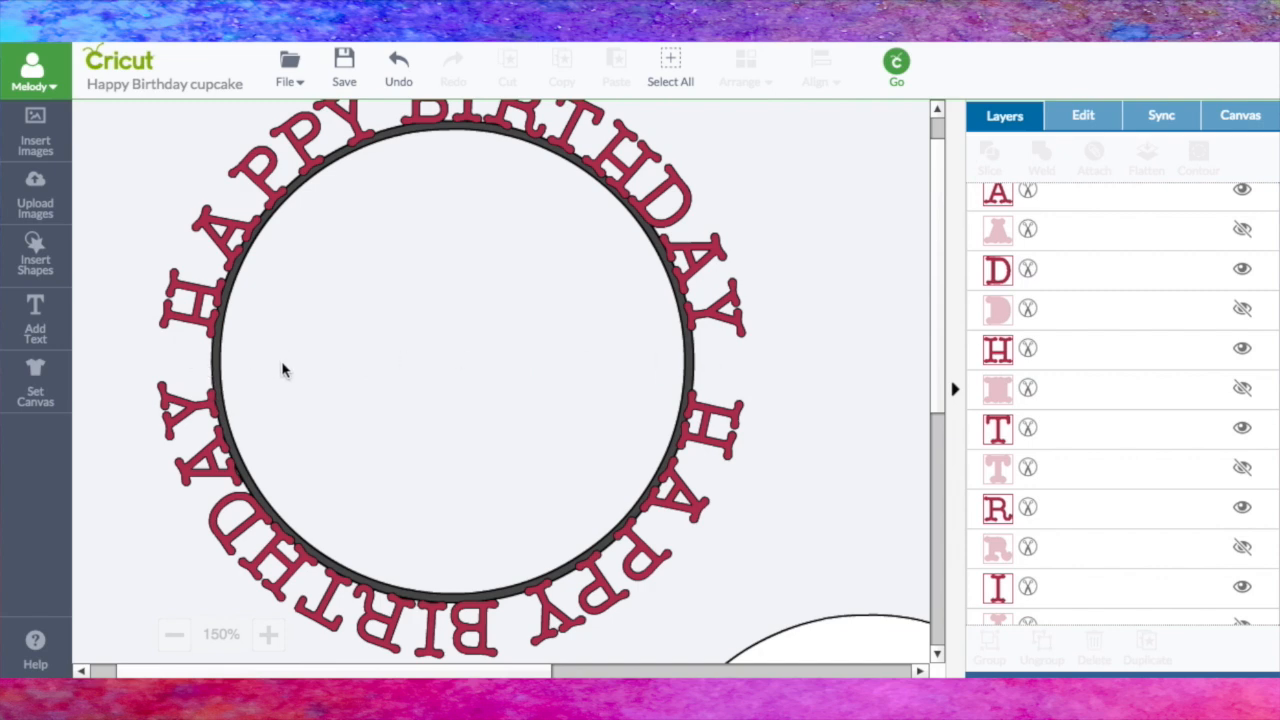
Step: Insert a star, shrink and rotate it, and fit it between the Y and H on the ring's right side
{"action": "left_click", "coordinate": [44, 266]}
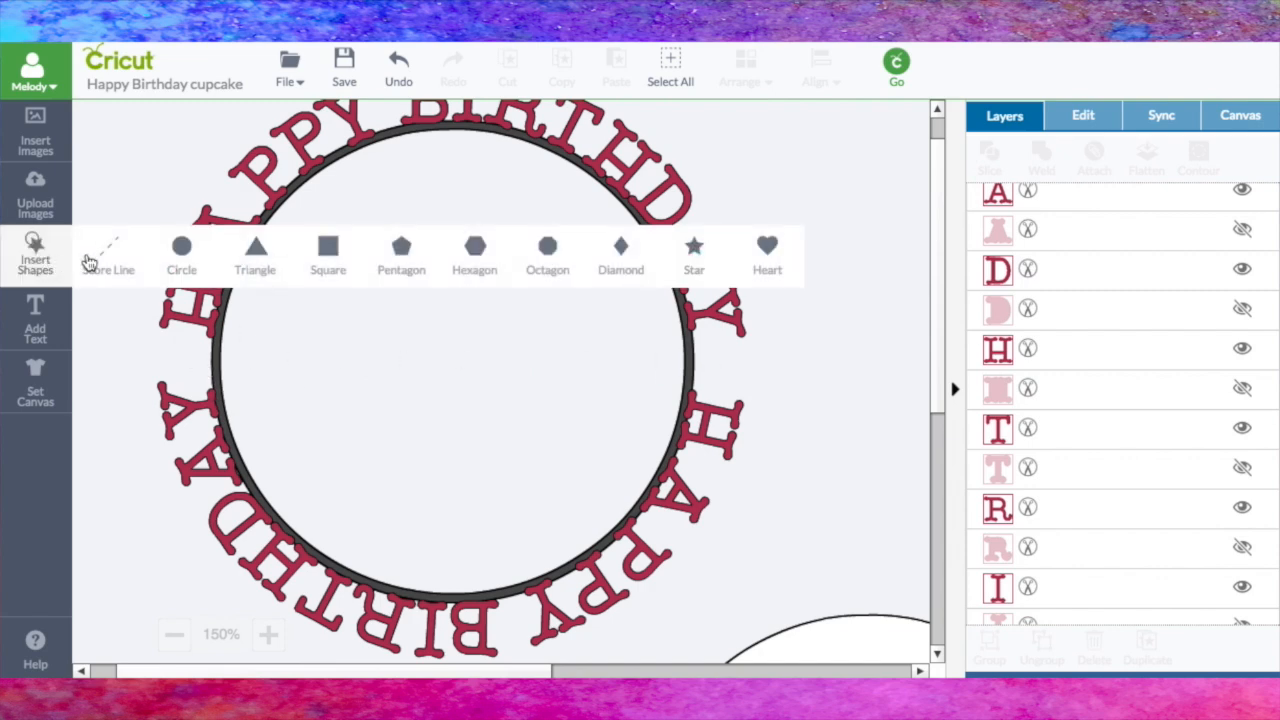
{"action": "left_click", "coordinate": [693, 258]}
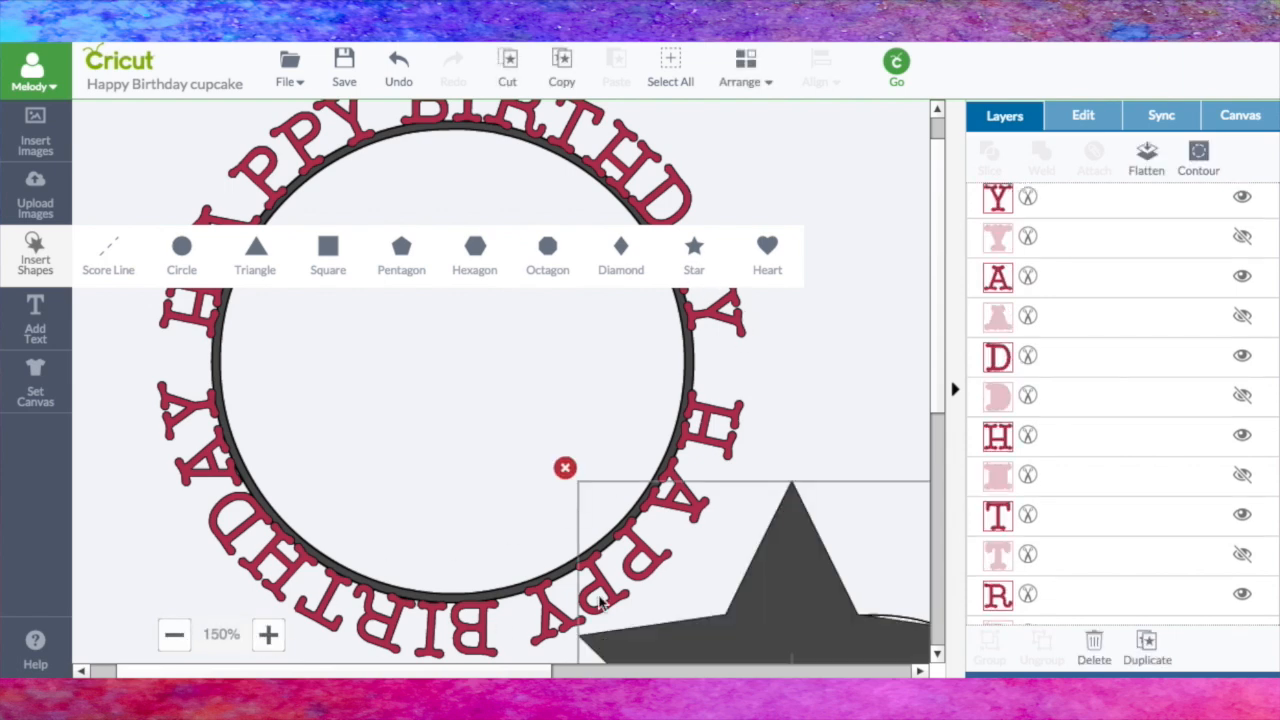
{"action": "left_click_drag", "start_coordinate": [781, 579], "coordinate": [420, 225]}
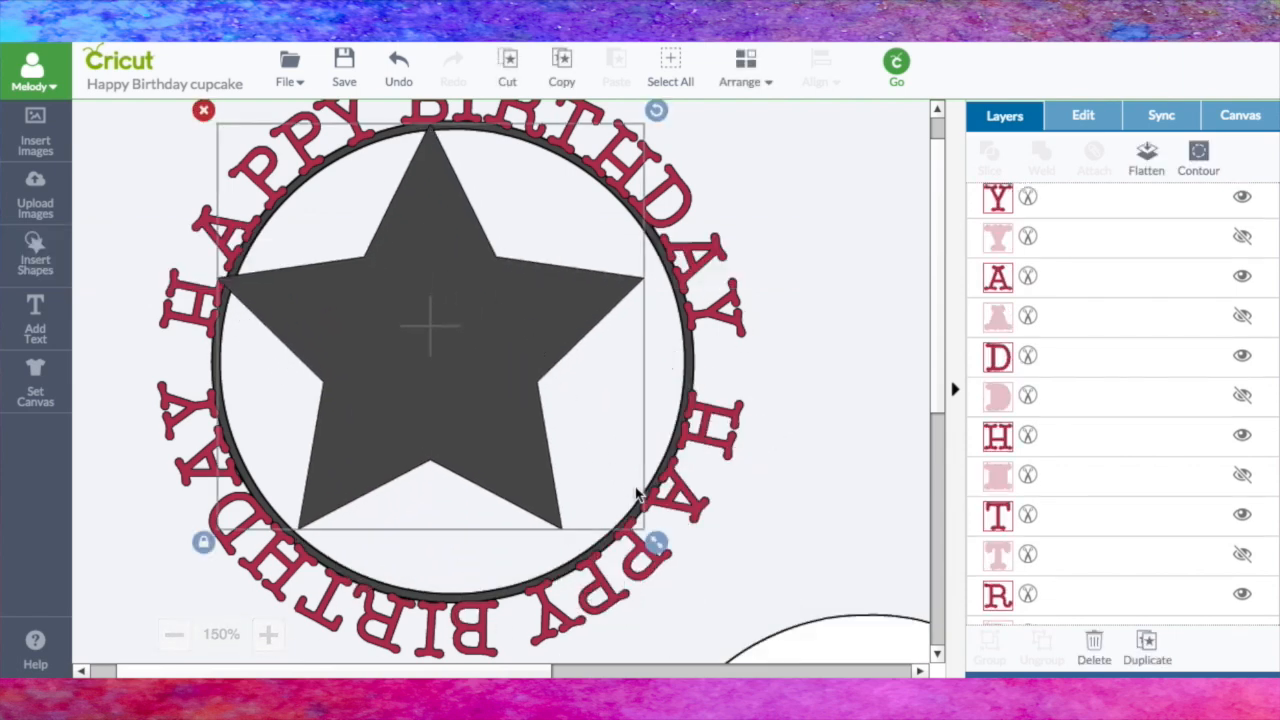
{"action": "left_click_drag", "start_coordinate": [655, 543], "coordinate": [341, 199]}
{"action": "left_click_drag", "start_coordinate": [248, 157], "coordinate": [725, 362]}
{"action": "left_click_drag", "start_coordinate": [781, 303], "coordinate": [790, 333]}
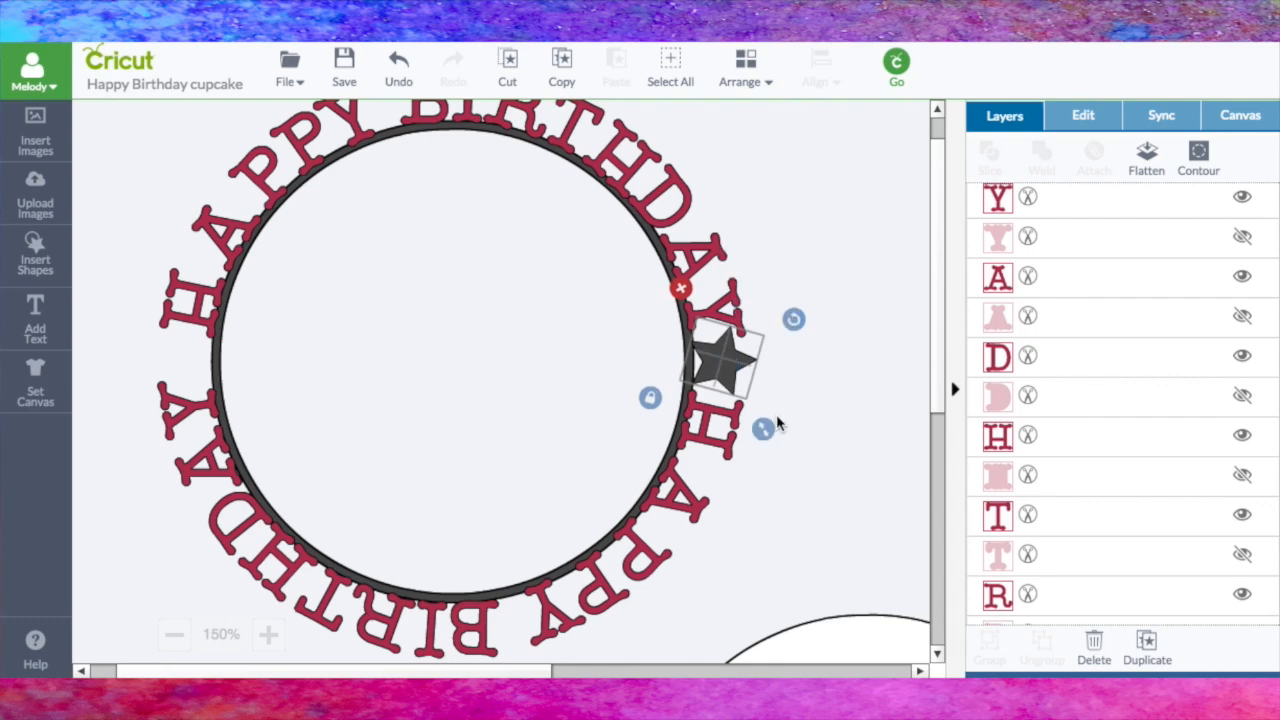
{"action": "left_click_drag", "start_coordinate": [762, 430], "coordinate": [755, 416]}
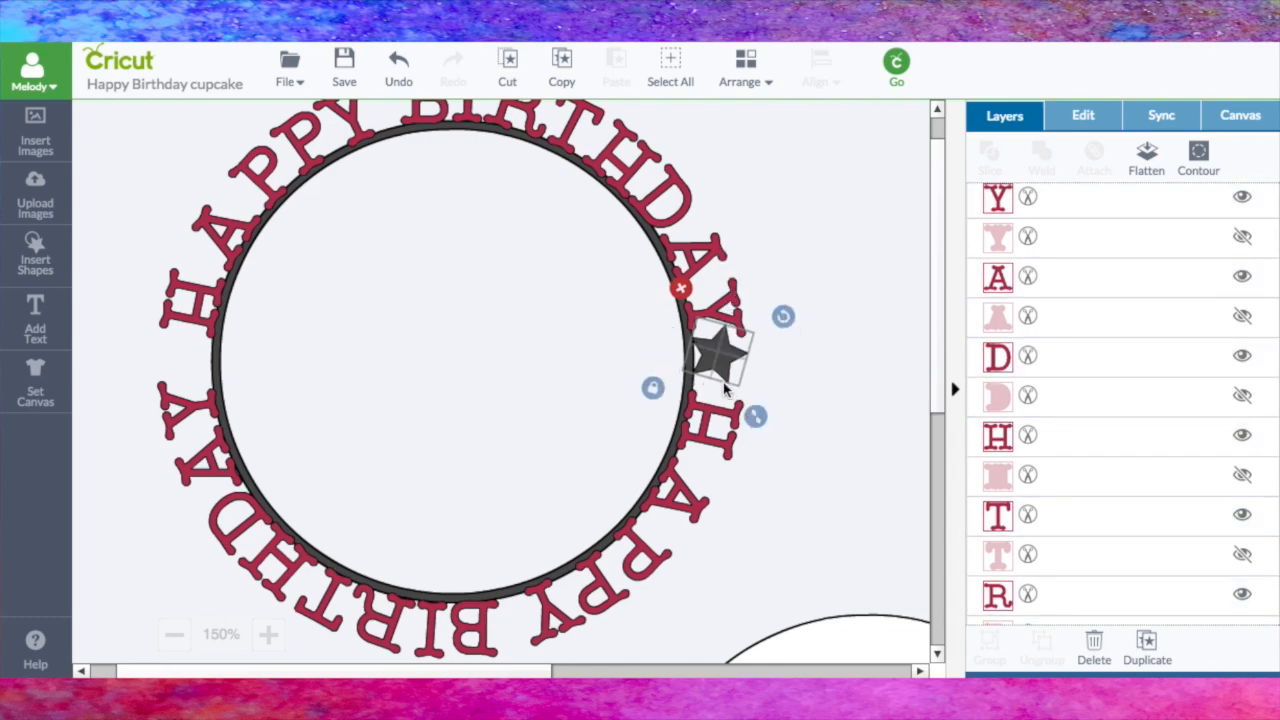
{"action": "left_click_drag", "start_coordinate": [724, 362], "coordinate": [721, 368]}
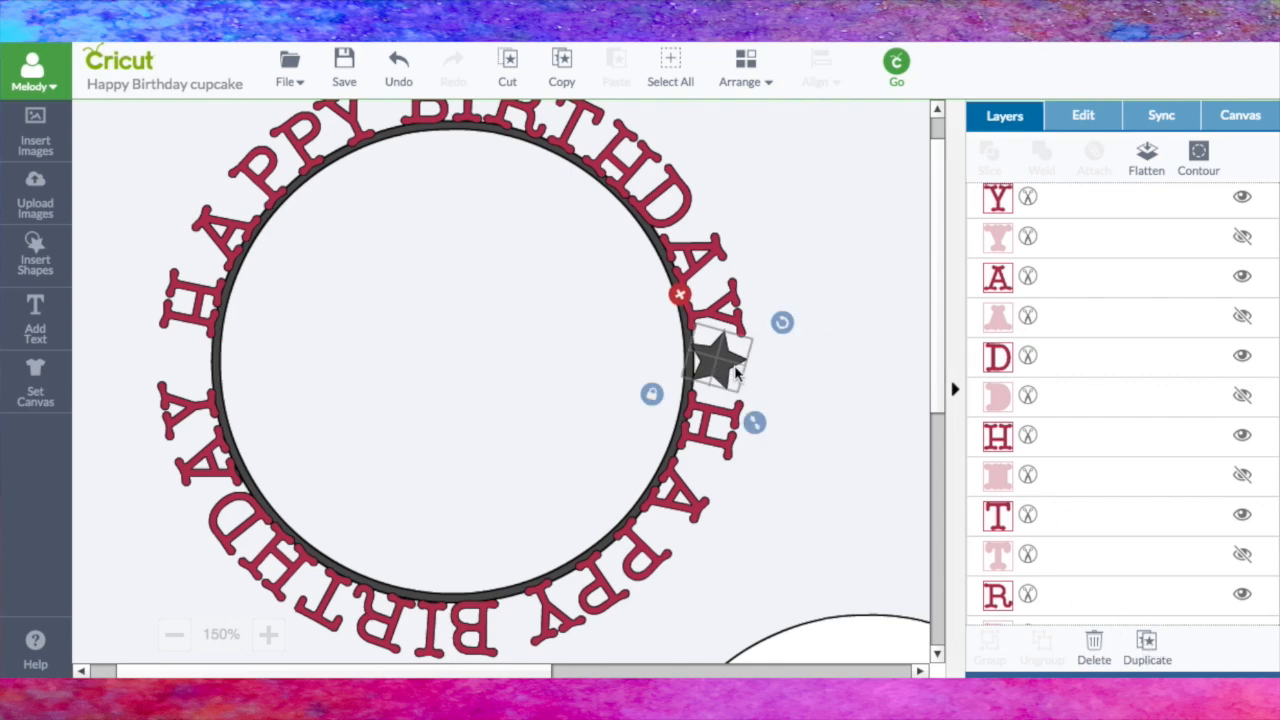
Step: Duplicate the star into the gap on the ring's left side and rotate it to touch the neighbouring letters
{"action": "left_click", "coordinate": [846, 421]}
{"action": "left_click_drag", "start_coordinate": [770, 410], "coordinate": [193, 367]}
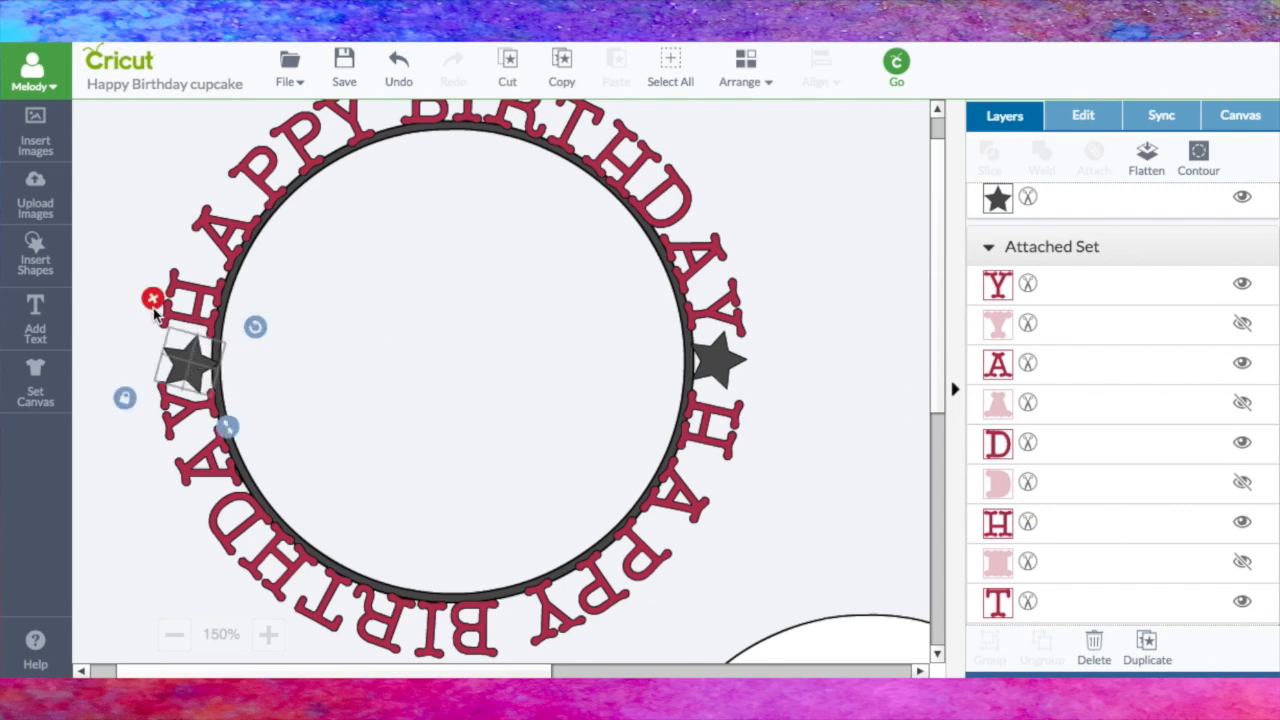
{"action": "left_click_drag", "start_coordinate": [253, 327], "coordinate": [234, 304]}
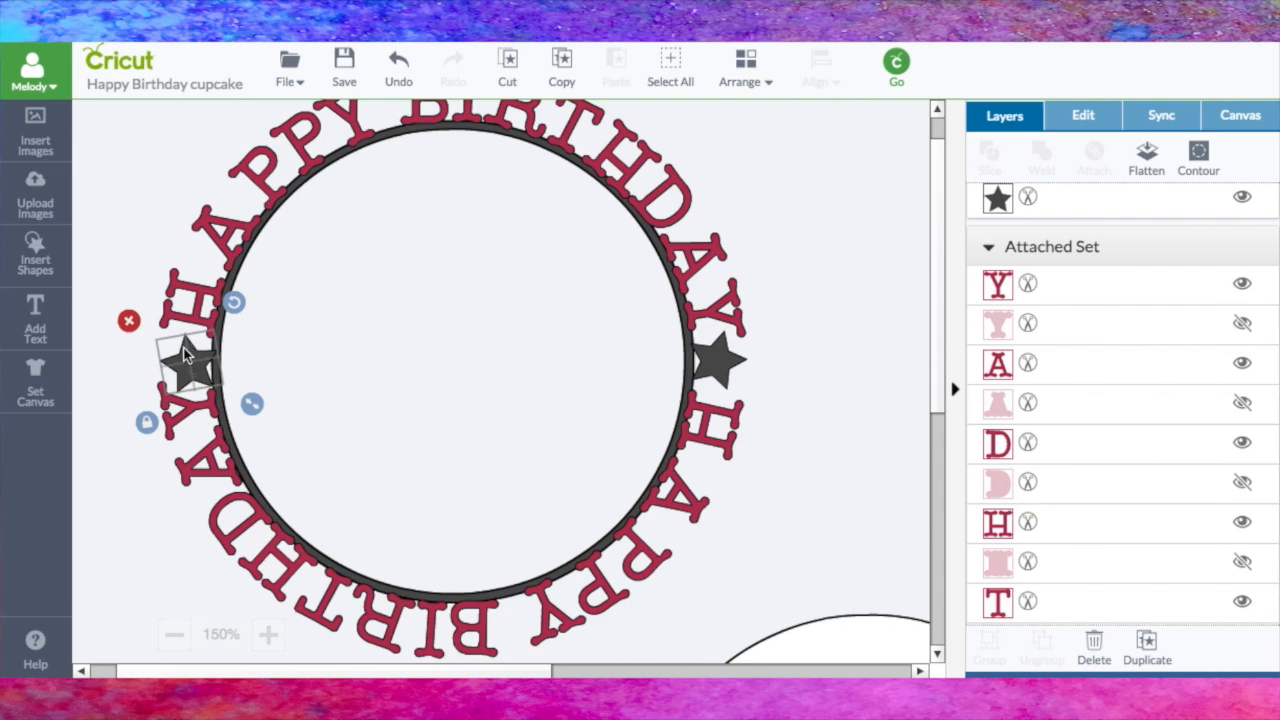
{"action": "left_click_drag", "start_coordinate": [201, 370], "coordinate": [199, 366]}
{"action": "left_click_drag", "start_coordinate": [232, 297], "coordinate": [226, 293]}
{"action": "left_click", "coordinate": [809, 410]}
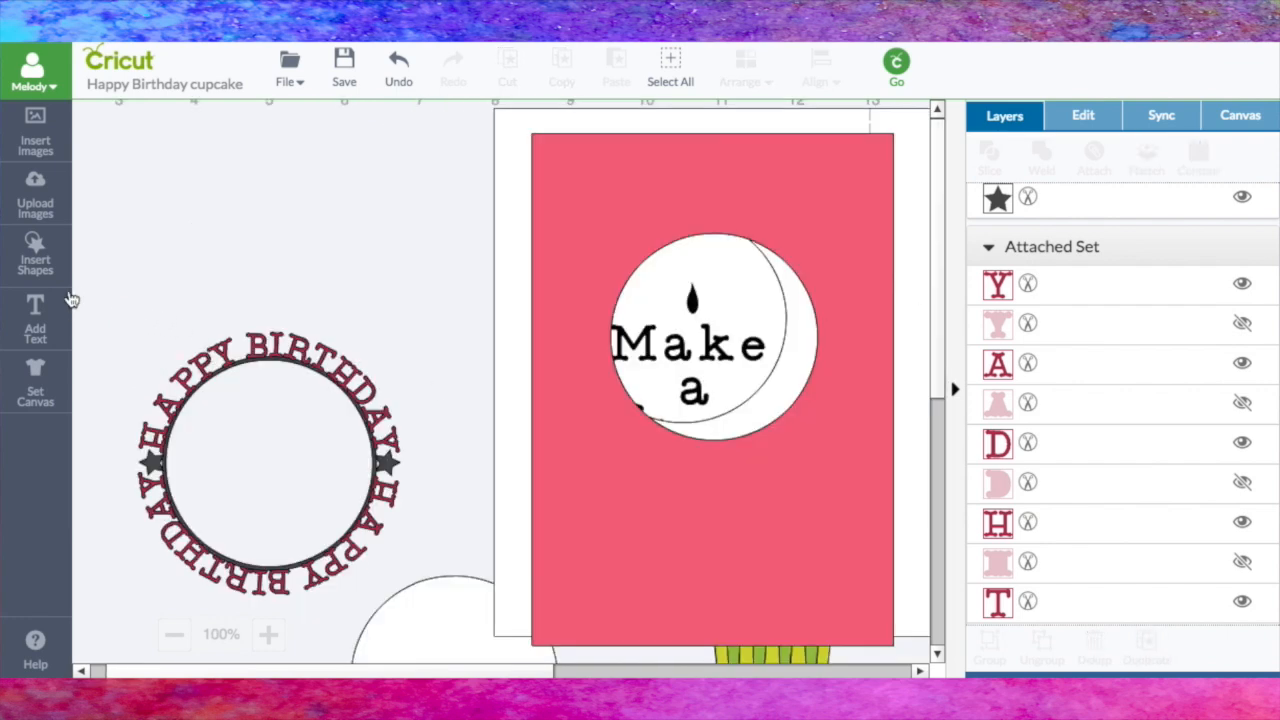
Step: Weld the ring, both HAPPY BIRTHDAY phrases and the stars into one shape, and reposition it on the canvas
{"action": "left_click_drag", "start_coordinate": [84, 297], "coordinate": [455, 630]}
{"action": "left_click", "coordinate": [1046, 163]}
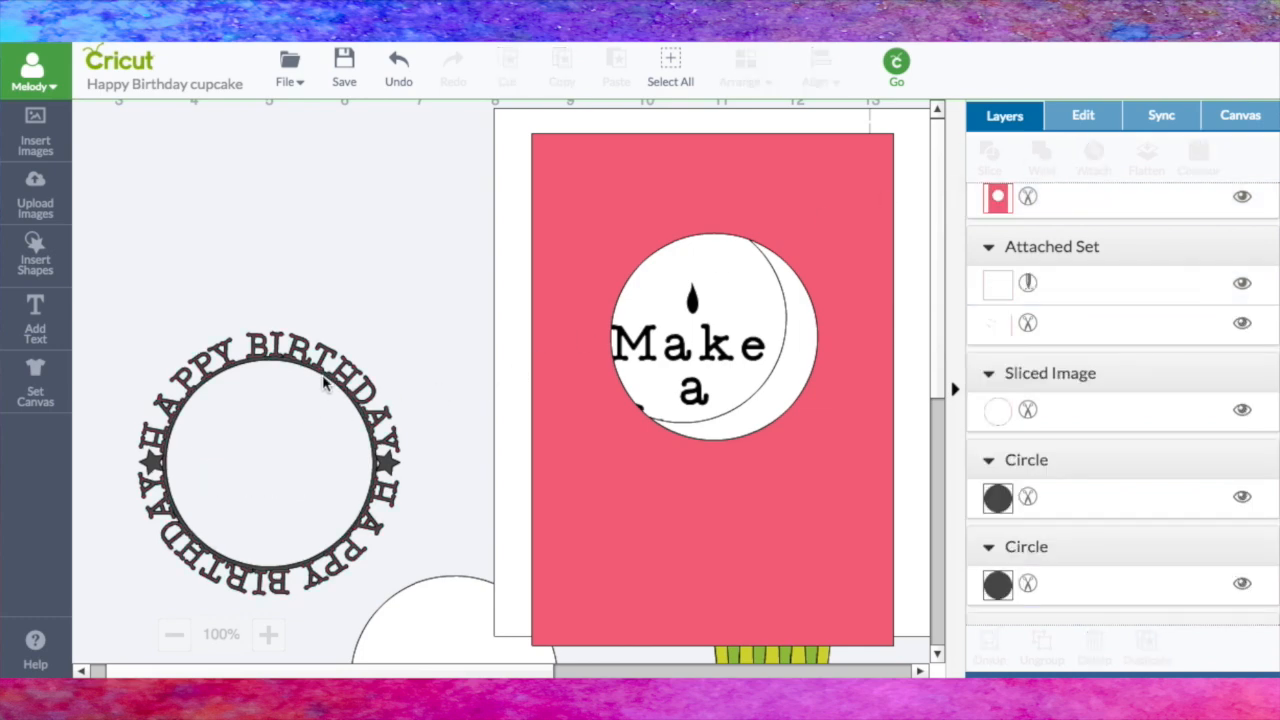
{"action": "left_click_drag", "start_coordinate": [323, 376], "coordinate": [309, 218]}
{"action": "left_click_drag", "start_coordinate": [361, 313], "coordinate": [251, 307]}
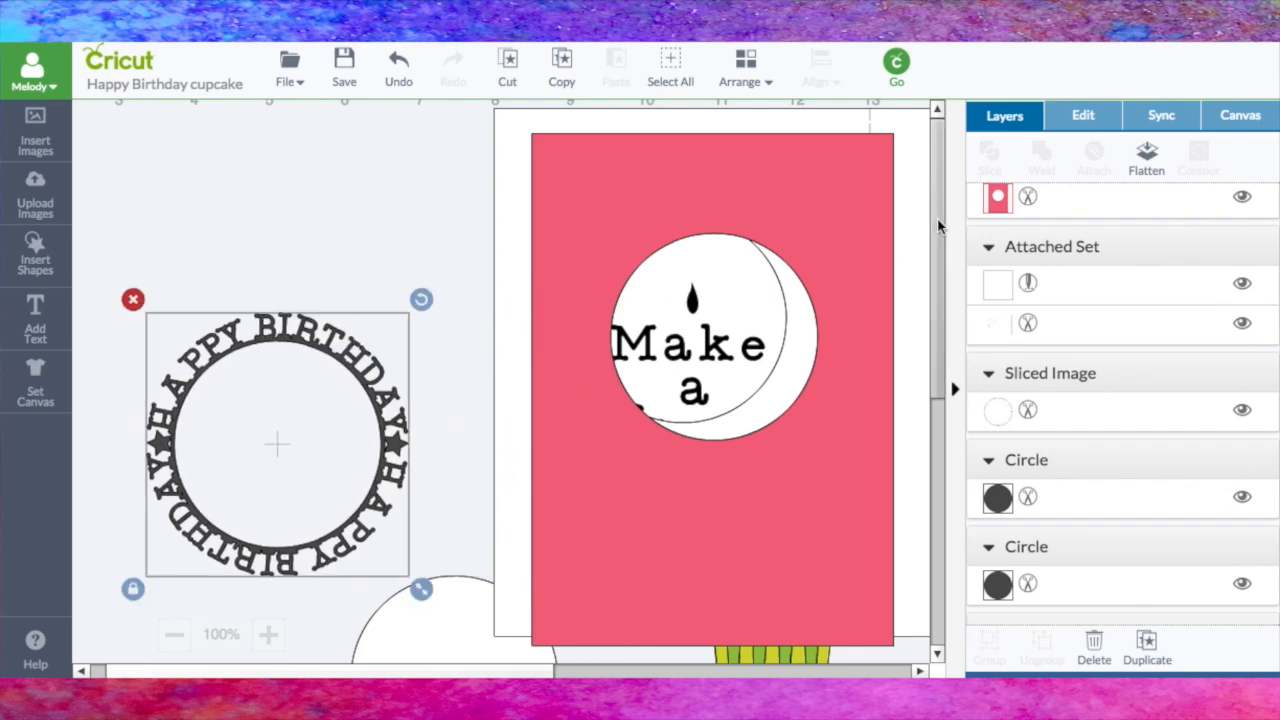
Step: Move the welded ring nearer the card pieces and align the pink panel's window behind it
{"action": "scroll", "coordinate": [938, 228], "scroll_direction": "up", "scroll_amount": 1}
{"action": "left_click_drag", "start_coordinate": [338, 375], "coordinate": [361, 247]}
{"action": "scroll", "coordinate": [940, 228], "scroll_direction": "down", "scroll_amount": 1}
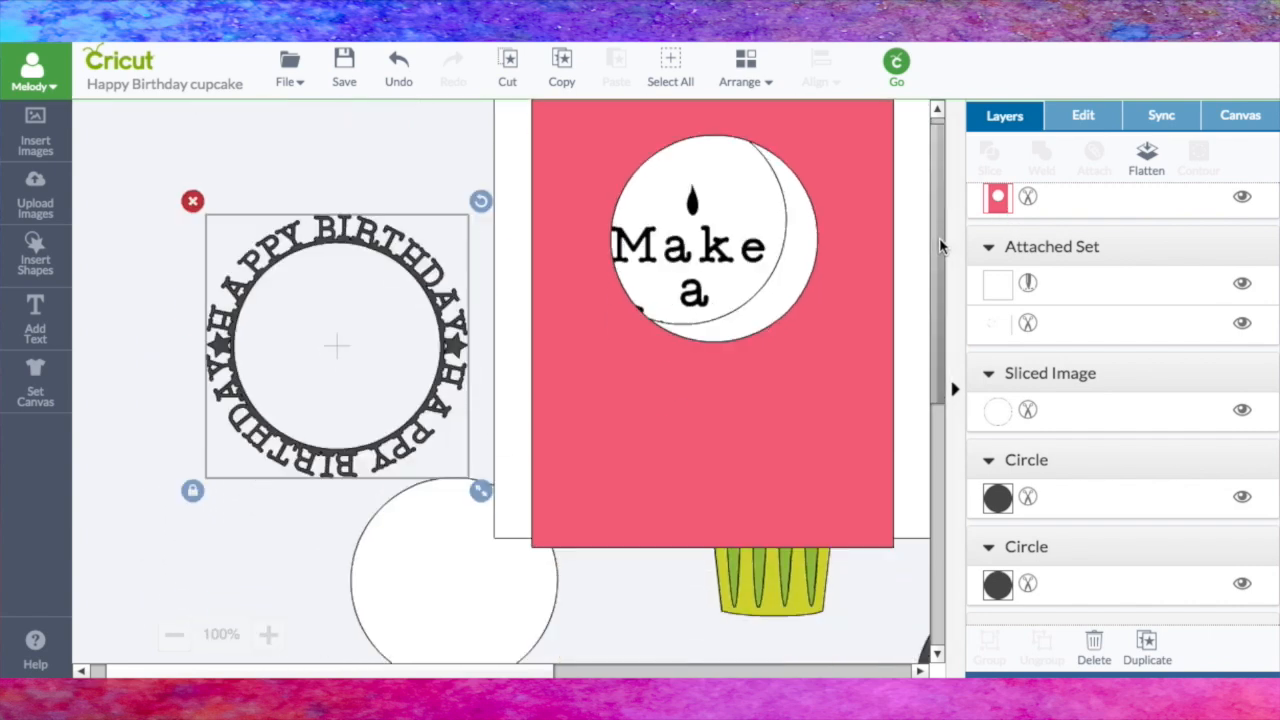
{"action": "scroll", "coordinate": [940, 228], "scroll_direction": "up", "scroll_amount": 1}
{"action": "left_click_drag", "start_coordinate": [826, 434], "coordinate": [446, 536]}
{"action": "left_click", "coordinate": [396, 198]}
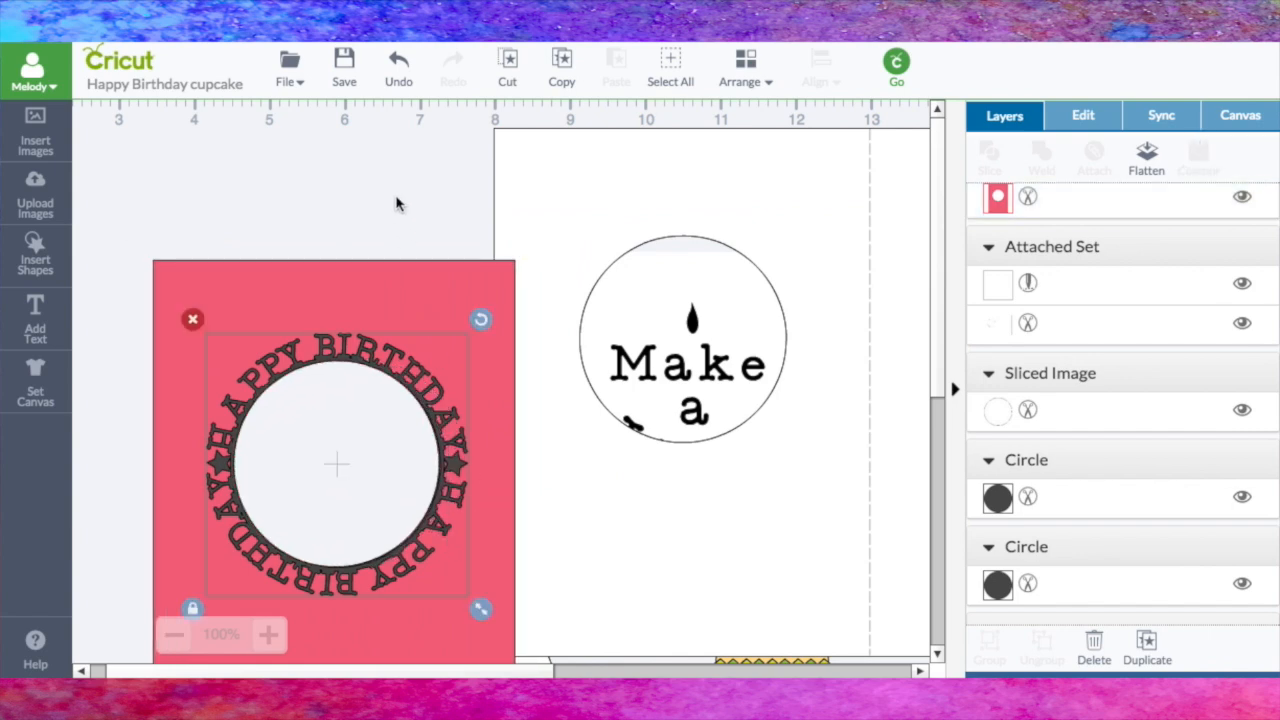
Step: Move the white base down out of the way and place the "Make a Wish" circle in the pink panel's window
{"action": "left_click_drag", "start_coordinate": [751, 500], "coordinate": [439, 621]}
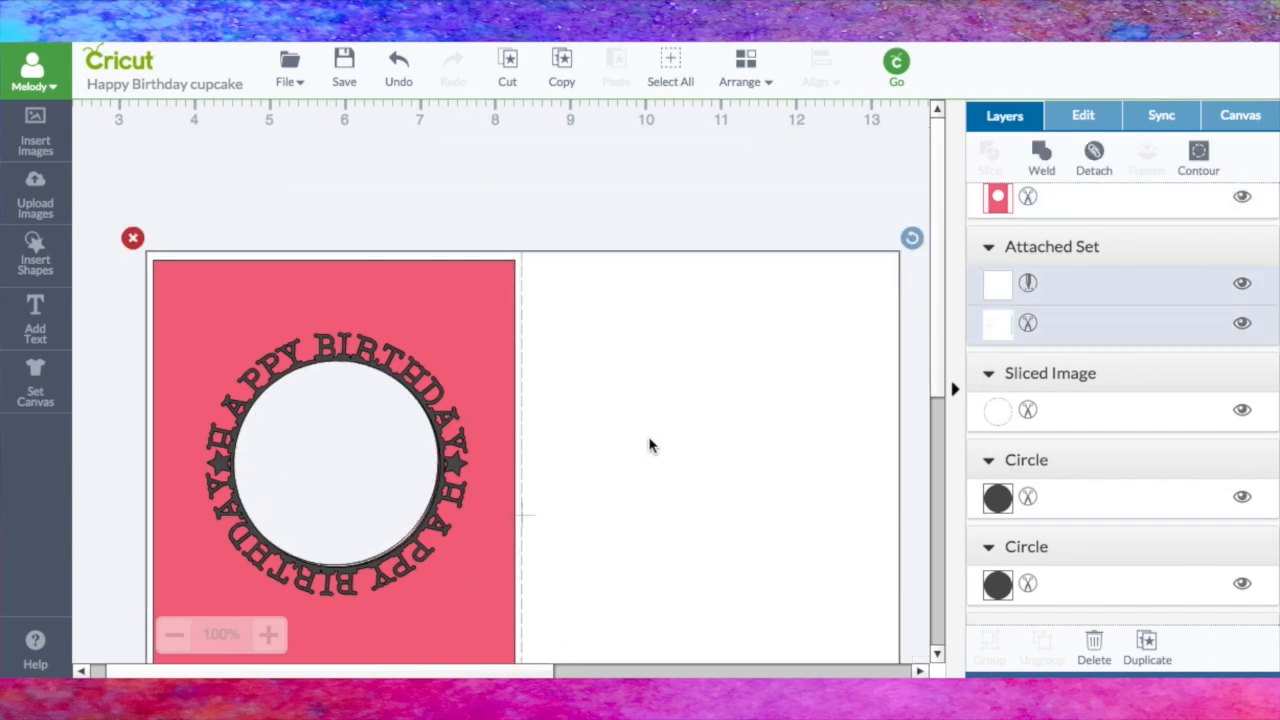
{"action": "left_click_drag", "start_coordinate": [679, 402], "coordinate": [658, 690]}
{"action": "left_click_drag", "start_coordinate": [688, 410], "coordinate": [337, 478]}
Step: Shift the white base farther left and place the cupcake in the lower part of the pink panel's window
{"action": "mouse_move", "coordinate": [931, 354]}
{"action": "left_mouse_down"}
{"action": "mouse_move", "coordinate": [940, 383]}
{"action": "mouse_move", "coordinate": [936, 357]}
{"action": "left_mouse_up"}
{"action": "left_click", "coordinate": [927, 359]}
{"action": "mouse_move", "coordinate": [503, 672]}
{"action": "left_mouse_down"}
{"action": "mouse_move", "coordinate": [562, 673]}
{"action": "mouse_move", "coordinate": [487, 672]}
{"action": "left_mouse_up"}
{"action": "left_click_drag", "start_coordinate": [726, 483], "coordinate": [494, 513]}
{"action": "left_click_drag", "start_coordinate": [897, 238], "coordinate": [465, 145]}
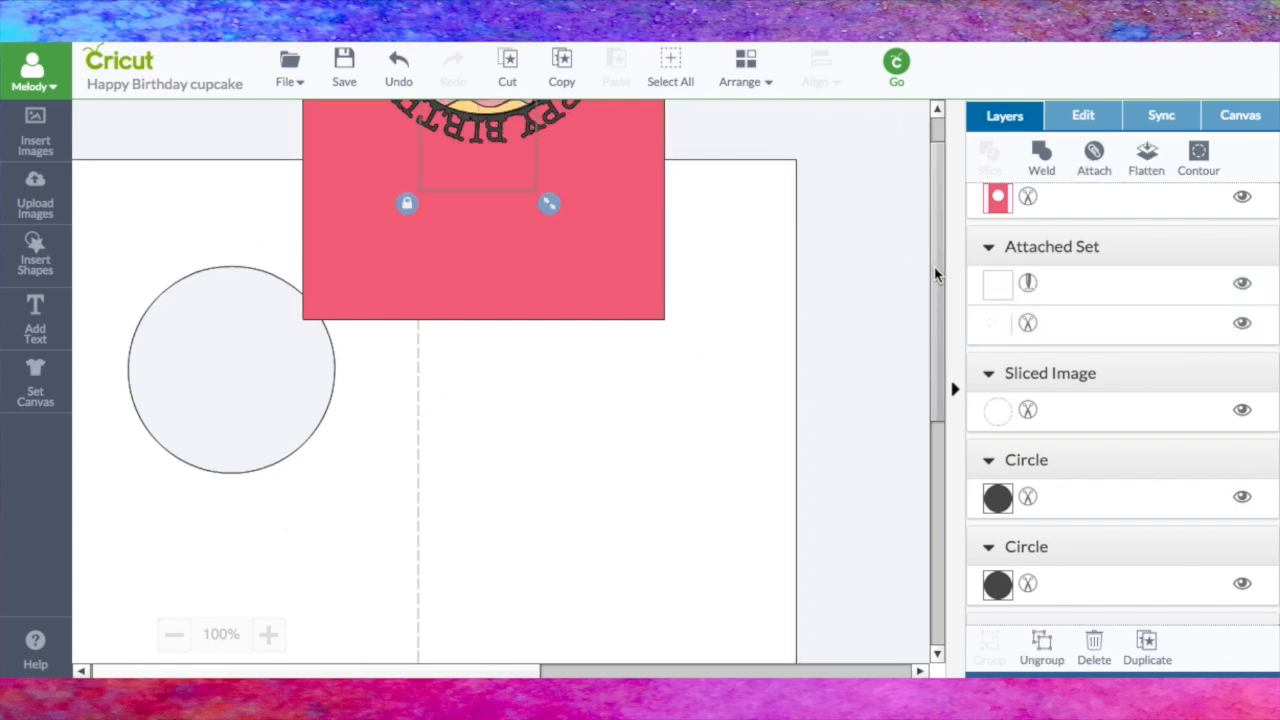
{"action": "scroll", "coordinate": [933, 268], "scroll_direction": "up", "scroll_amount": 5}
{"action": "scroll", "coordinate": [935, 258], "scroll_direction": "down", "scroll_amount": 2}
{"action": "left_click_drag", "start_coordinate": [494, 357], "coordinate": [492, 355]}
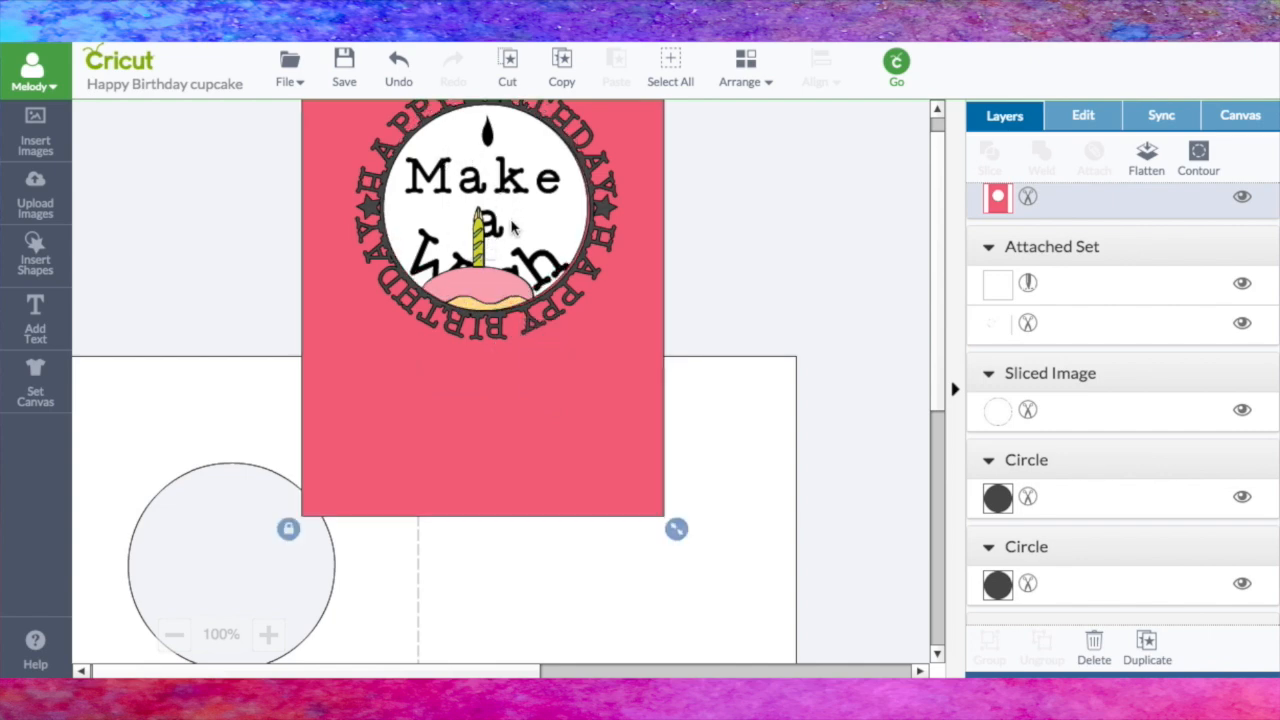
Step: Move the pink panel aside and raise the cupcake inside the ring so its candle meets the flame
{"action": "left_click", "coordinate": [480, 228]}
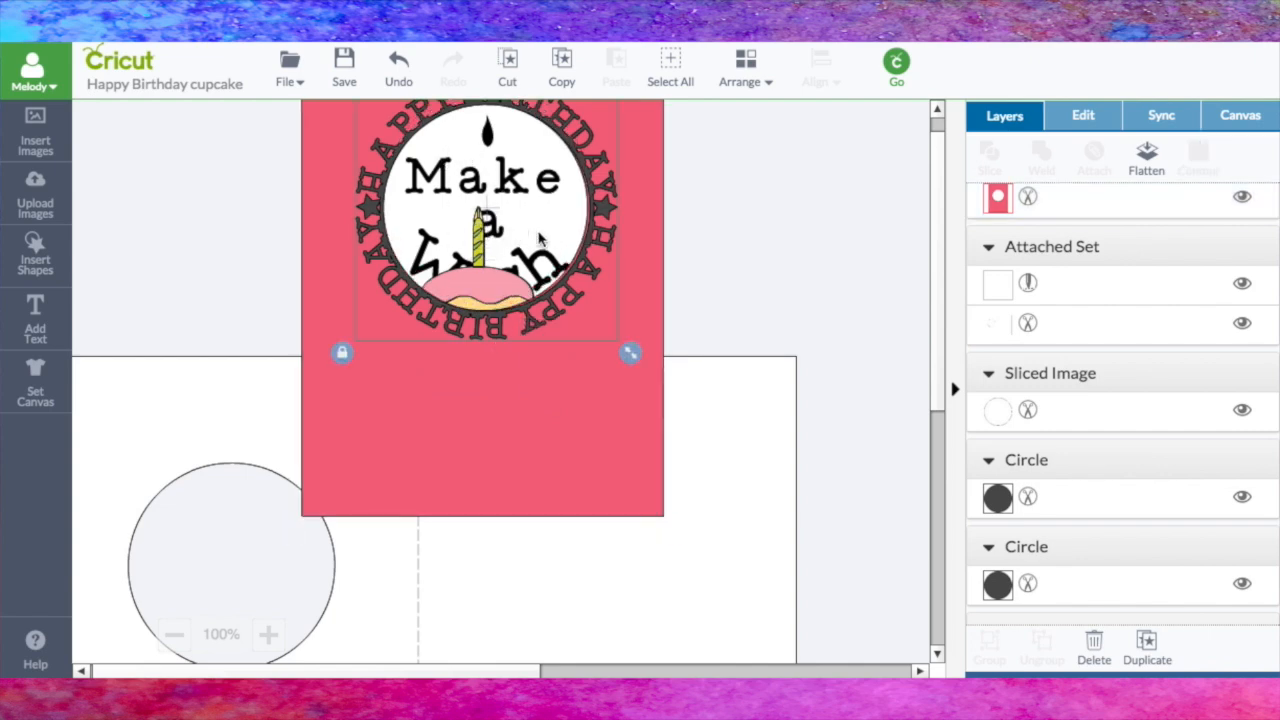
{"action": "left_click_drag", "start_coordinate": [655, 237], "coordinate": [894, 269]}
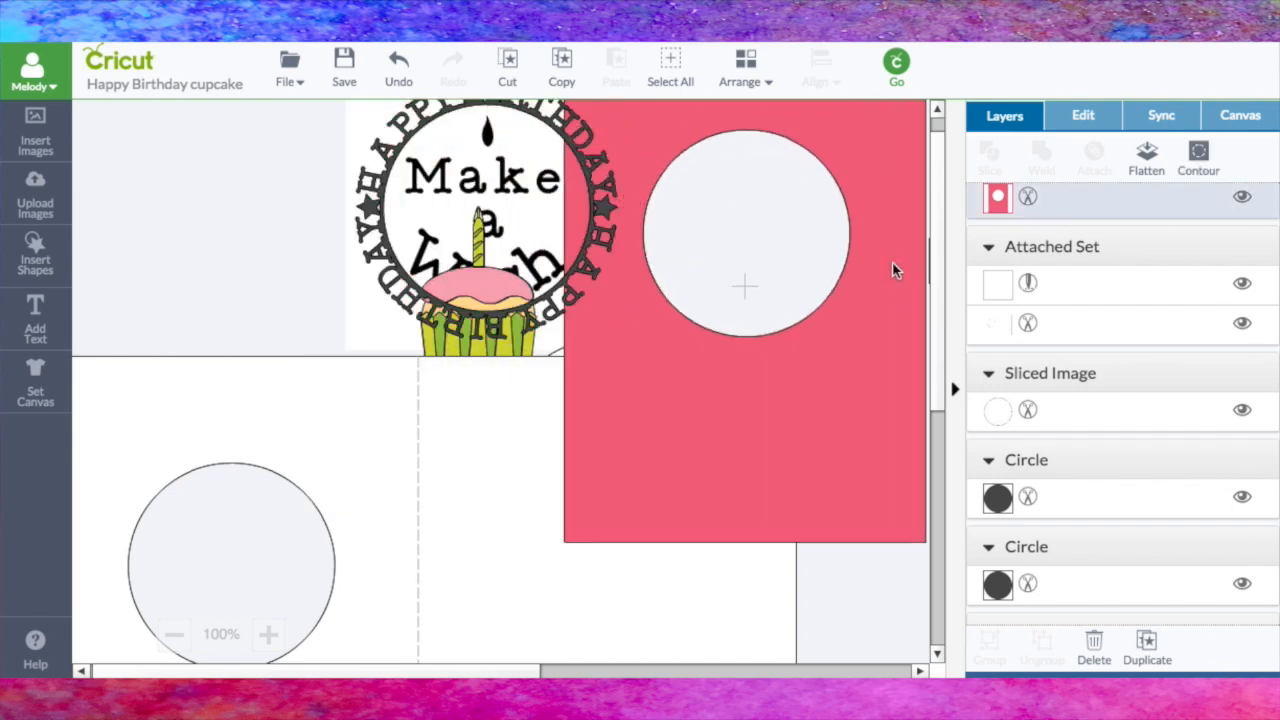
{"action": "left_click", "coordinate": [517, 348]}
{"action": "left_click_drag", "start_coordinate": [517, 348], "coordinate": [535, 354]}
{"action": "left_click", "coordinate": [431, 349]}
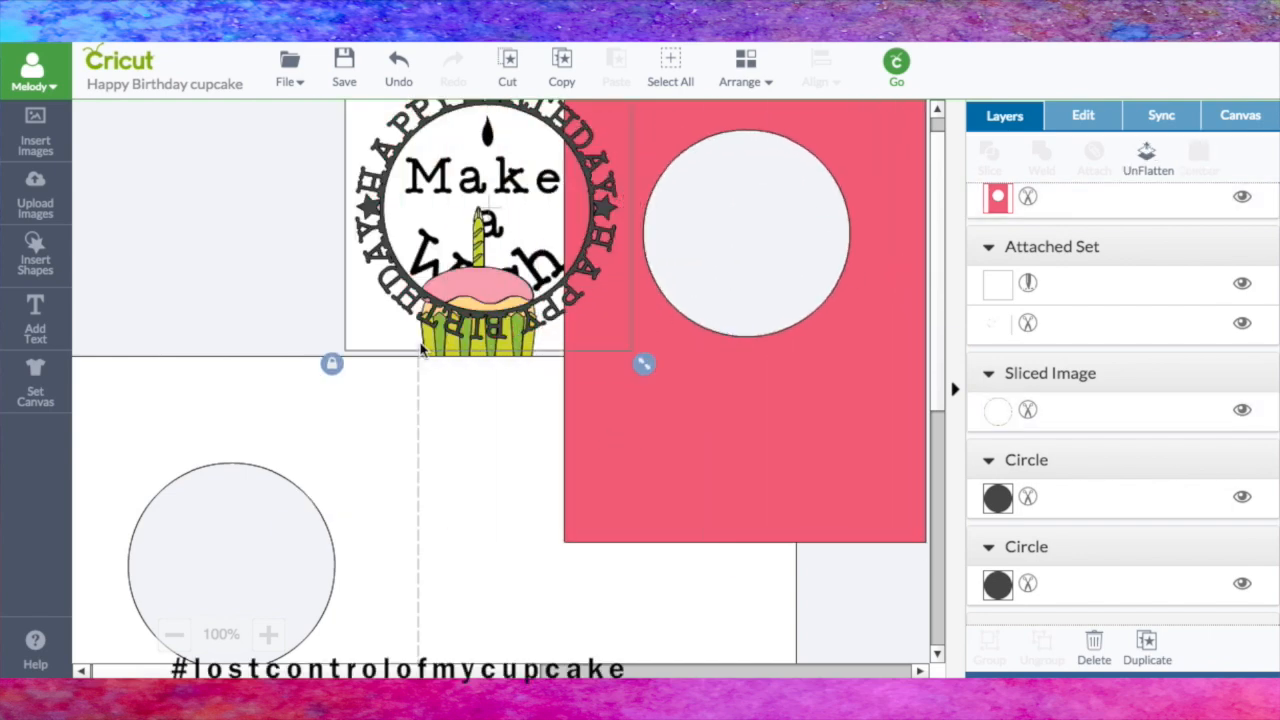
{"action": "left_click", "coordinate": [445, 345]}
{"action": "left_click", "coordinate": [445, 355]}
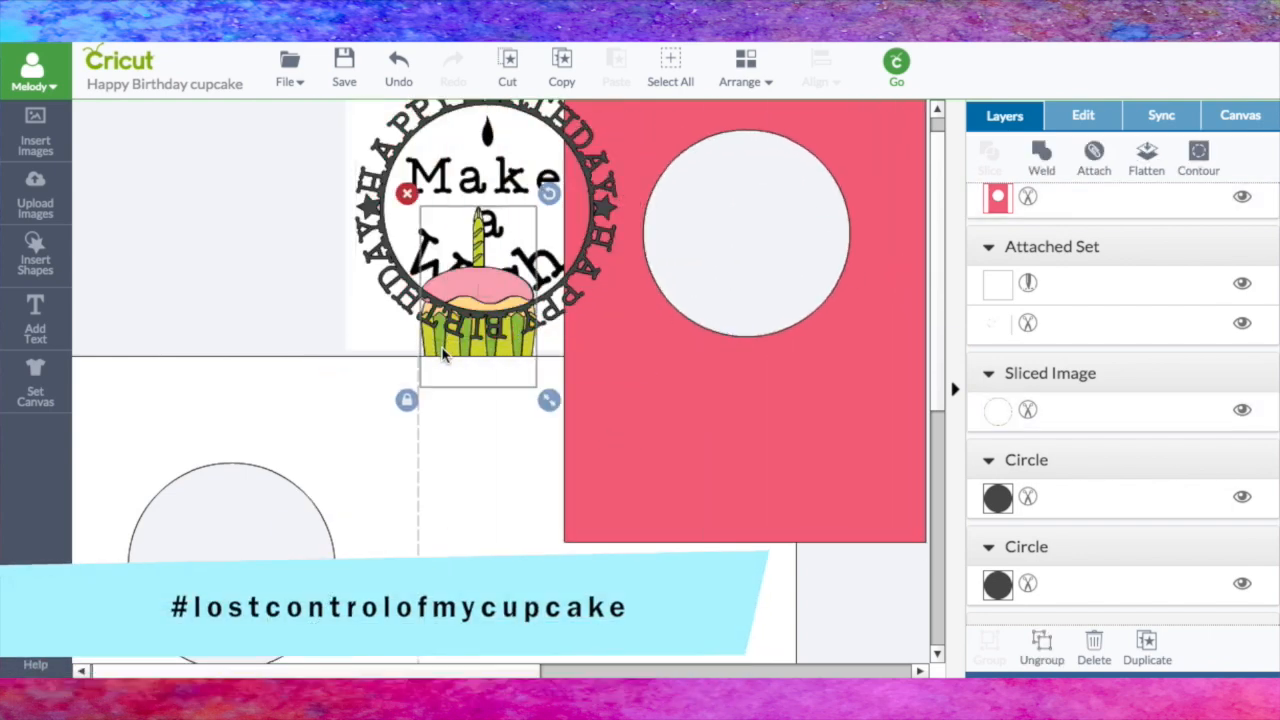
{"action": "left_click_drag", "start_coordinate": [445, 347], "coordinate": [455, 287]}
{"action": "left_click", "coordinate": [766, 80]}
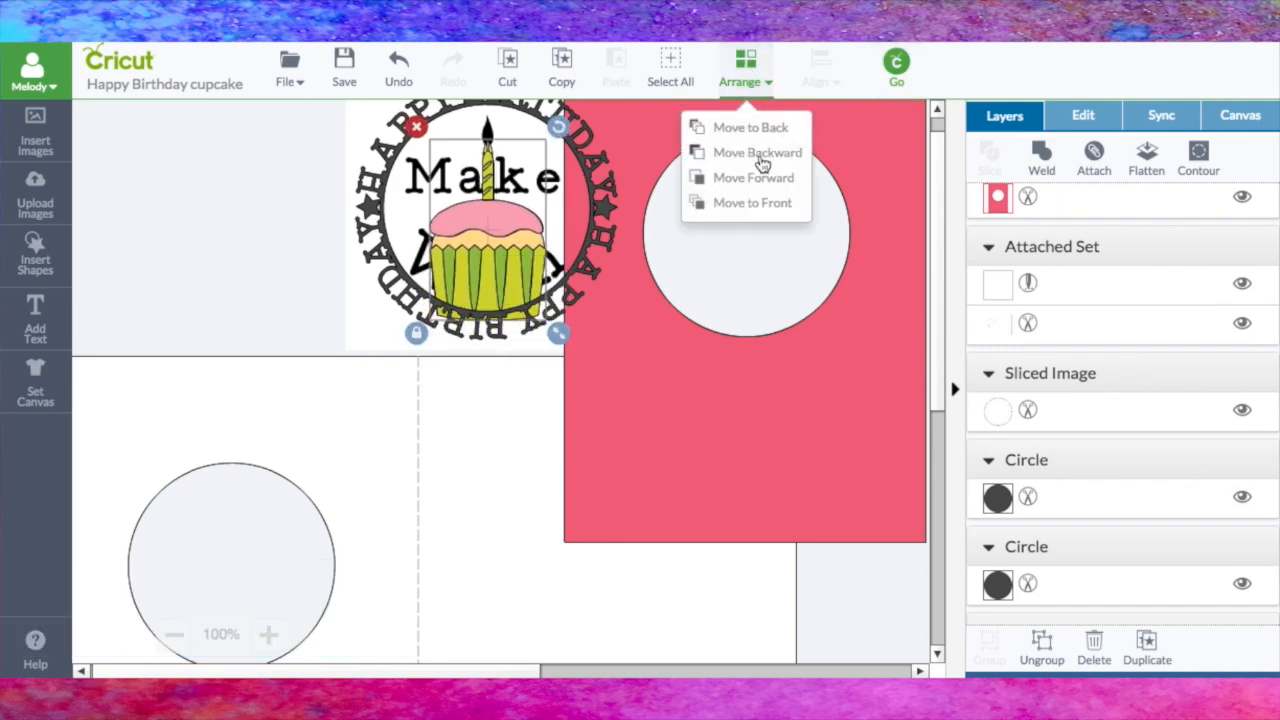
{"action": "left_click", "coordinate": [753, 155]}
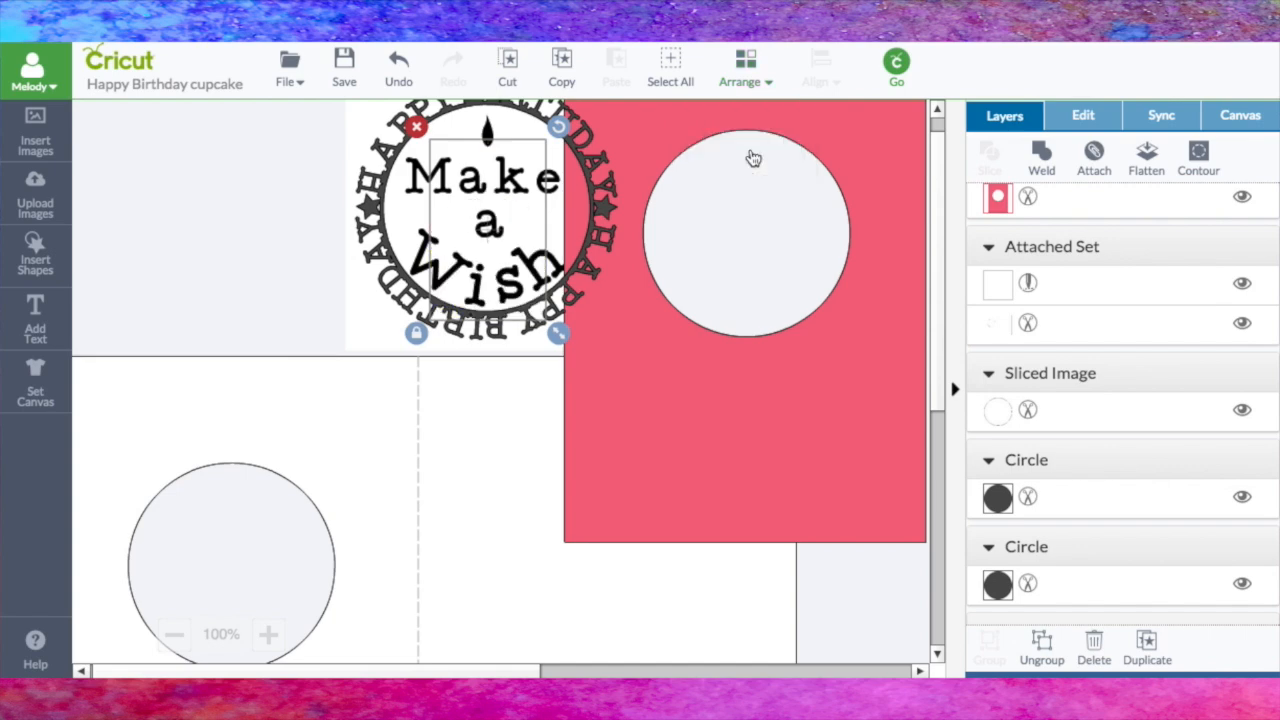
{"action": "key", "text": "ctrl+z"}
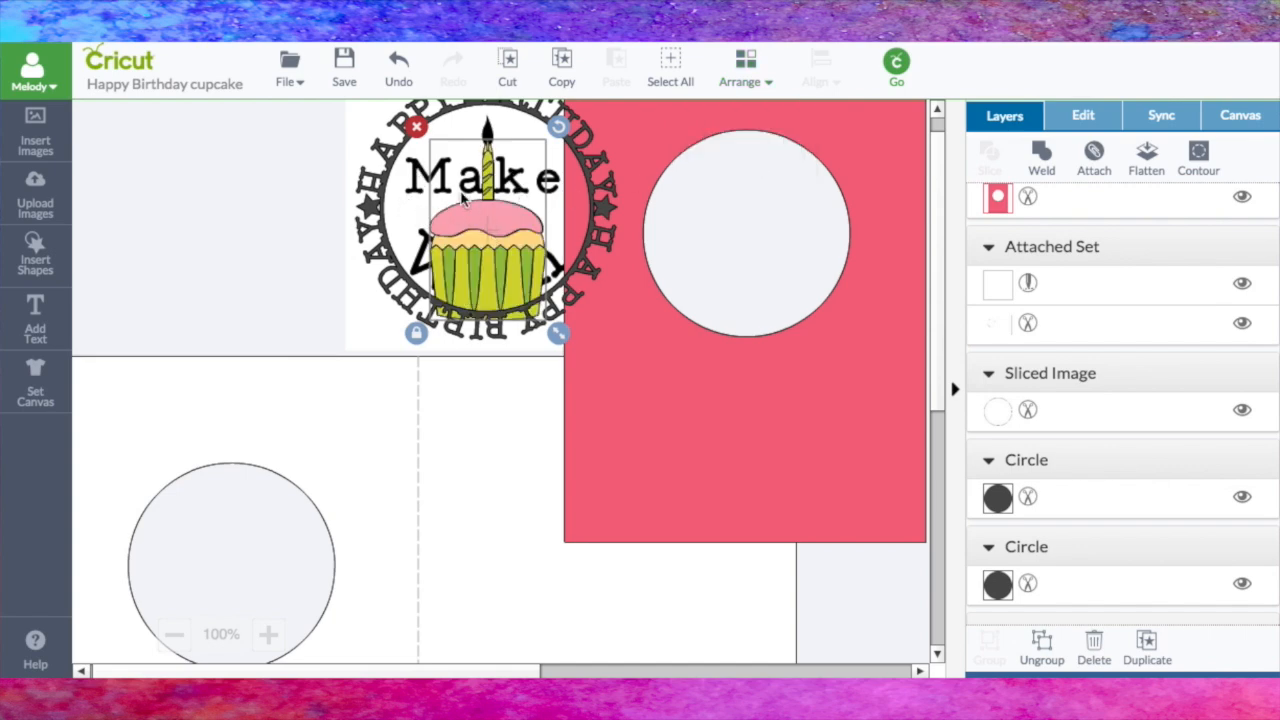
Step: Return the pink panel behind the ring and align the scored white base beneath it as the card front
{"action": "left_click_drag", "start_coordinate": [841, 432], "coordinate": [577, 404]}
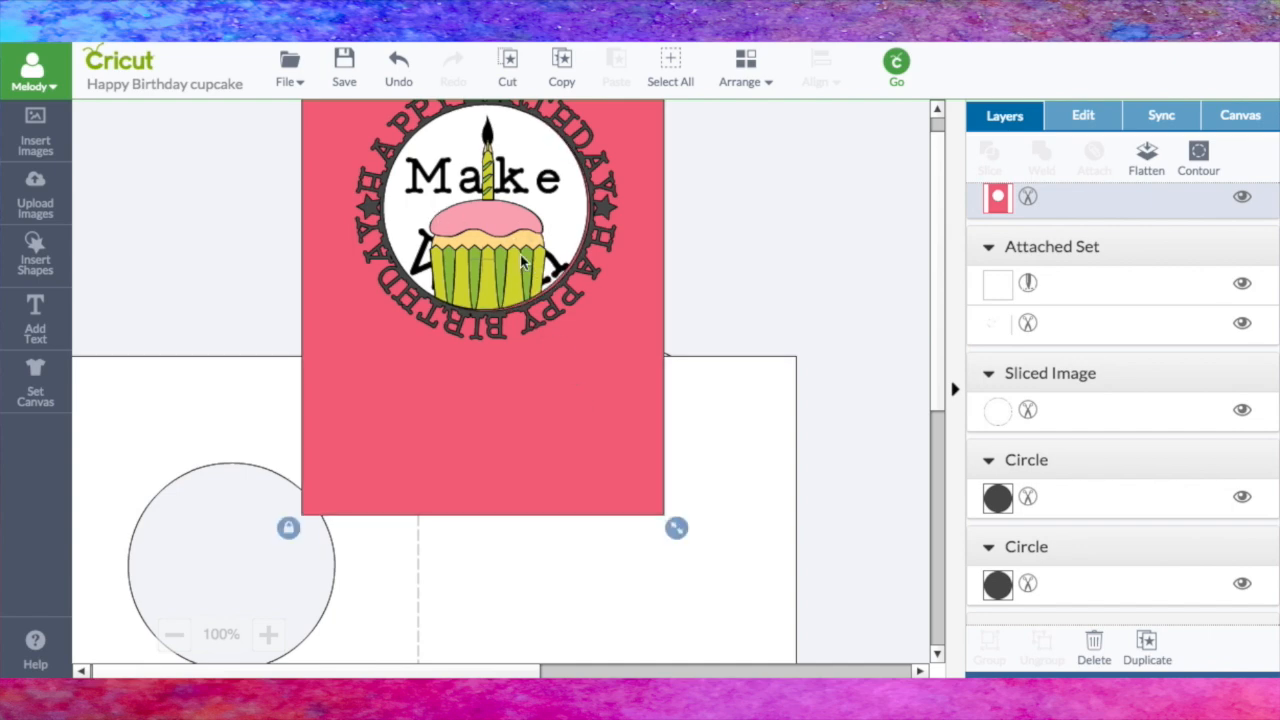
{"action": "left_click_drag", "start_coordinate": [693, 378], "coordinate": [986, 73]}
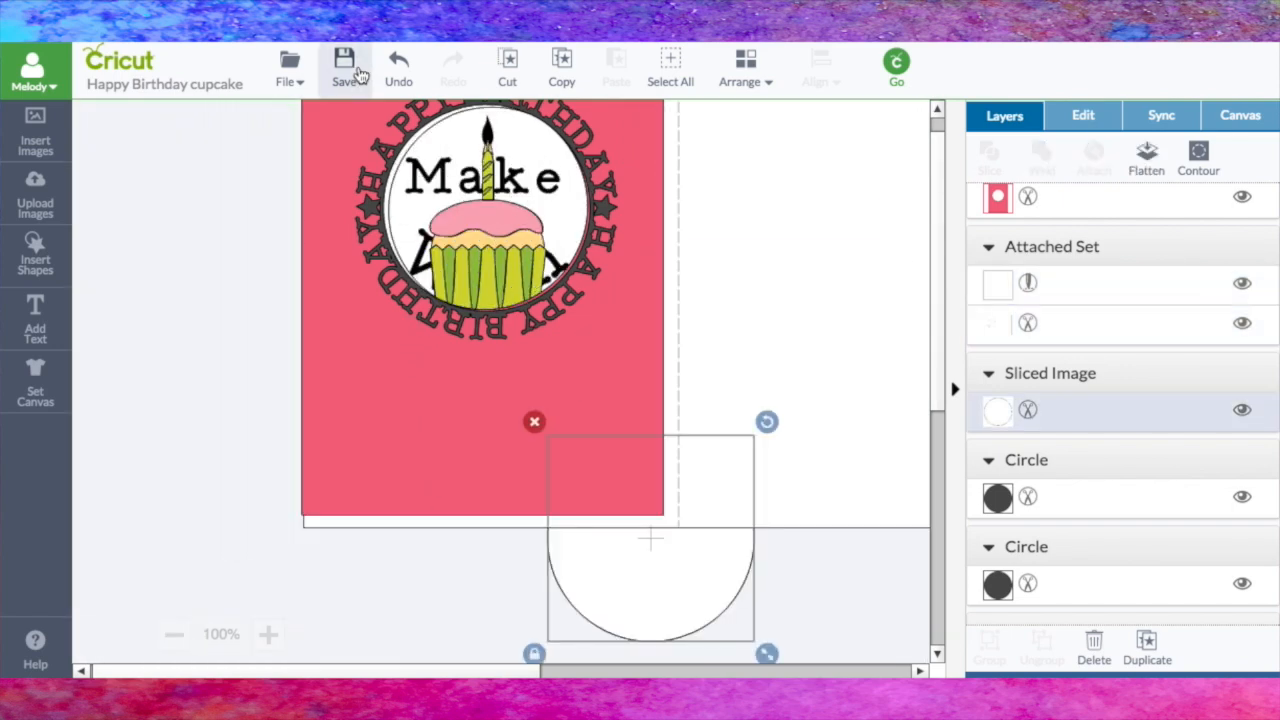
Step: Save the card project and send it through the mat preview to printing the "Make a Wish" sheet
{"action": "left_click", "coordinate": [344, 70]}
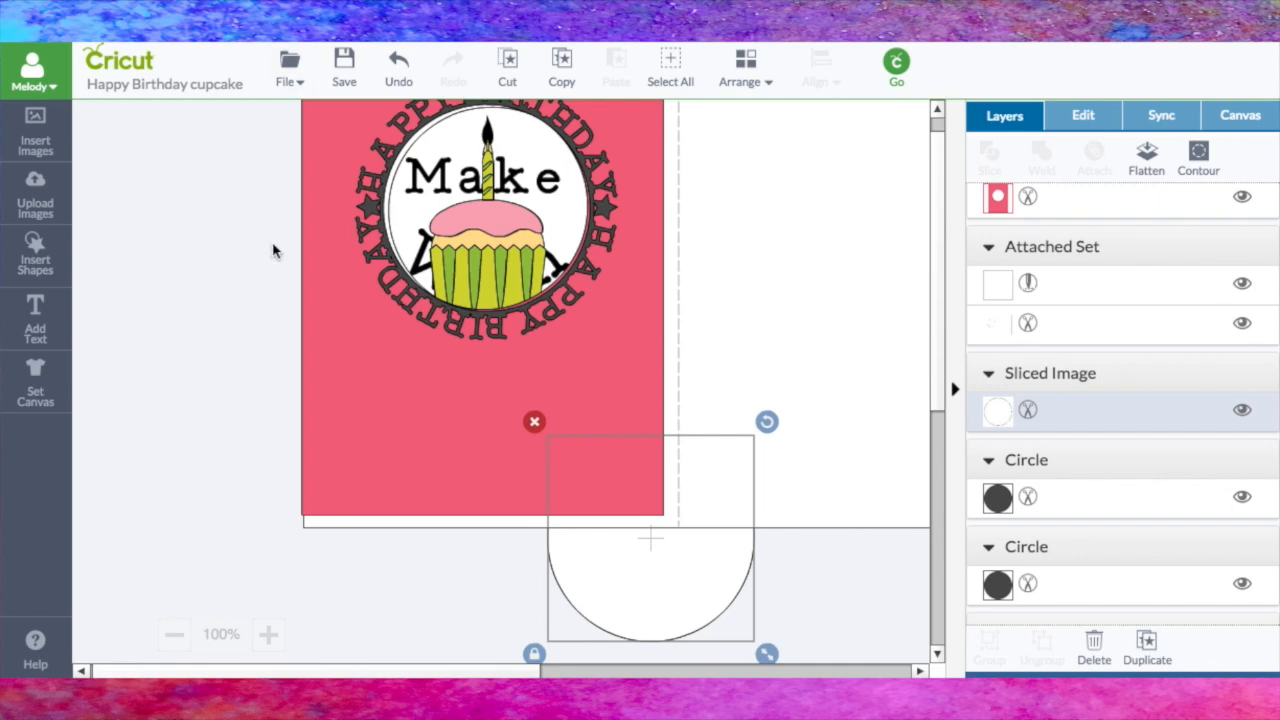
{"action": "left_click", "coordinate": [898, 61]}
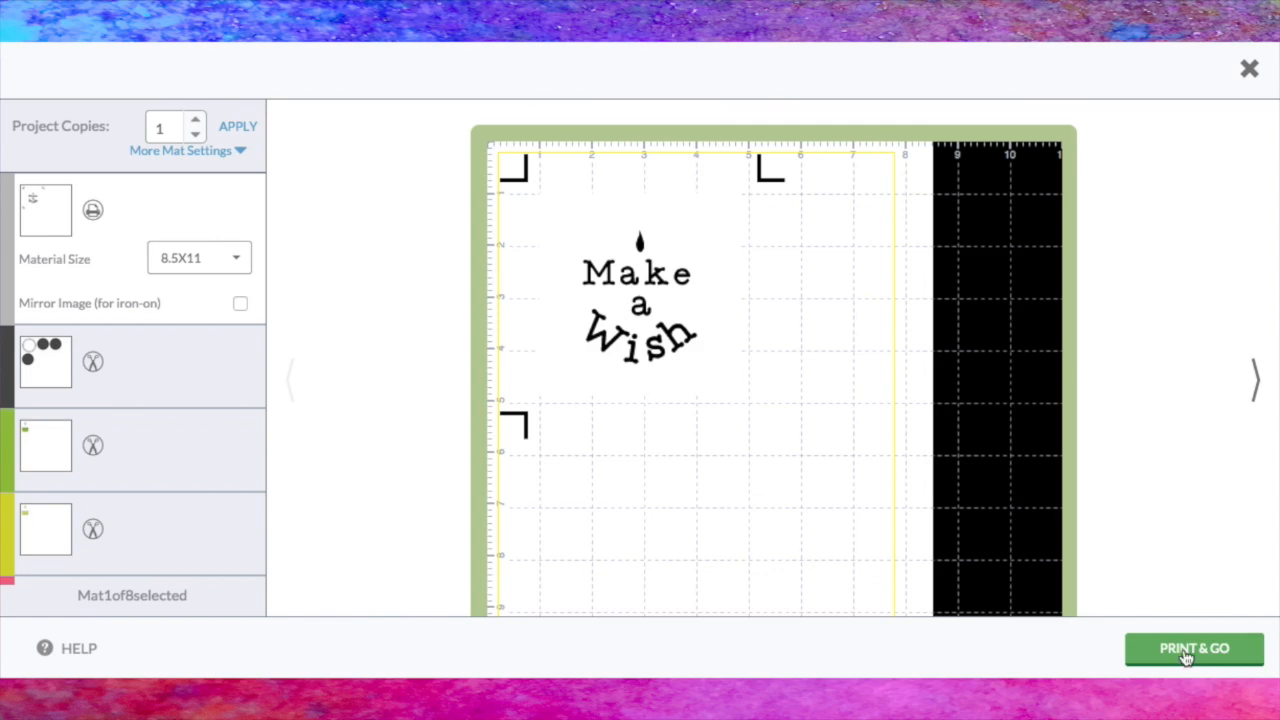
{"action": "left_click", "coordinate": [1186, 652]}
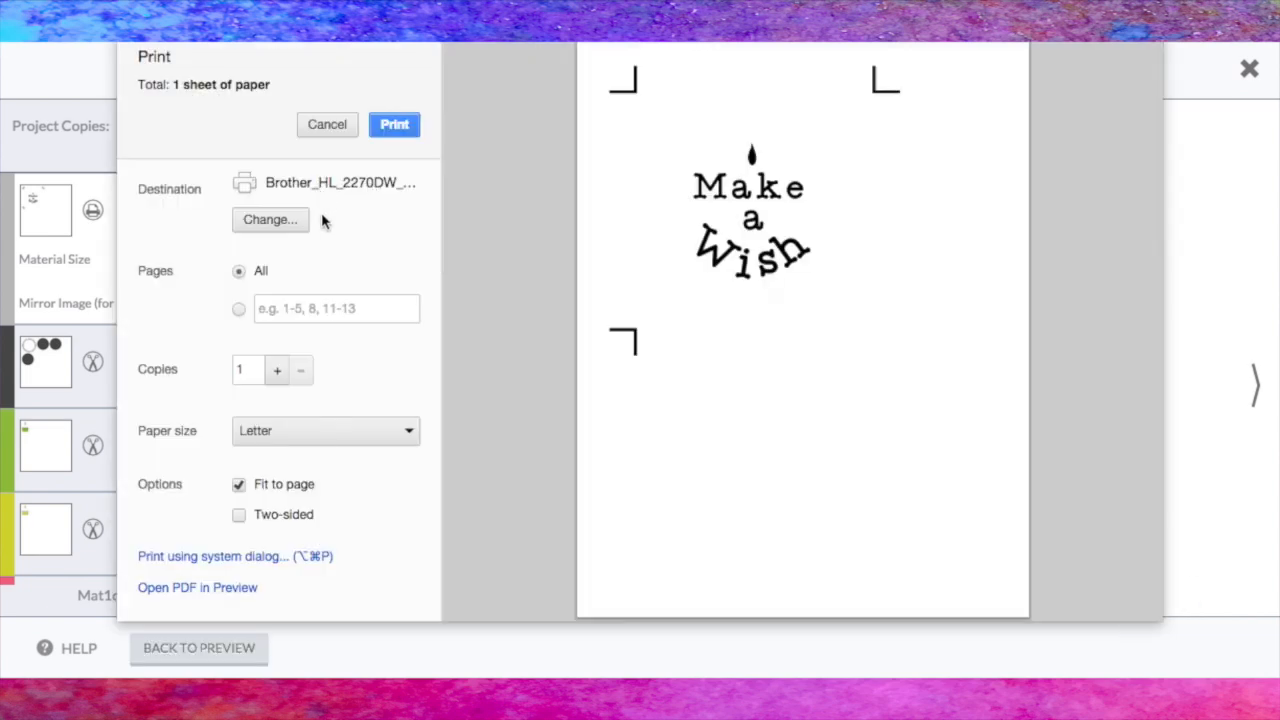
Step: Open the system print dialog for the "Make a Wish" sheet and set the print settings' media type to Label
{"action": "left_click", "coordinate": [243, 558]}
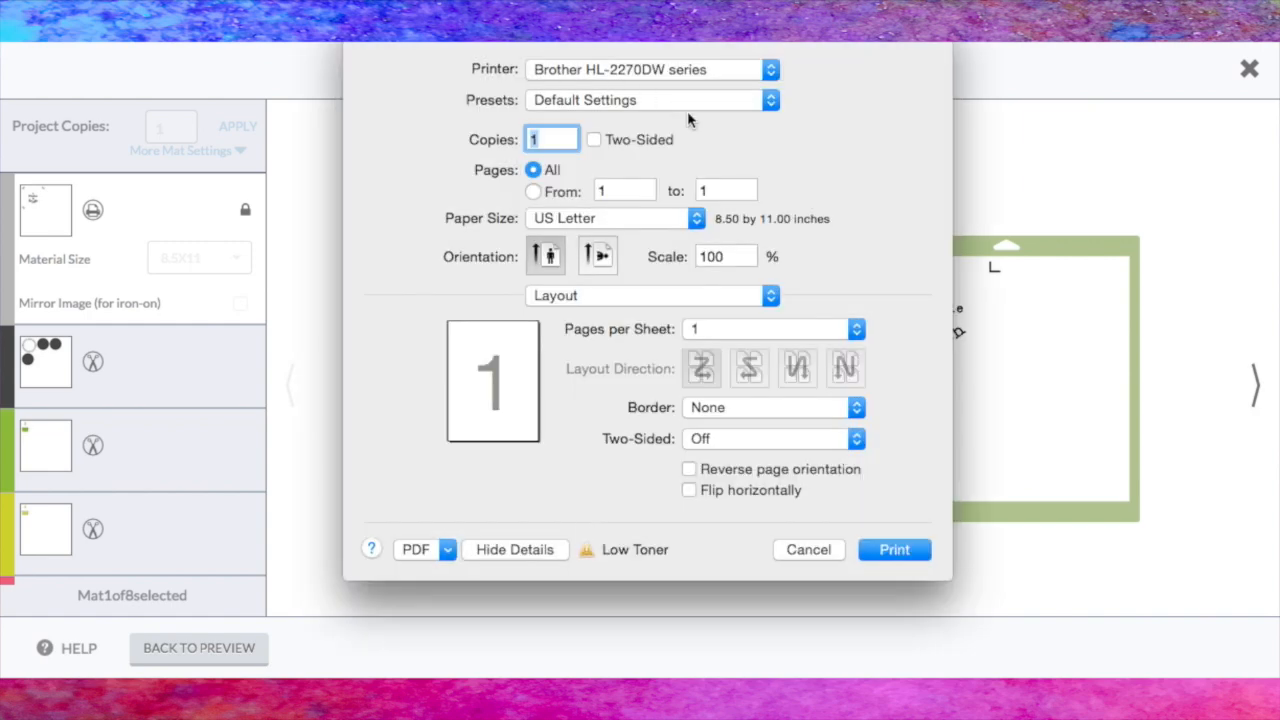
{"action": "left_click", "coordinate": [770, 296]}
{"action": "left_click", "coordinate": [651, 364]}
{"action": "left_click", "coordinate": [815, 342]}
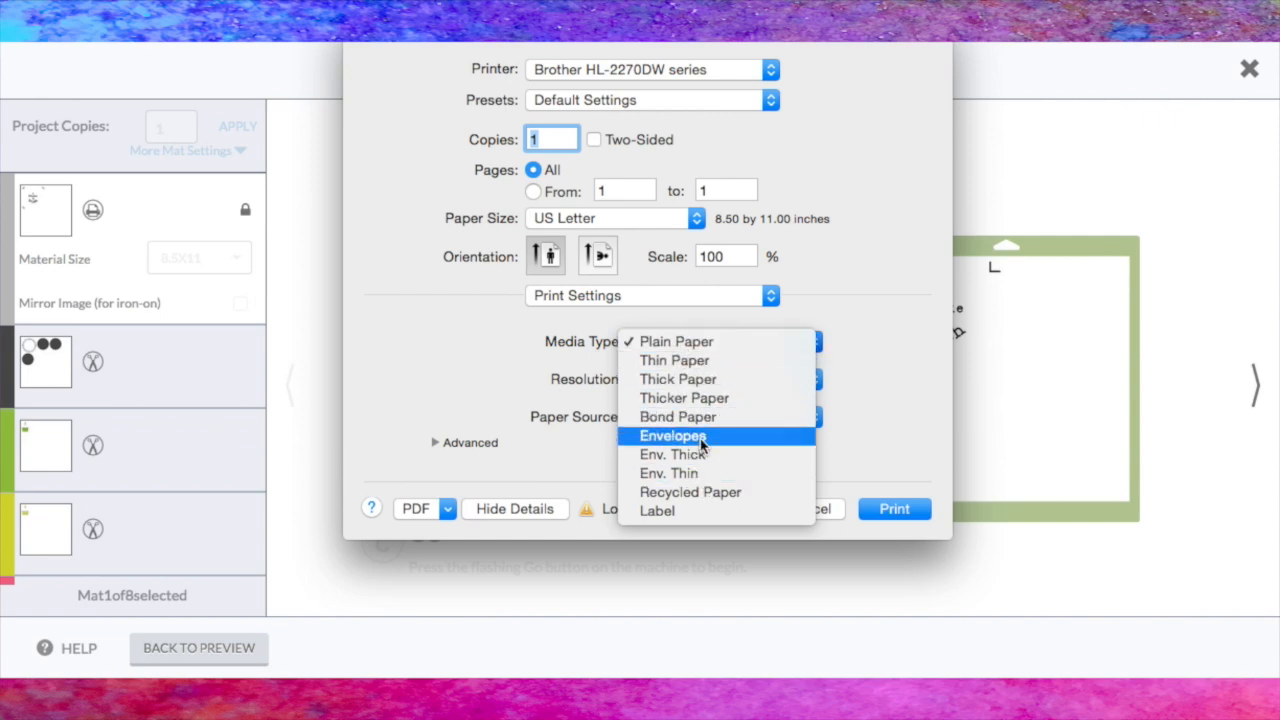
{"action": "left_click", "coordinate": [689, 512]}
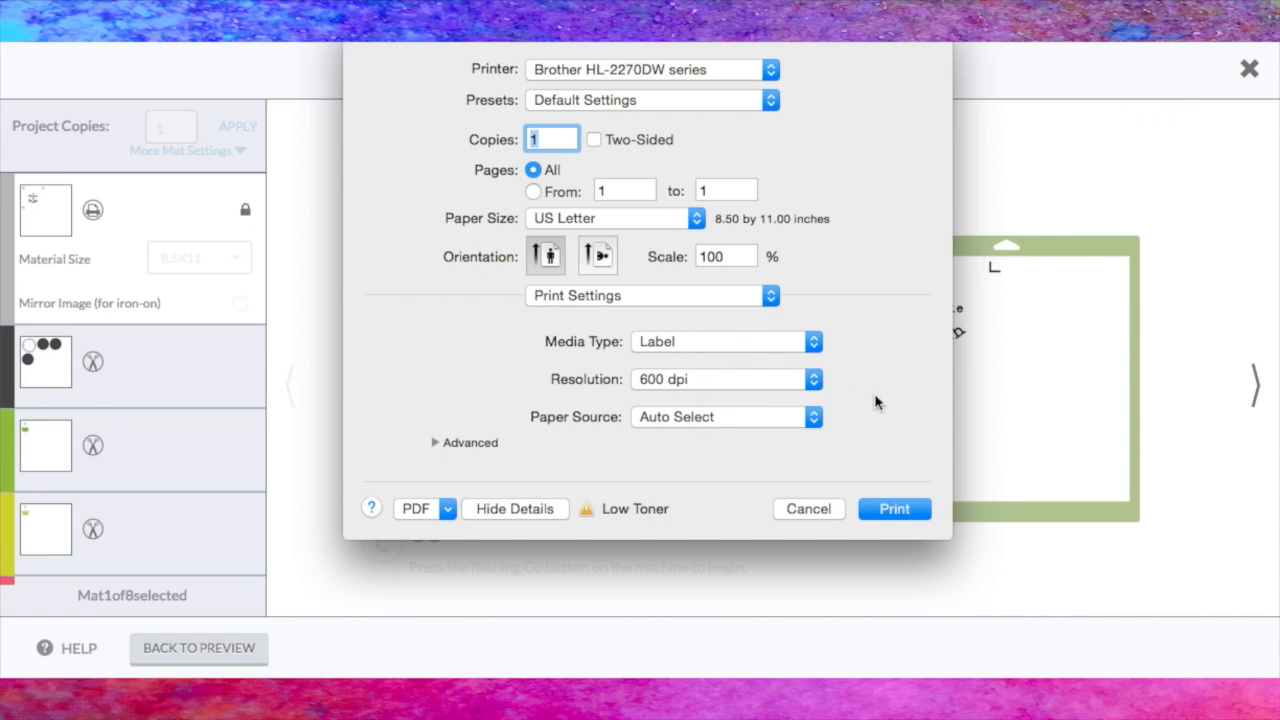
Step: Print the "Make a Wish" sheet, acknowledging the back cover notice, and choose Bluetooth Module : 0050 as the Cricut device
{"action": "left_click", "coordinate": [906, 510]}
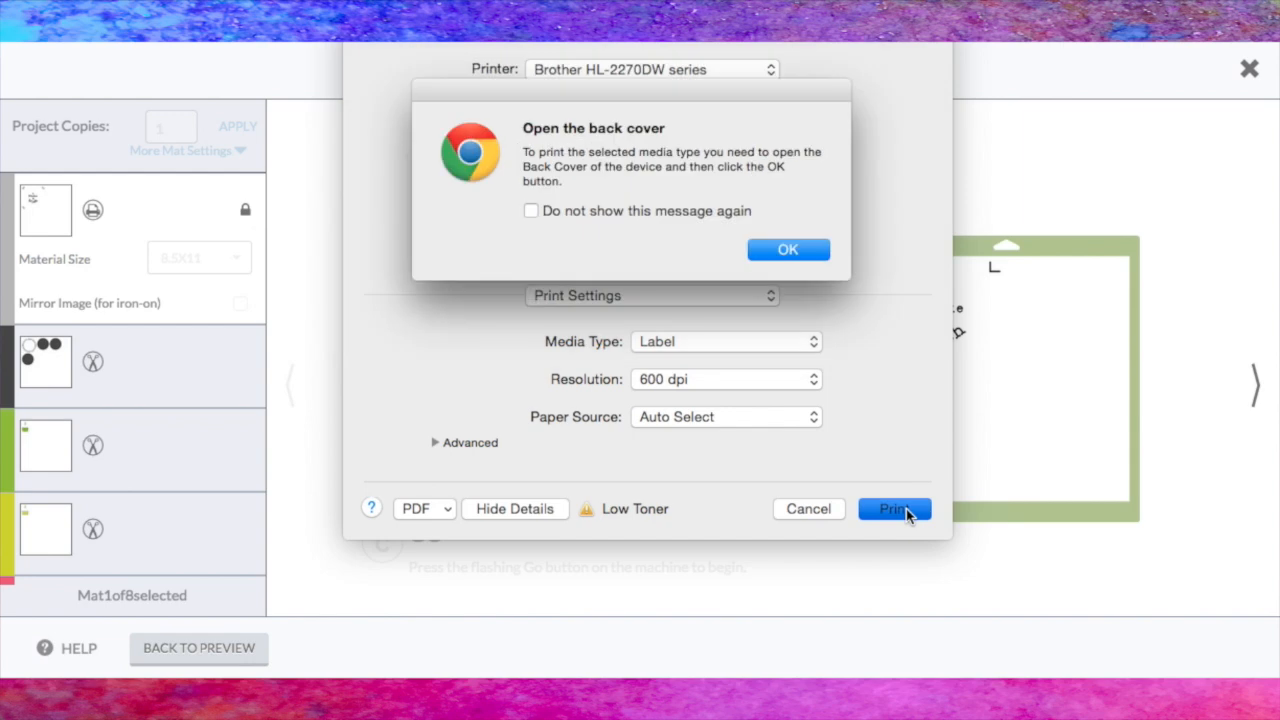
{"action": "left_click", "coordinate": [788, 250]}
{"action": "left_click", "coordinate": [499, 160]}
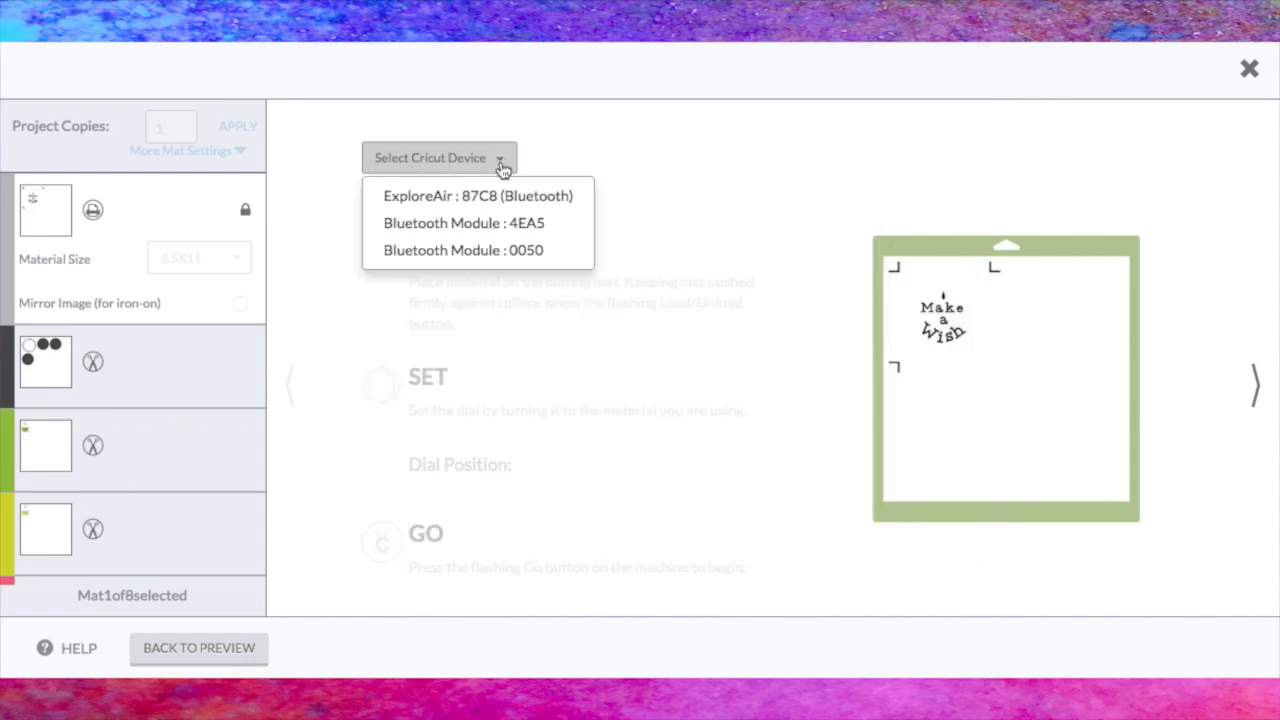
{"action": "left_click", "coordinate": [488, 251]}
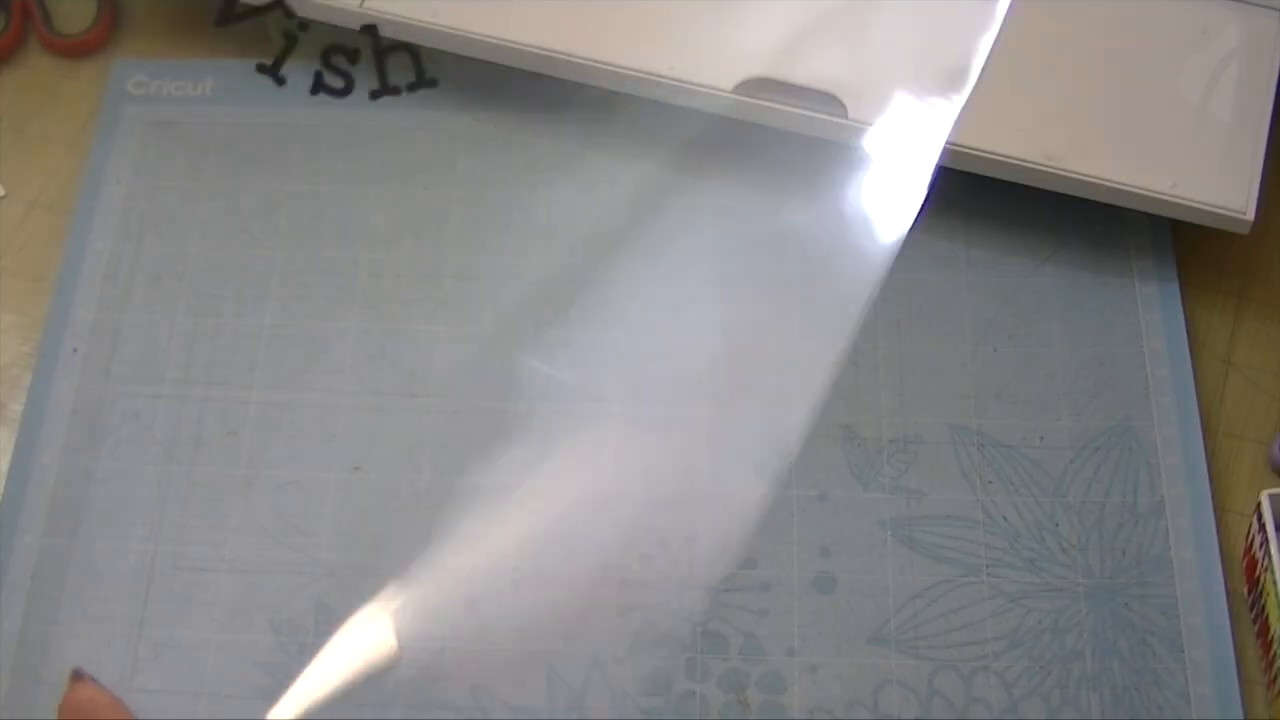